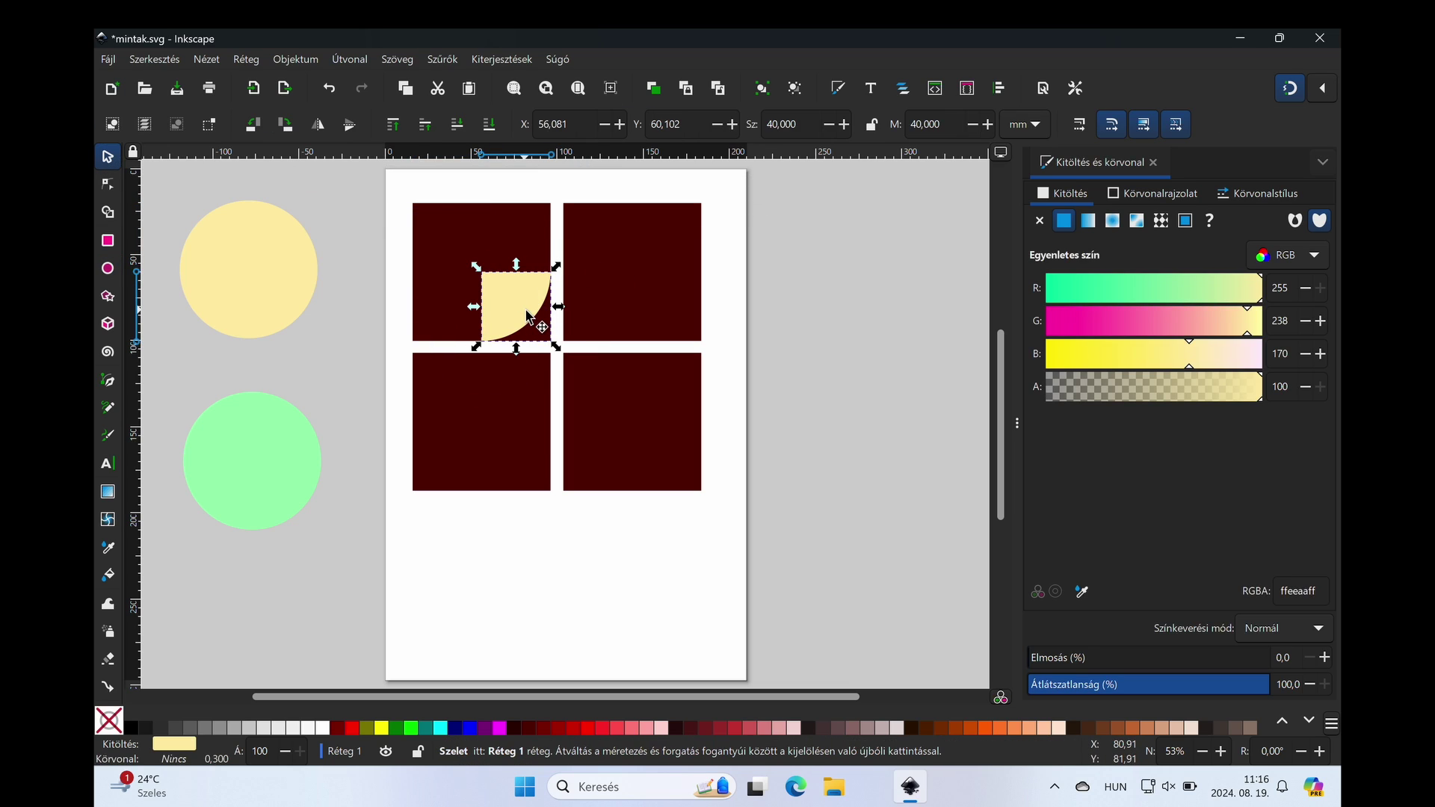
# Step: Paste a yellow arc into the second tile and make it a rotated quarter-pie in the upper left
pyautogui.hotkey('ctrl', '[')
pyautogui.hotkey('ctrl', 'z')
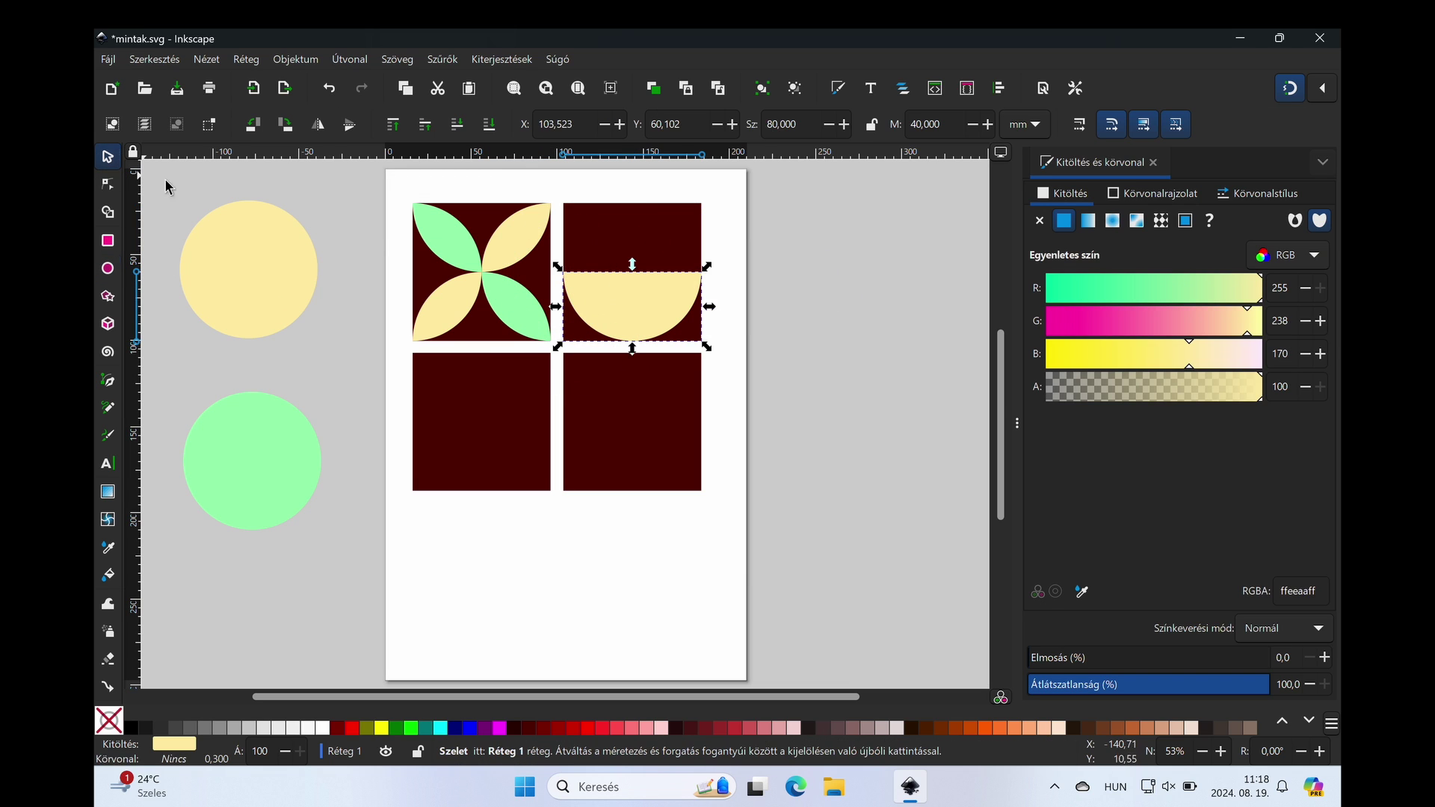
pyautogui.press('e')
pyautogui.hotkey('ctrl', 'v')
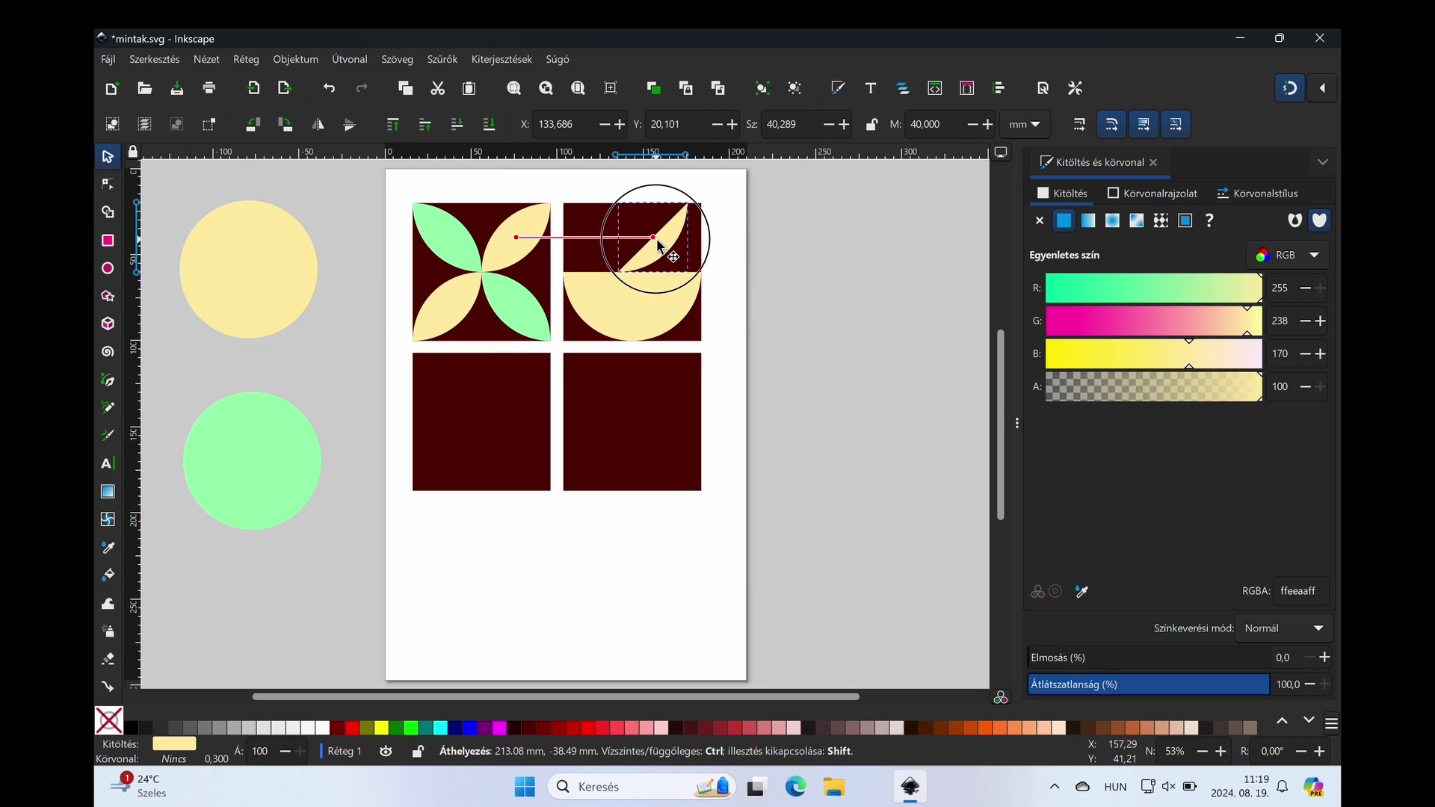
pyautogui.click(687, 124)
pyautogui.click(108, 157)
pyautogui.click(252, 124)
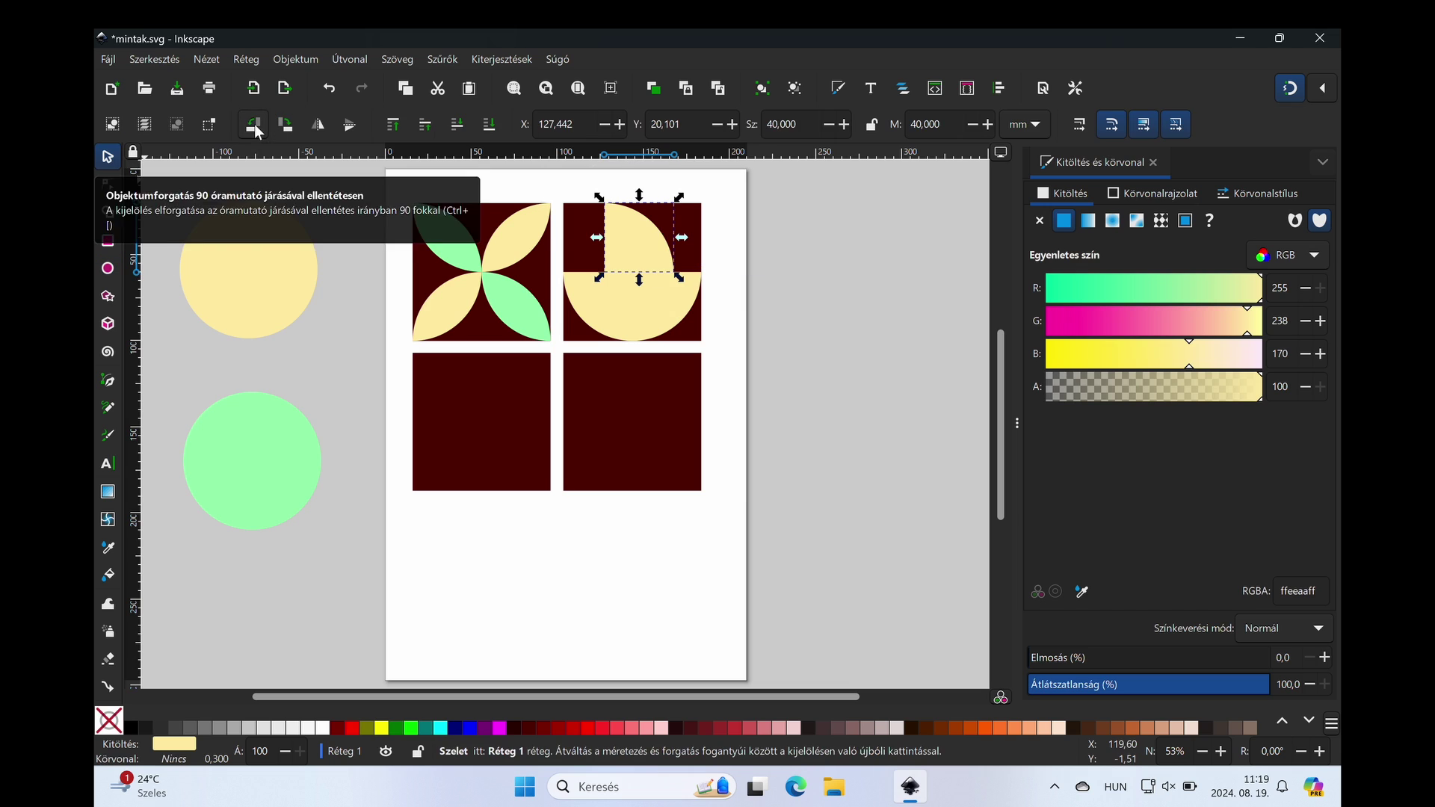
pyautogui.moveTo(638, 254)
pyautogui.mouseDown()
pyautogui.moveTo(597, 254)
pyautogui.moveTo(666, 254)
pyautogui.mouseUp()
# Step: Mirror a copy of the quarter-pie, group the three yellow pieces, and center them at 60 mm wide
pyautogui.hotkey('ctrl', 'd')
pyautogui.press('h')
pyautogui.keyDown('shift'); pyautogui.click(598, 239); pyautogui.keyUp('shift')
pyautogui.keyDown('shift'); pyautogui.click(633, 314); pyautogui.keyUp('shift')
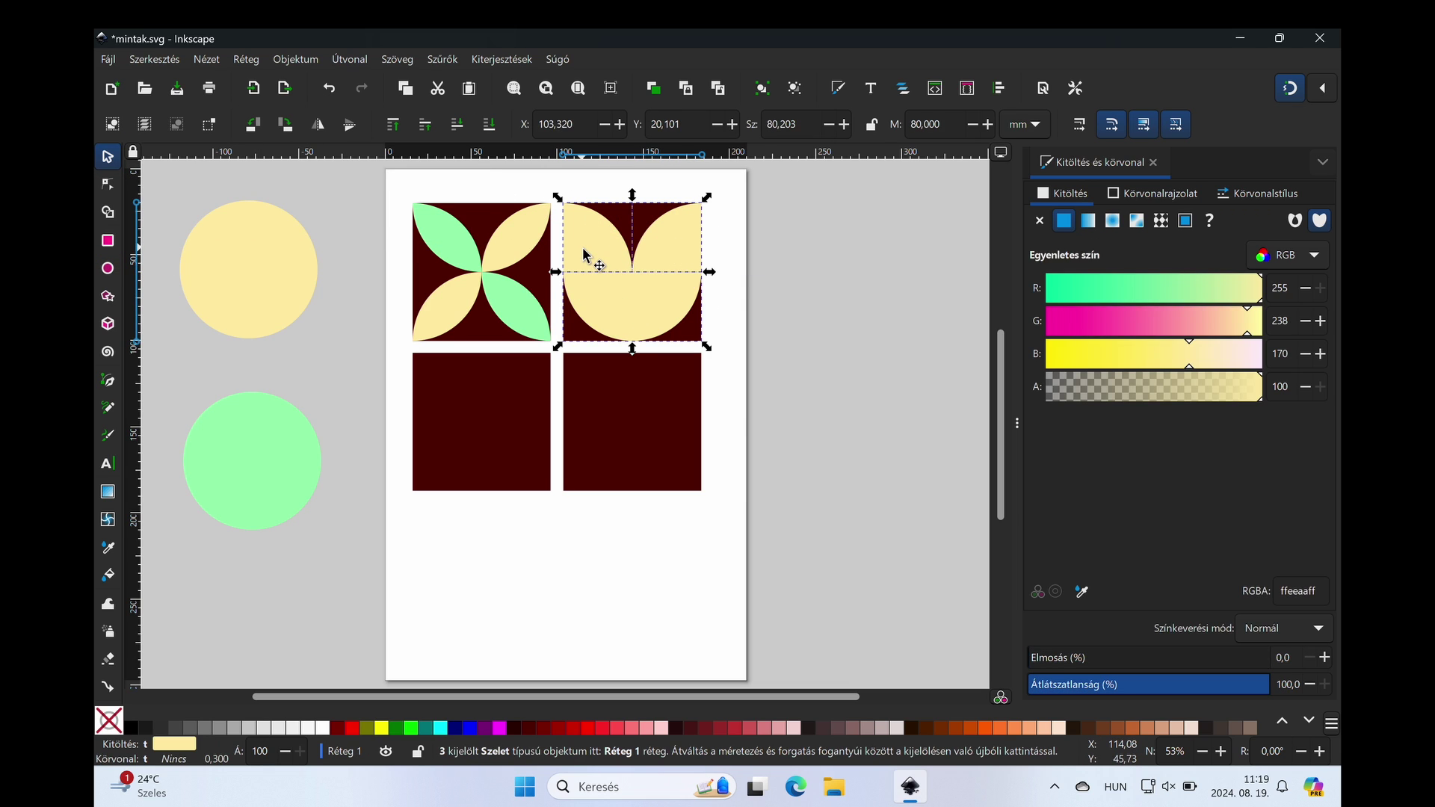
pyautogui.hotkey('ctrl', 'g')
pyautogui.write('60')
pyautogui.moveTo(640, 314); pyautogui.dragTo(658, 314)
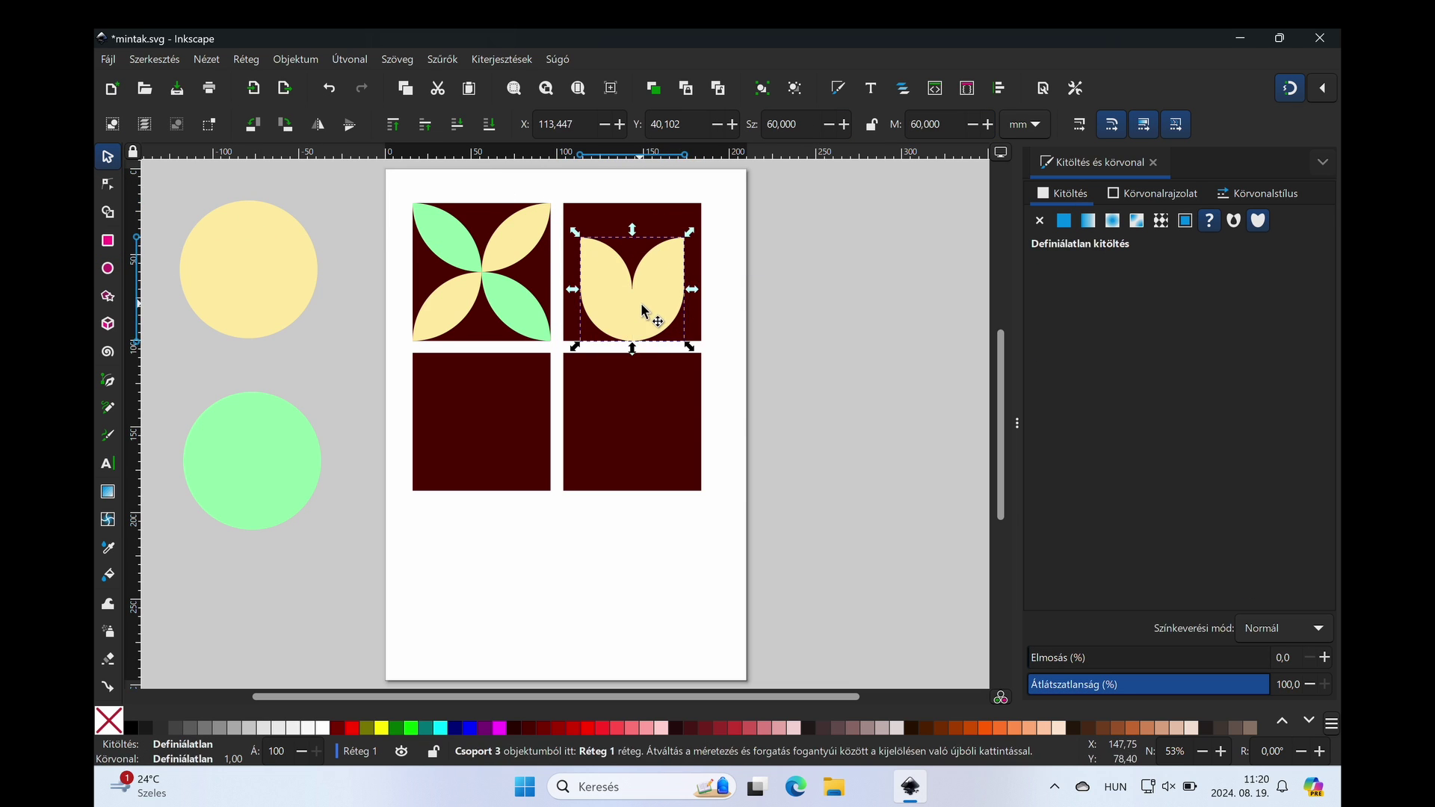
# Step: Paste the 5 mm green circle above the tulip and bring up Align and Distribute
pyautogui.hotkey('ctrl', 'v')
pyautogui.click(295, 59)
pyautogui.click(373, 625)
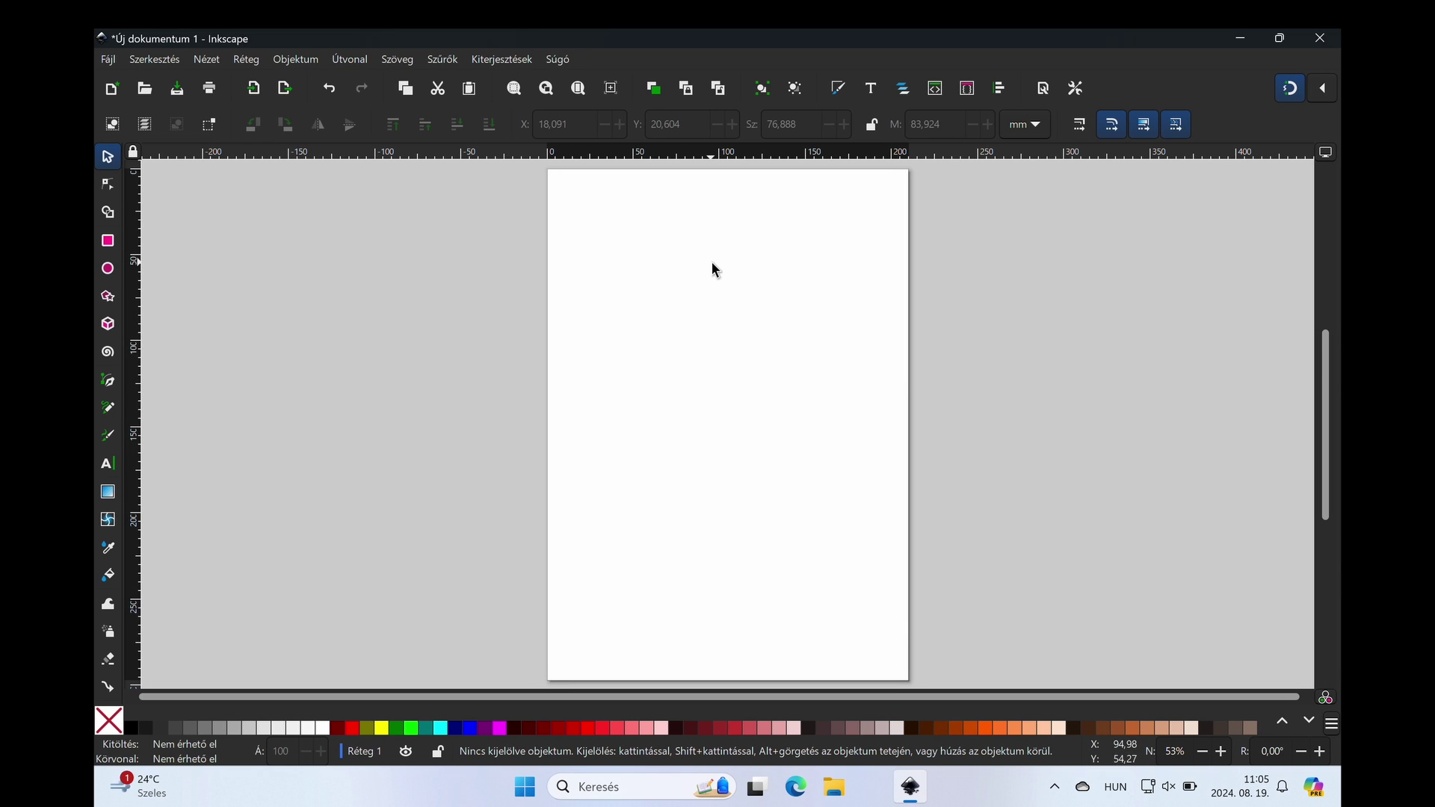
# Step: Save the blank document with Mentés másként as mintak.svg in 2024_05_13_kozep
pyautogui.click(105, 60)
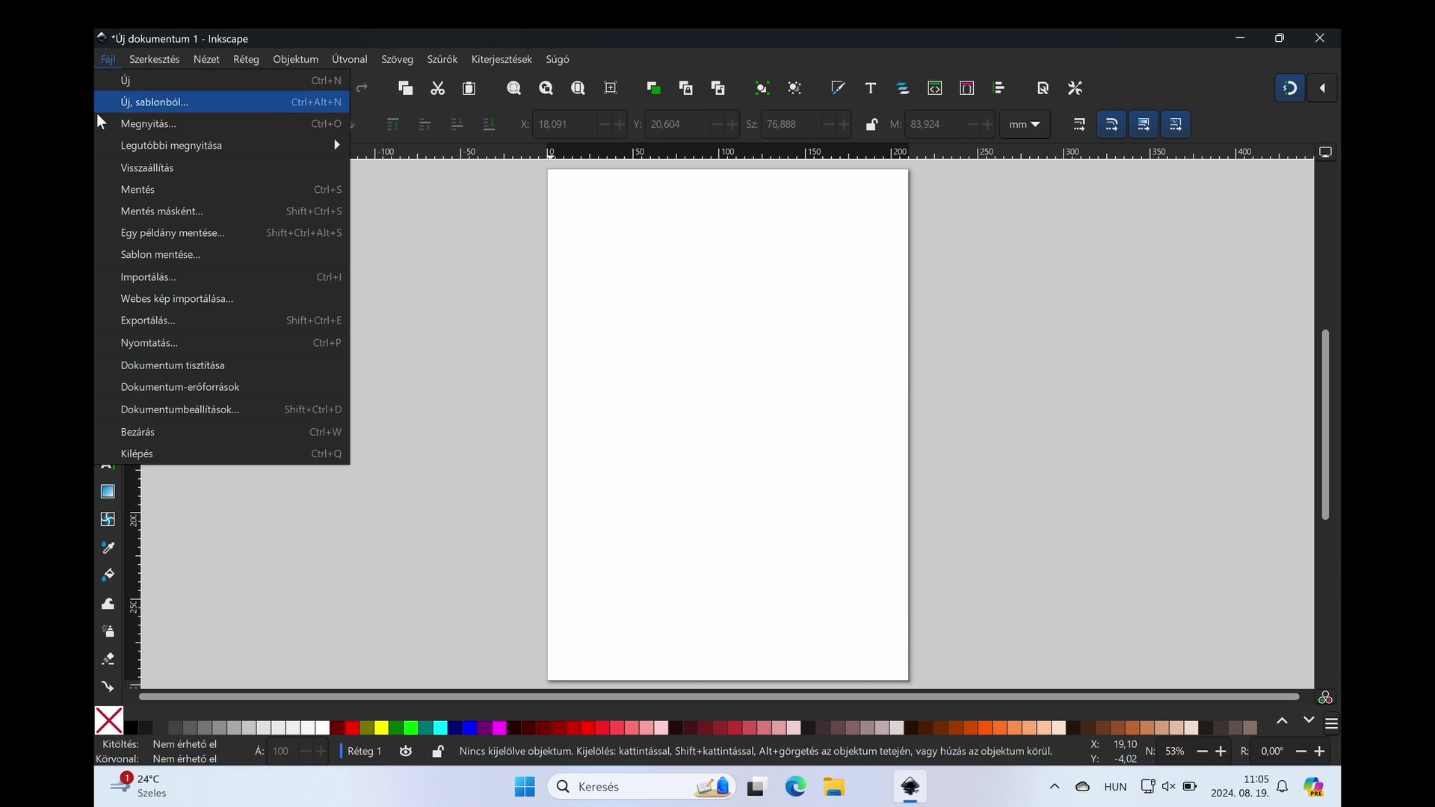
pyautogui.click(185, 211)
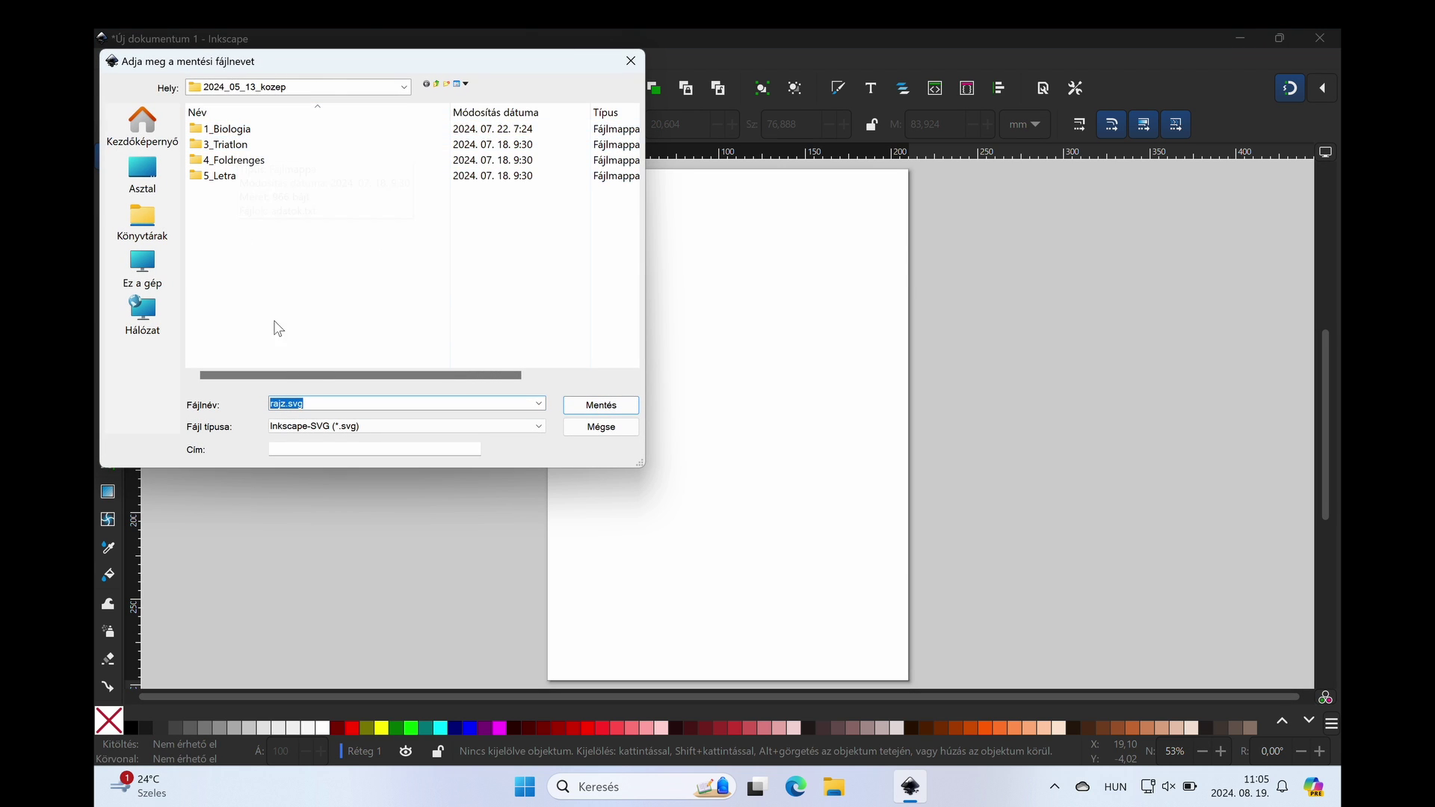
pyautogui.click(286, 402)
pyautogui.write('mintak')
pyautogui.click(619, 407)
# Step: Scroll the PDF back to the 2. Minták task list on page 8
pyautogui.scroll(-5, 624, 411)
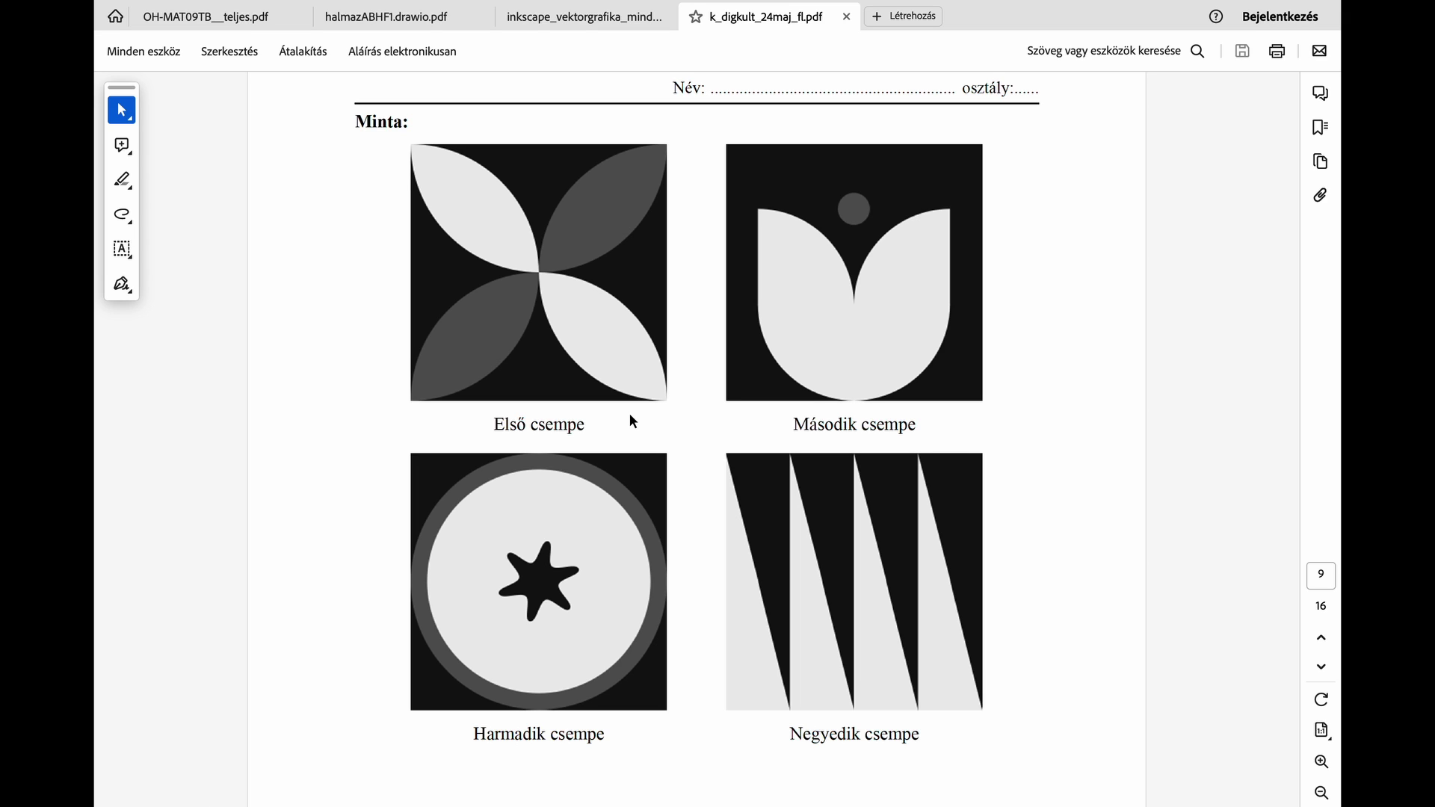
pyautogui.scroll(10, 629, 414)
pyautogui.scroll(2, 629, 414)
pyautogui.scroll(-1, 629, 414)
pyautogui.scroll(-1, 629, 414)
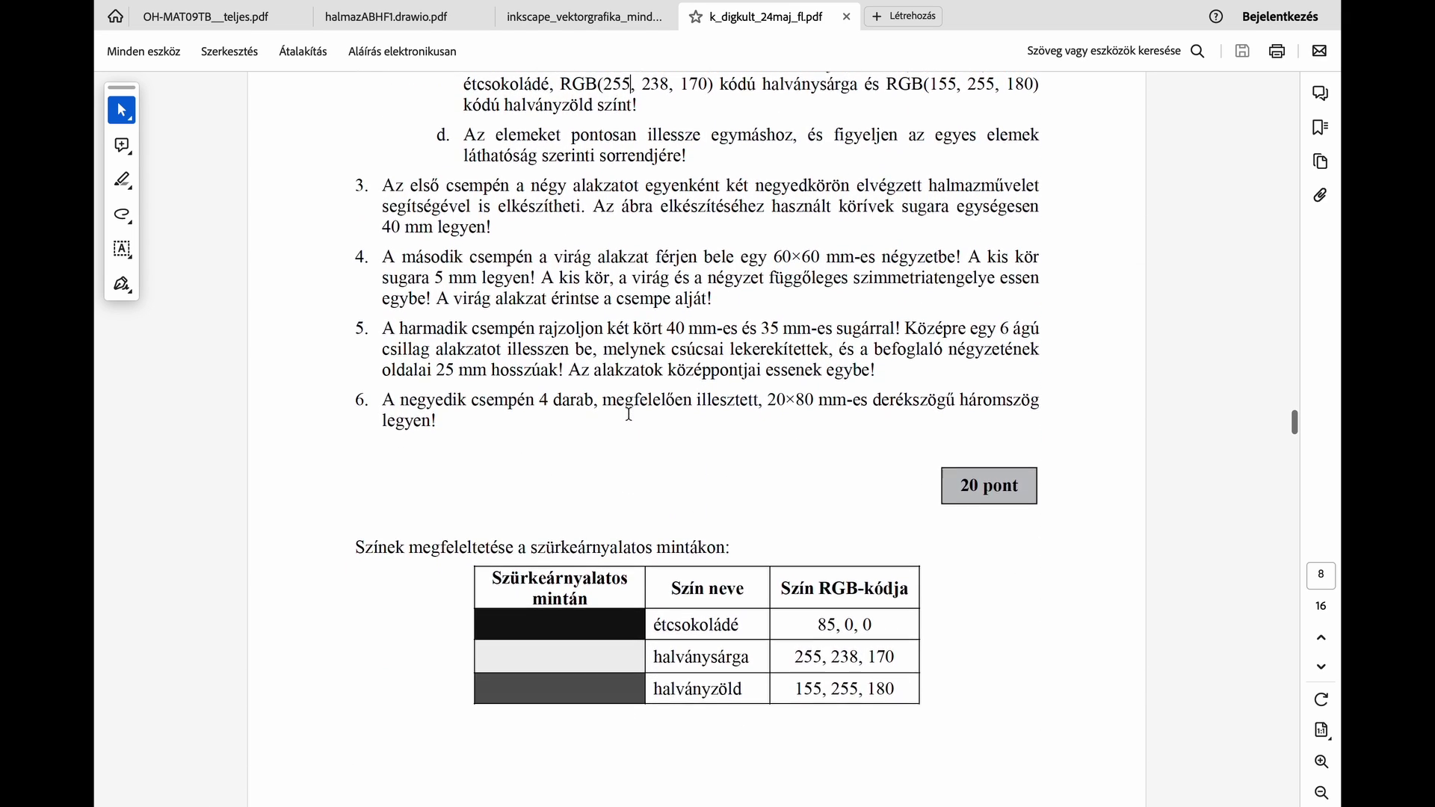
pyautogui.scroll(2, 629, 414)
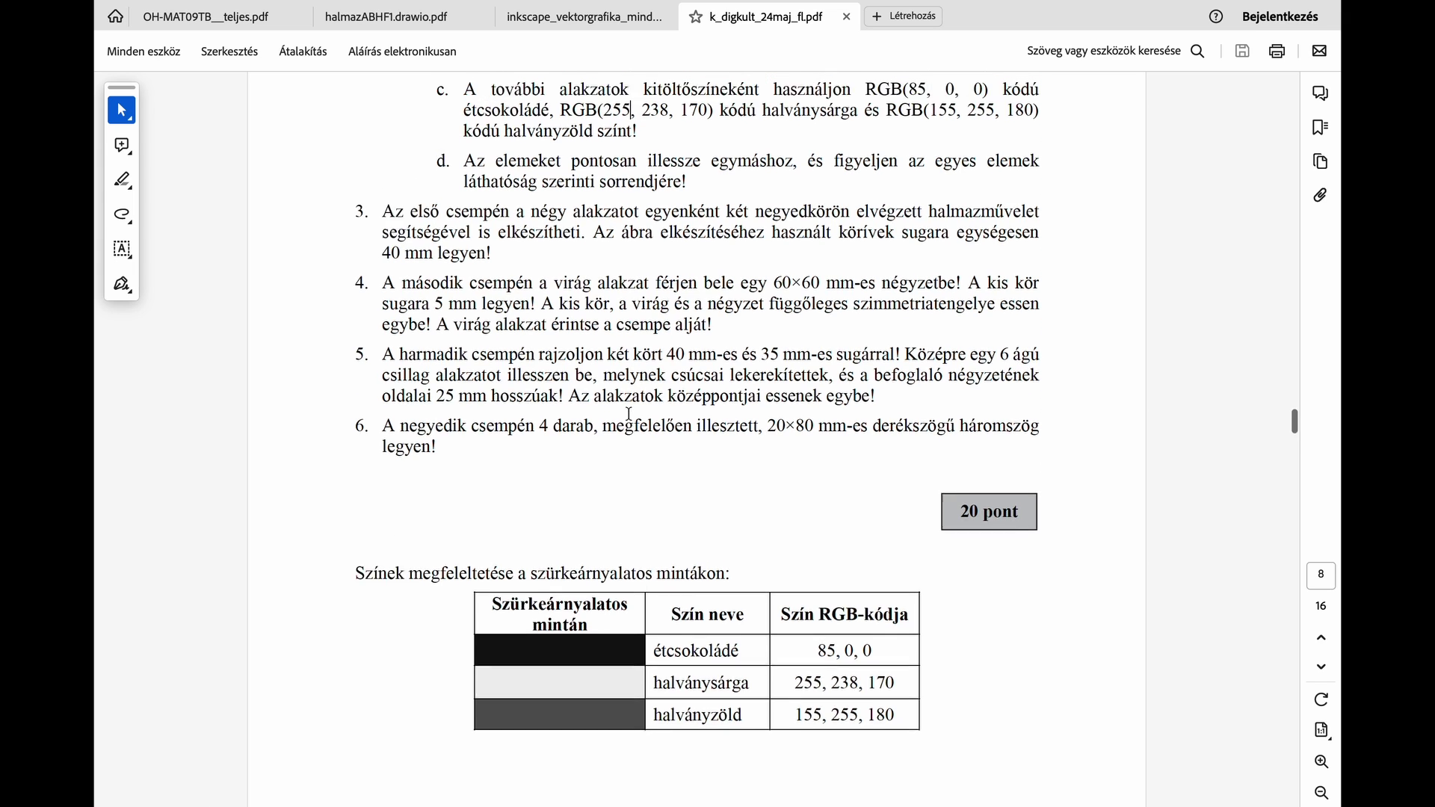
pyautogui.scroll(3, 630, 414)
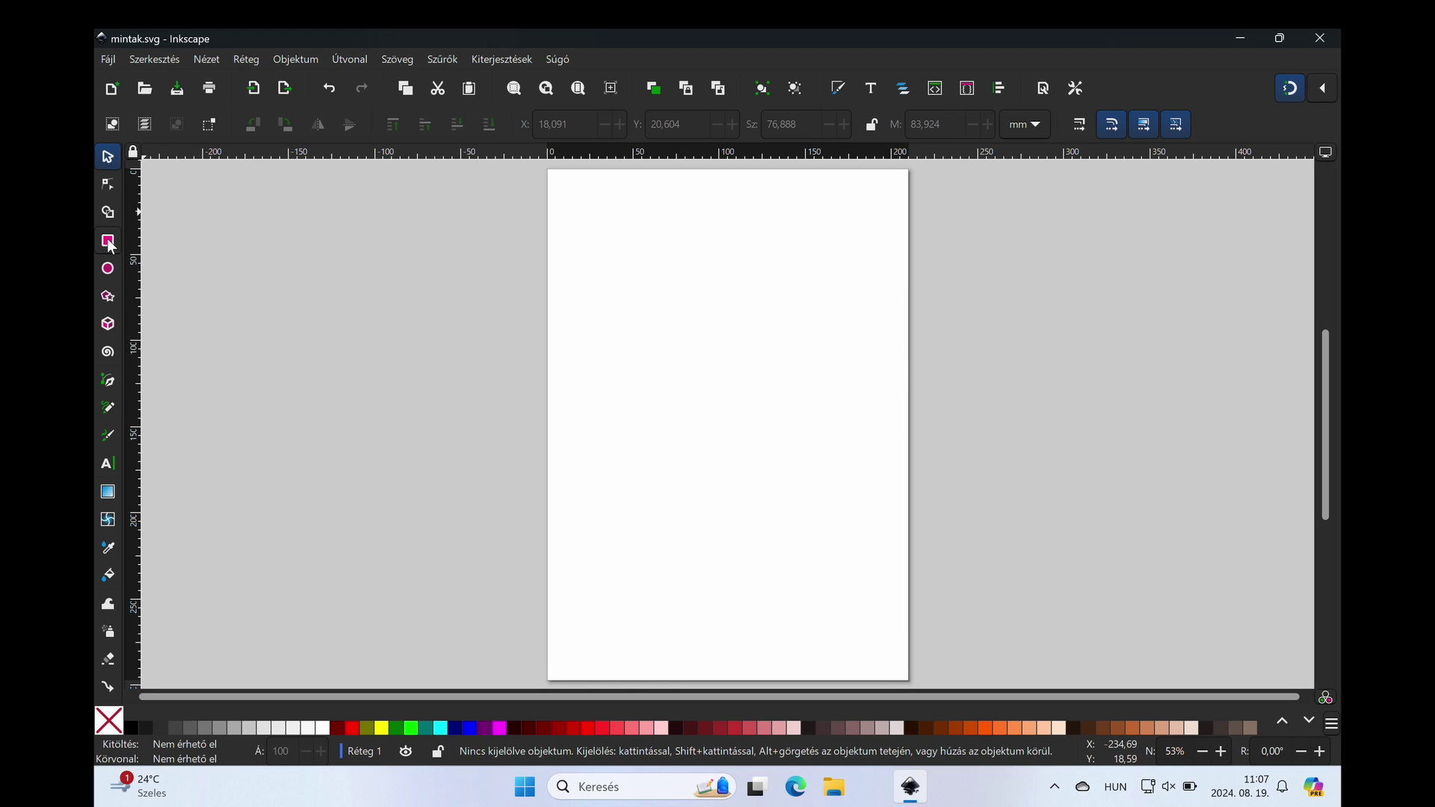
# Step: Draw a rectangle and size it to 80 × 80 mm
pyautogui.press('r')
pyautogui.moveTo(577, 206); pyautogui.dragTo(707, 345)
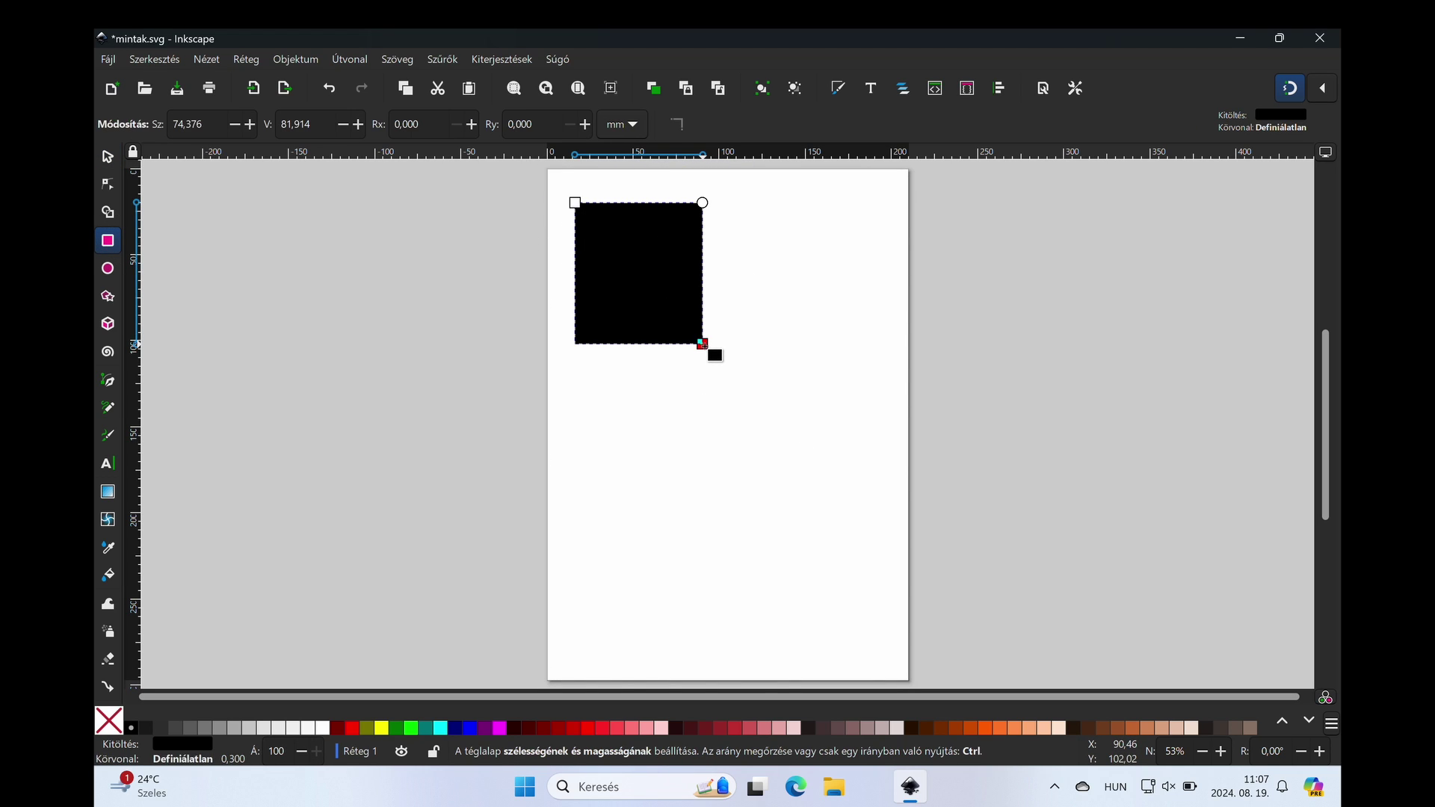
pyautogui.press('s')
pyautogui.tripleClick(777, 123)
pyautogui.write('80')
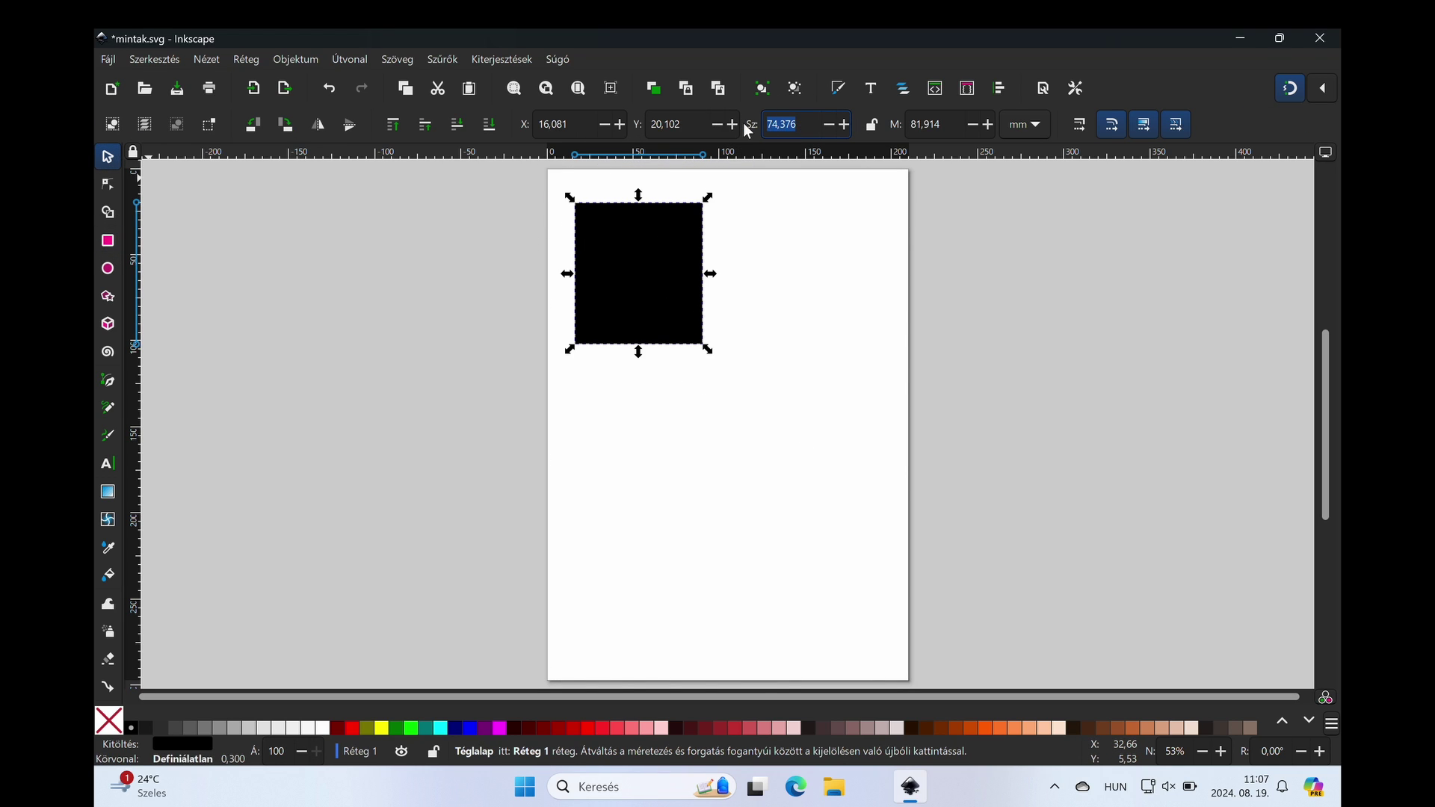
pyautogui.press('Tab')
pyautogui.write('80')
pyautogui.press('Return')
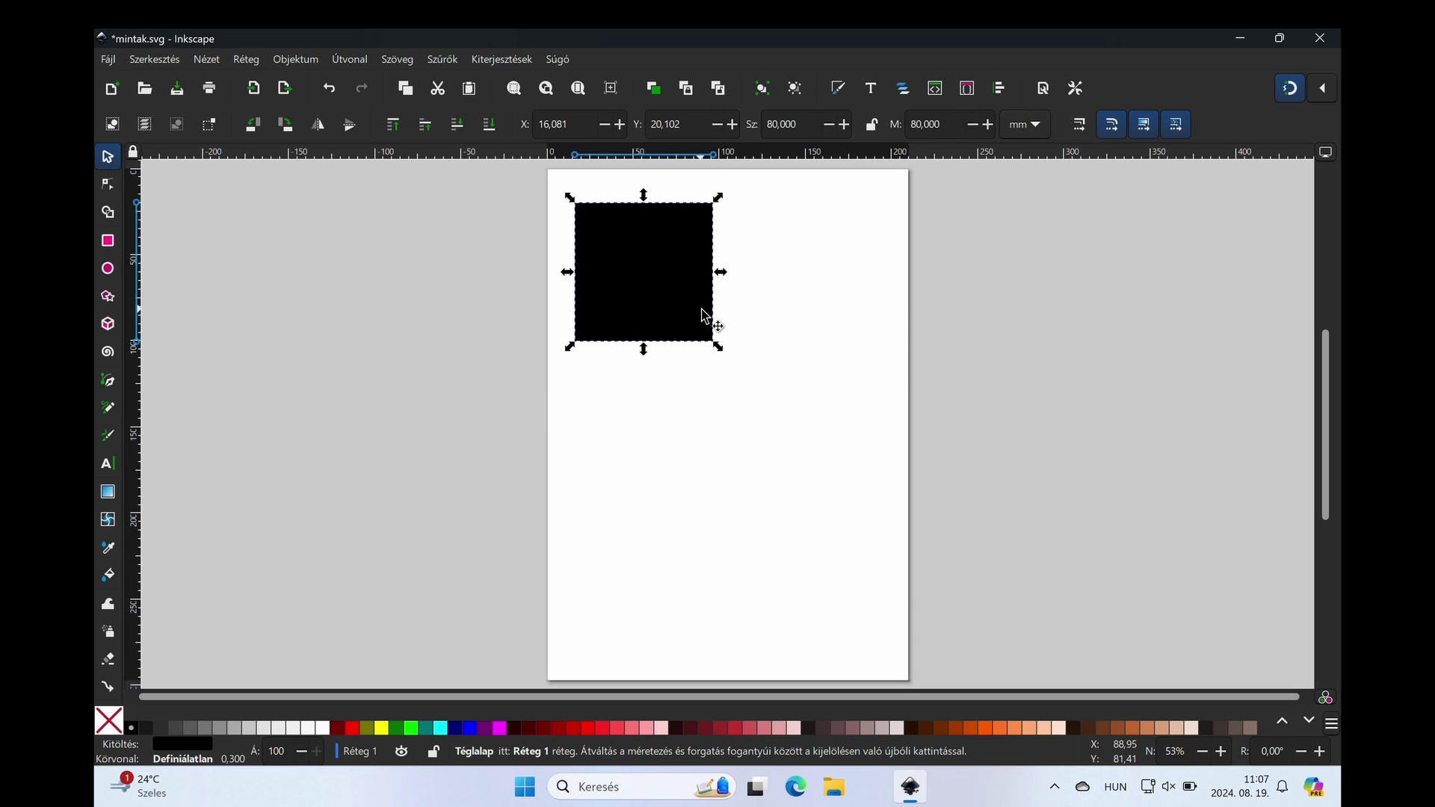
# Step: Fill the square with dark chocolate red 85 (550000) and remove its outline
pyautogui.click(299, 60)
pyautogui.click(344, 102)
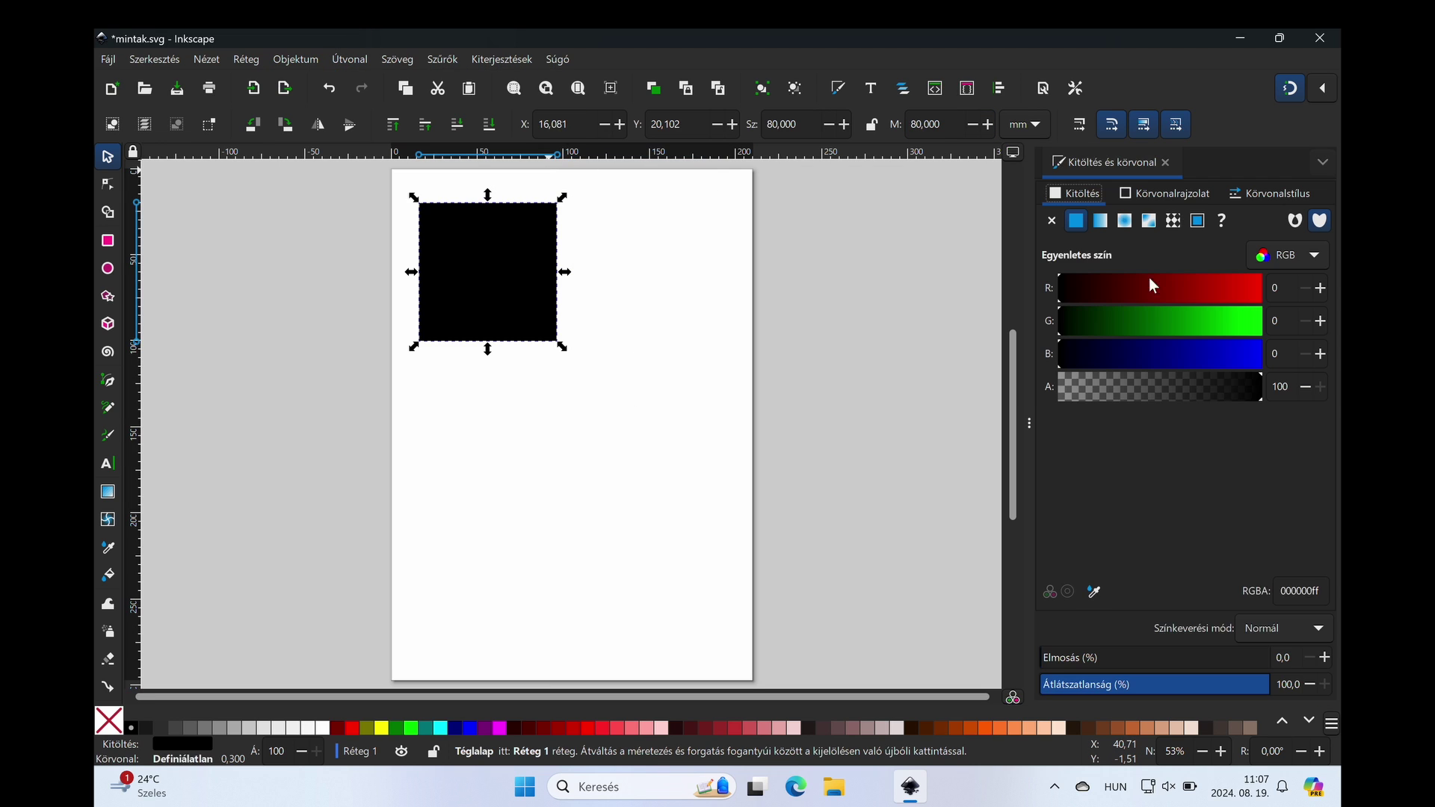
pyautogui.write('85')
pyautogui.press('Tab')
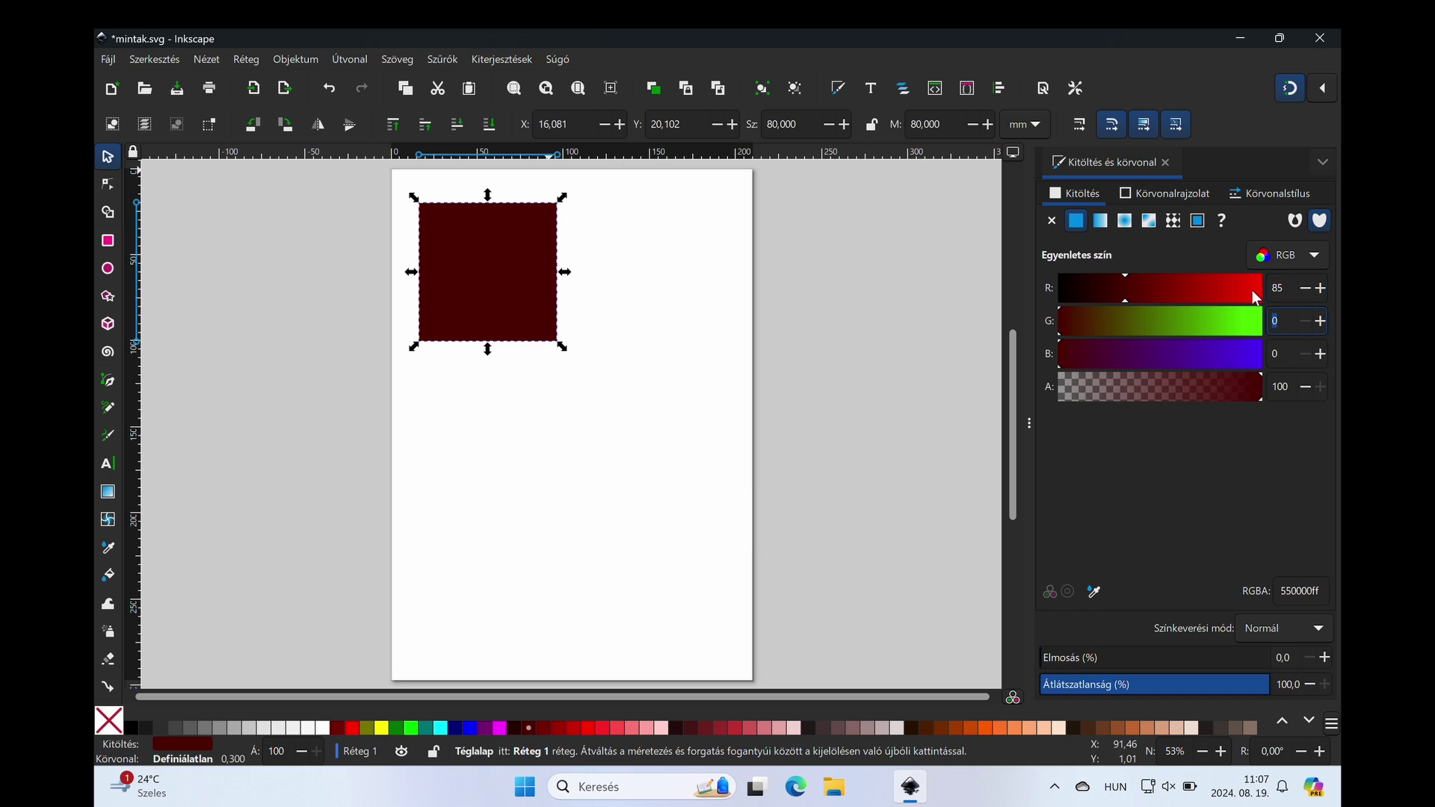
pyautogui.click(1166, 193)
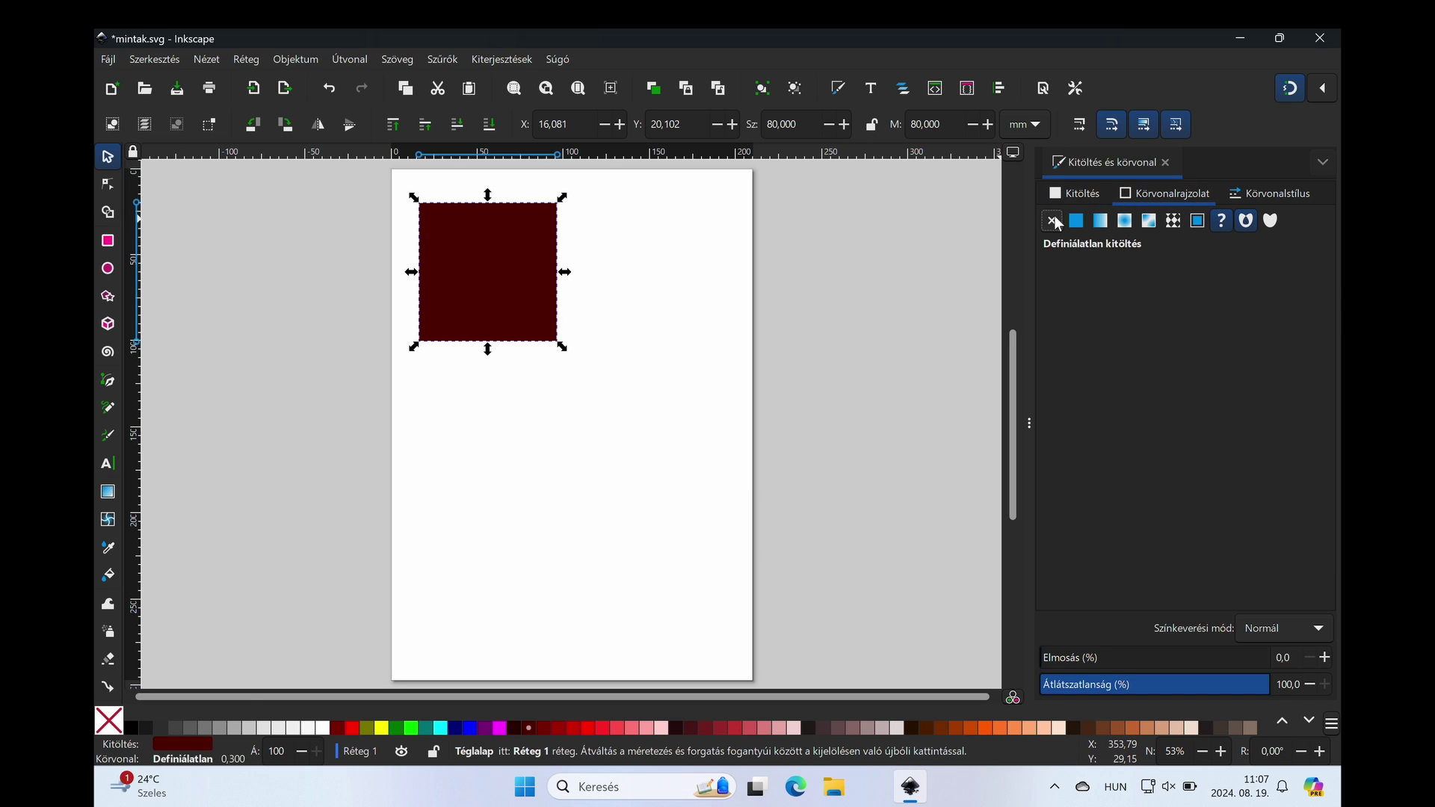
pyautogui.click(1051, 220)
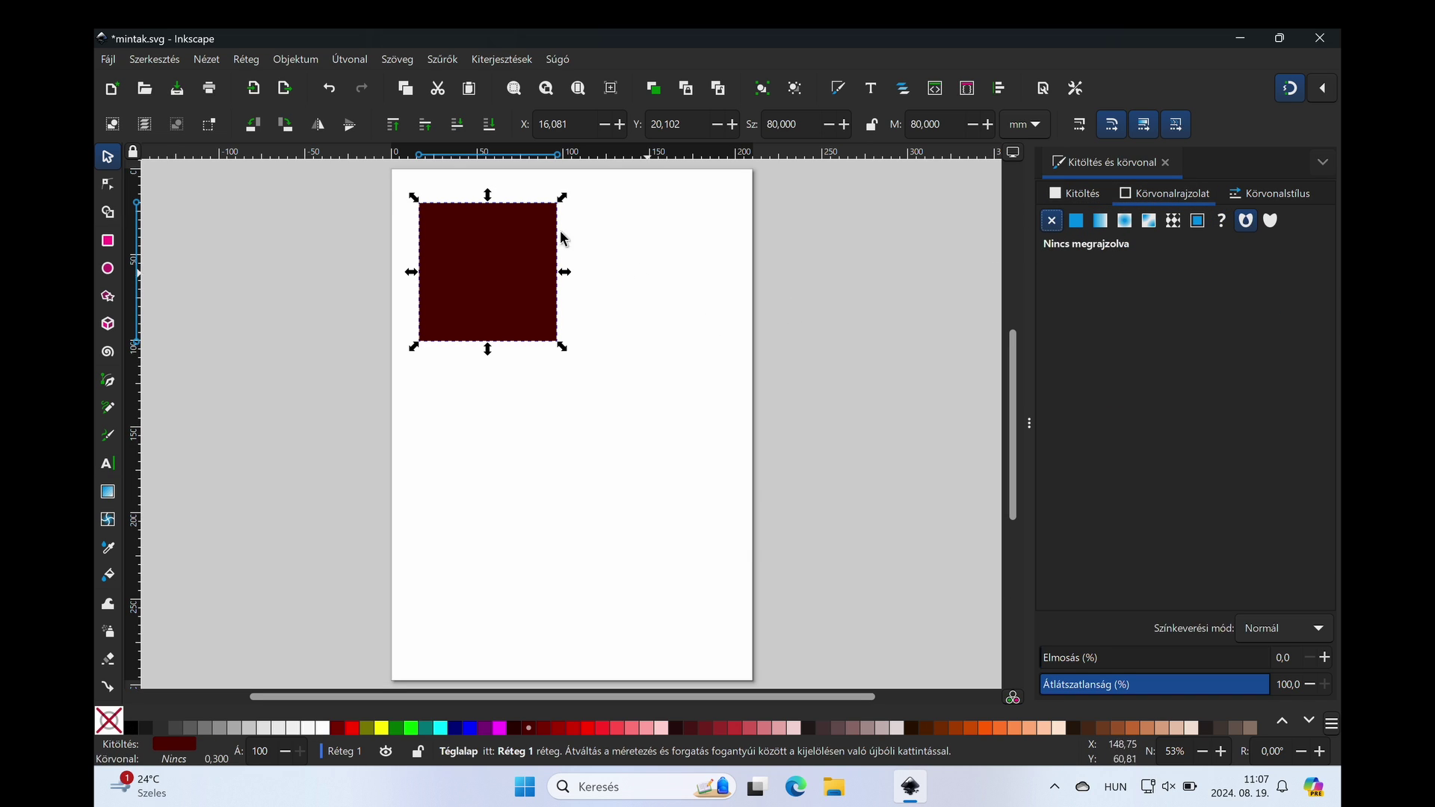
pyautogui.click(531, 290)
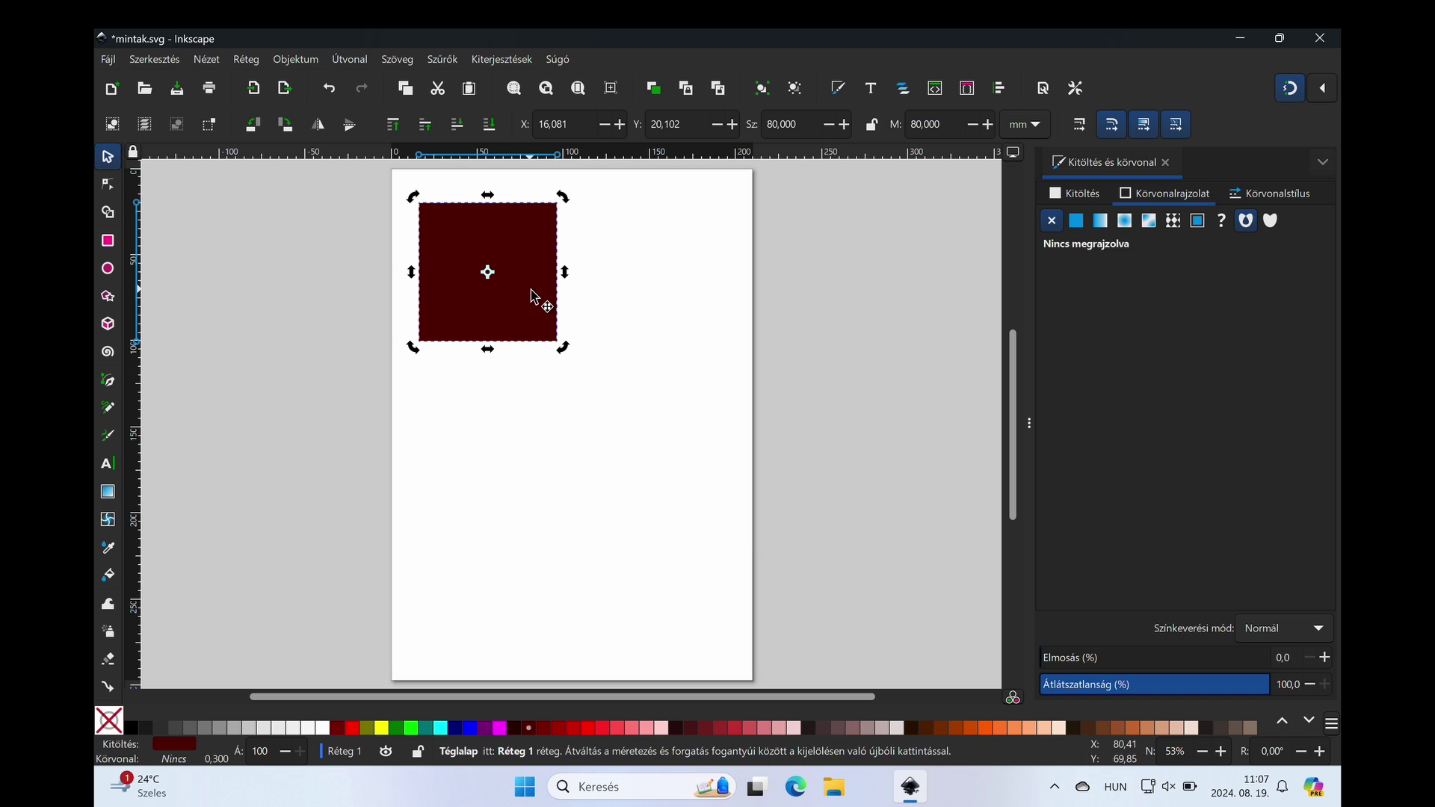
# Step: Duplicate the square to the right, then duplicate the pair below to form the 2×2 grid
pyautogui.hotkey('ctrl', 'd')
pyautogui.moveTo(531, 292)
pyautogui.mouseDown()
pyautogui.moveTo(706, 297)
pyautogui.moveTo(694, 287)
pyautogui.mouseUp()
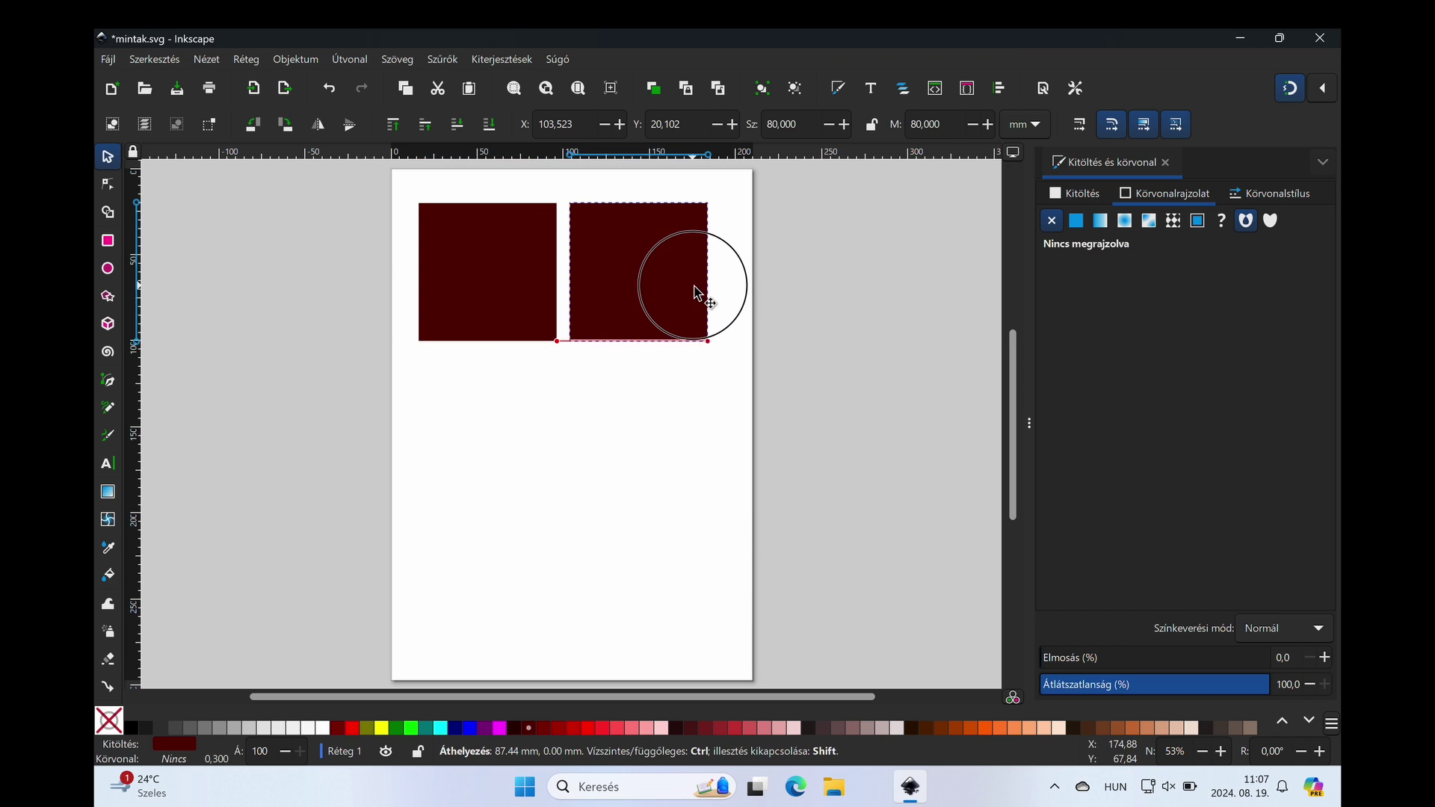
pyautogui.moveTo(405, 185)
pyautogui.mouseDown()
pyautogui.moveTo(723, 358)
pyautogui.moveTo(648, 475)
pyautogui.mouseUp()
pyautogui.hotkey('ctrl', 'd')
pyautogui.click(736, 394)
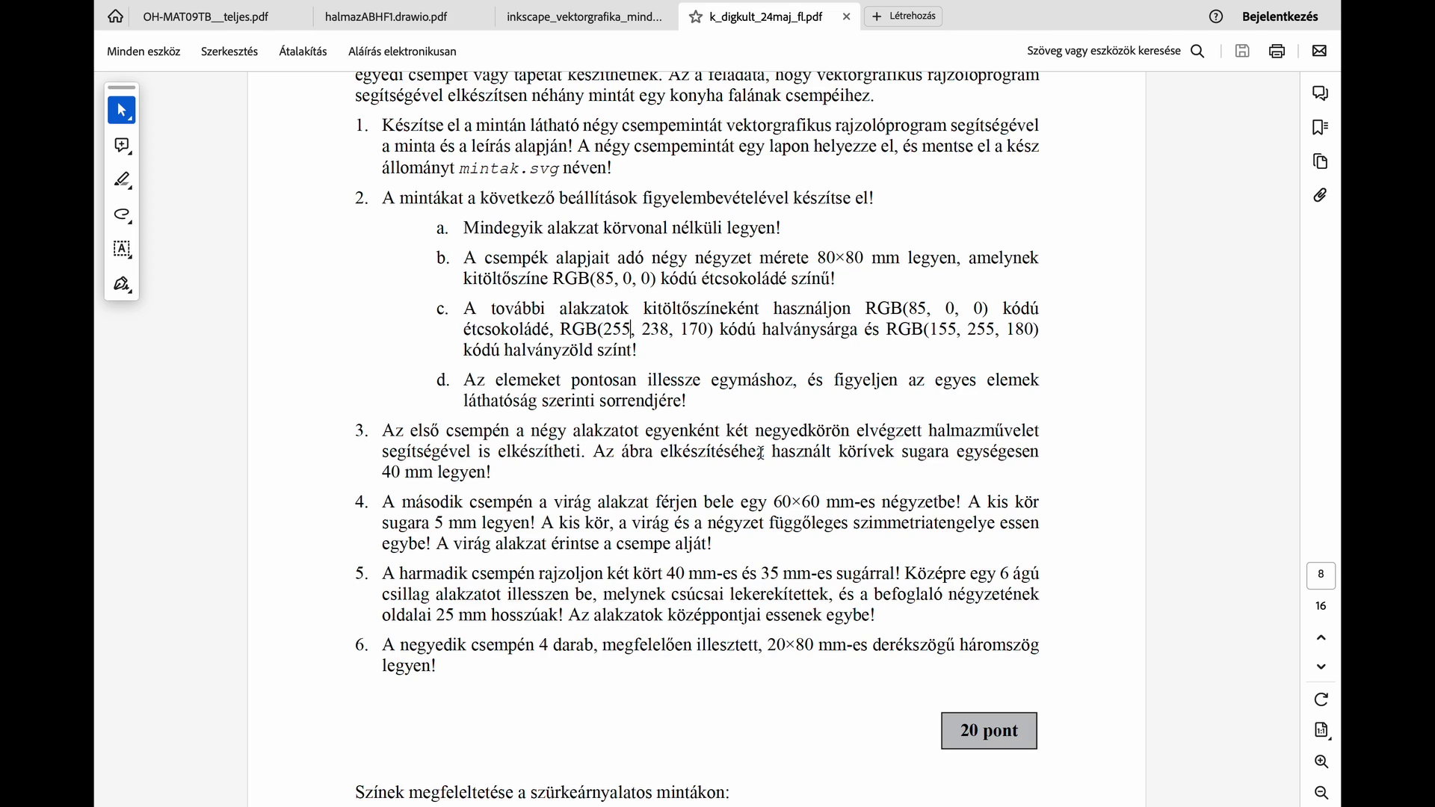
# Step: Scroll the PDF down to the page 9 sample tiles and switch back to Inkscape
pyautogui.scroll(-8, 760, 452)
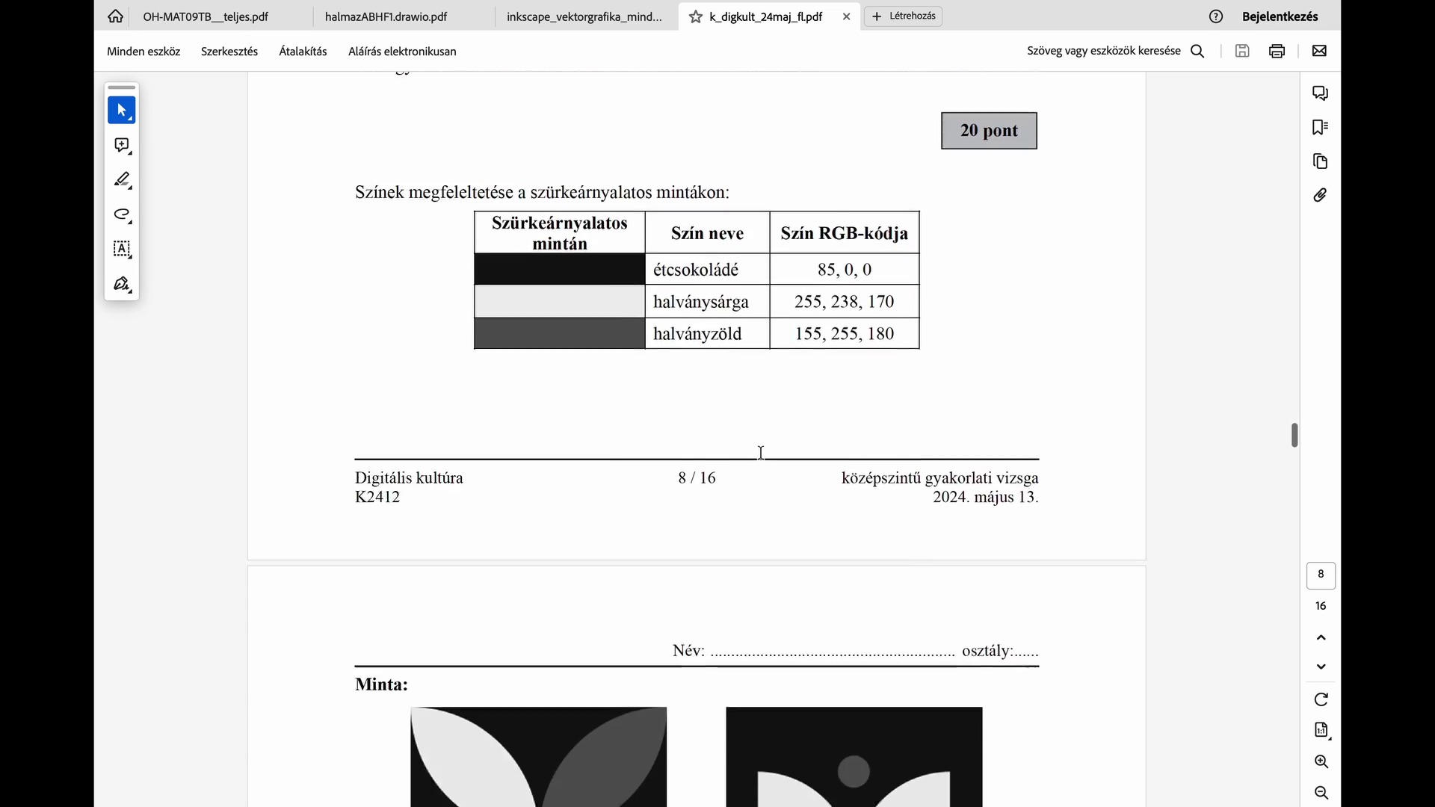
pyautogui.scroll(-4, 760, 452)
pyautogui.scroll(-1, 760, 452)
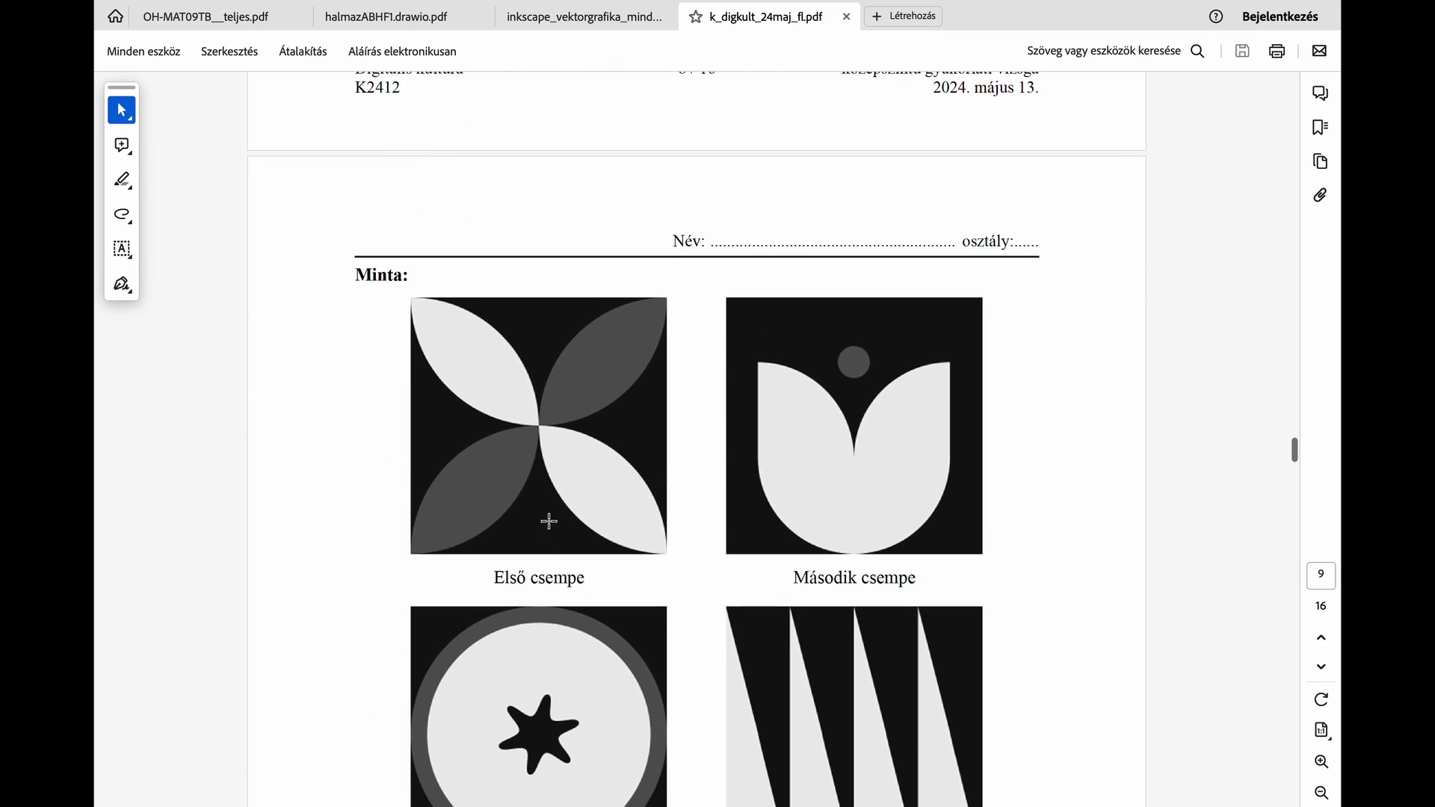
pyautogui.hotkey('alt', 'Tab')
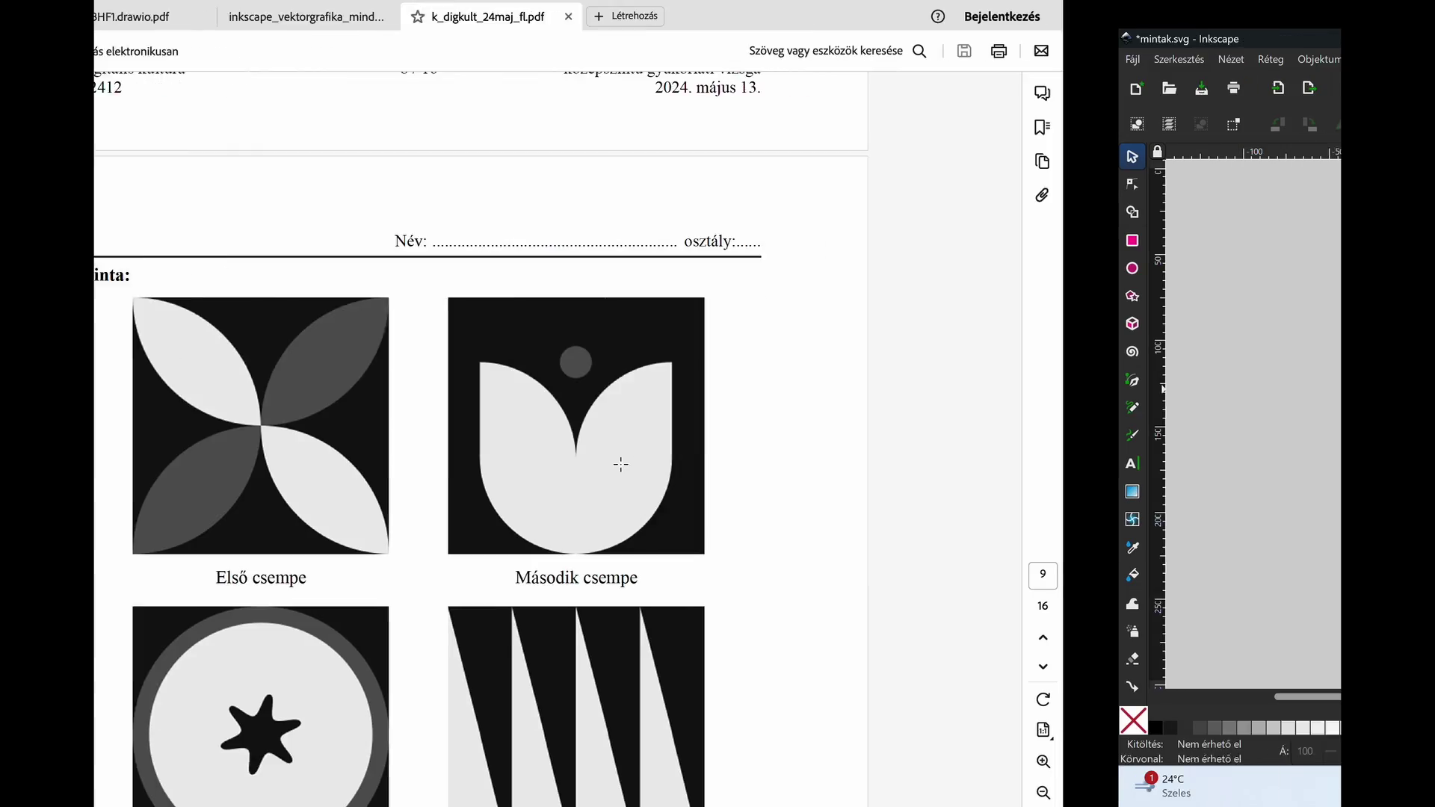
# Step: Draw an ellipse left of the page and size it to an 80 × 80 mm circle
pyautogui.press('e')
pyautogui.moveTo(190, 239); pyautogui.dragTo(337, 397)
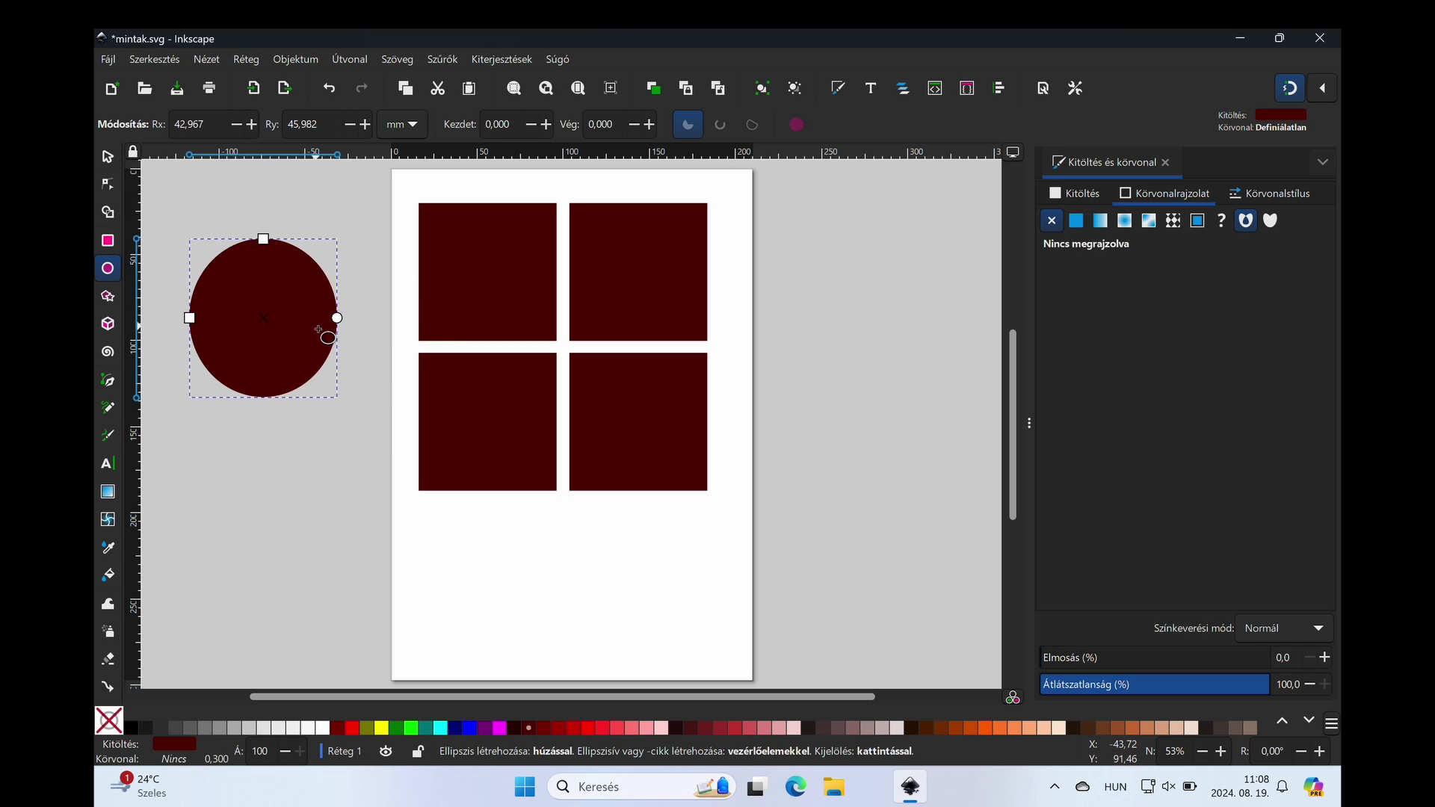
pyautogui.press('s')
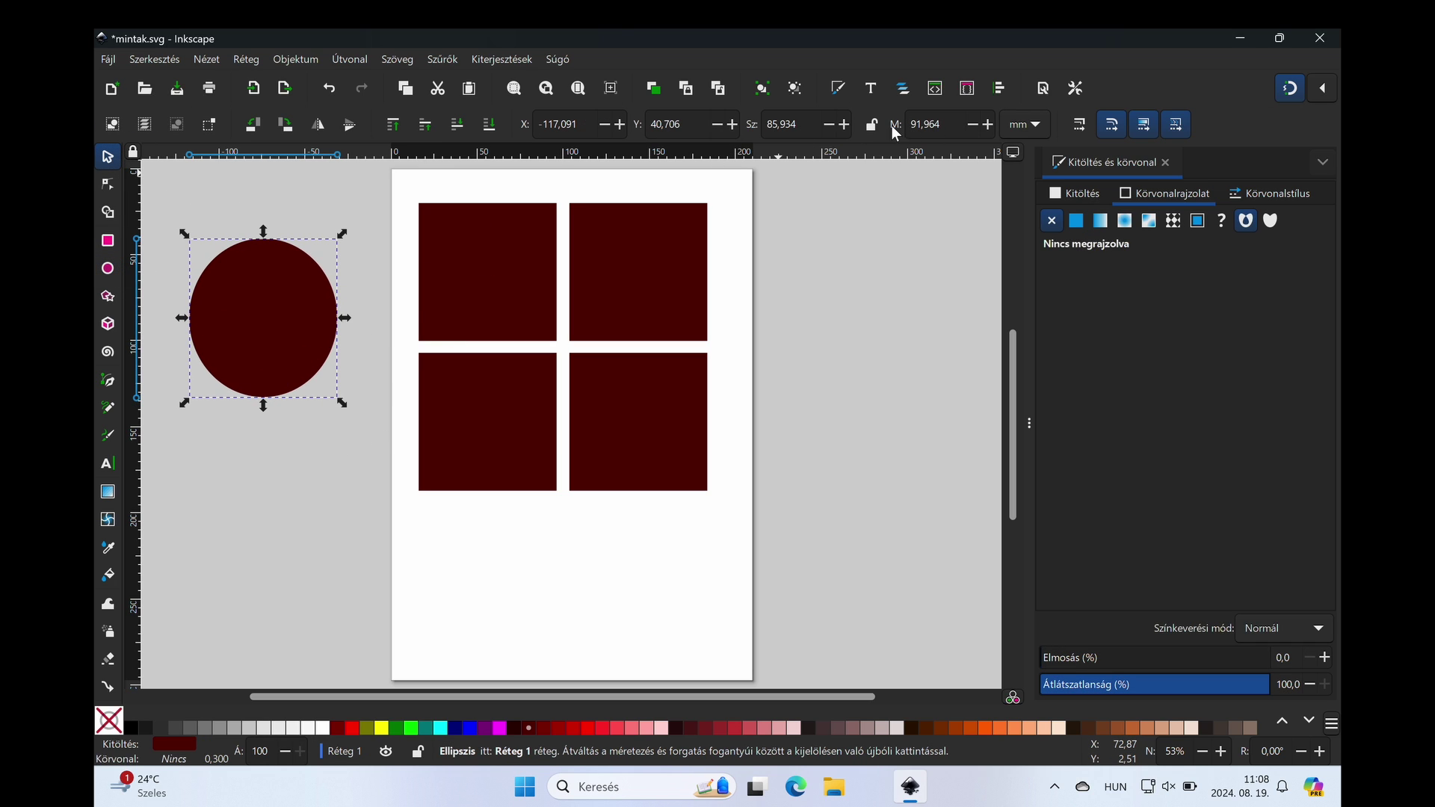
pyautogui.click(785, 124)
pyautogui.write('80')
pyautogui.press('Tab')
pyautogui.write('80')
pyautogui.press('Return')
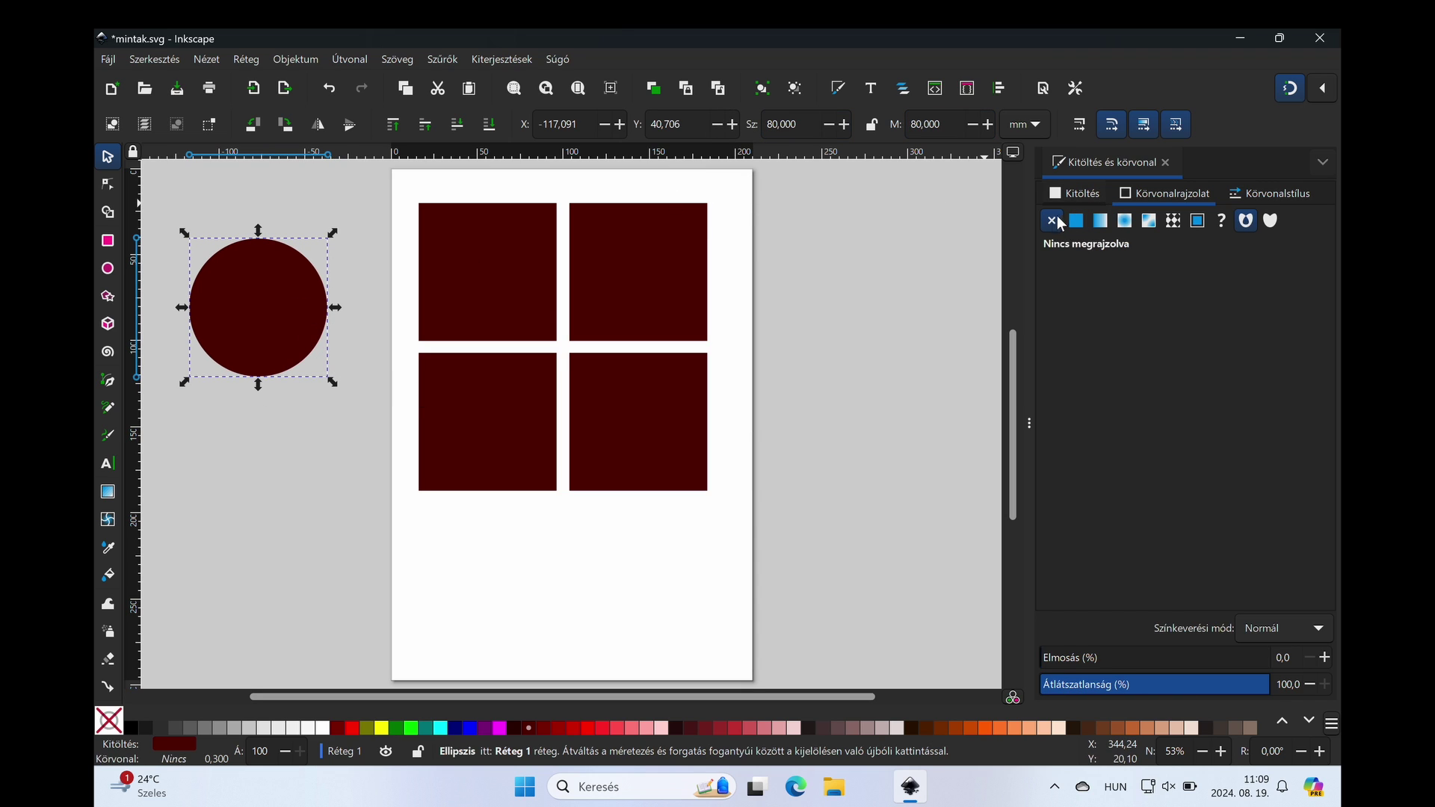
# Step: Fill the circle with RGB 255, 238, 170 and place a duplicate directly below
pyautogui.click(1076, 197)
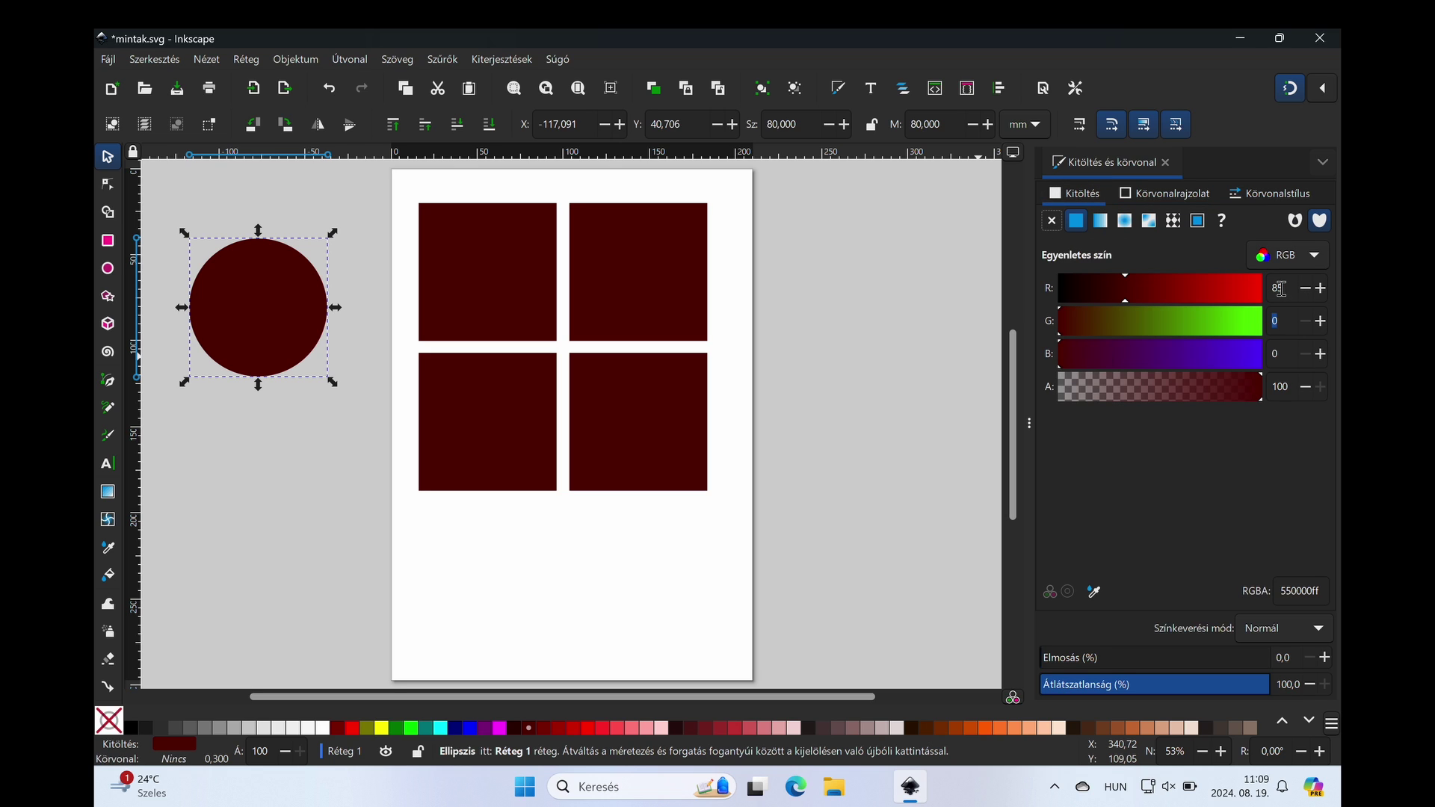
pyautogui.press('Tab')
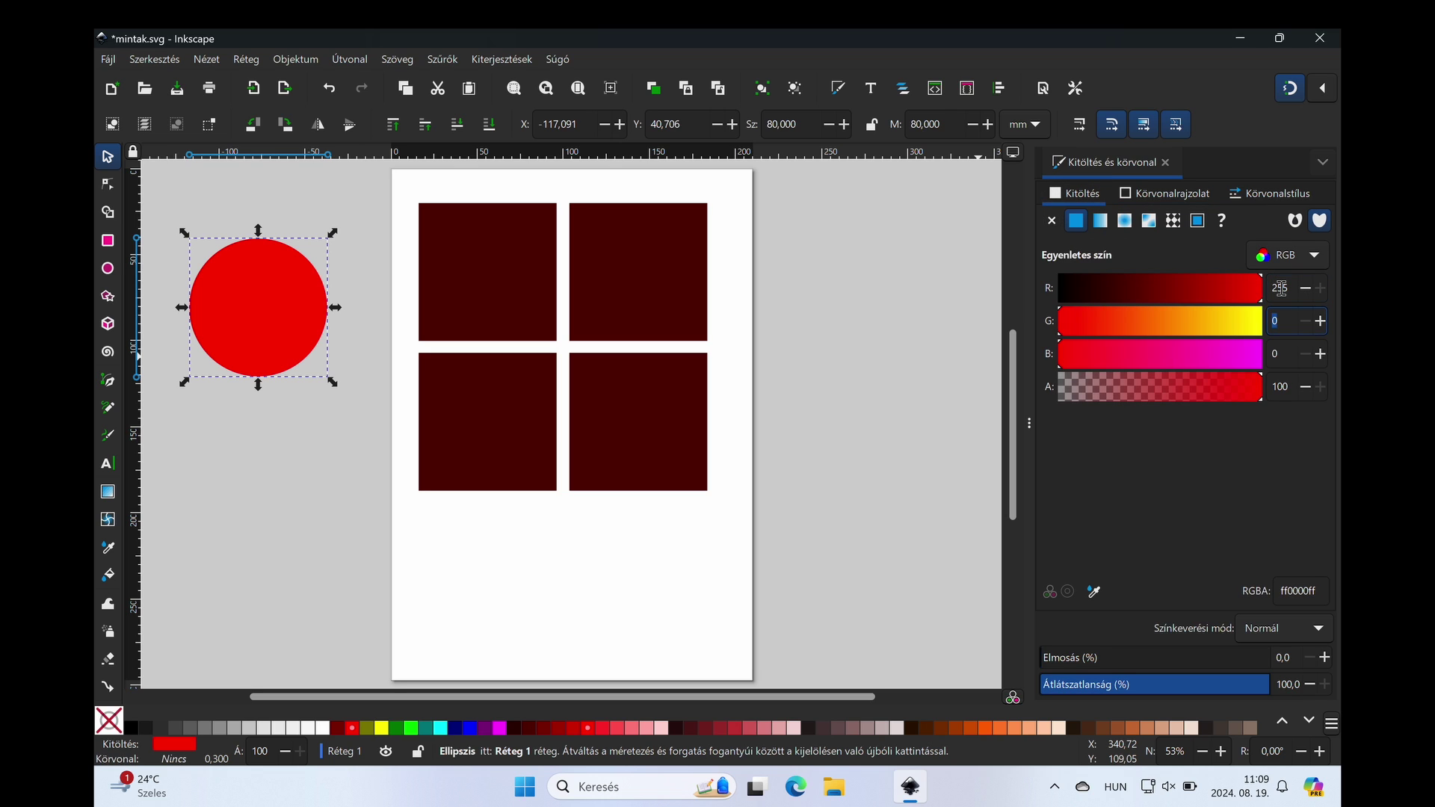
pyautogui.press('Tab')
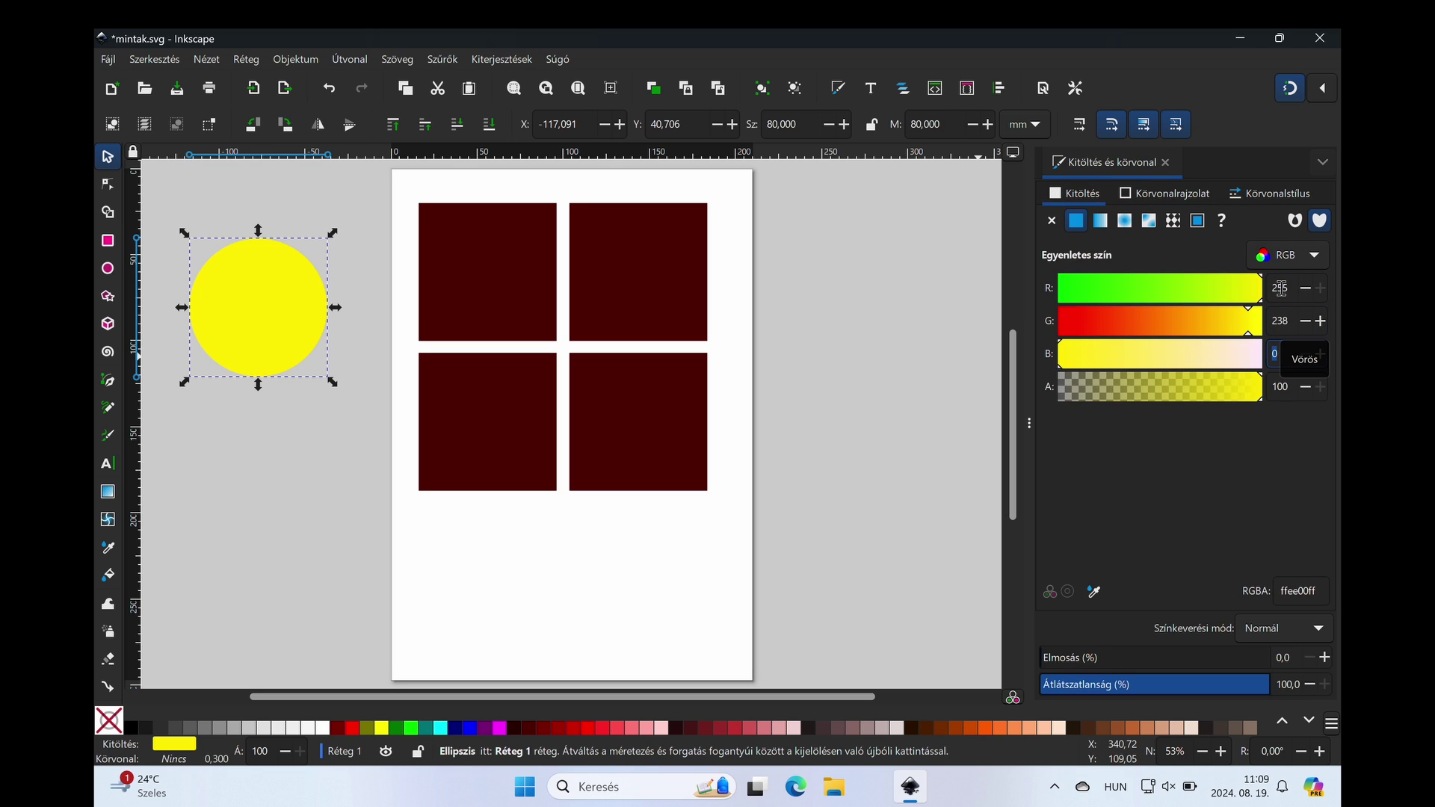
pyautogui.write('170')
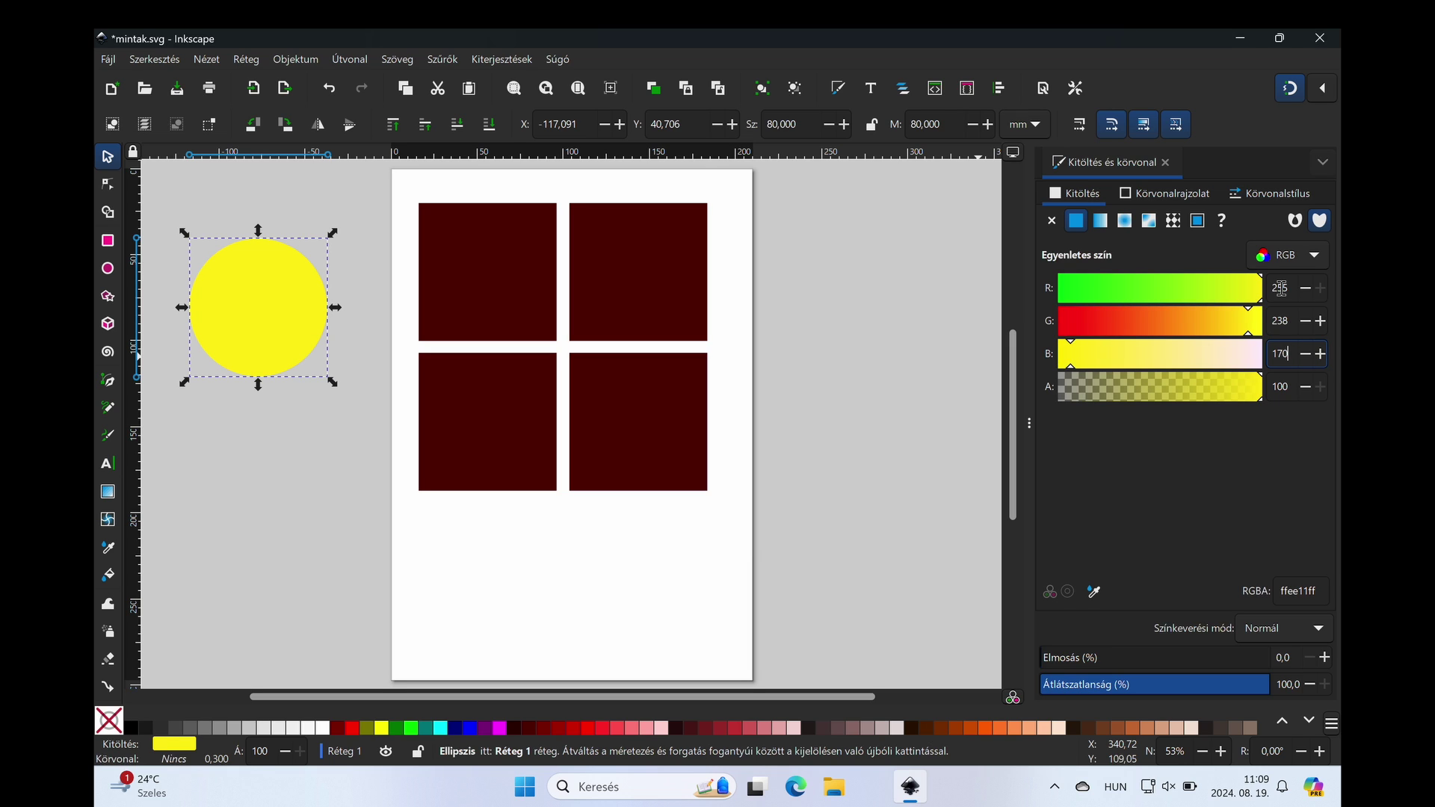
pyautogui.press('Return')
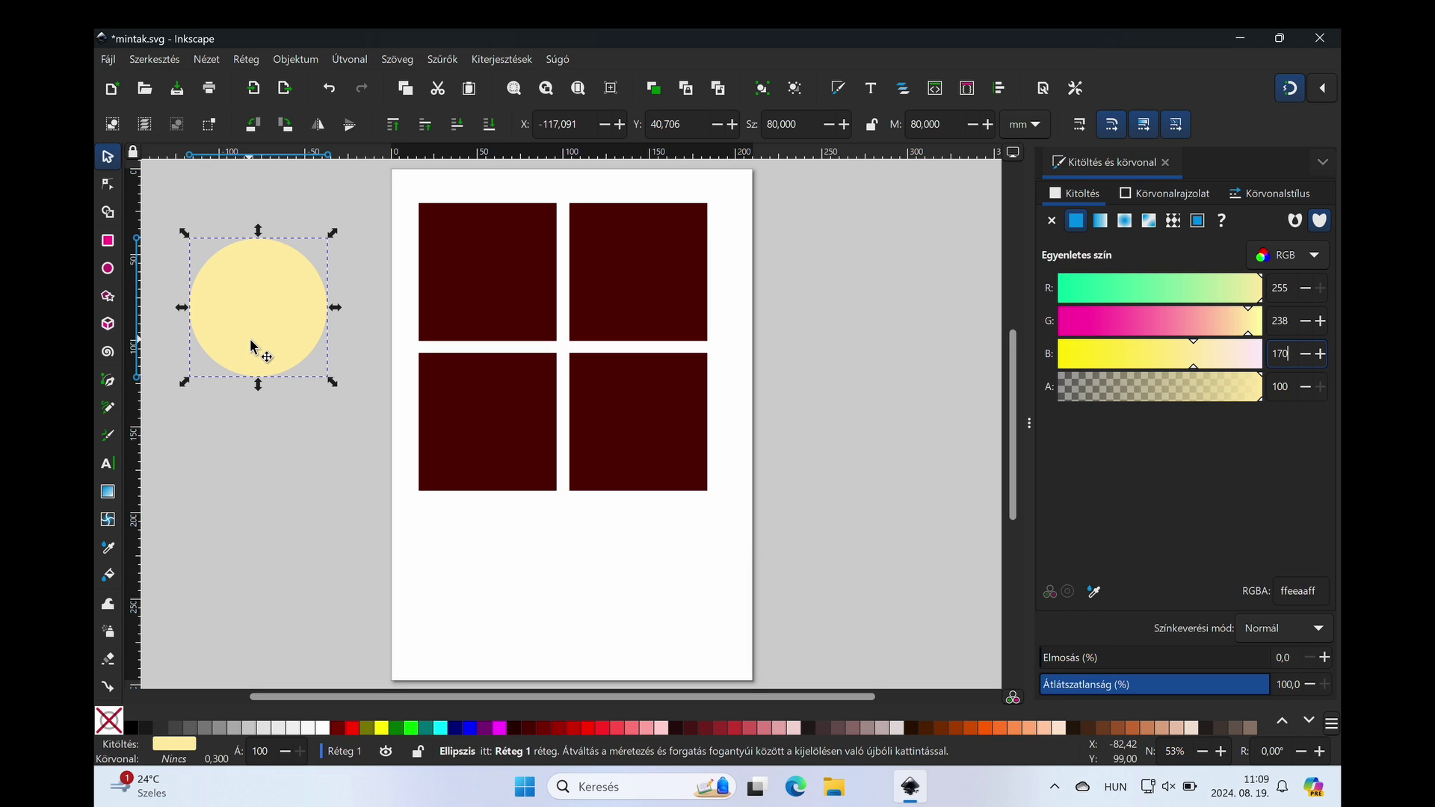
pyautogui.hotkey('ctrl', 'd')
pyautogui.moveTo(252, 346); pyautogui.dragTo(252, 500)
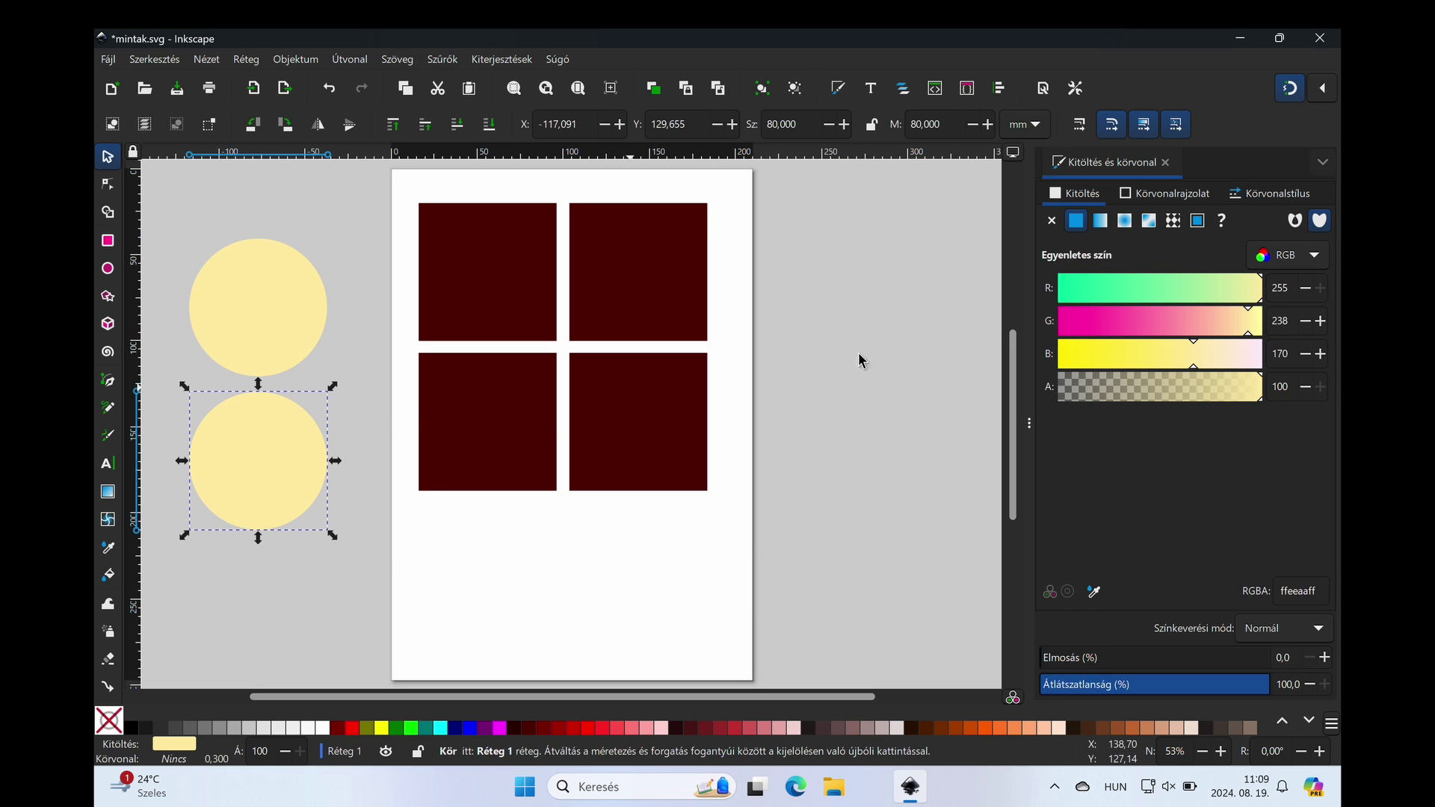
# Step: Set the lower circle's fill to RGB 155, 255, 180, then reselect the yellow circle
pyautogui.doubleClick(1279, 288)
pyautogui.write('155')
pyautogui.press('Tab')
pyautogui.write('2')
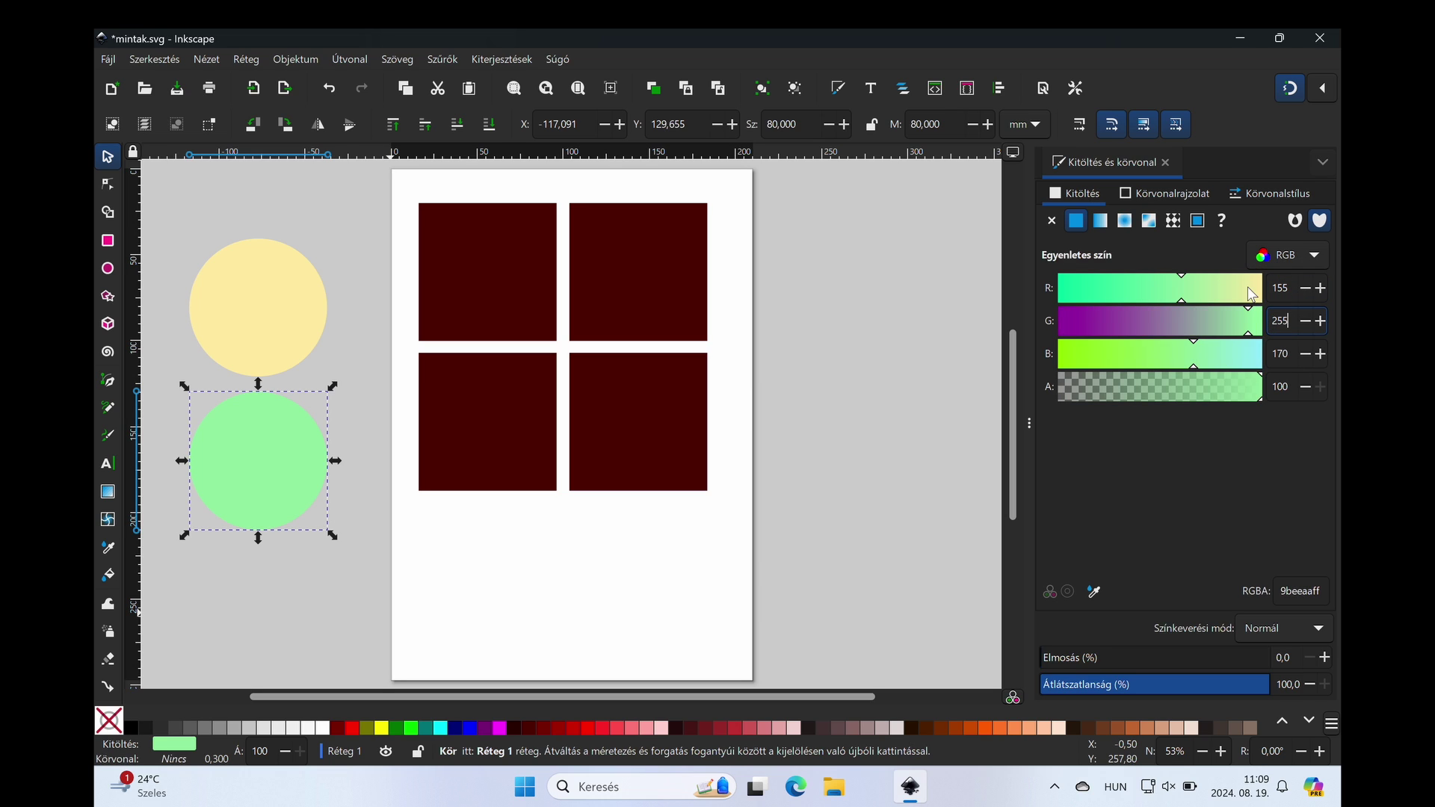
pyautogui.press('Tab')
pyautogui.write('1')
pyautogui.press('Return')
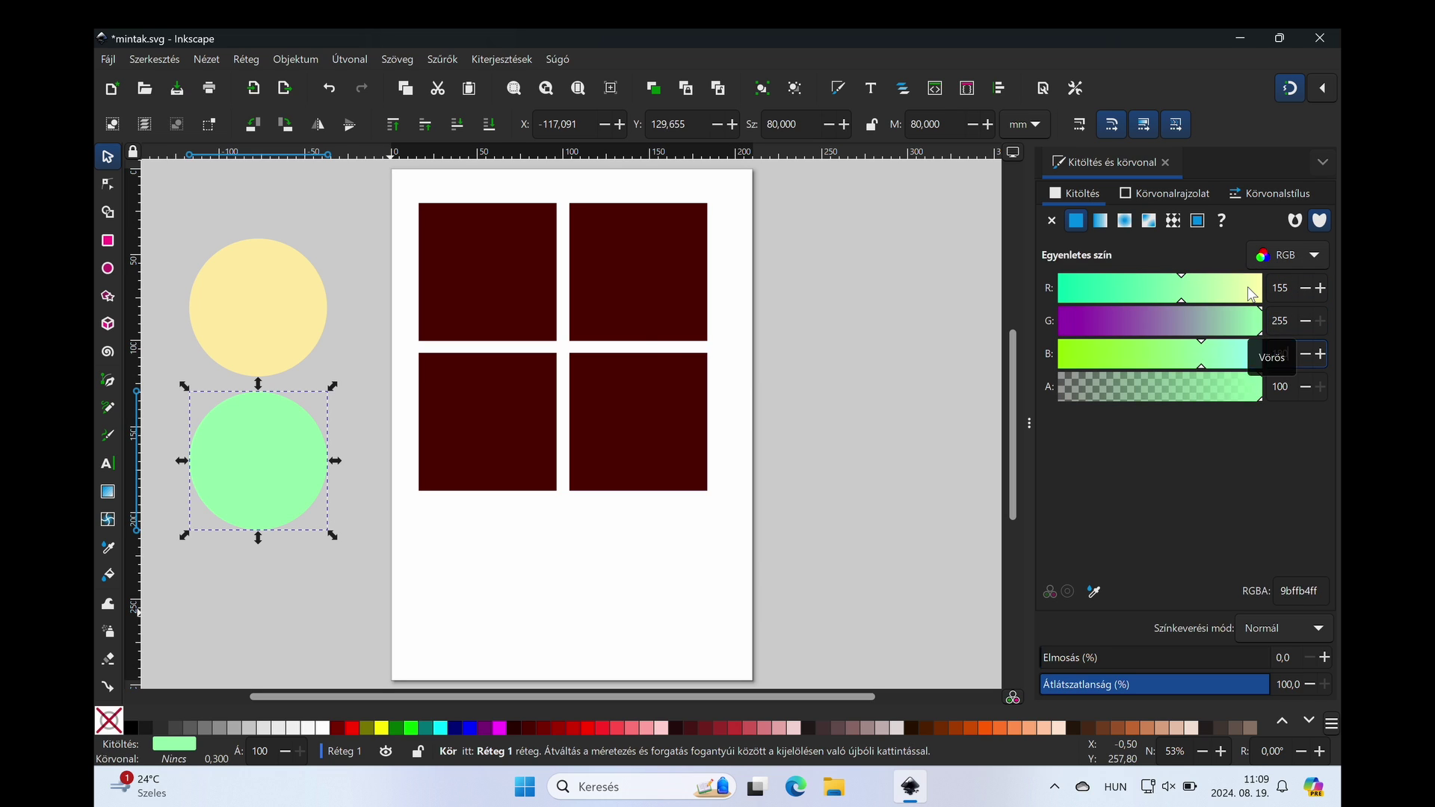
pyautogui.click(298, 570)
pyautogui.click(256, 284)
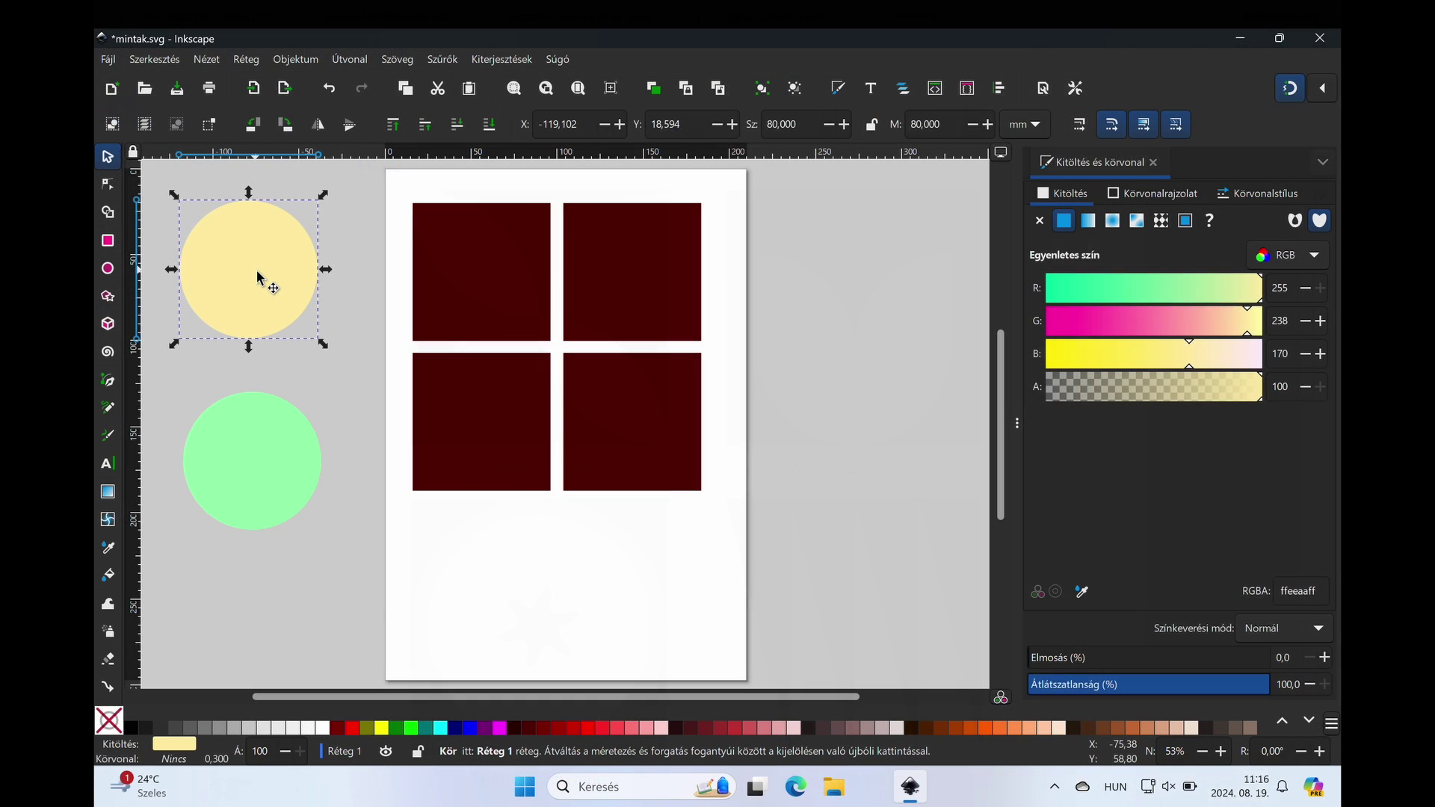
# Step: Move a yellow circle copy onto the top-left tile and make it a 90° quarter-pie slice
pyautogui.moveTo(257, 278); pyautogui.dragTo(497, 281)
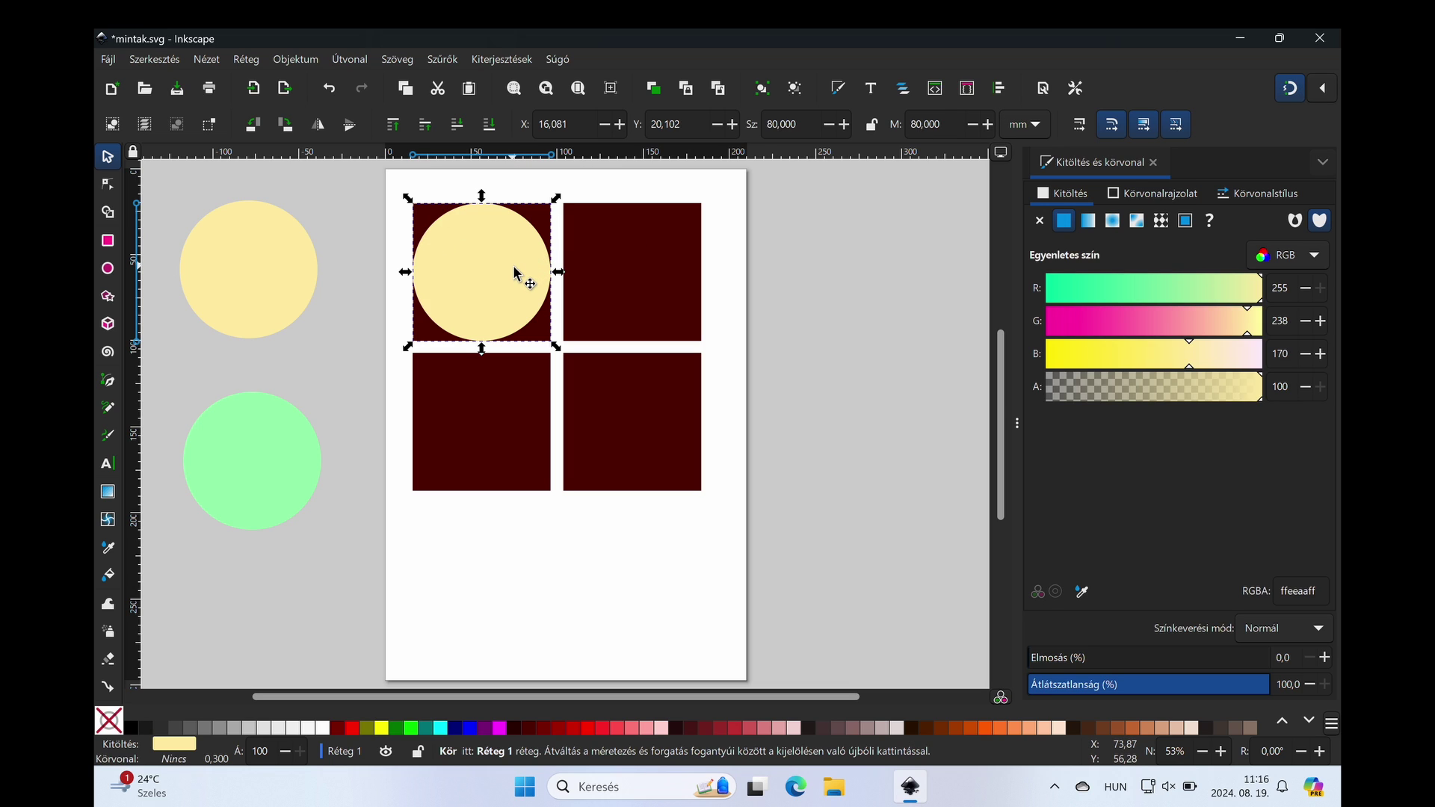
pyautogui.click(484, 274)
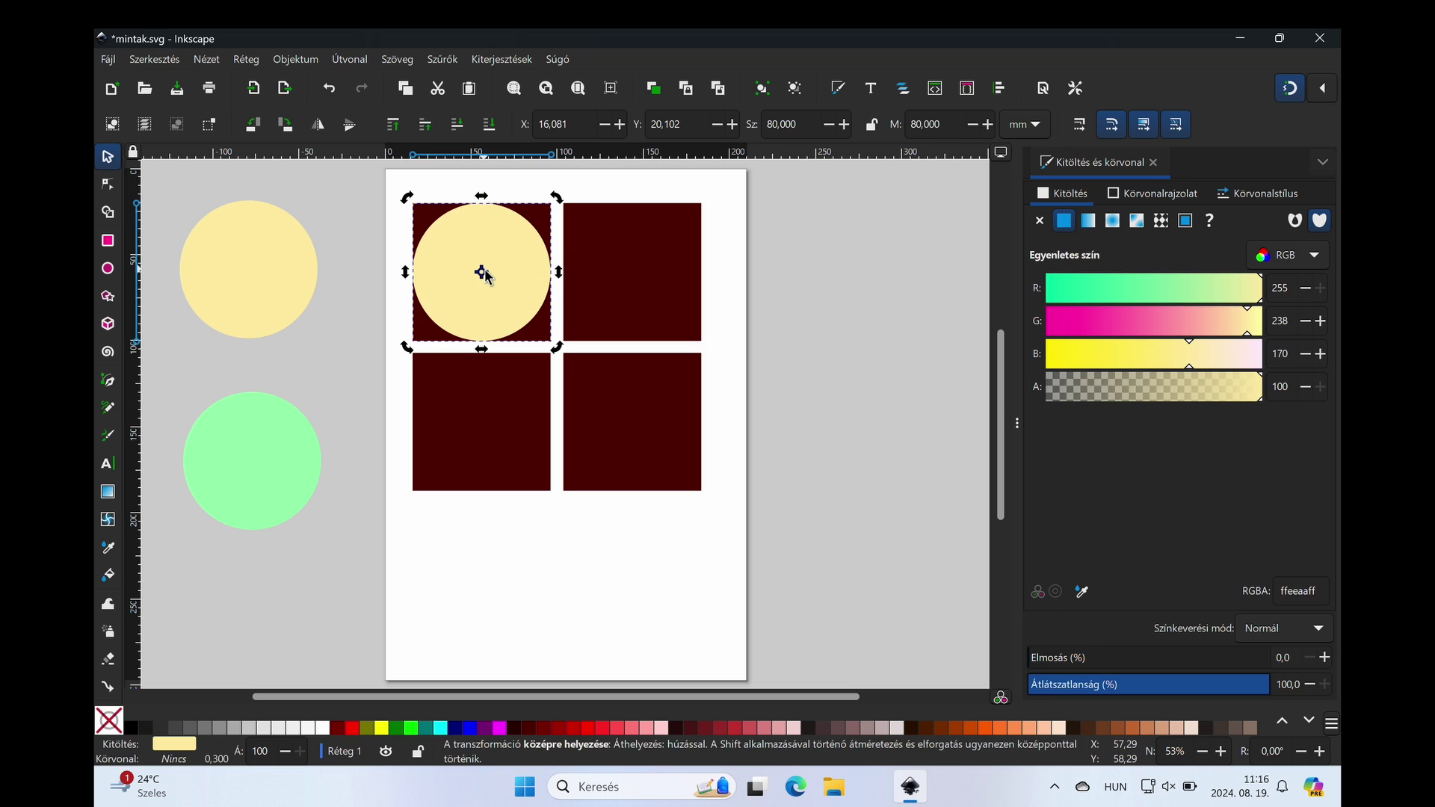
pyautogui.click(108, 270)
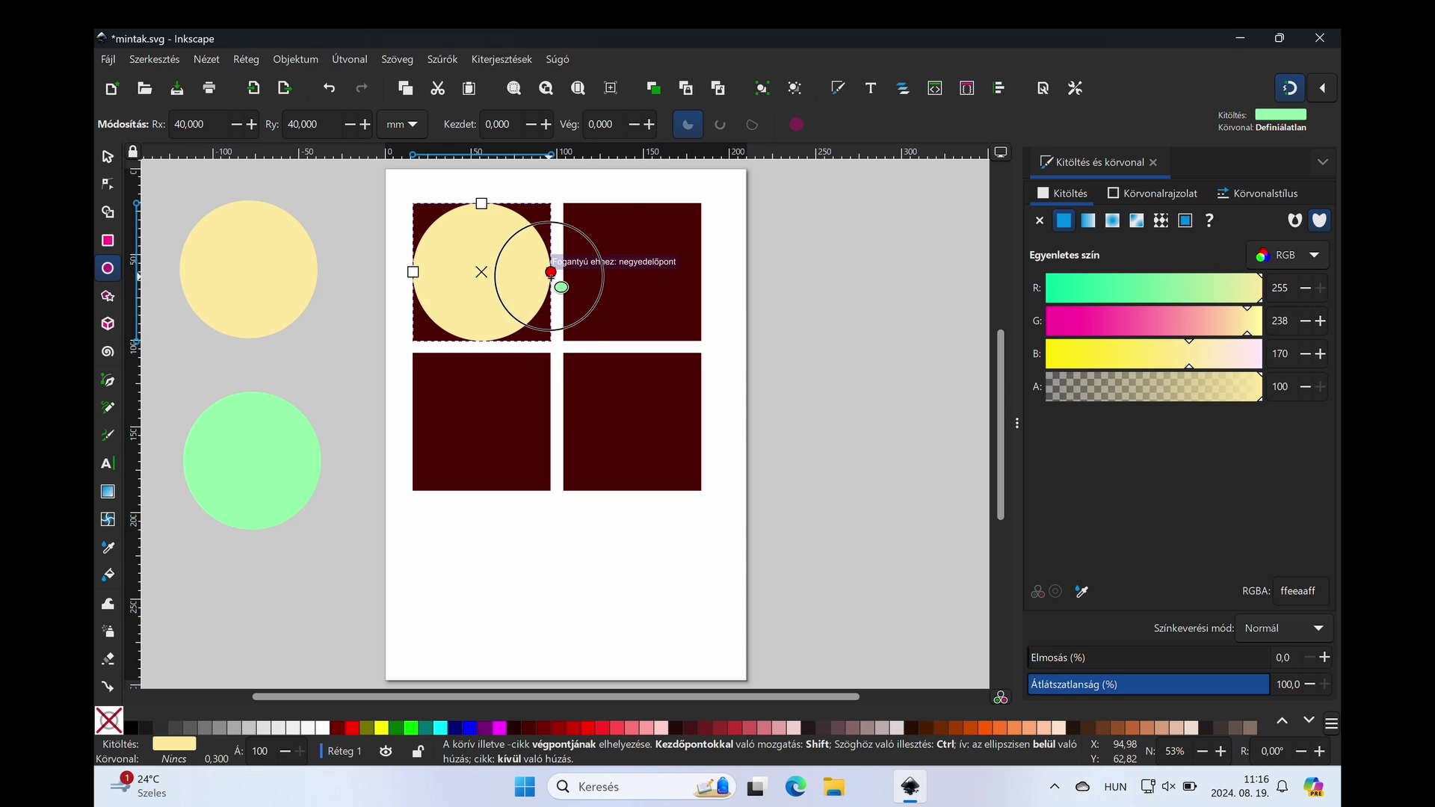
pyautogui.moveTo(551, 272)
pyautogui.mouseDown()
pyautogui.moveTo(488, 224)
pyautogui.moveTo(482, 342)
pyautogui.mouseUp()
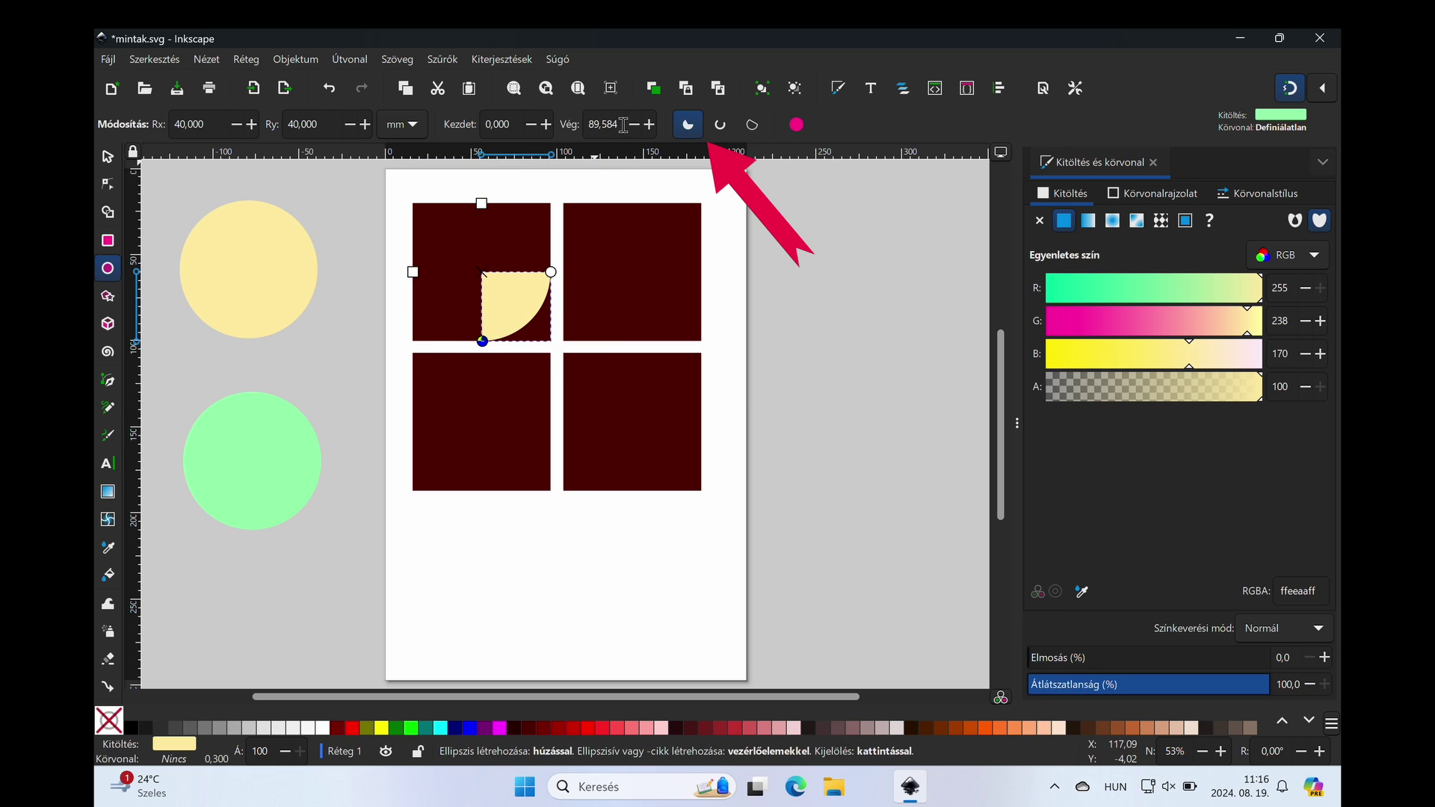
pyautogui.moveTo(623, 124); pyautogui.dragTo(580, 124)
pyautogui.write('90')
pyautogui.press('Return')
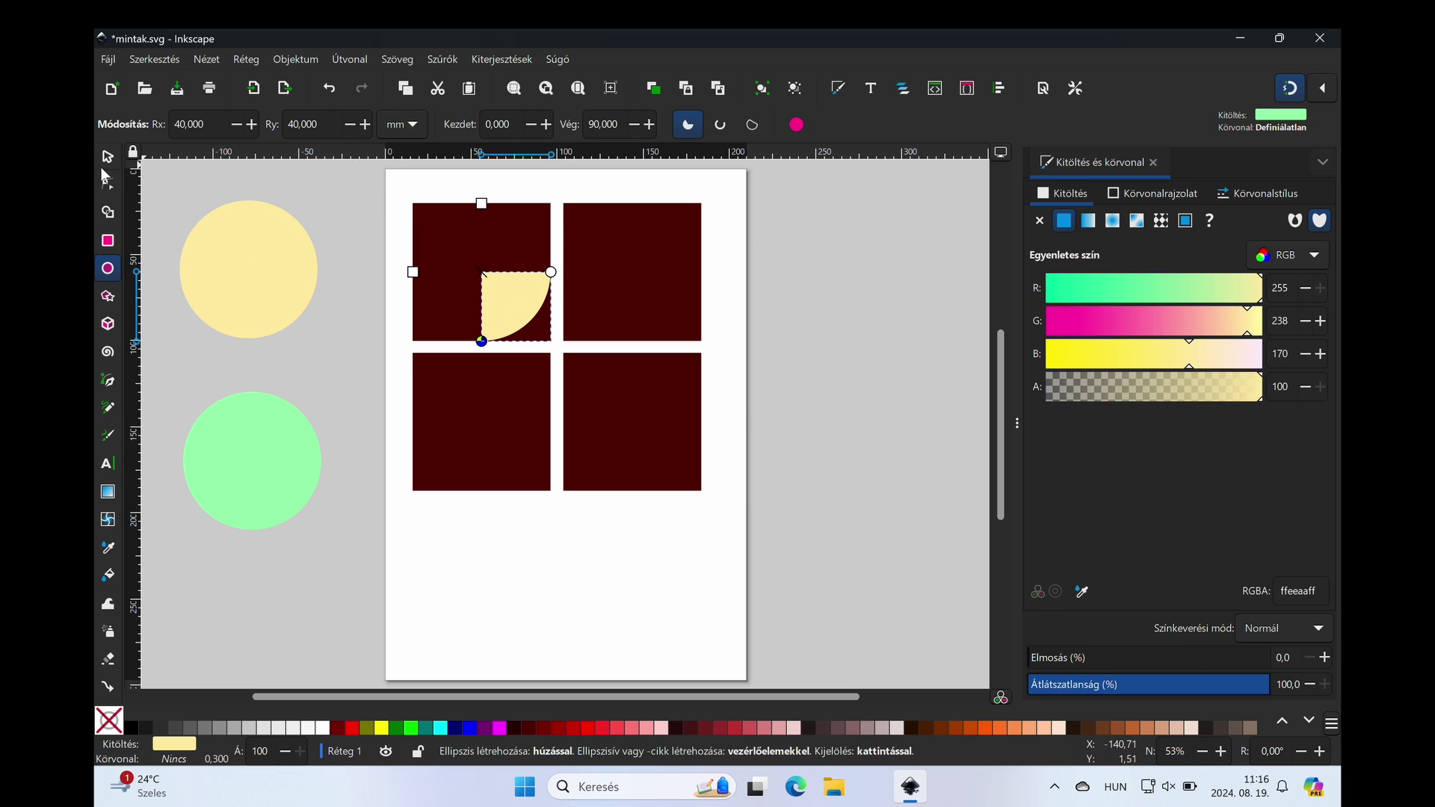
# Step: Flip a copy of the quarter slice vertically and select both overlapping slices
pyautogui.click(107, 158)
pyautogui.click(528, 316)
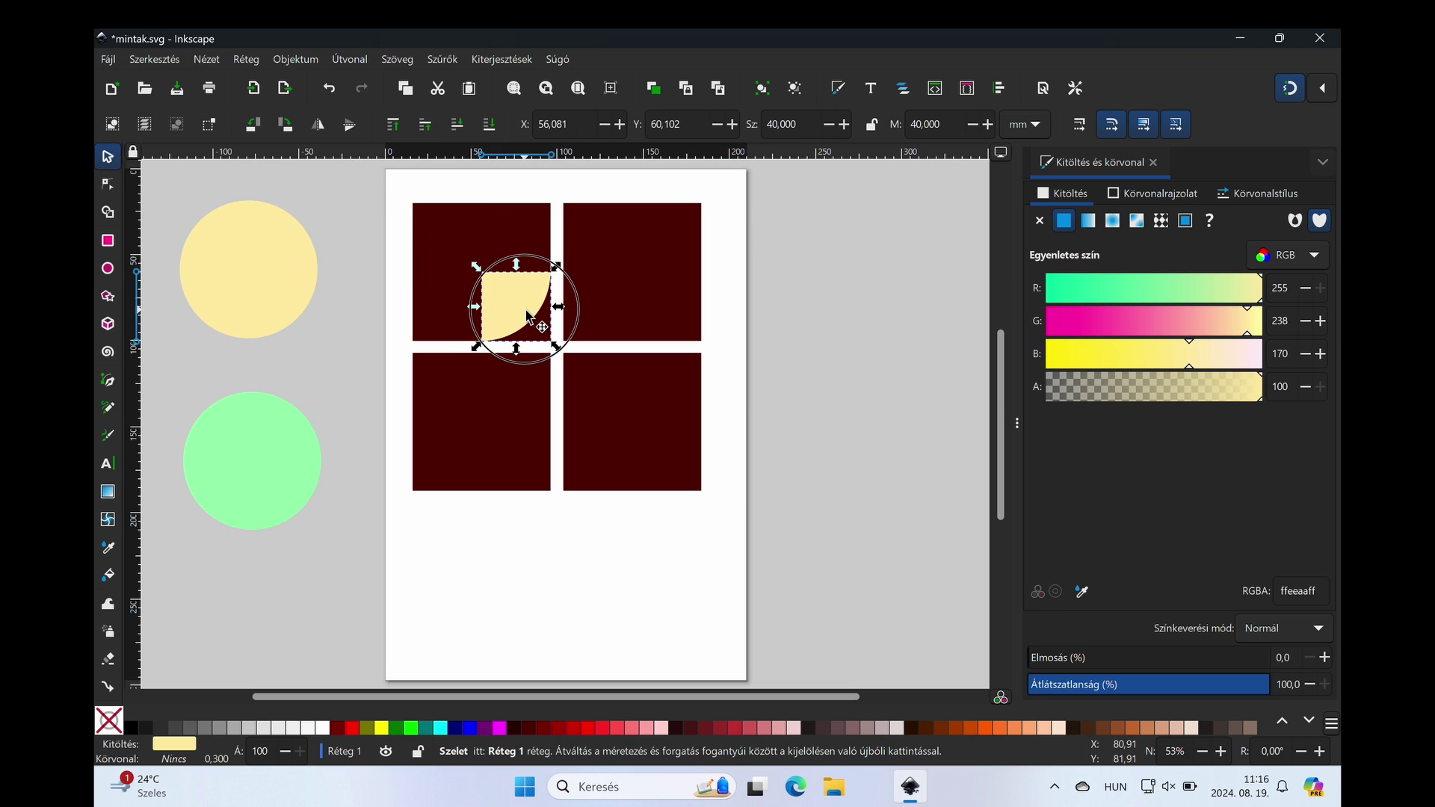
pyautogui.click(528, 316)
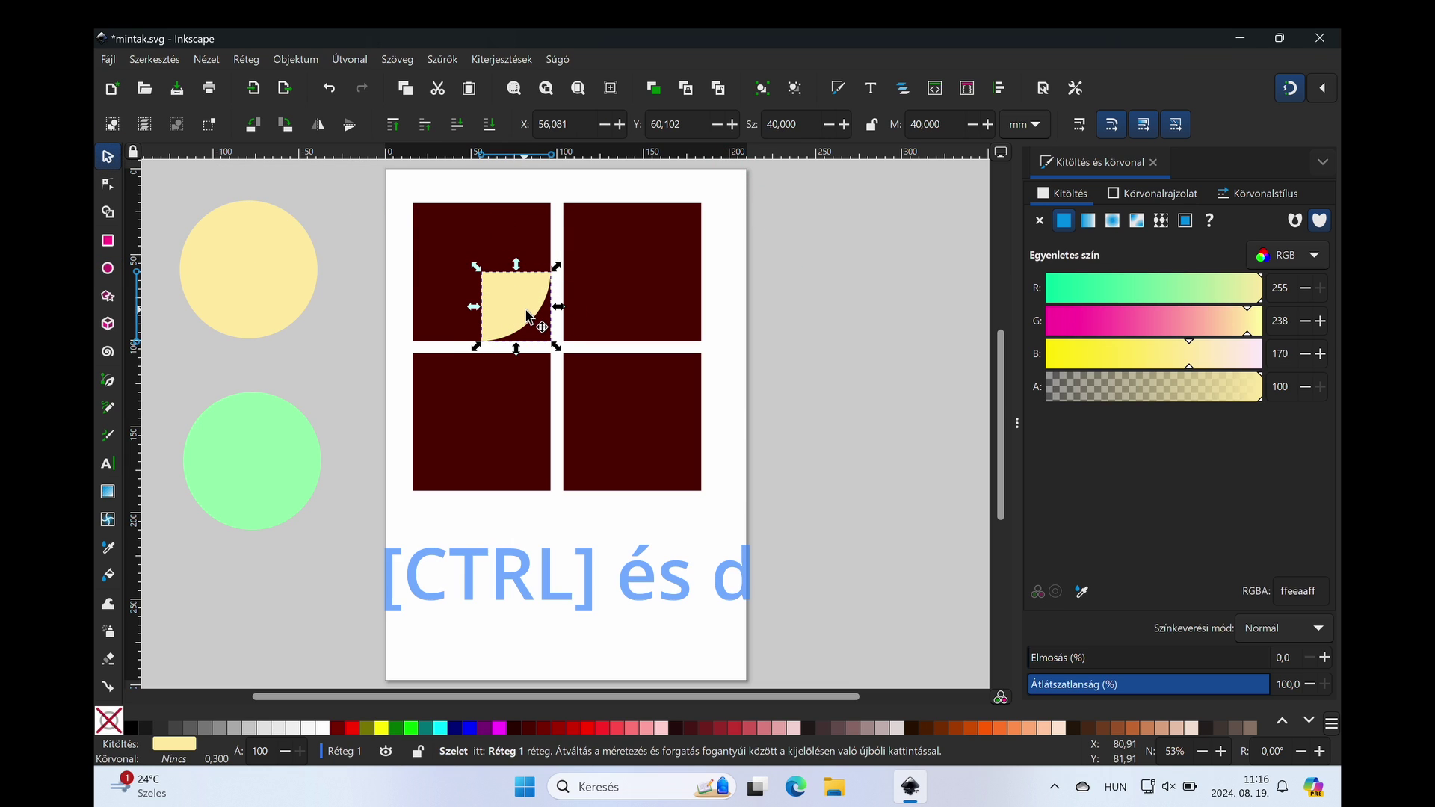
pyautogui.hotkey('ctrl', 'z')
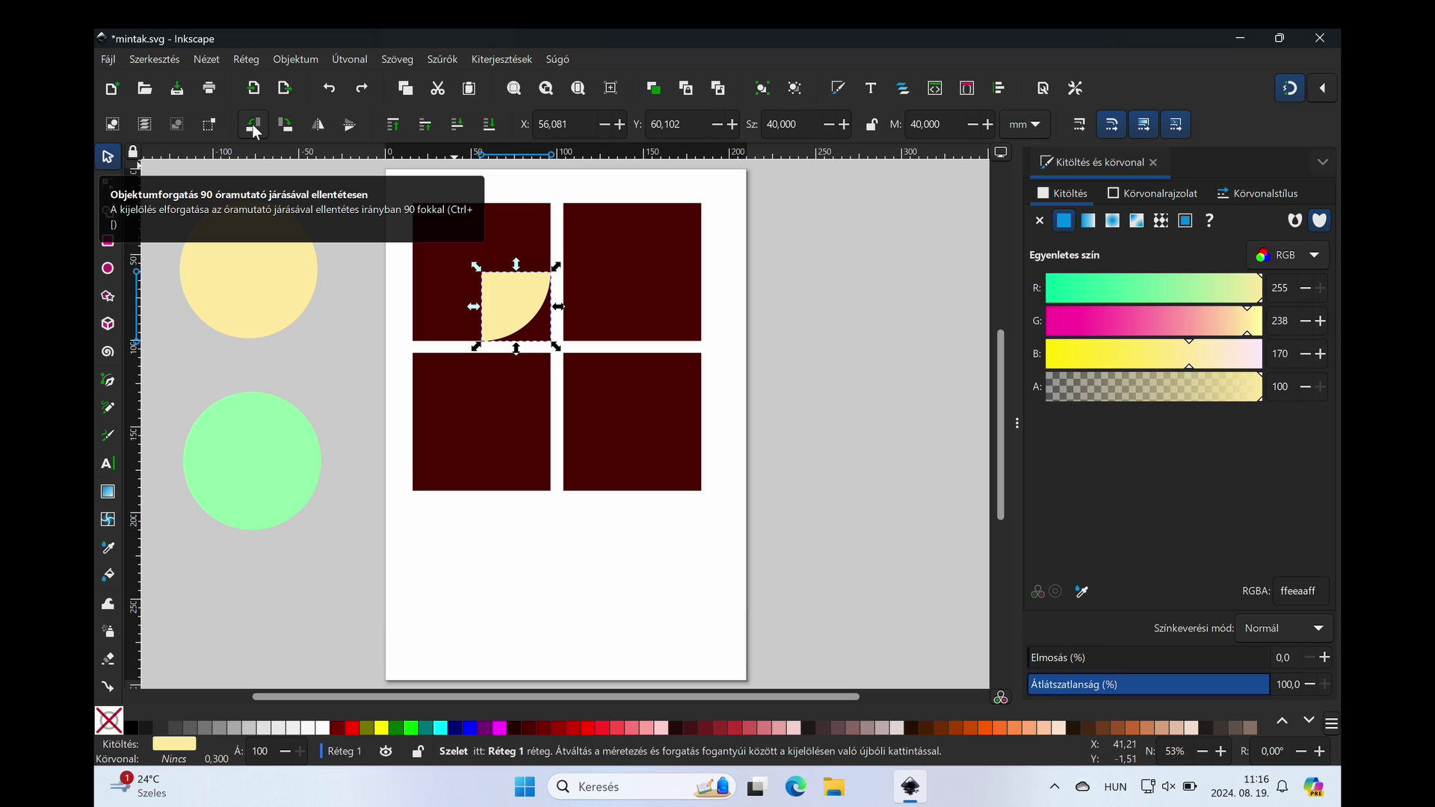
pyautogui.click(349, 126)
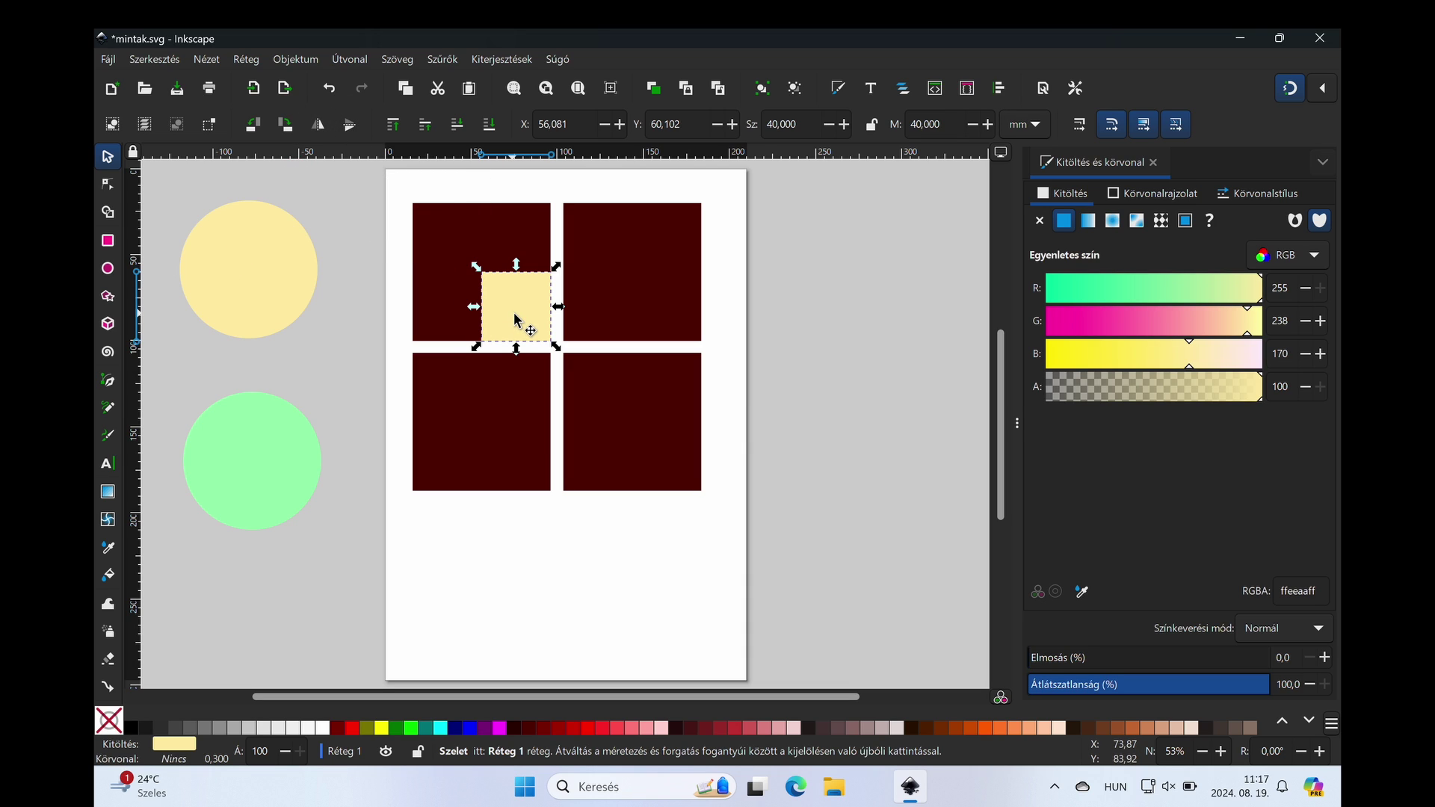
pyautogui.moveTo(523, 318)
pyautogui.mouseDown()
pyautogui.moveTo(499, 300)
pyautogui.moveTo(526, 319)
pyautogui.mouseUp()
pyautogui.moveTo(375, 265); pyautogui.dragTo(572, 367)
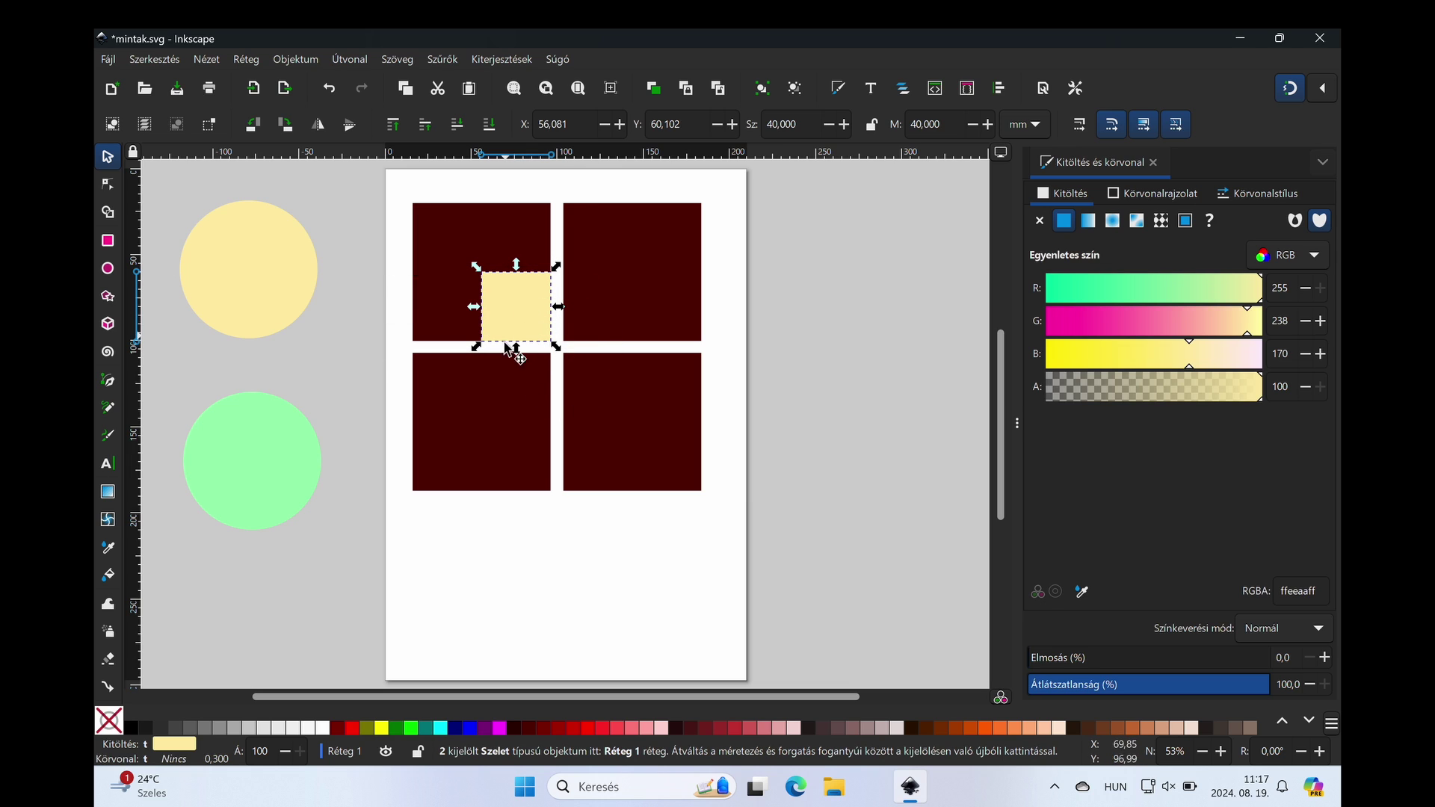
# Step: Intersect the slices into a lens, copy it diagonally, and rotate both 90° into four petals
pyautogui.click(343, 60)
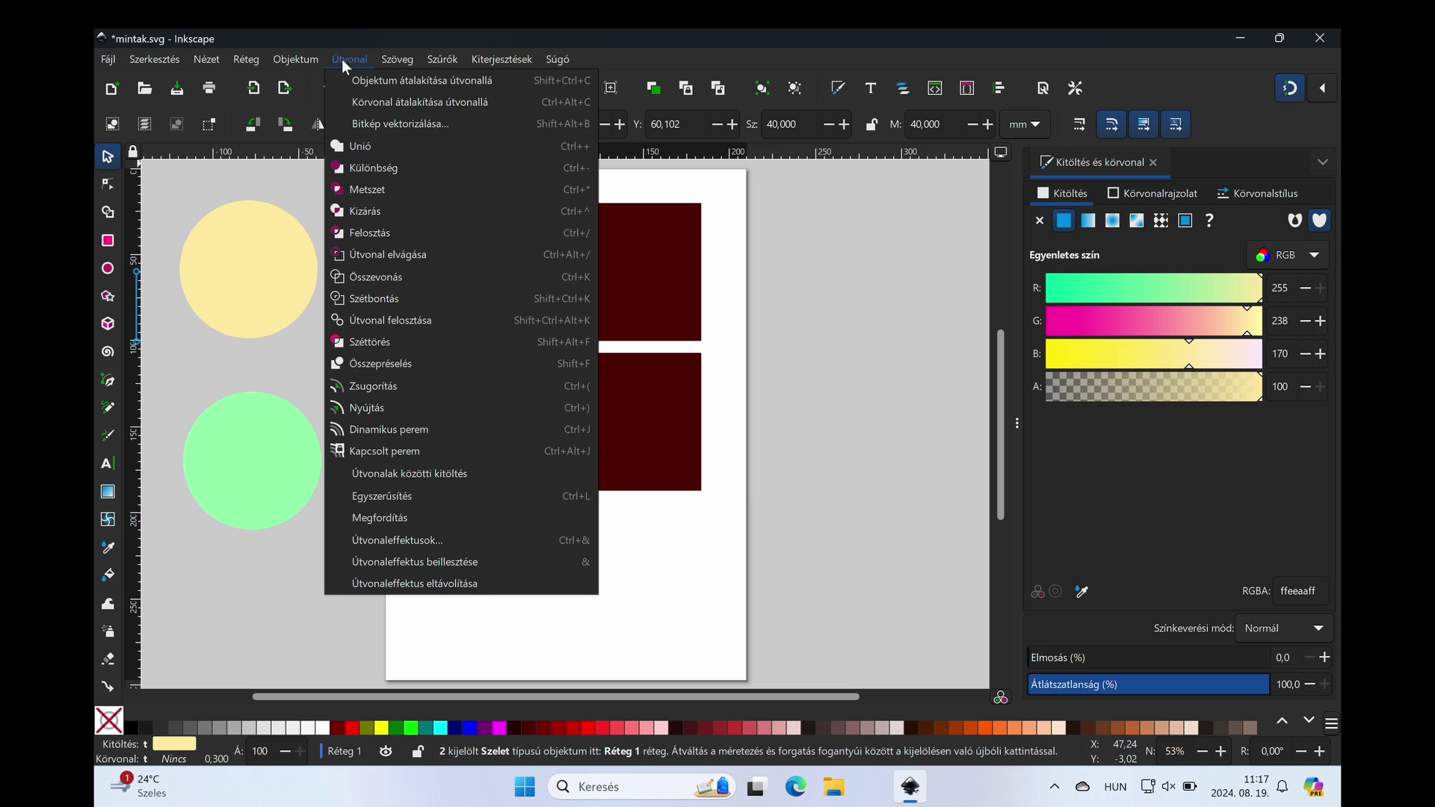
pyautogui.click(366, 187)
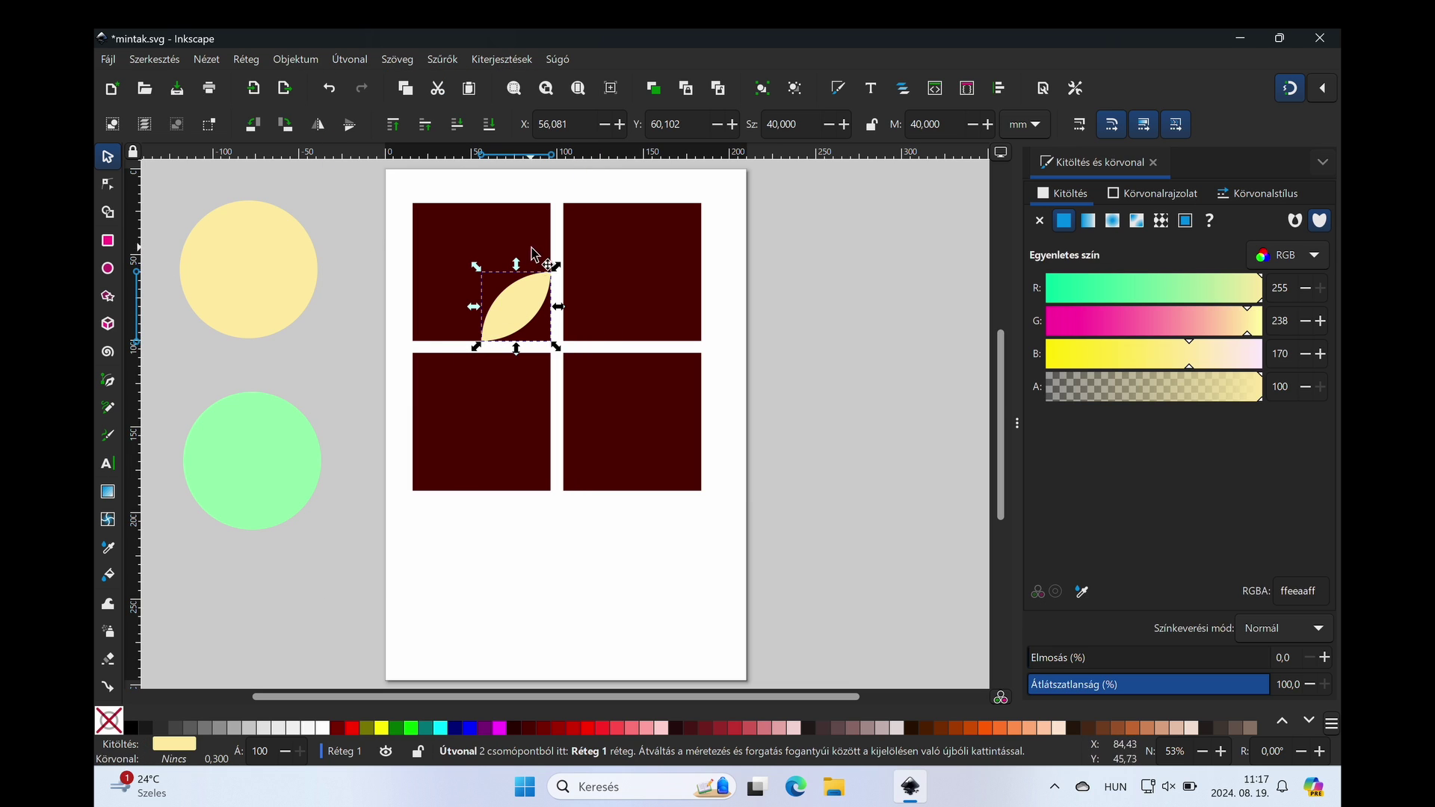
pyautogui.moveTo(527, 286); pyautogui.dragTo(527, 217)
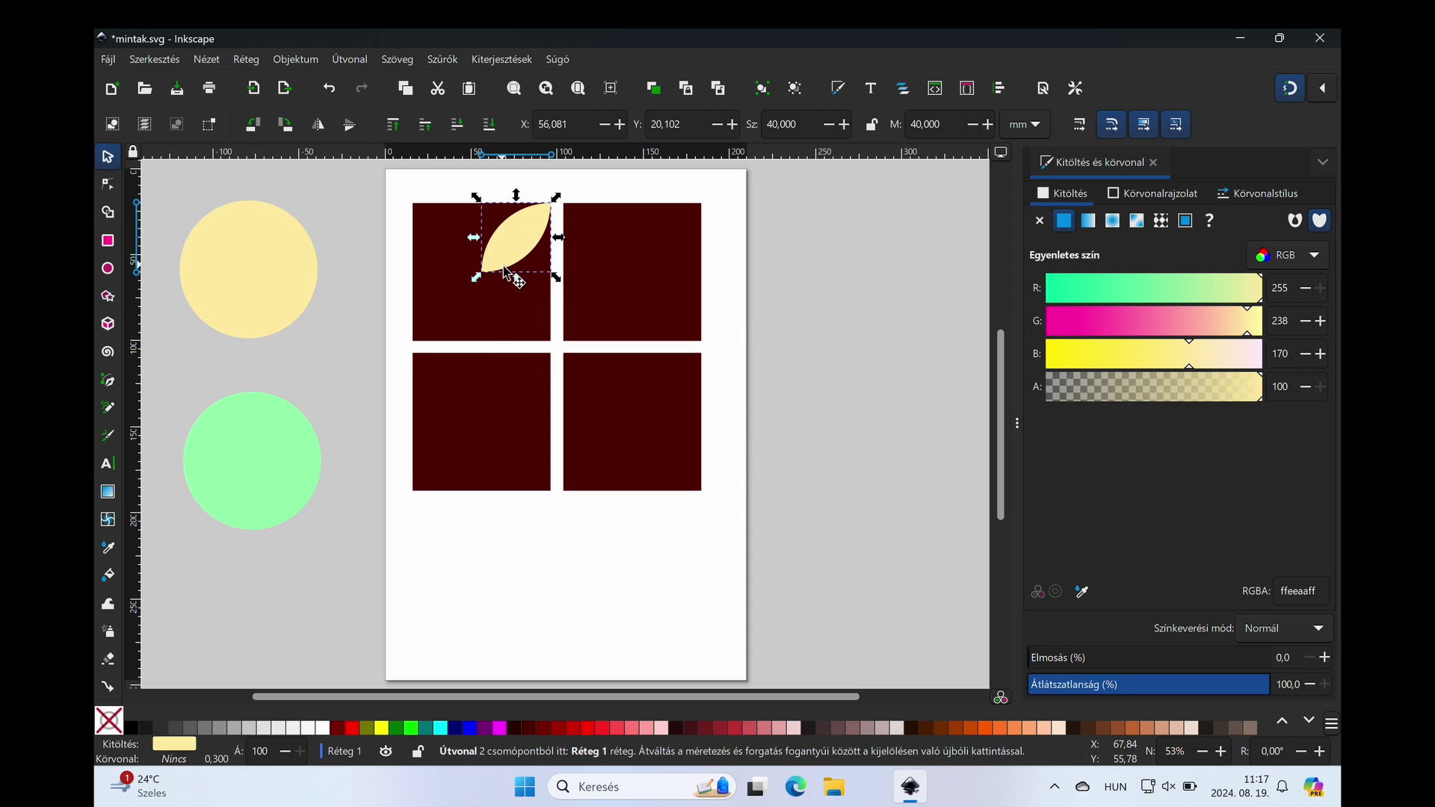
pyautogui.hotkey('ctrl', 'd')
pyautogui.moveTo(516, 241); pyautogui.dragTo(446, 306)
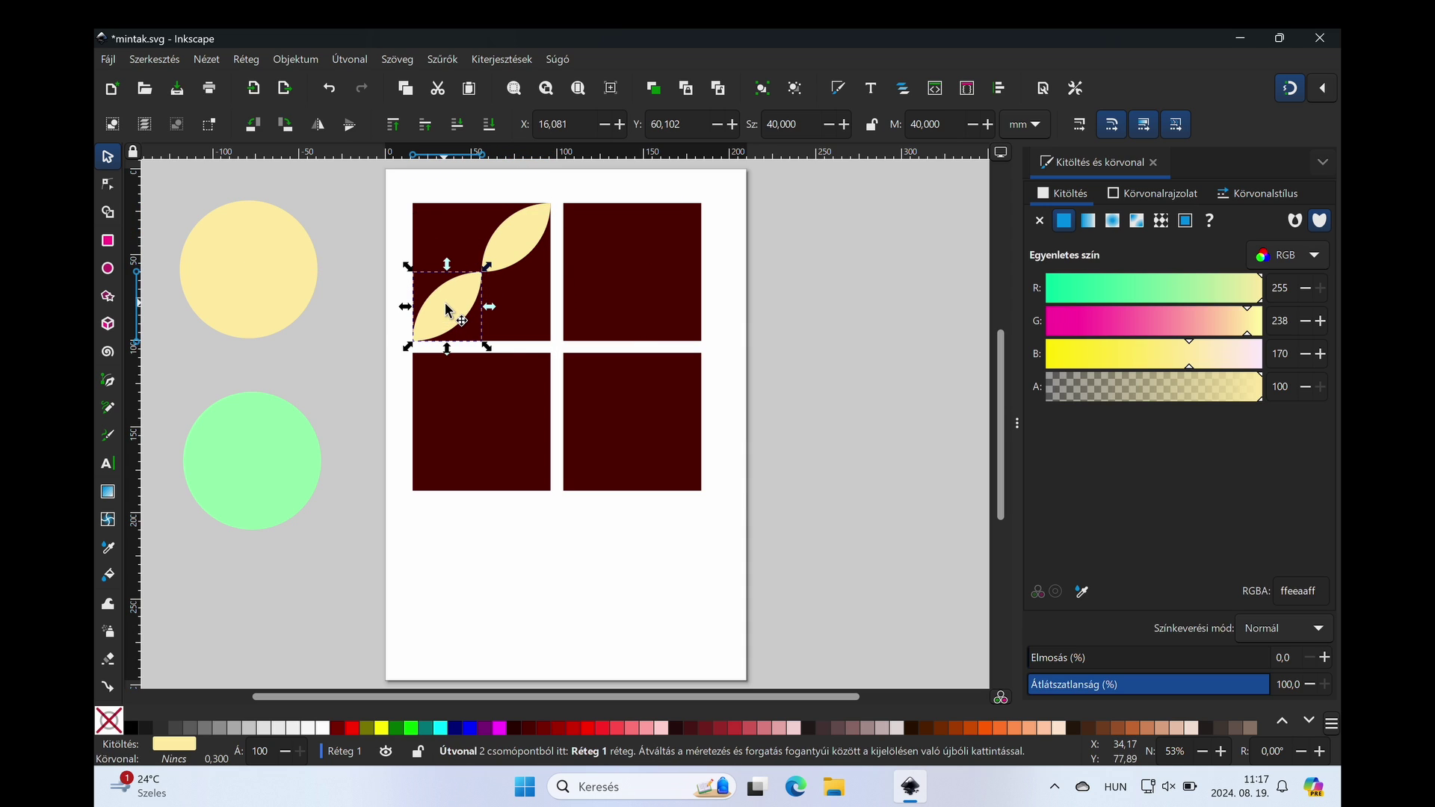
pyautogui.keyDown('shift'); pyautogui.click(511, 246); pyautogui.keyUp('shift')
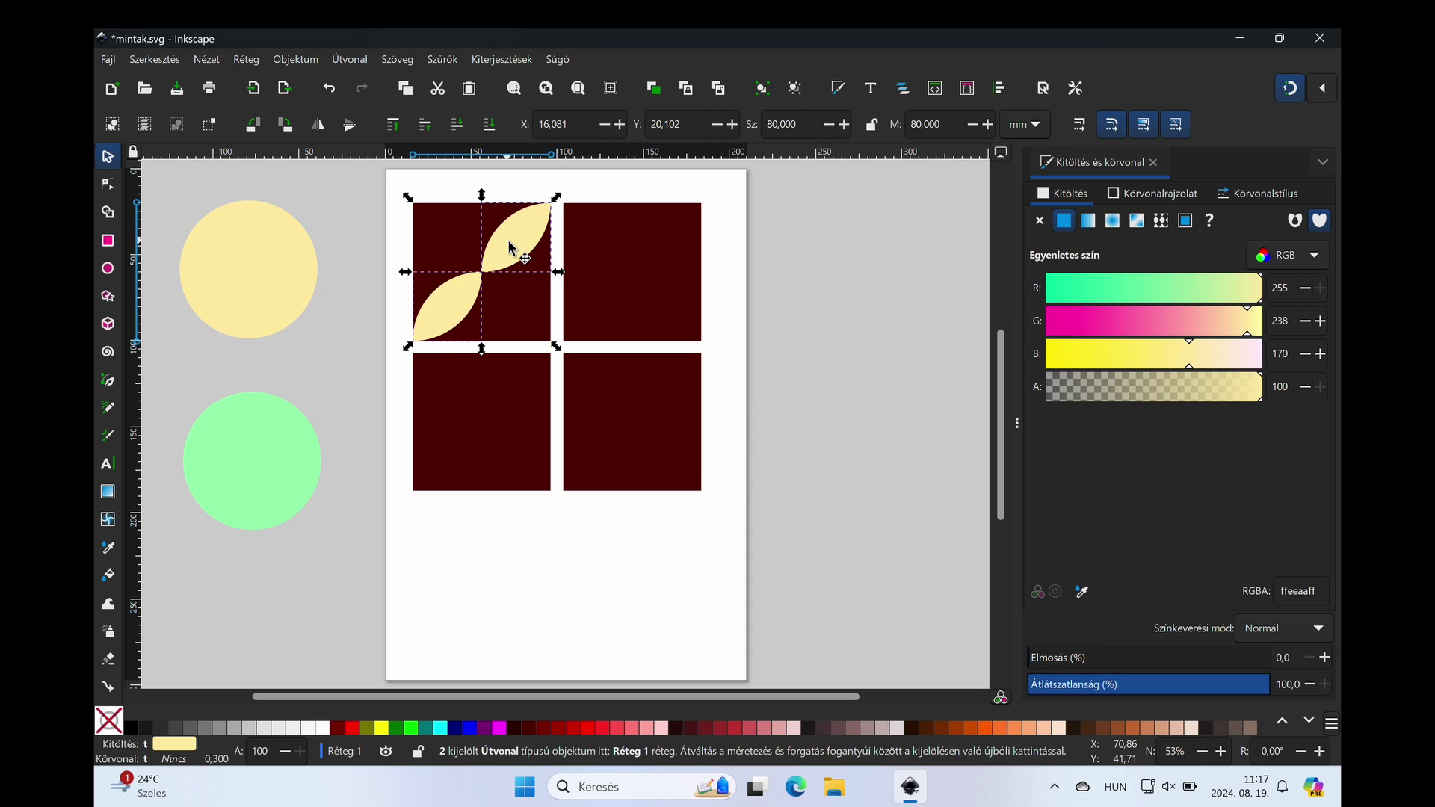
pyautogui.click(290, 127)
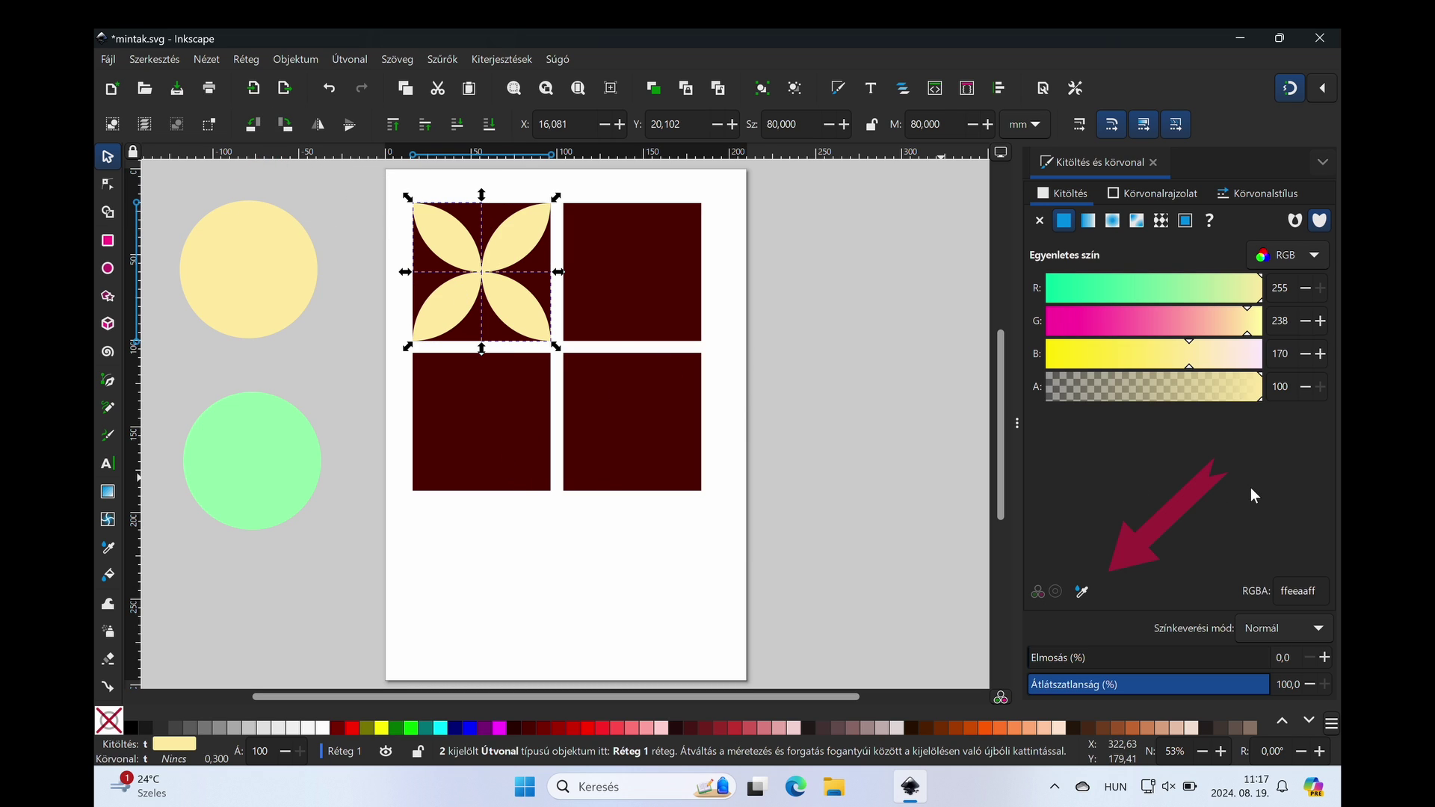
# Step: Fill the two selected petals with the lower circle's pale green and save mintak.svg
pyautogui.click(1082, 592)
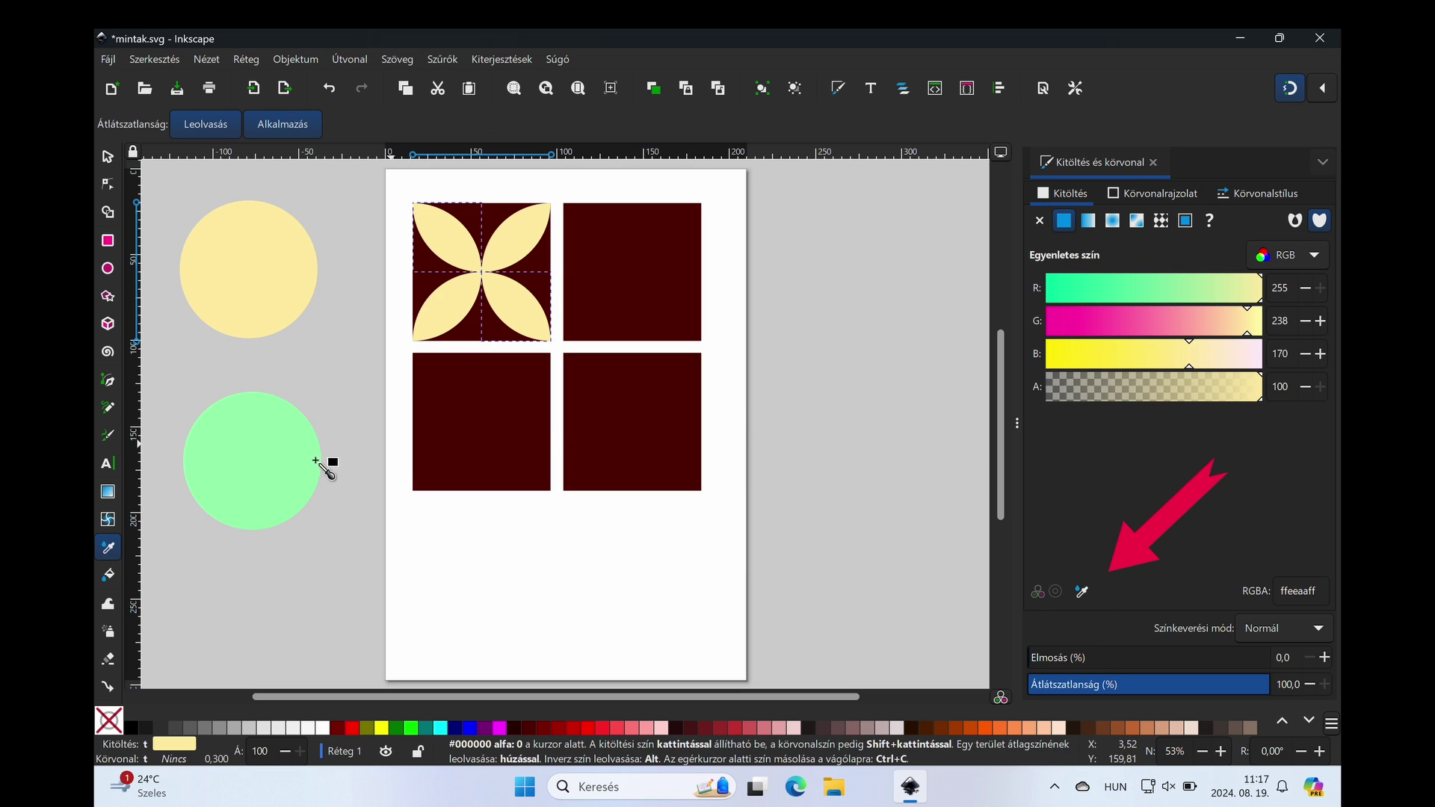
pyautogui.click(287, 473)
pyautogui.press('s')
pyautogui.hotkey('ctrl', 's')
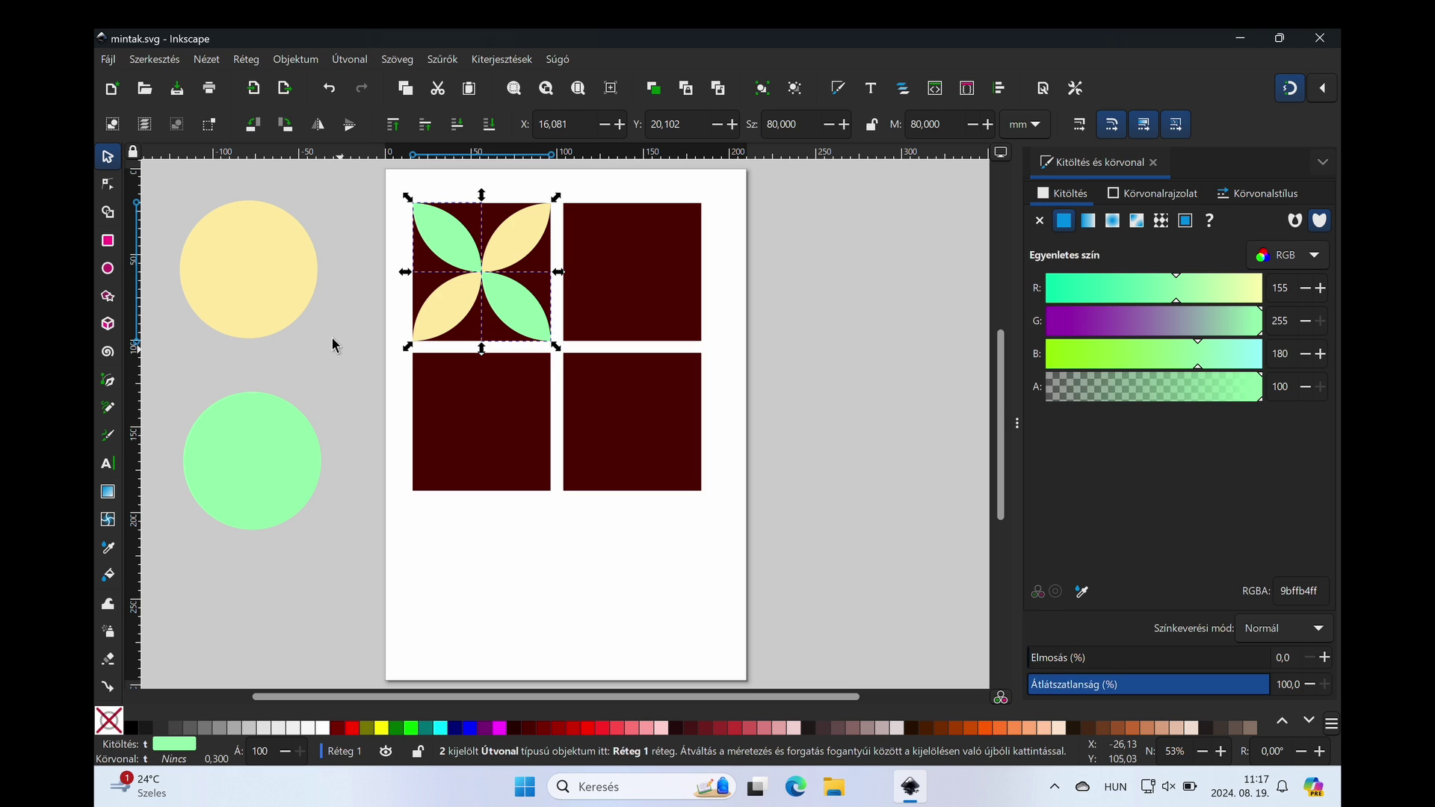
pyautogui.click(360, 195)
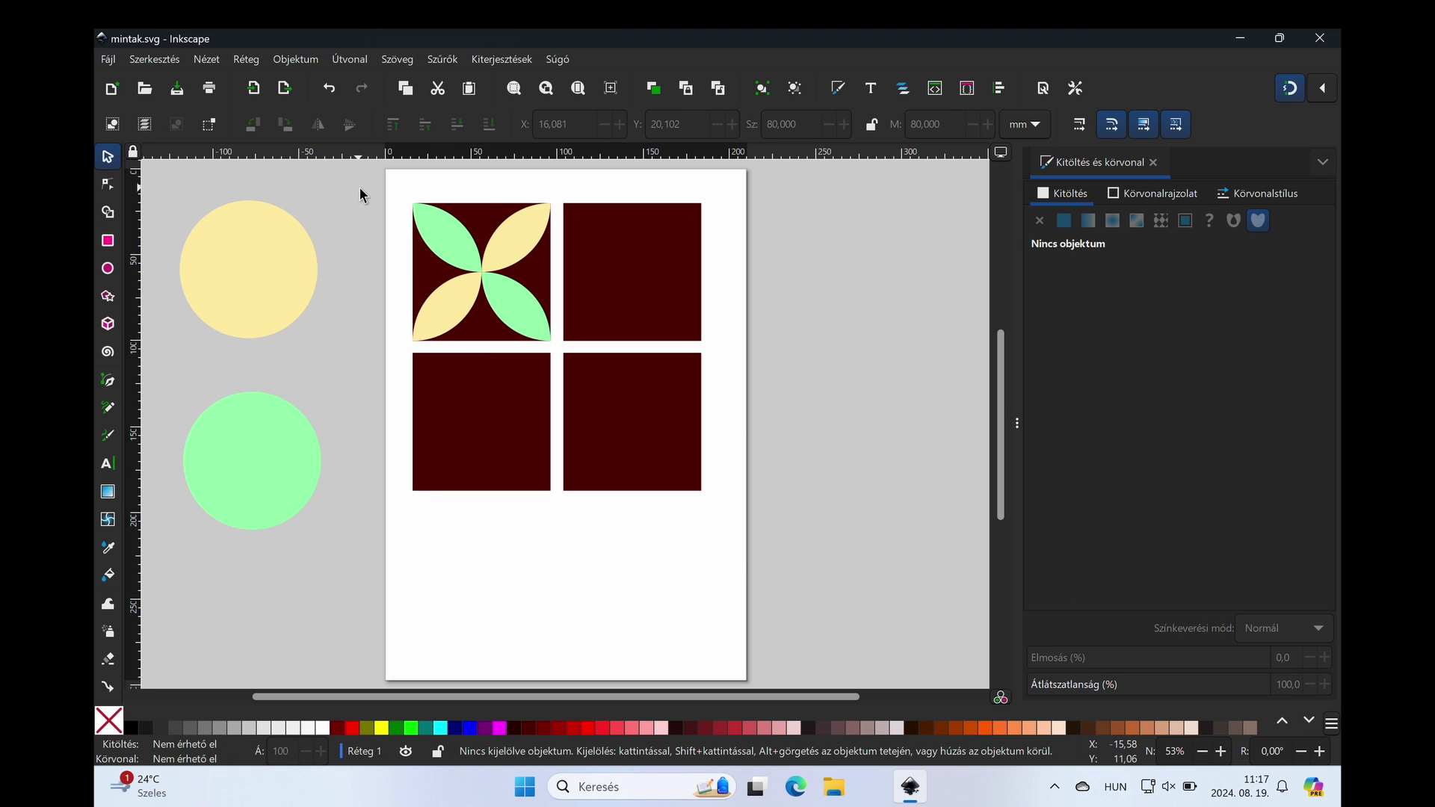
# Step: Scroll the PDF through tile rules 3–6 to the 'Második csempe' tulip sample, then return to Inkscape
pyautogui.scroll(-3, 638, 441)
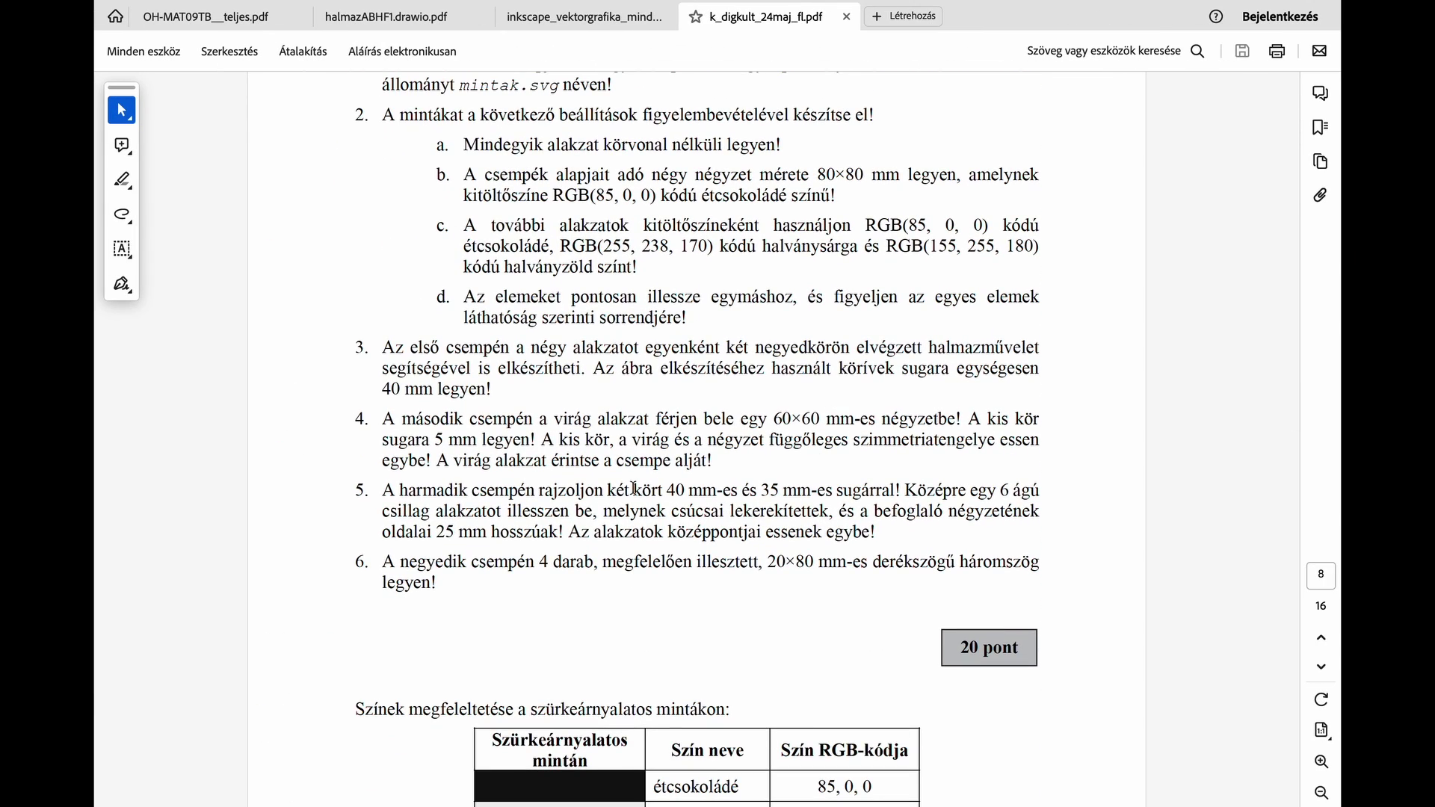
pyautogui.scroll(-2, 615, 465)
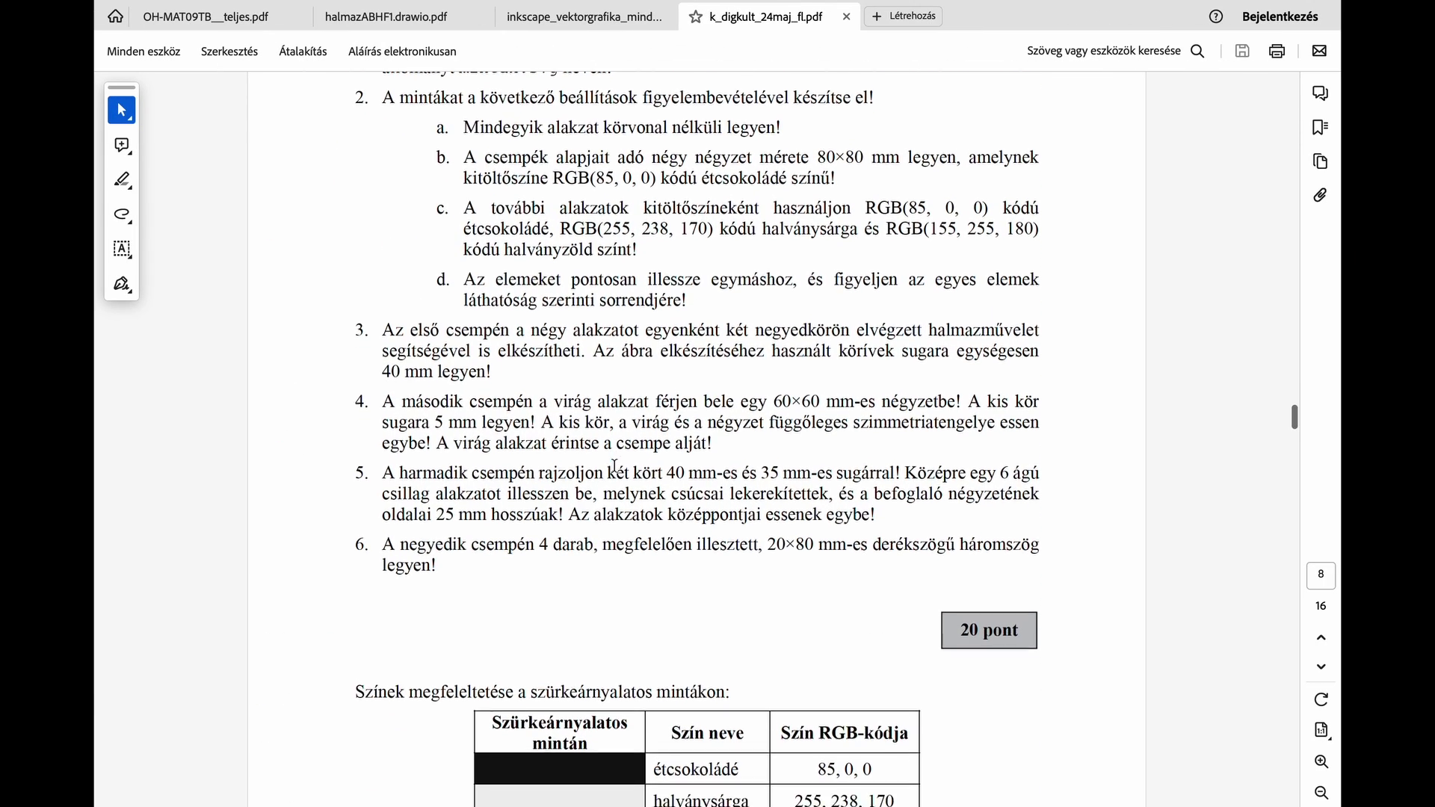
pyautogui.scroll(-2, 616, 468)
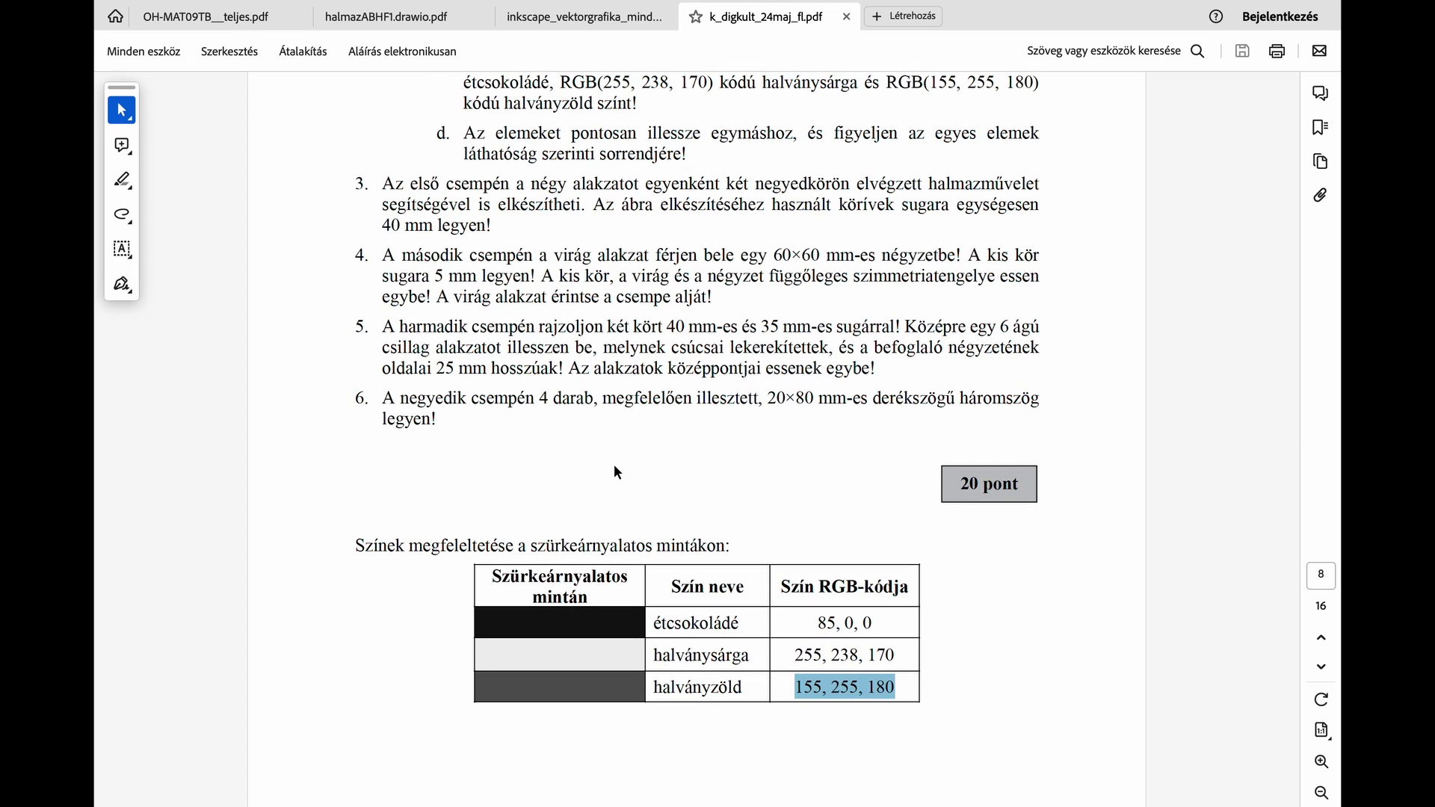
pyautogui.scroll(-4, 617, 472)
pyautogui.scroll(-6, 617, 472)
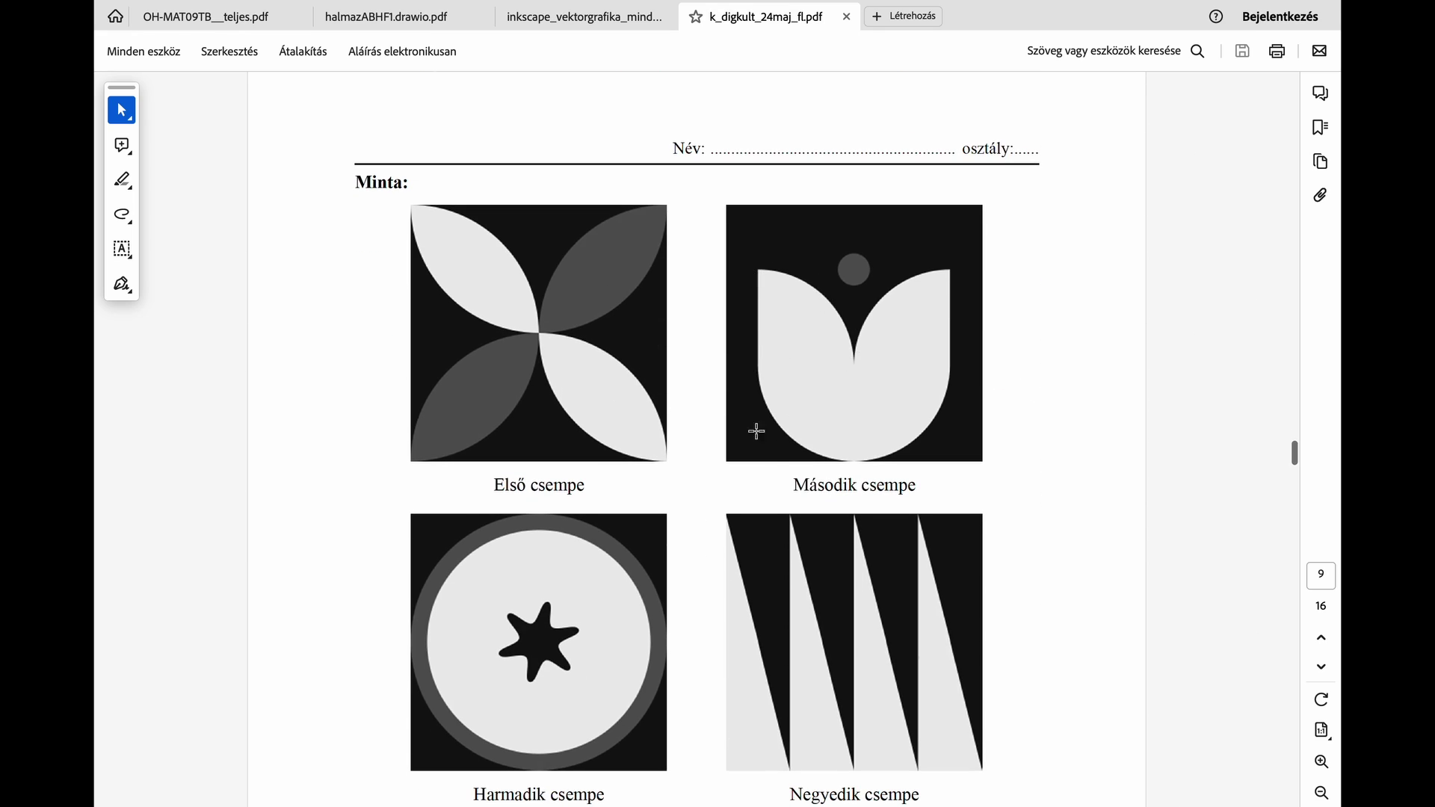
pyautogui.click(858, 378)
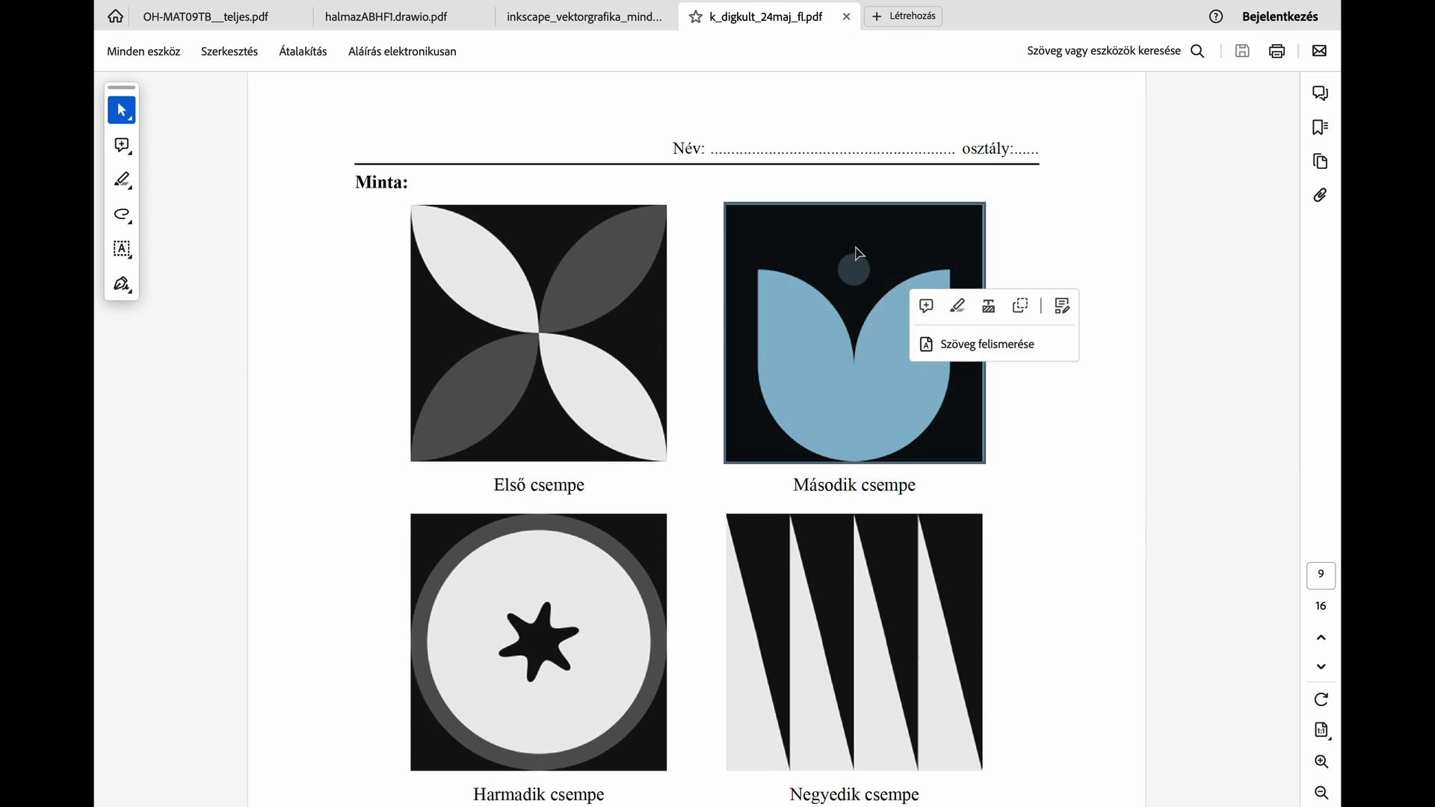
pyautogui.click(688, 398)
# Step: Make a copy of the yellow circle into a lower half-disc in the top-right tile, then duplicate the circle again
pyautogui.hotkey('alt', 'Tab')
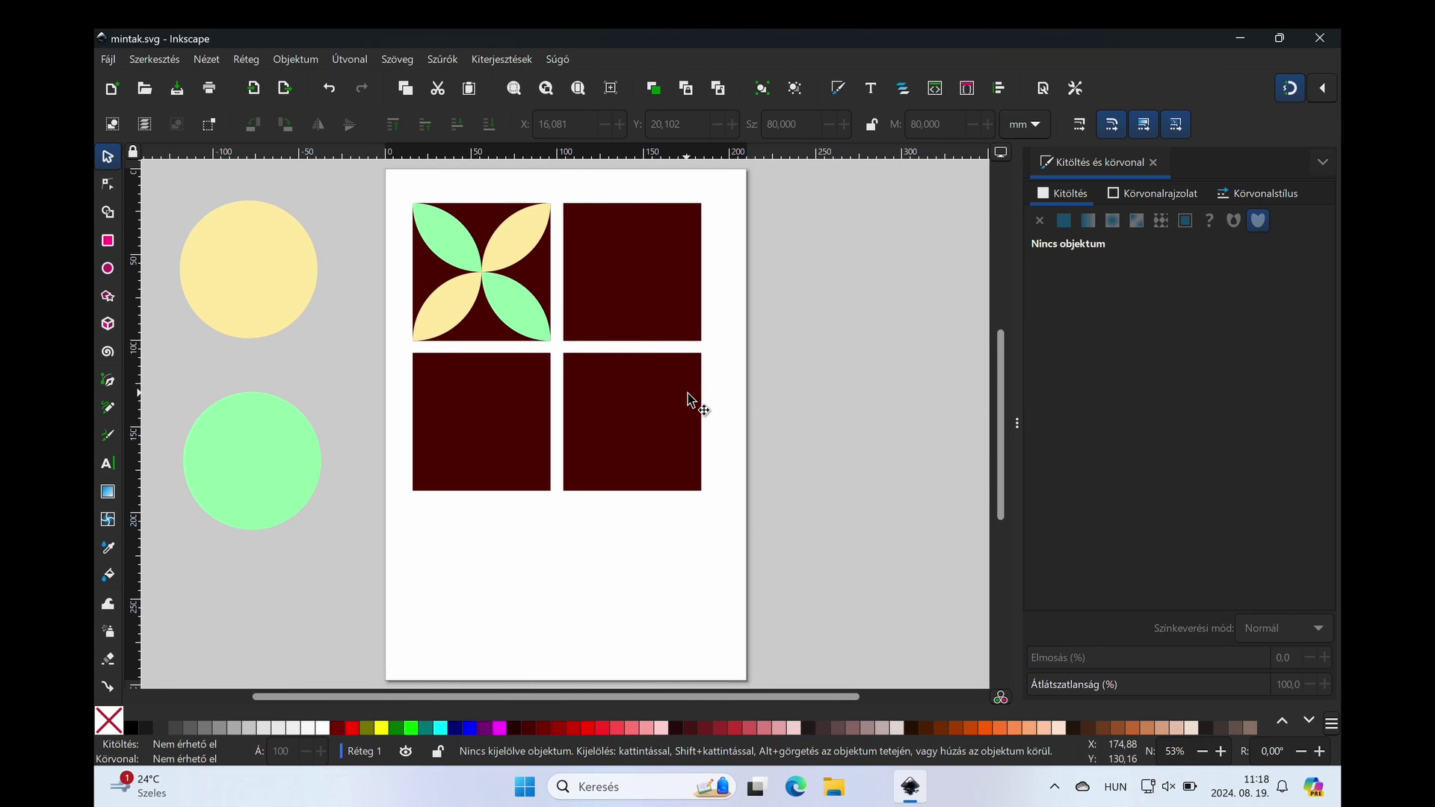
pyautogui.click(273, 276)
pyautogui.hotkey('ctrl', 'd')
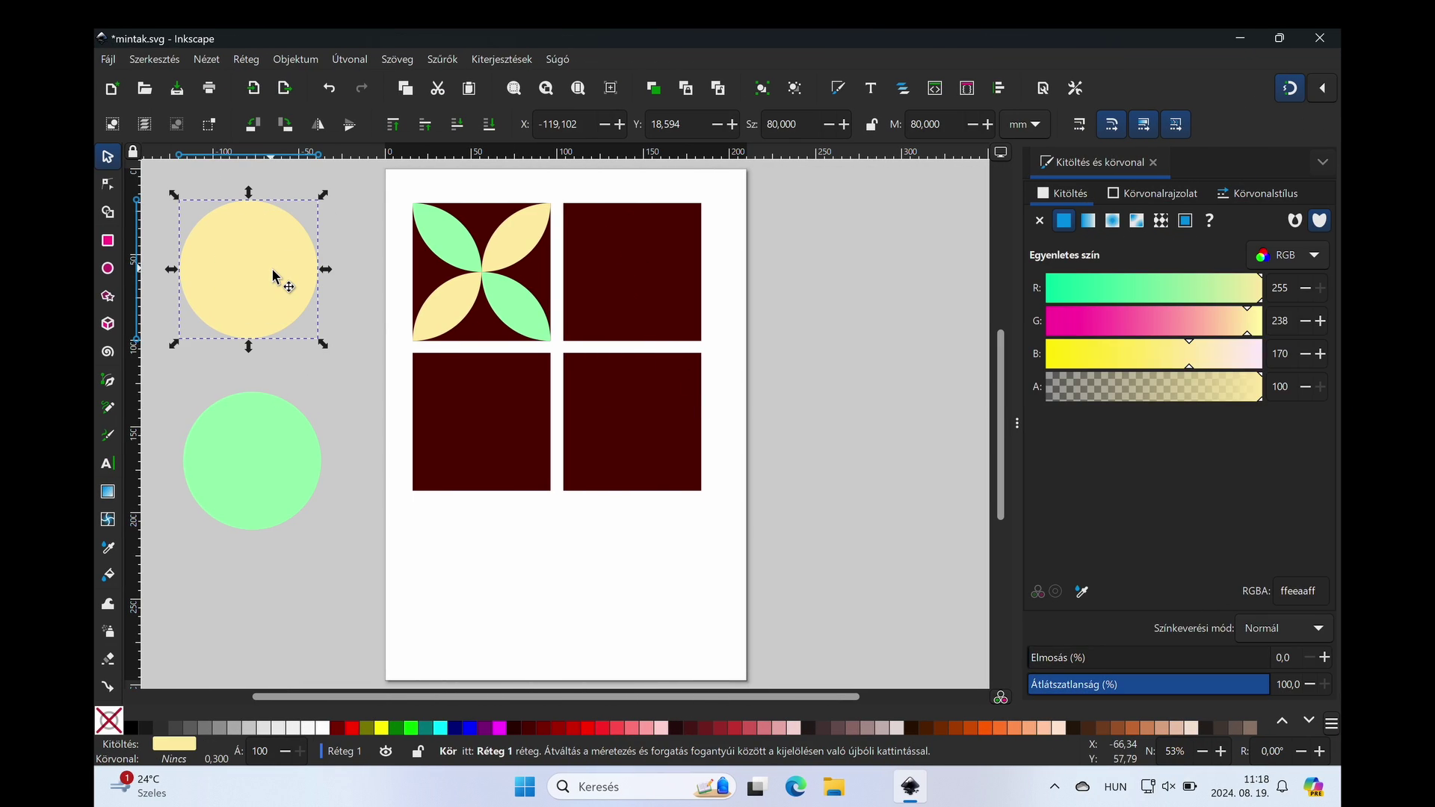
pyautogui.moveTo(282, 283); pyautogui.dragTo(669, 283)
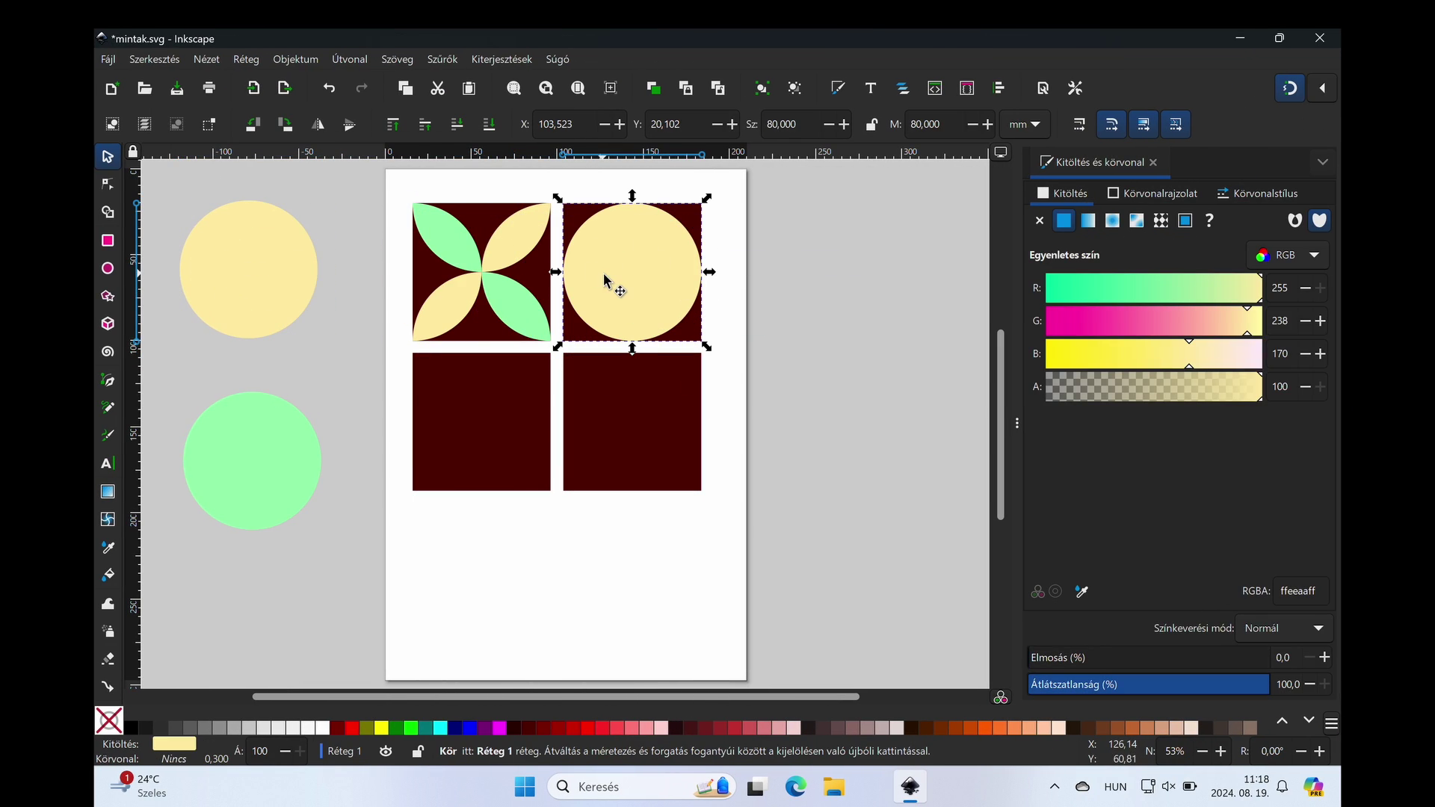
pyautogui.press('e')
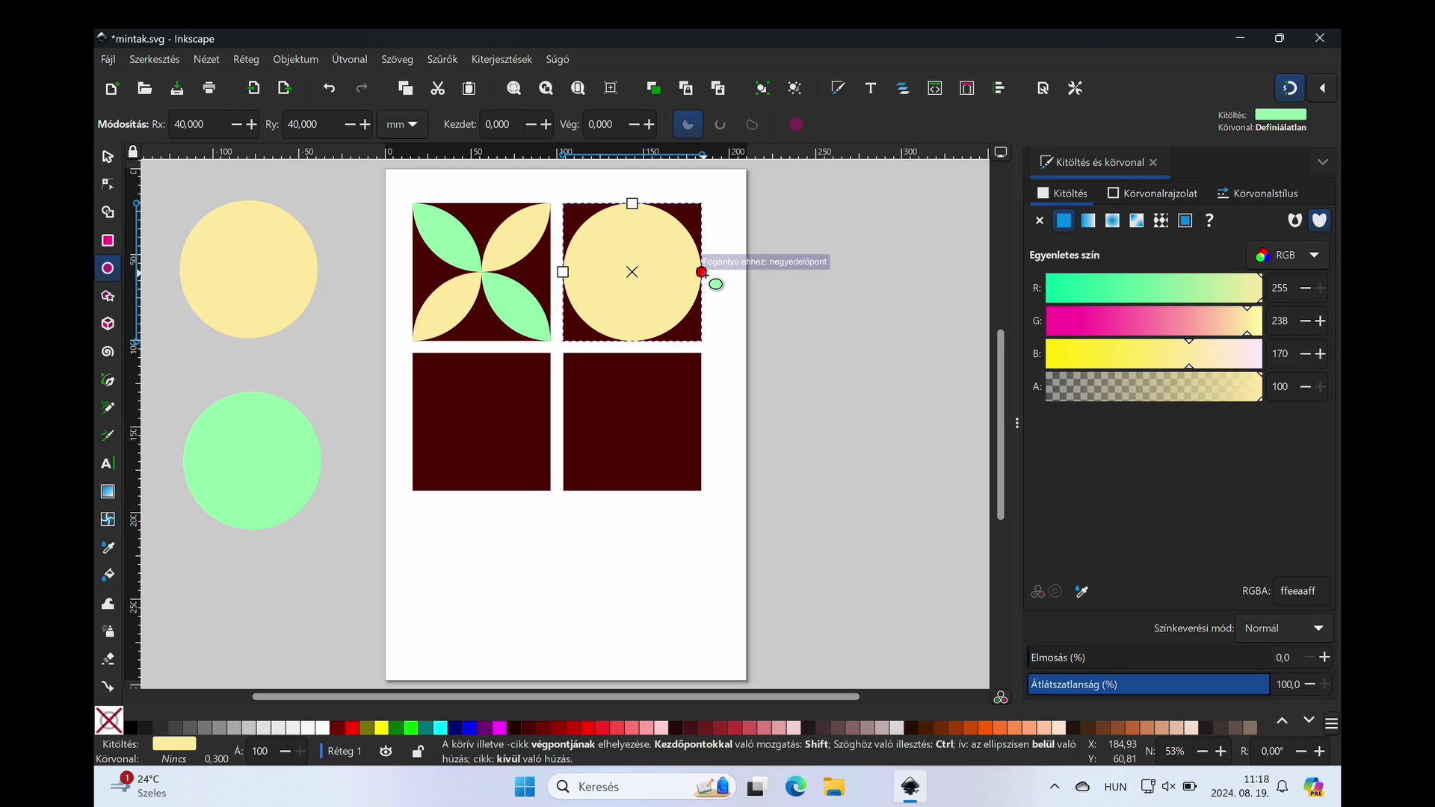
pyautogui.moveTo(702, 272); pyautogui.dragTo(562, 272)
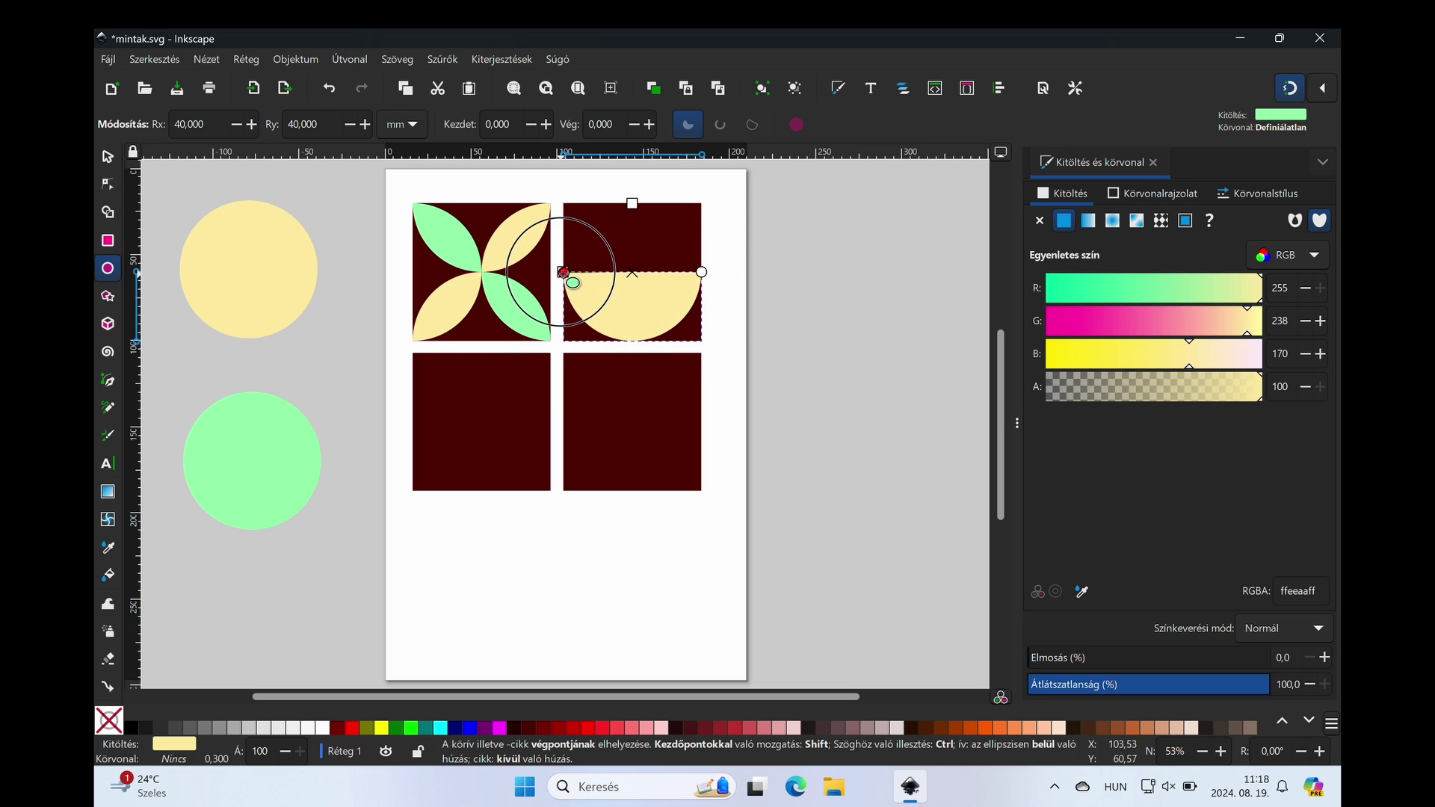
pyautogui.press('s')
pyautogui.click(199, 279)
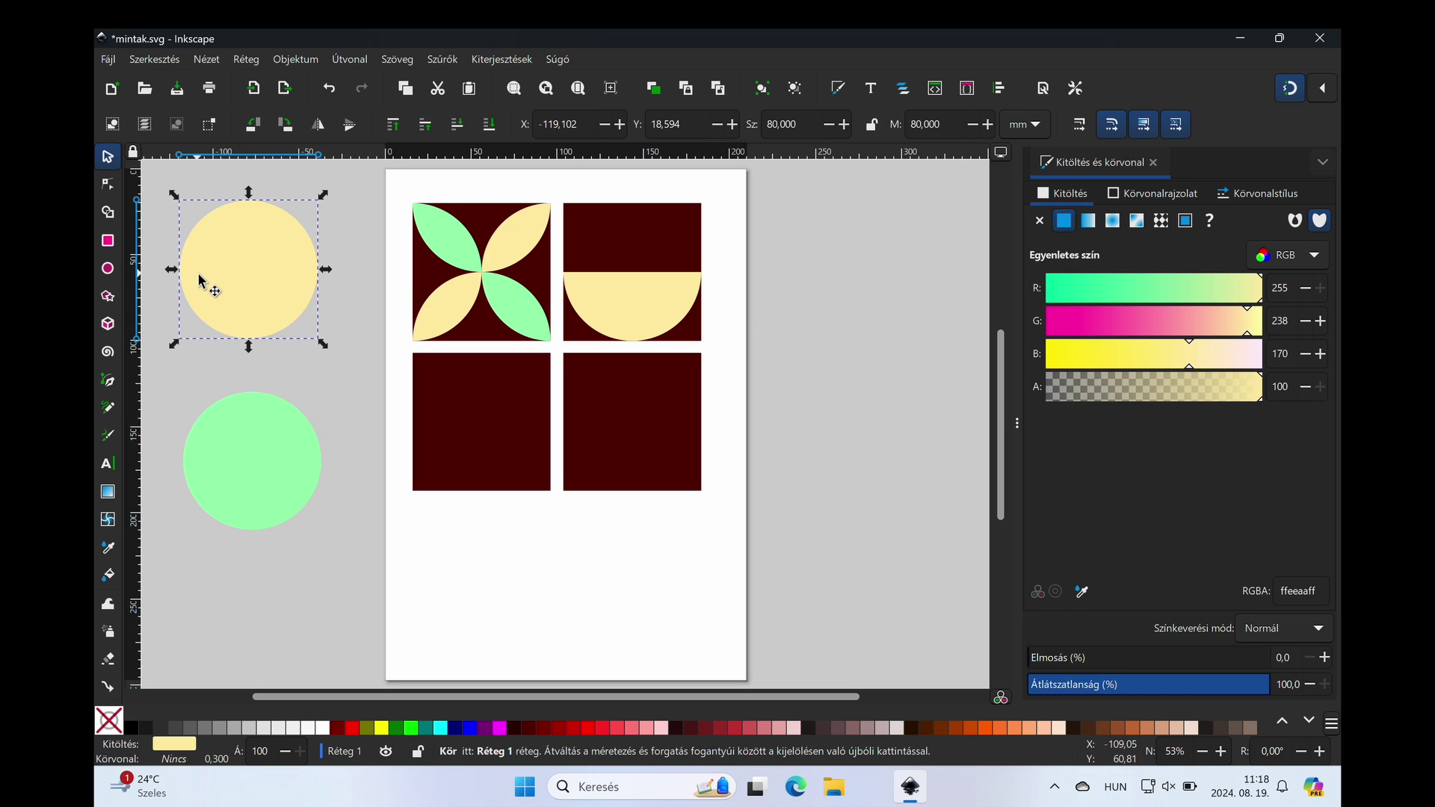
pyautogui.hotkey('ctrl', 'd')
# Step: Cut the circle copy into a closed 90° pie slice and move it into the top-right tile
pyautogui.click(107, 268)
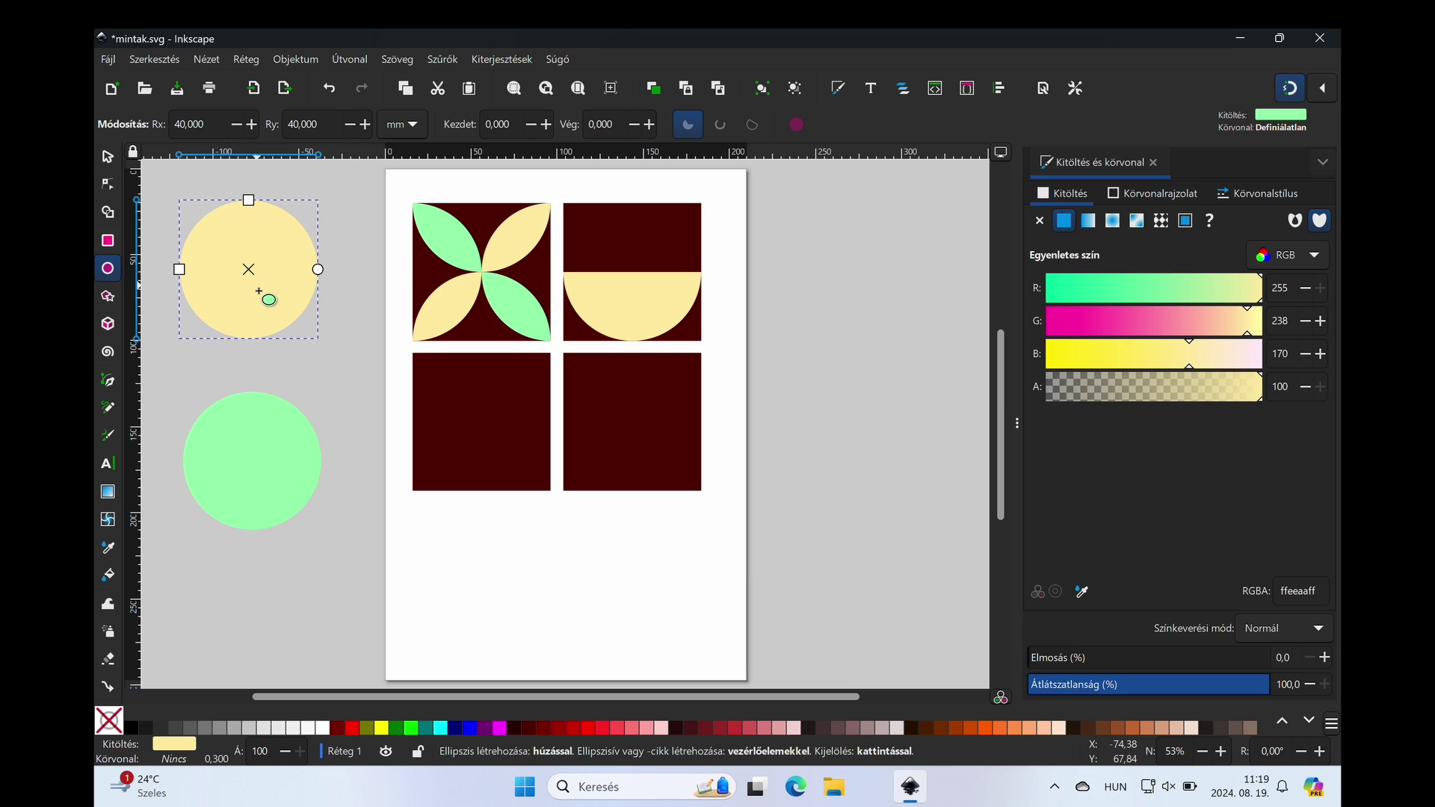
pyautogui.moveTo(318, 269)
pyautogui.mouseDown()
pyautogui.moveTo(200, 308)
pyautogui.moveTo(264, 322)
pyautogui.mouseUp()
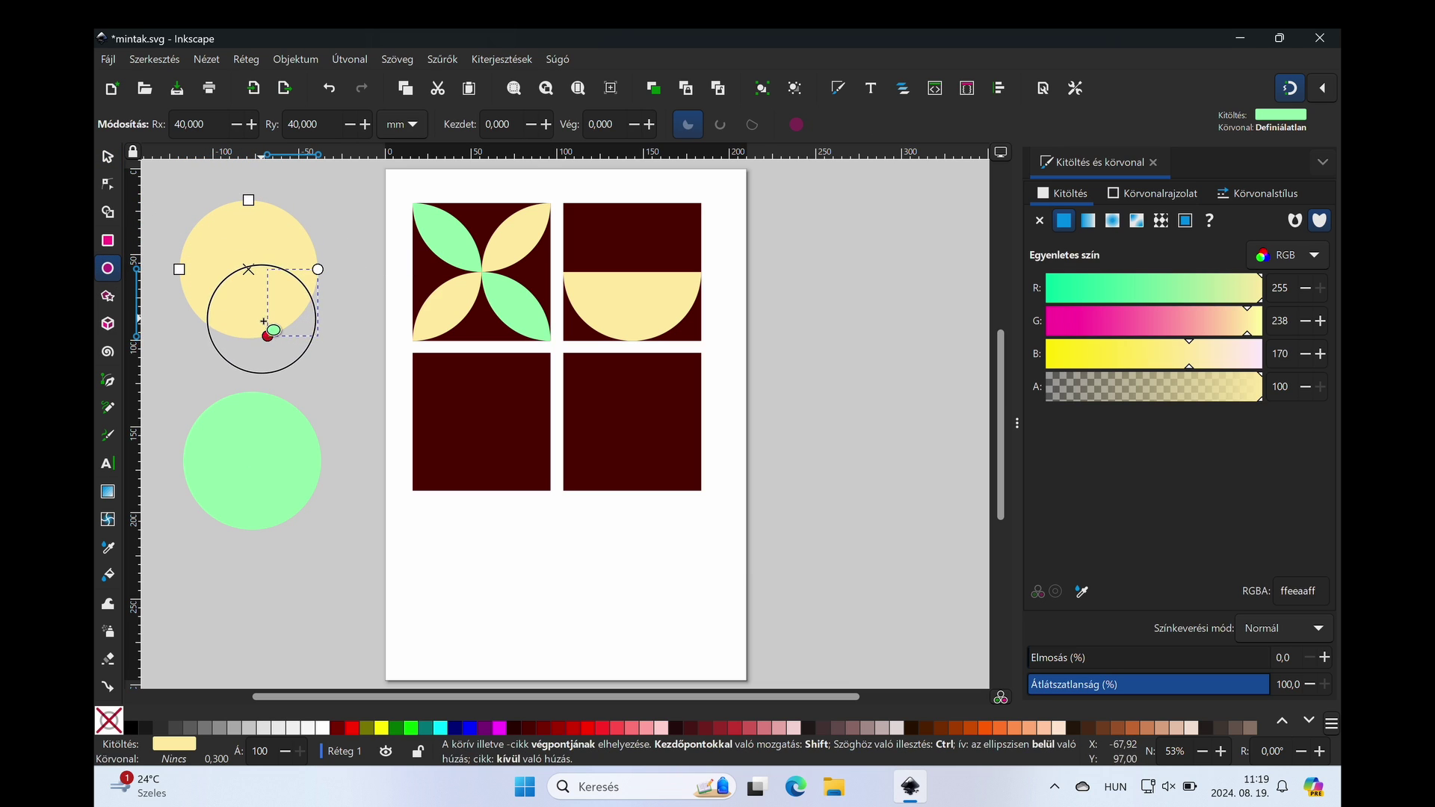
pyautogui.moveTo(264, 322); pyautogui.dragTo(251, 340)
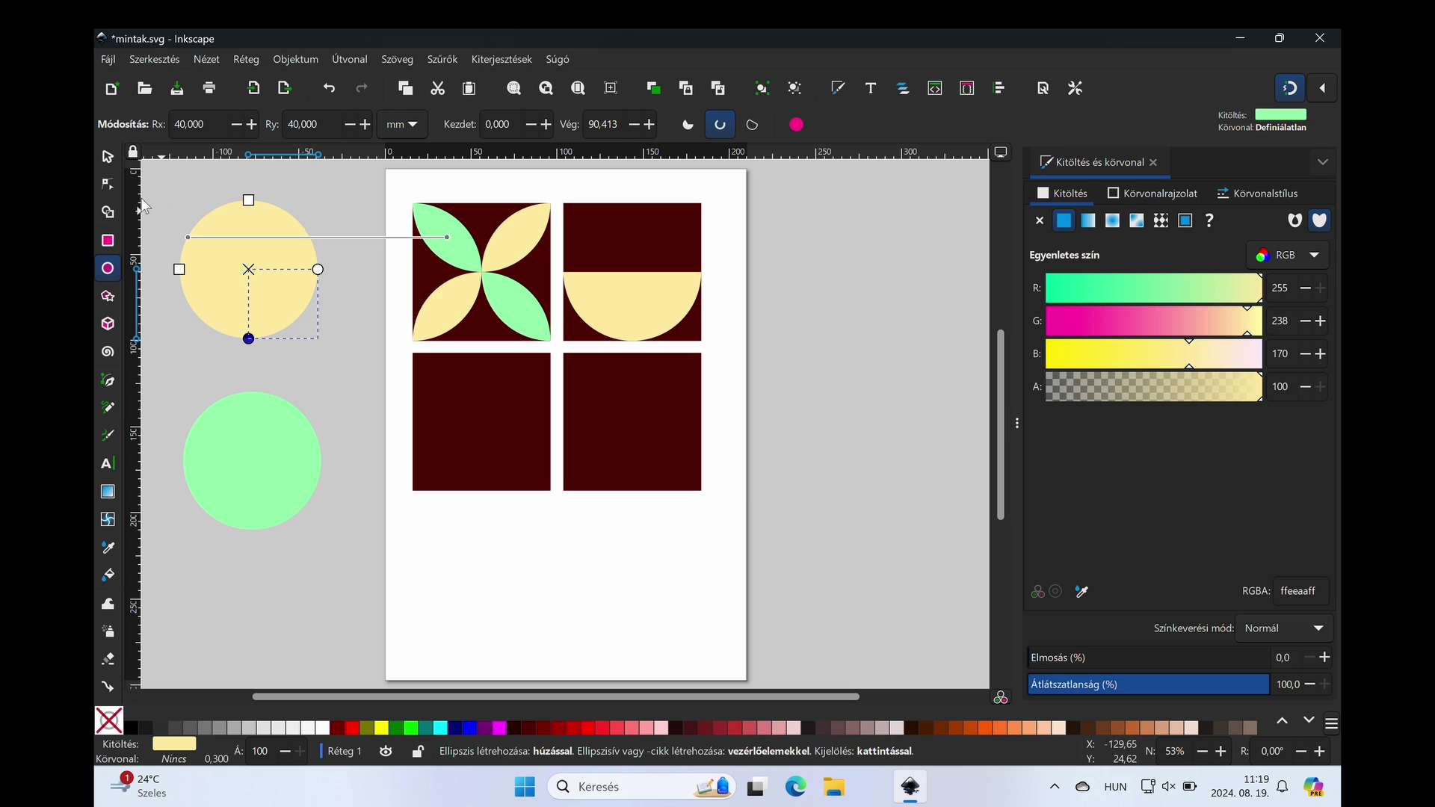
pyautogui.click(106, 156)
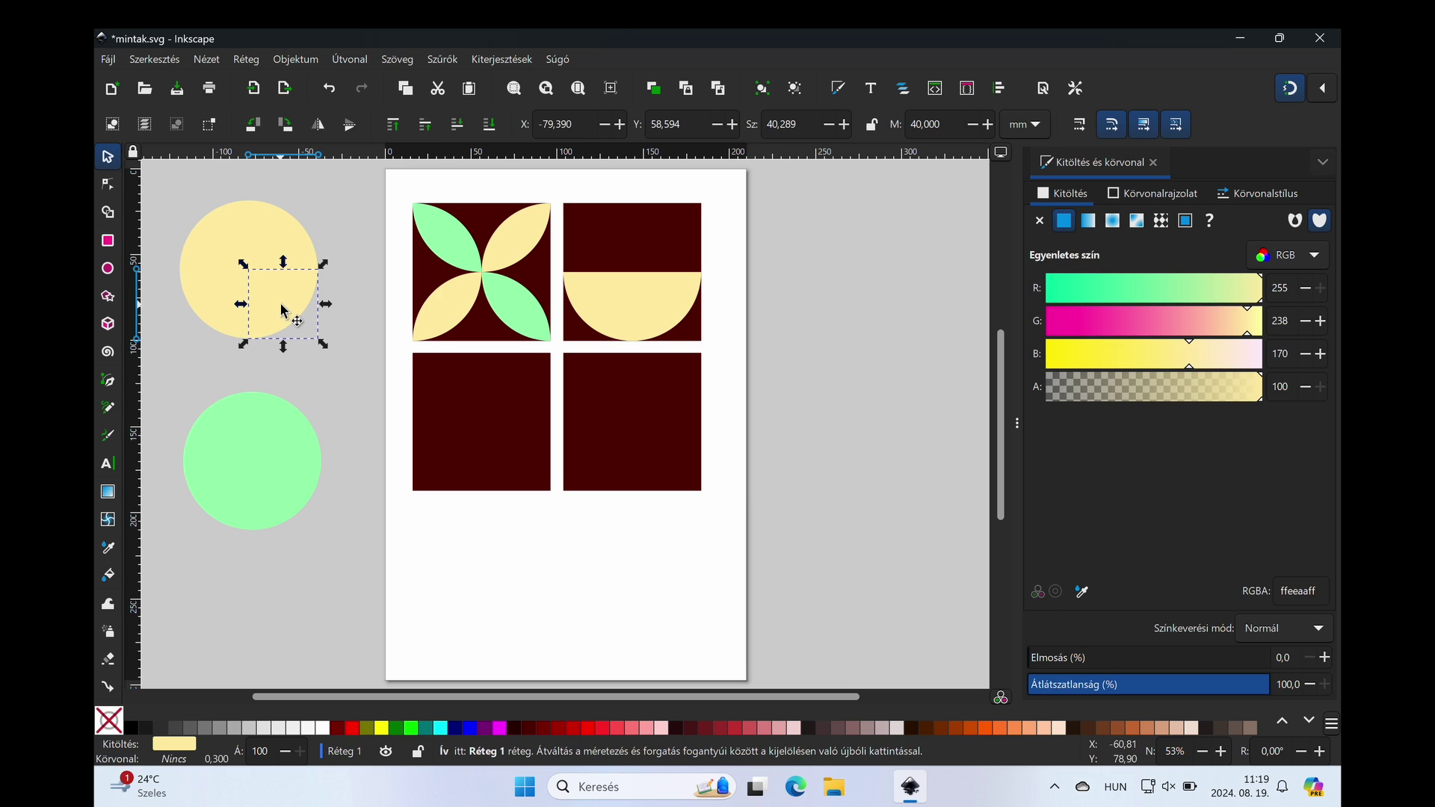
pyautogui.moveTo(281, 306); pyautogui.dragTo(647, 242)
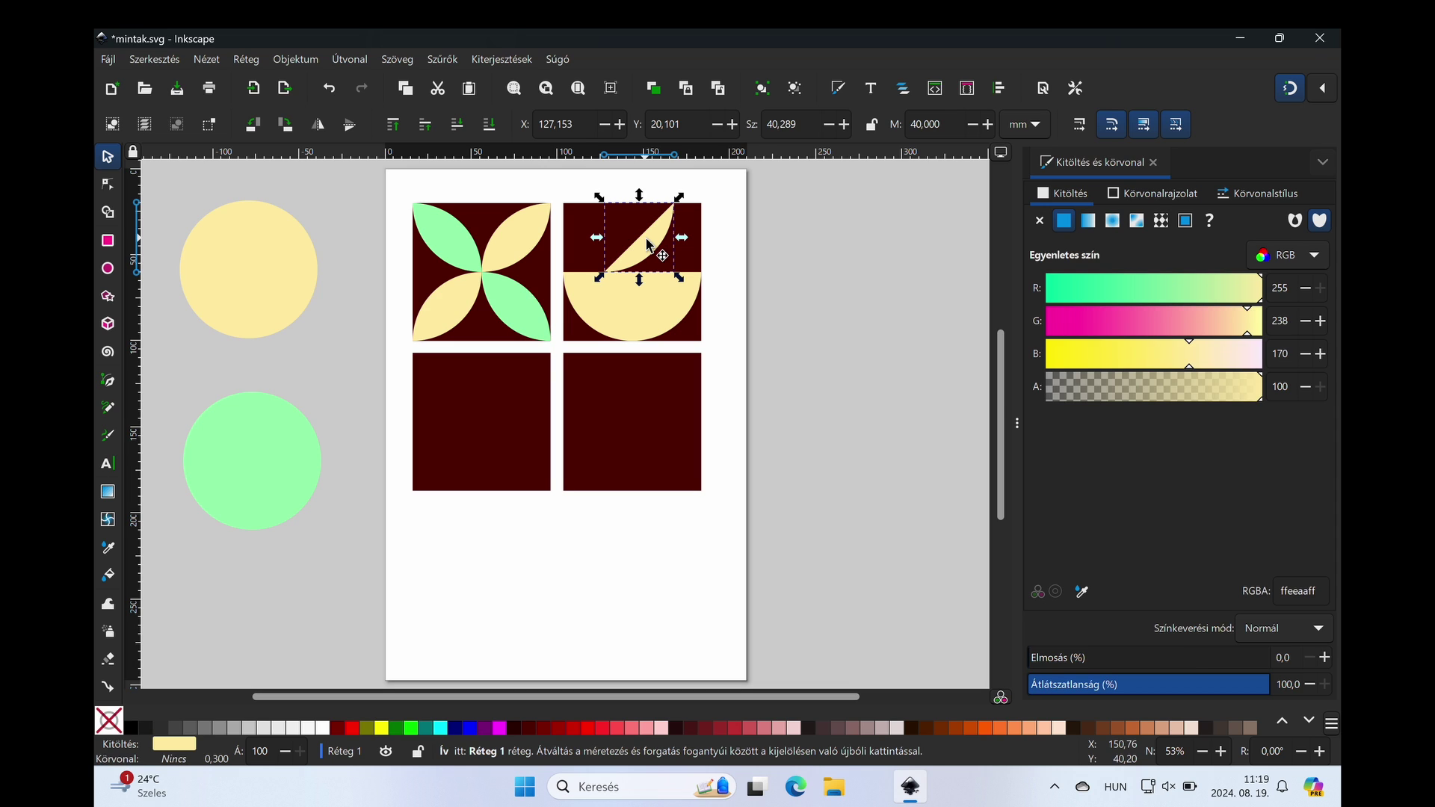
pyautogui.click(107, 268)
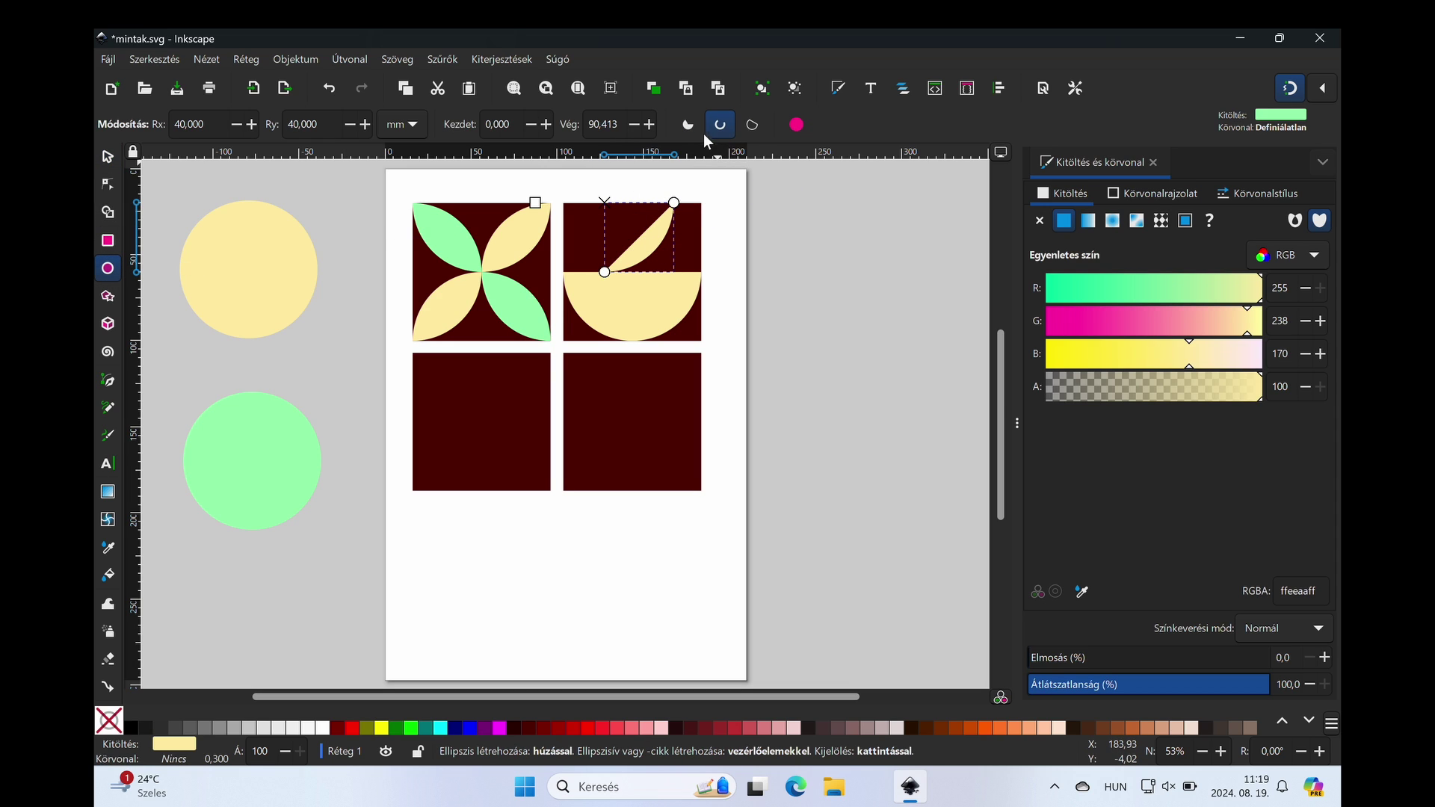
pyautogui.click(686, 126)
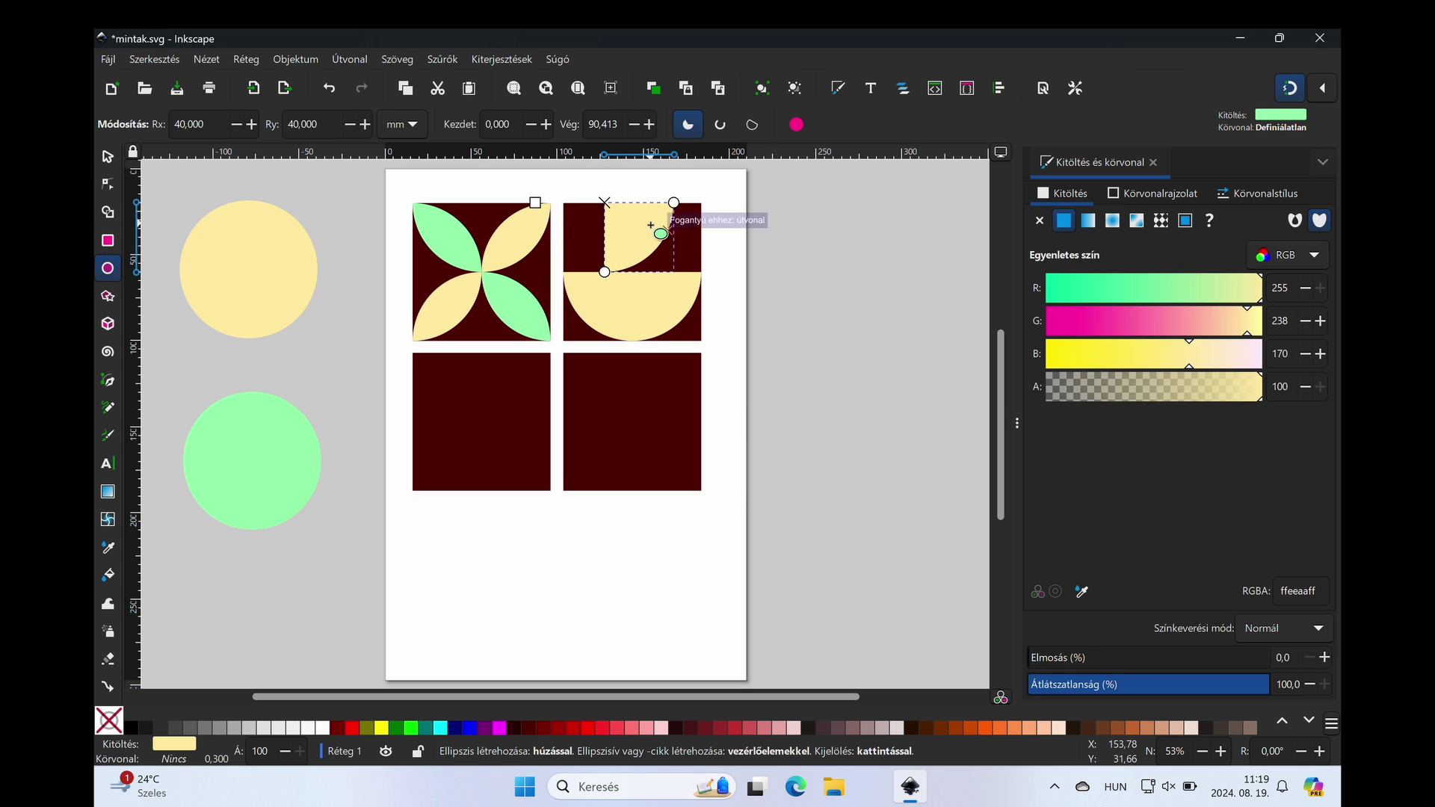
pyautogui.doubleClick(602, 124)
pyautogui.write('90')
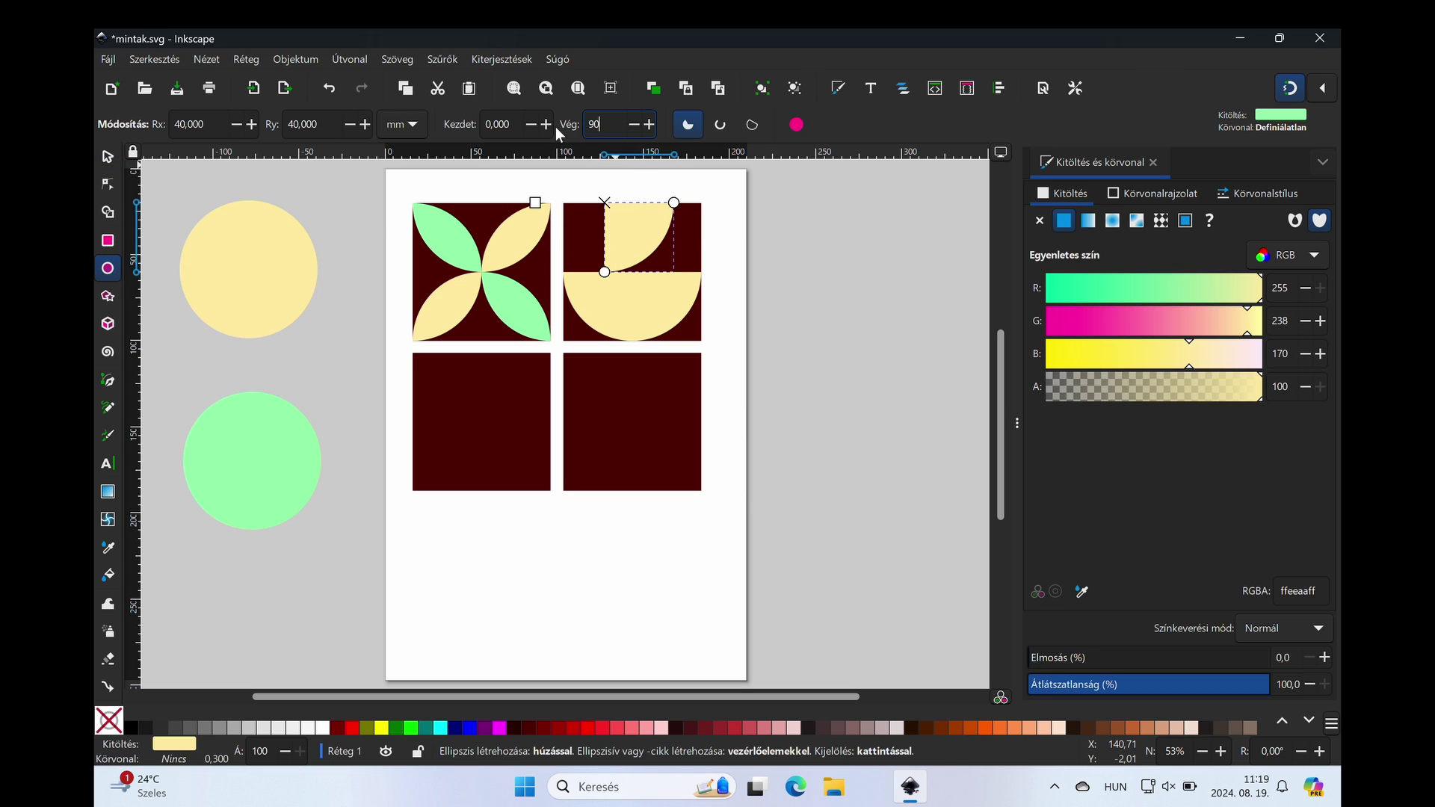
pyautogui.press('Return')
# Step: Rotate the slice 90° counter-clockwise and place it and a duplicate as left and right petals
pyautogui.click(108, 157)
pyautogui.click(254, 127)
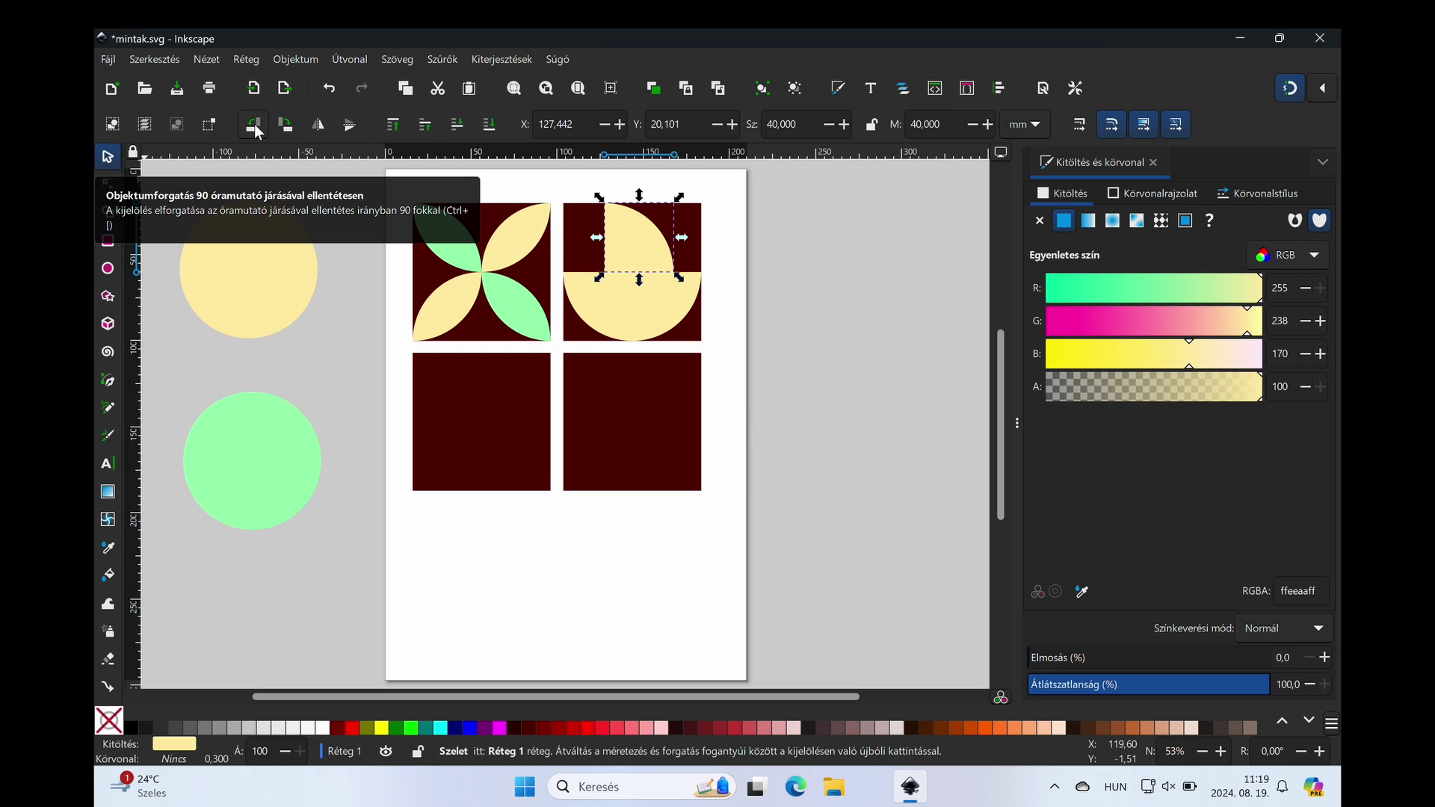
pyautogui.moveTo(636, 250); pyautogui.dragTo(595, 253)
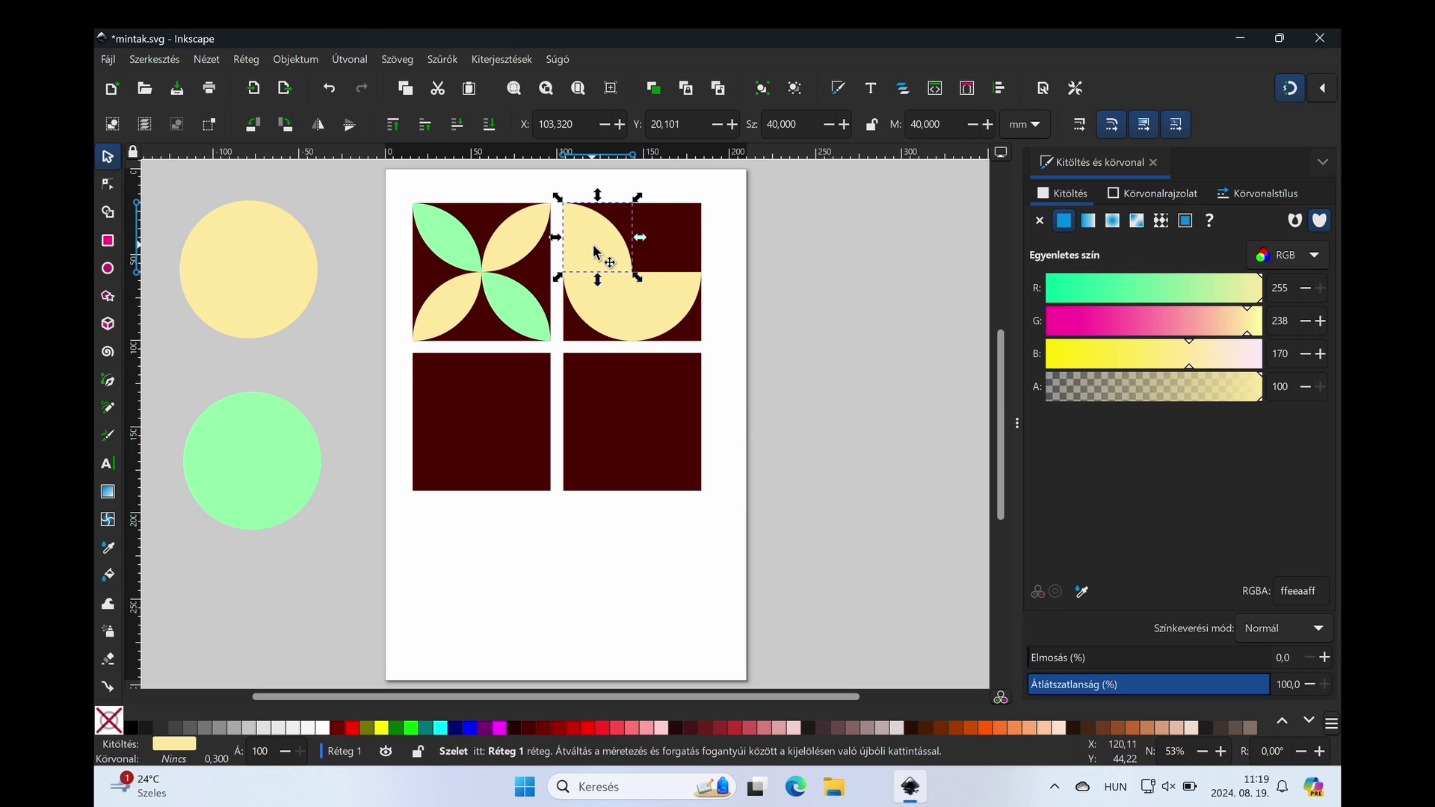
pyautogui.hotkey('ctrl', 'd')
pyautogui.moveTo(595, 252); pyautogui.dragTo(669, 253)
pyautogui.click(765, 299)
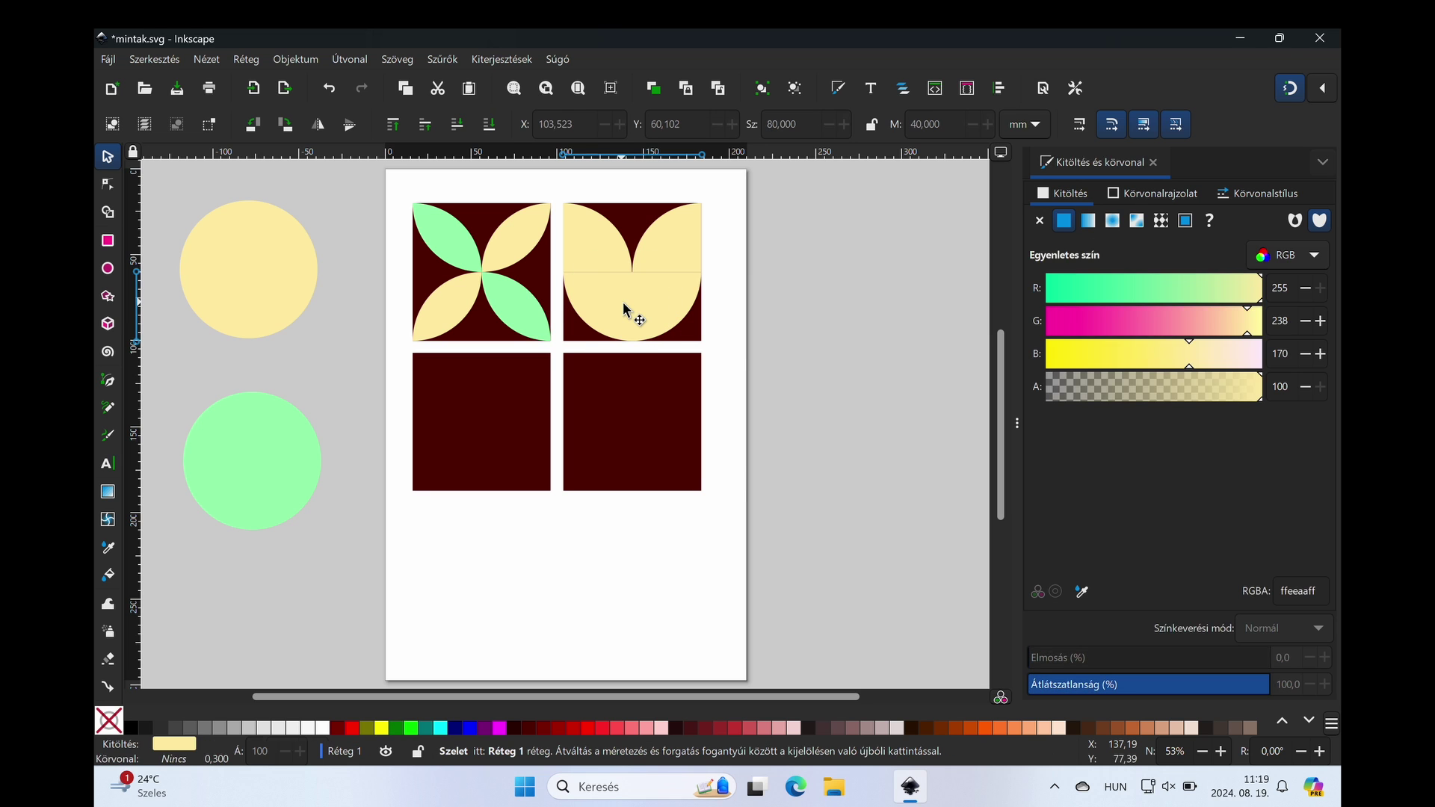
# Step: Group the three yellow tulip pieces
pyautogui.click(622, 302)
pyautogui.keyDown('shift'); pyautogui.click(593, 249); pyautogui.keyUp('shift')
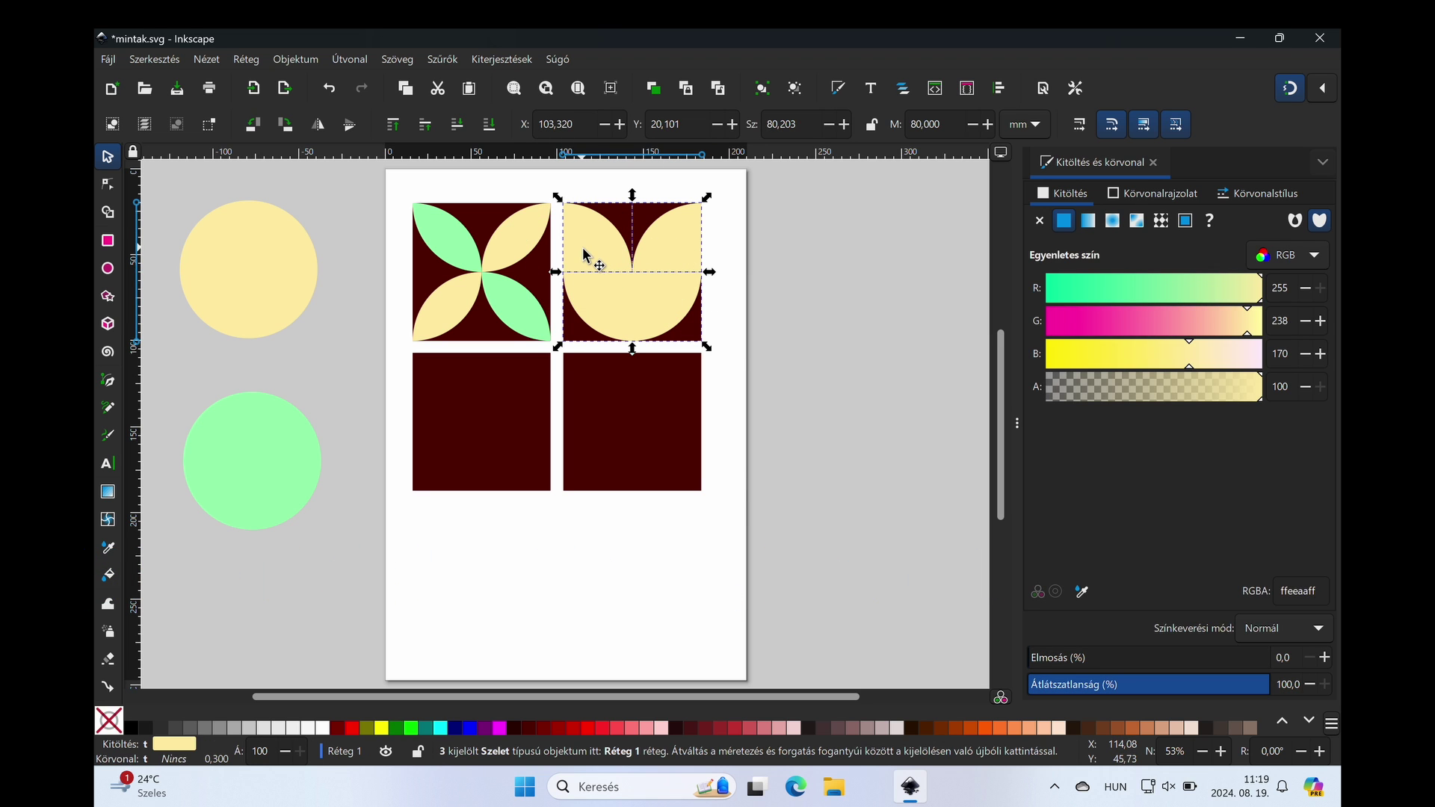
pyautogui.hotkey('ctrl', 'g')
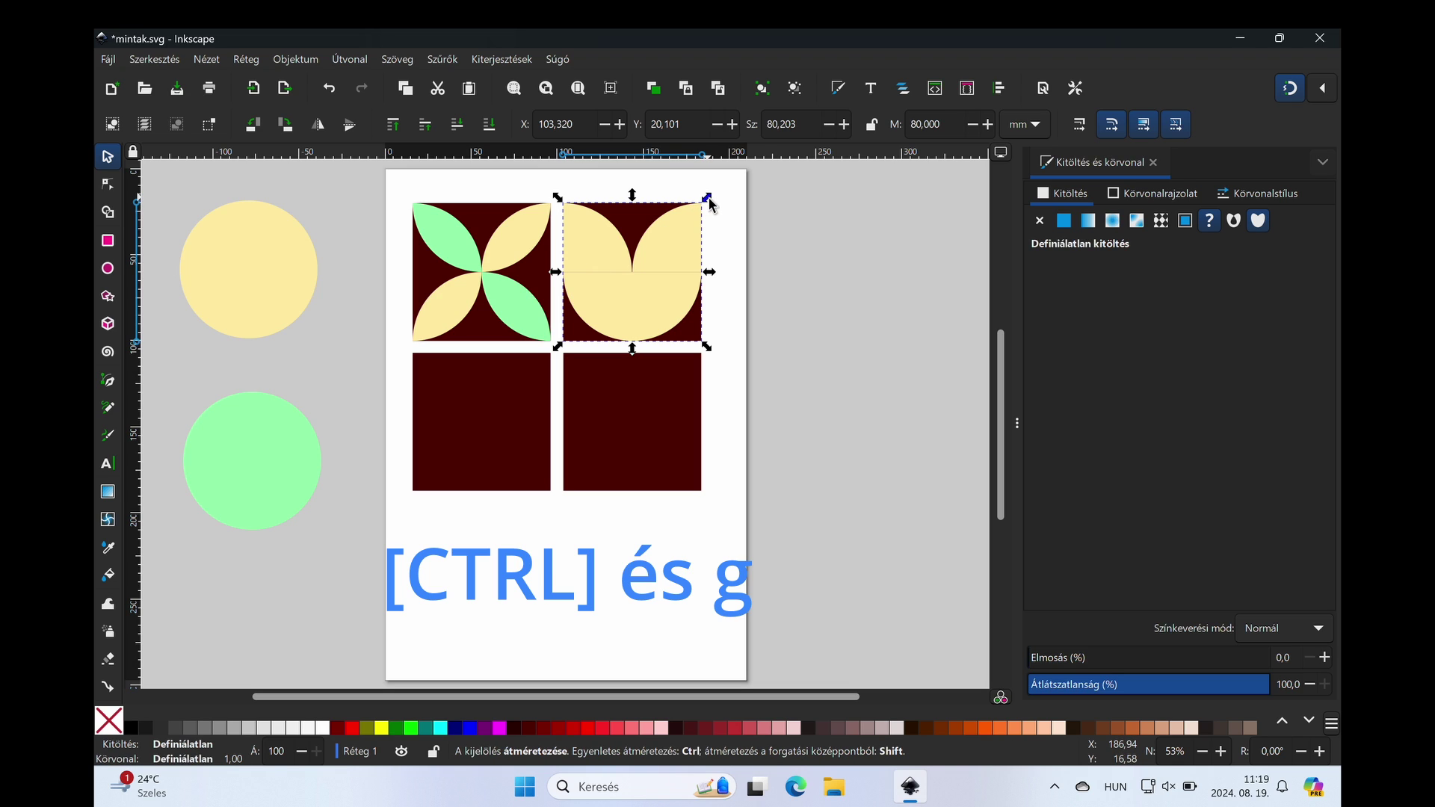
# Step: Resize the tulip group to 60 × 60 mm and centre it in the top-right tile
pyautogui.click(792, 124)
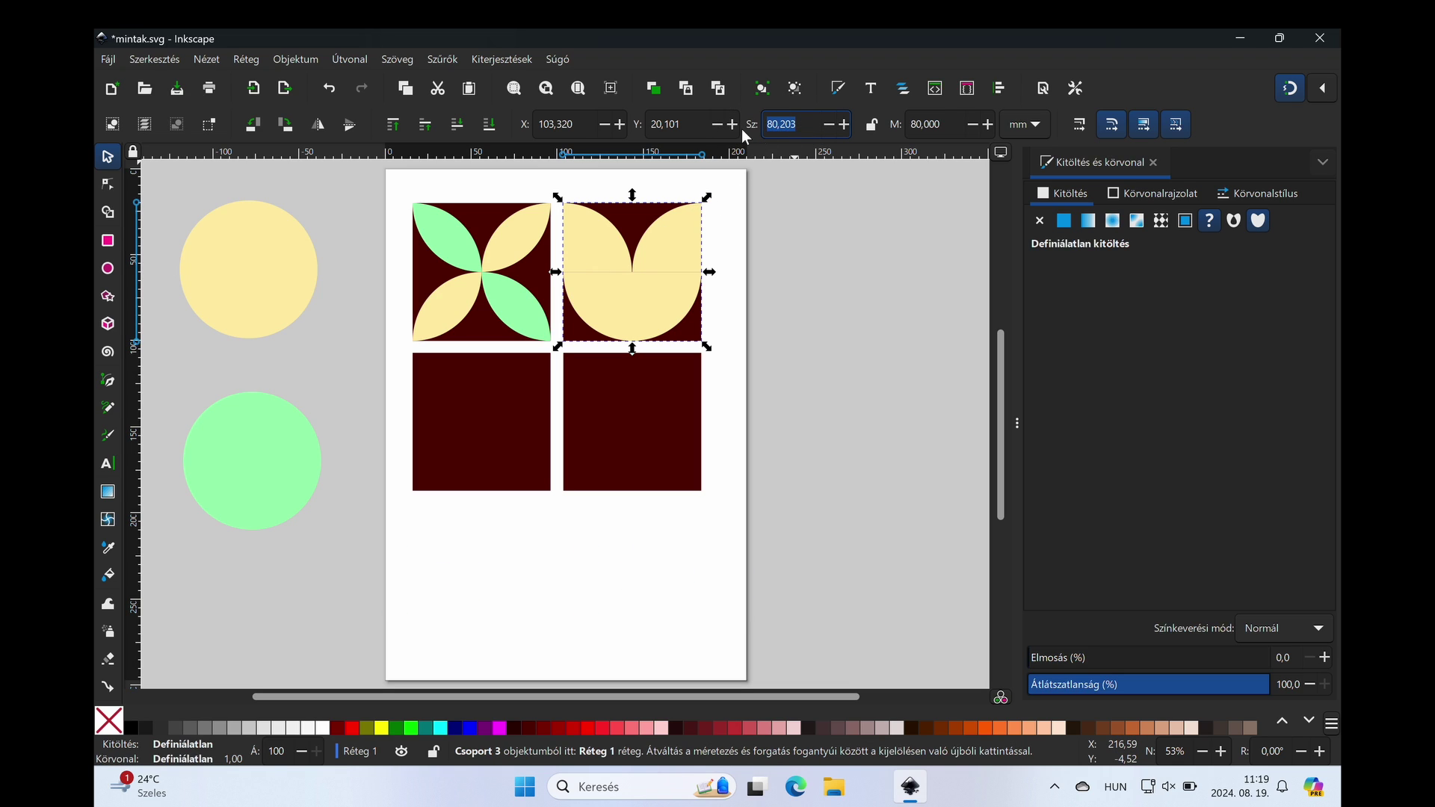
pyautogui.write('60')
pyautogui.press('Tab')
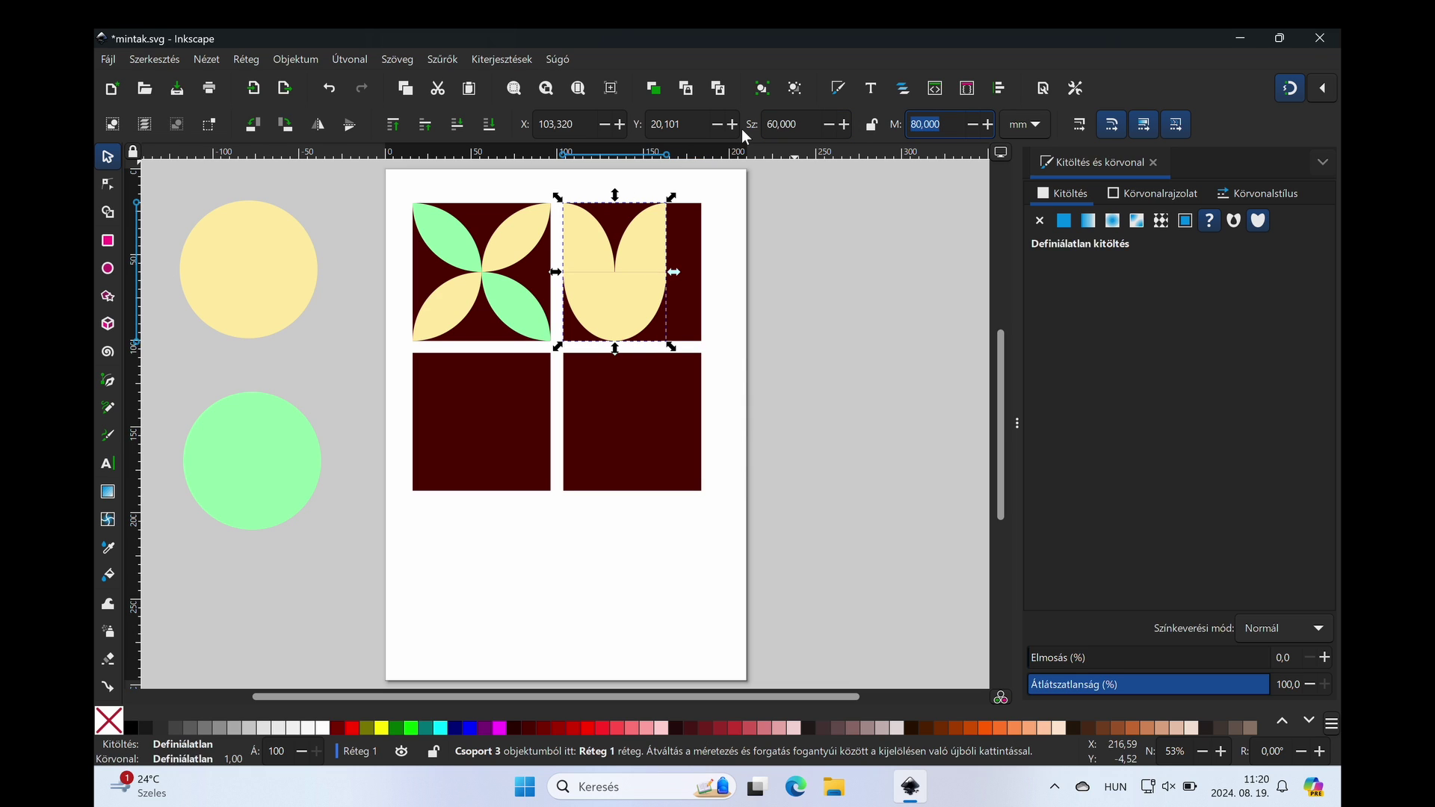
pyautogui.write('60')
pyautogui.press('Return')
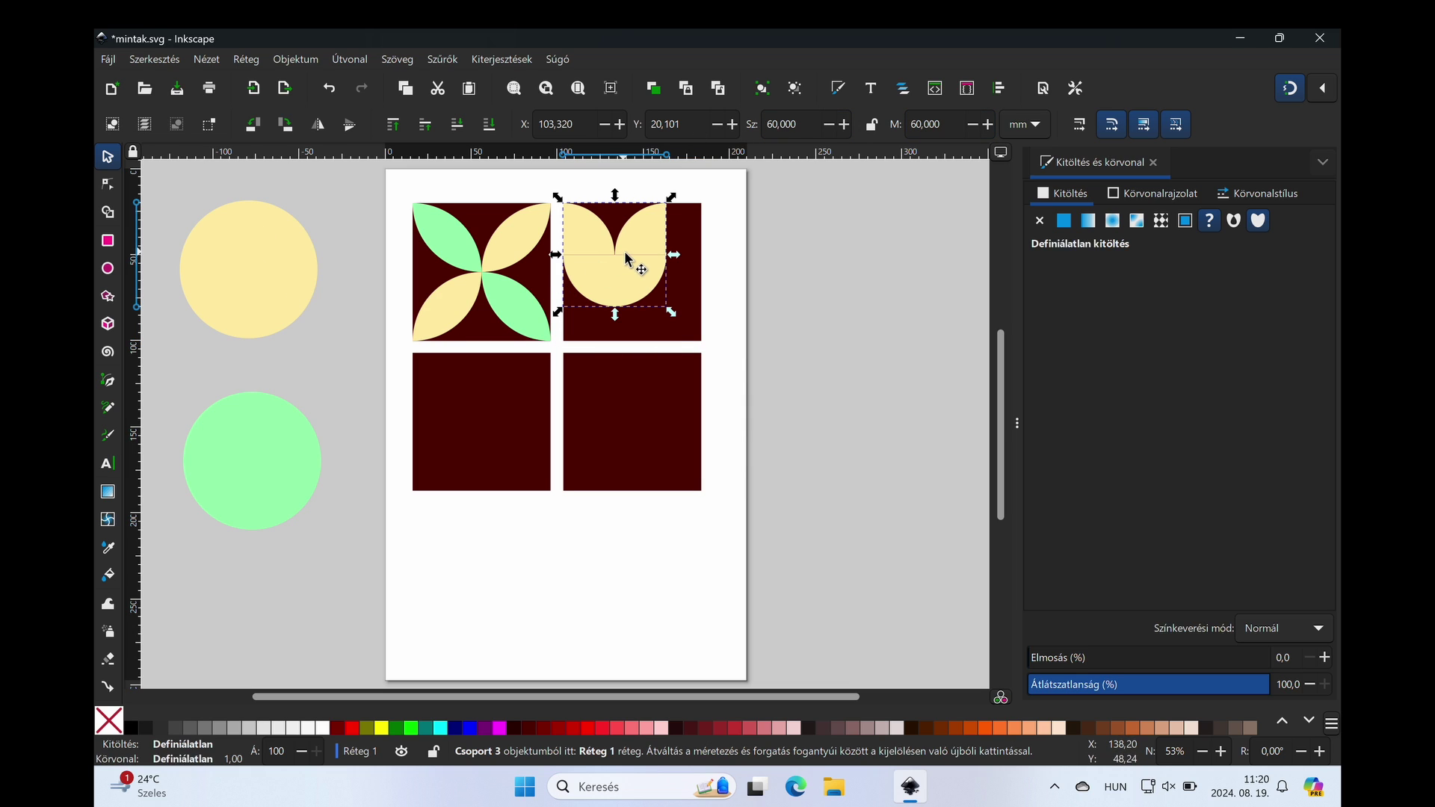
pyautogui.moveTo(626, 257); pyautogui.dragTo(642, 308)
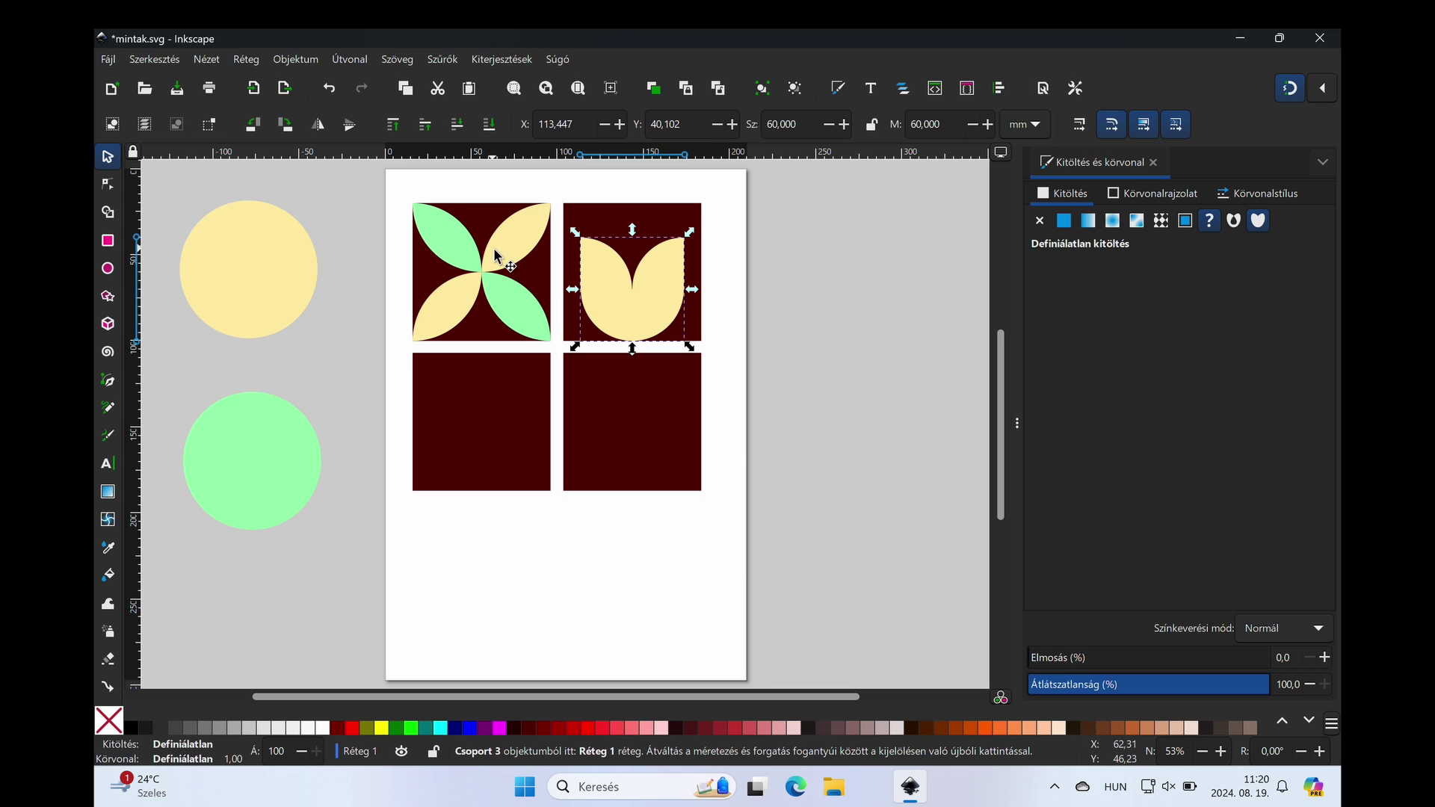
# Step: Place a 5 × 5 mm copy of the green circle in the tulip tile
pyautogui.click(249, 475)
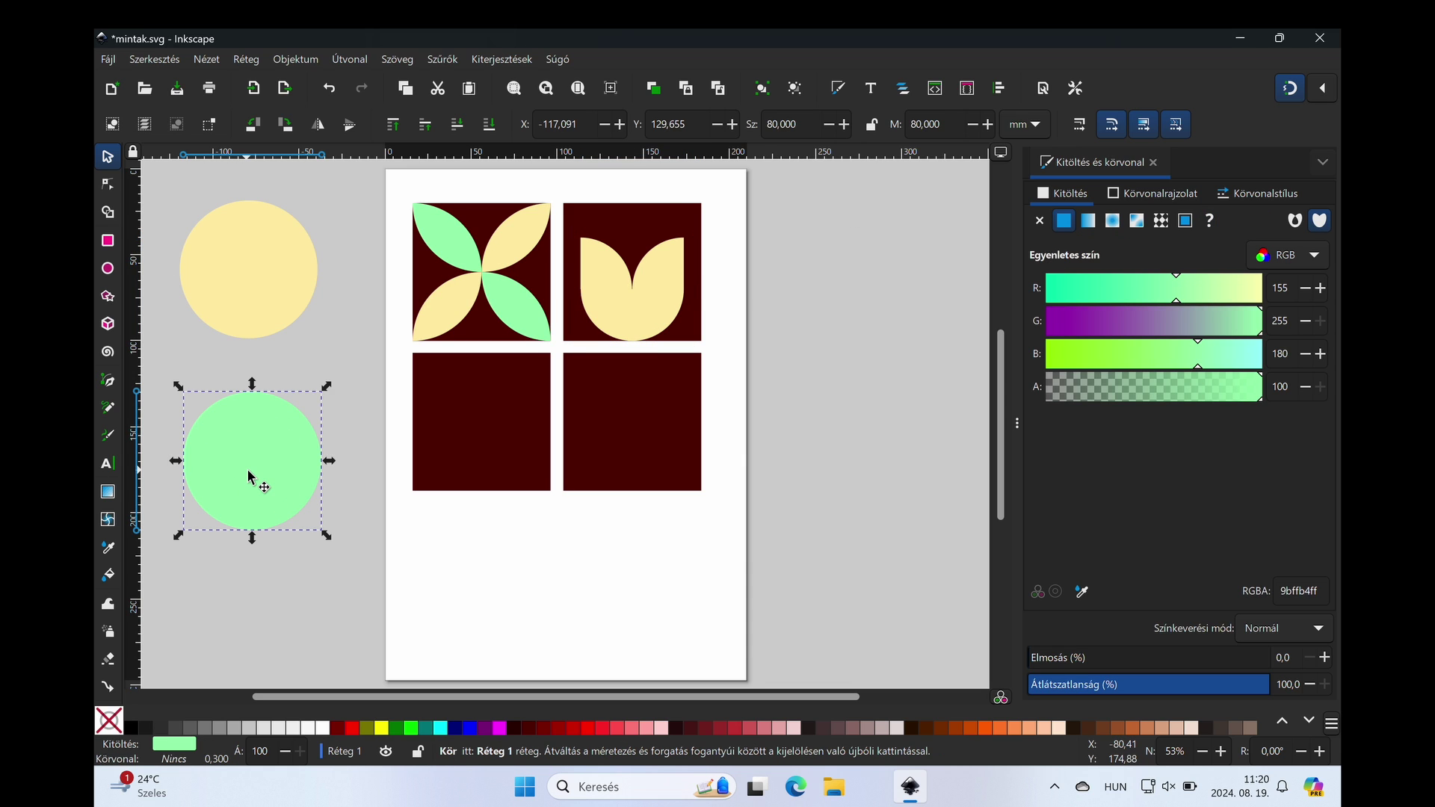
pyautogui.moveTo(249, 476); pyautogui.dragTo(635, 255)
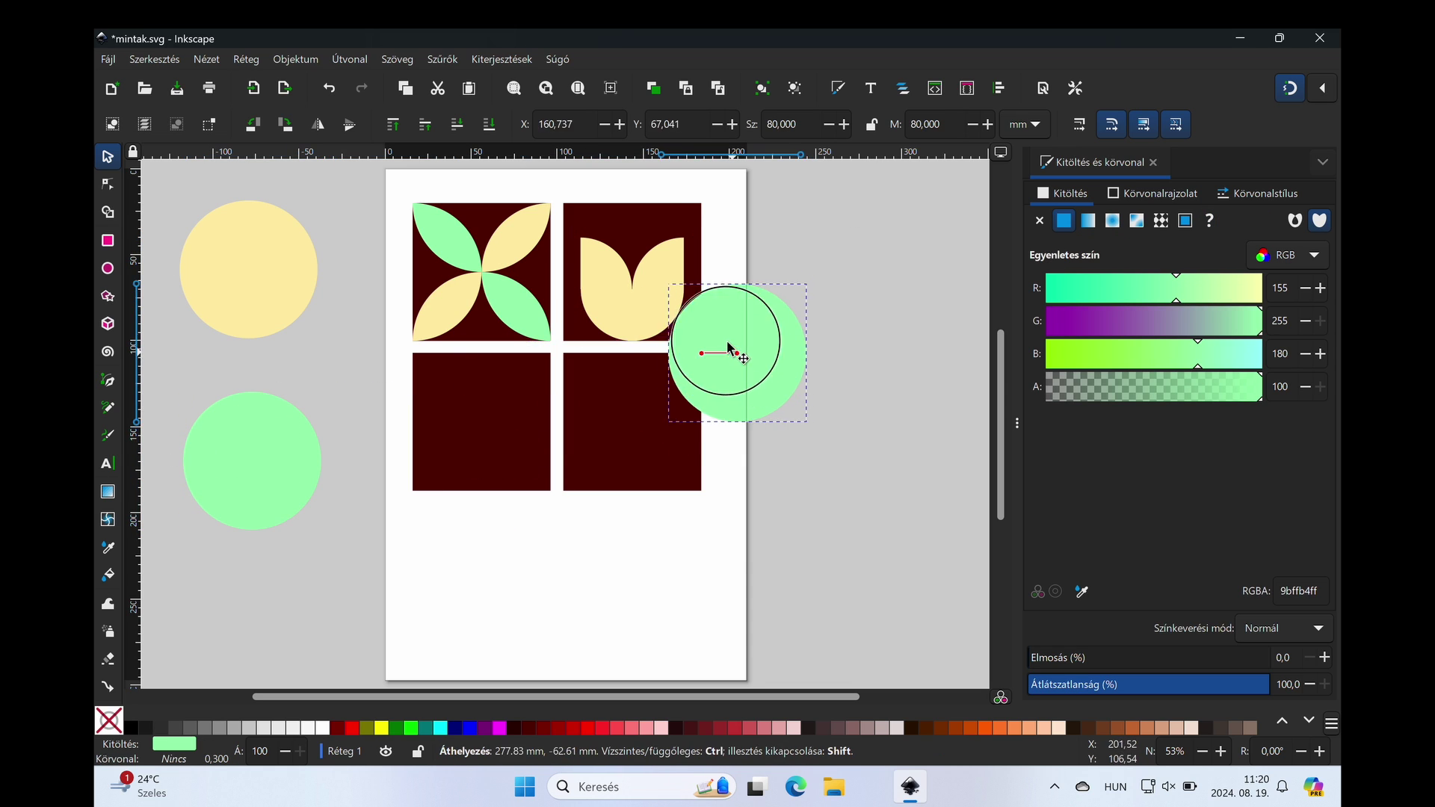
pyautogui.tripleClick(797, 121)
pyautogui.write('5')
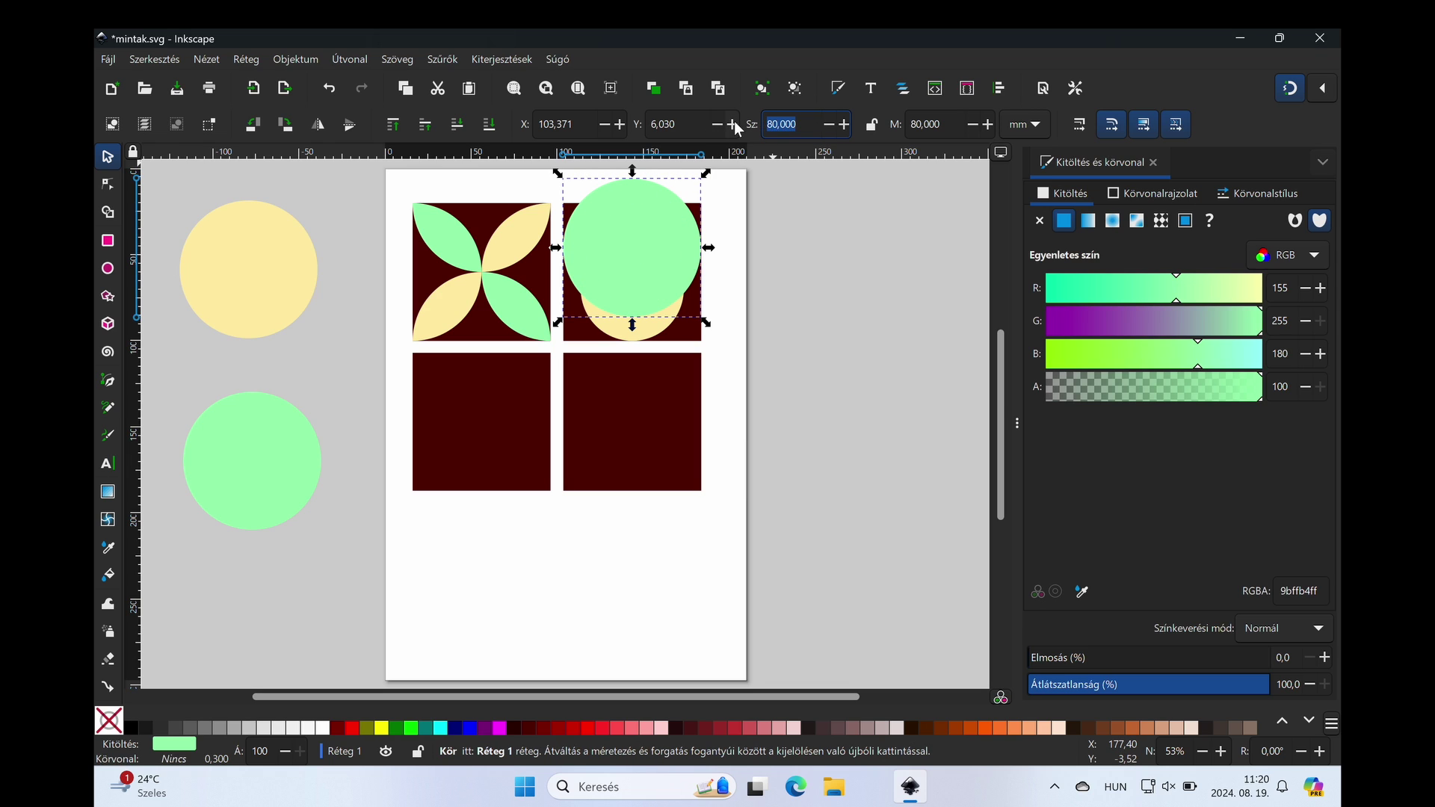
pyautogui.press('Tab')
pyautogui.write('5')
pyautogui.press('Return')
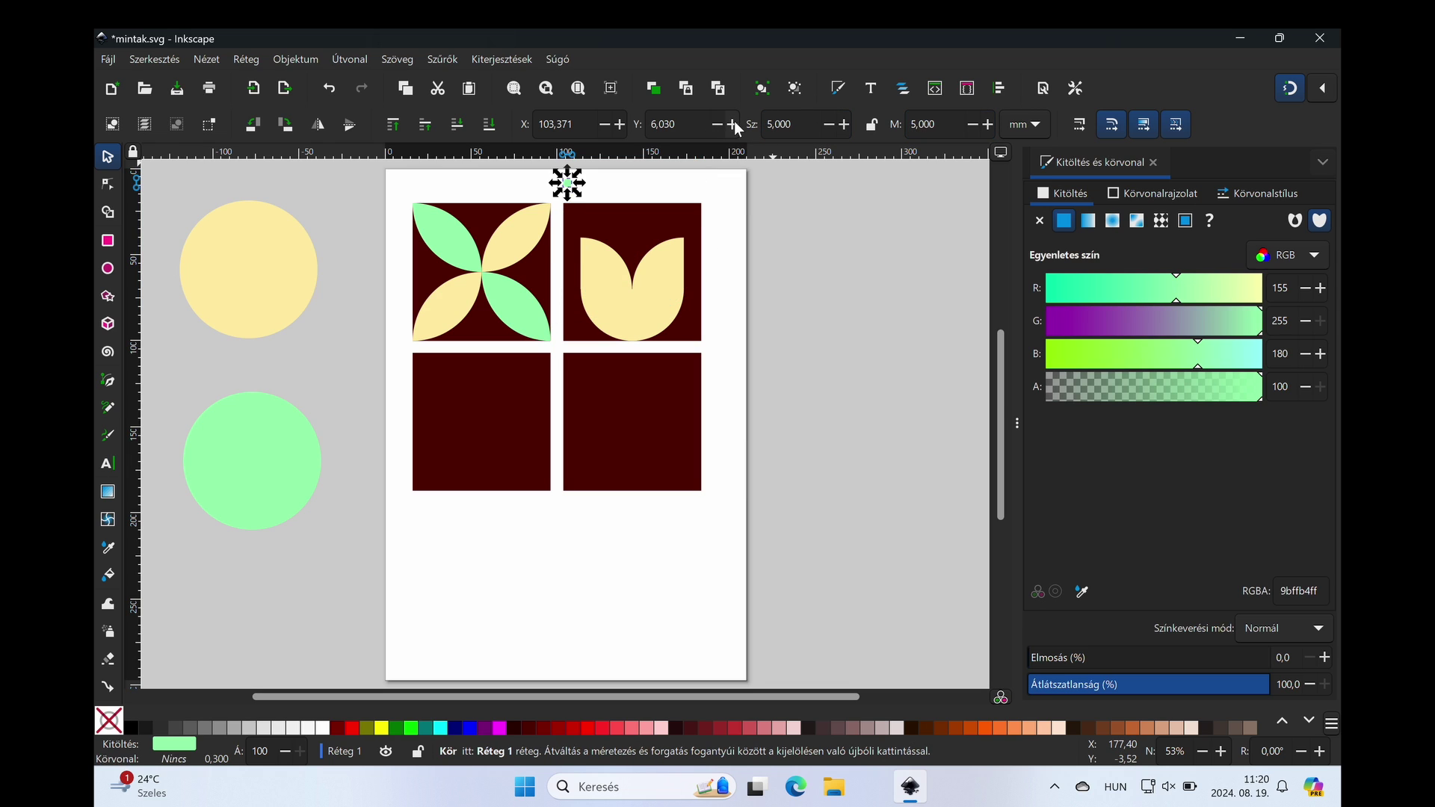
pyautogui.moveTo(570, 186); pyautogui.dragTo(632, 235)
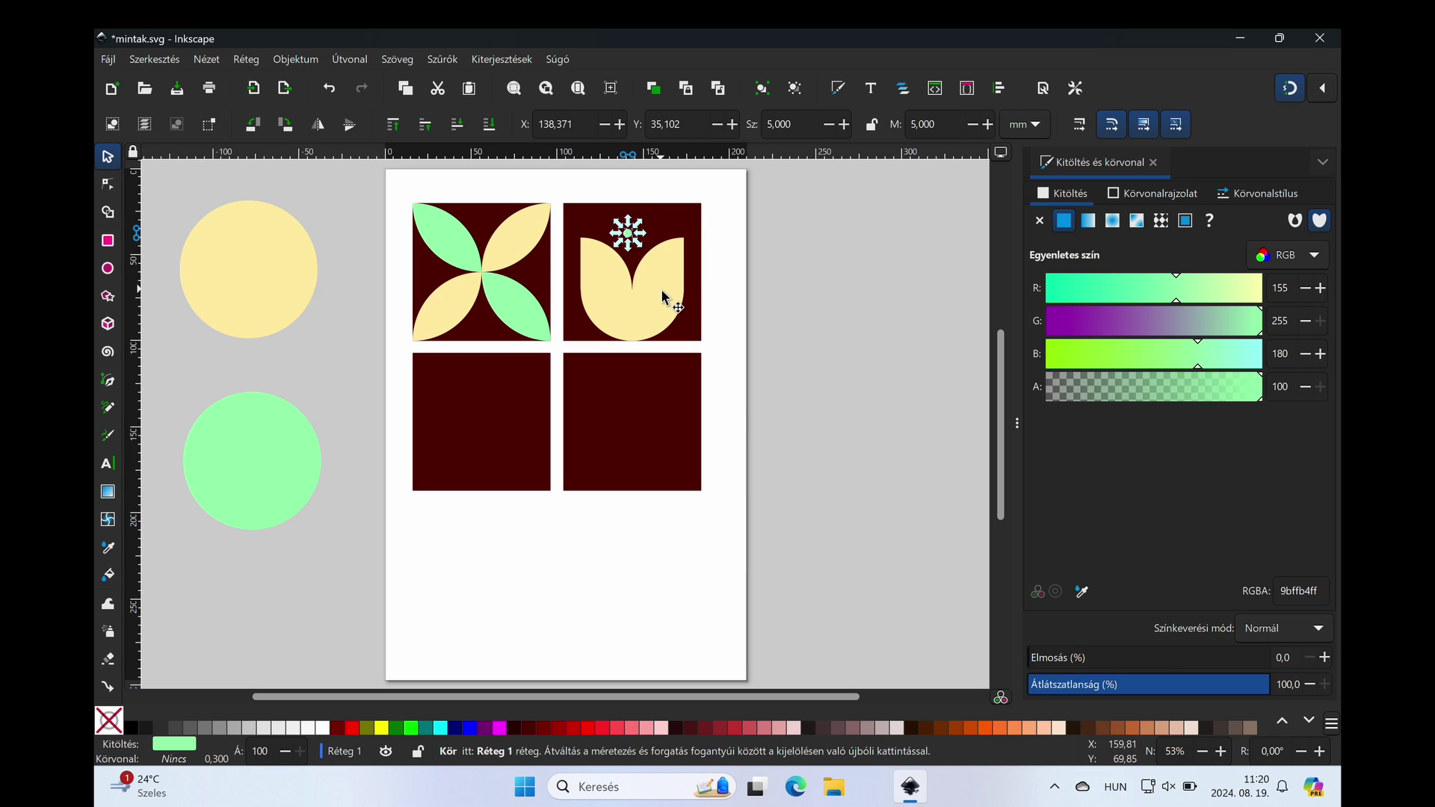
# Step: Resize the green dot to 10 × 10 mm and centre it horizontally over the tulip with Align and Distribute
pyautogui.keyDown('shift'); pyautogui.click(666, 299); pyautogui.keyUp('shift')
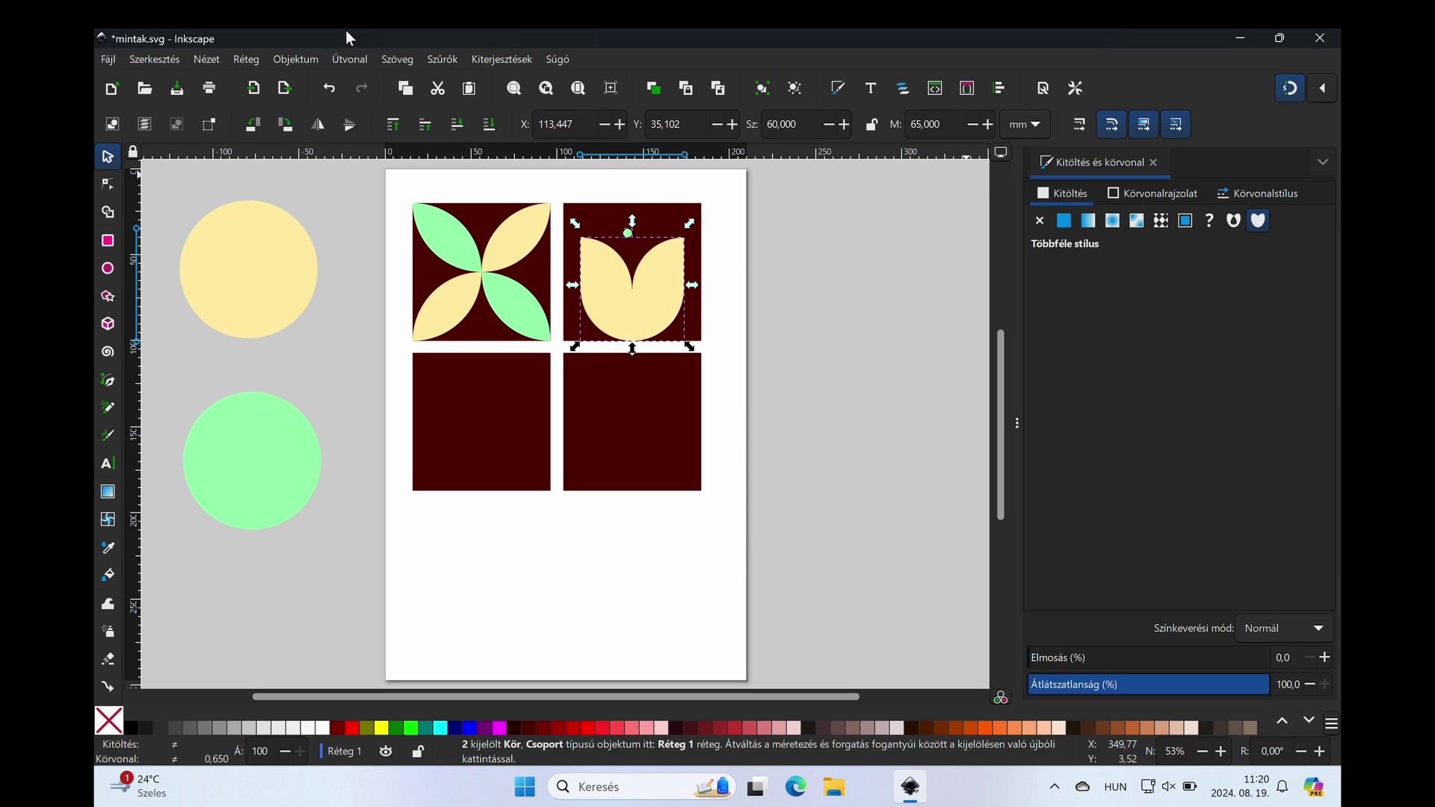
pyautogui.click(296, 59)
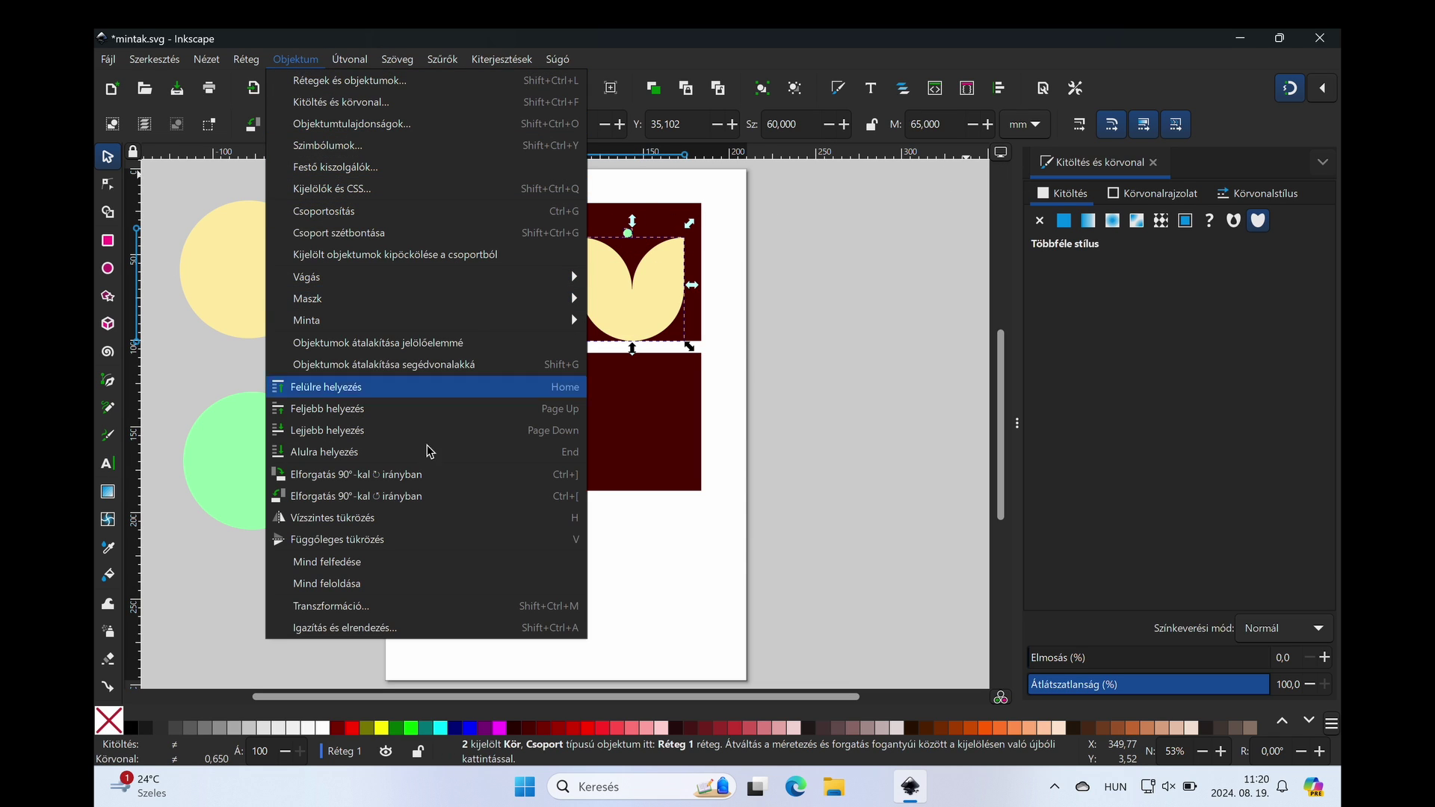
pyautogui.click(407, 628)
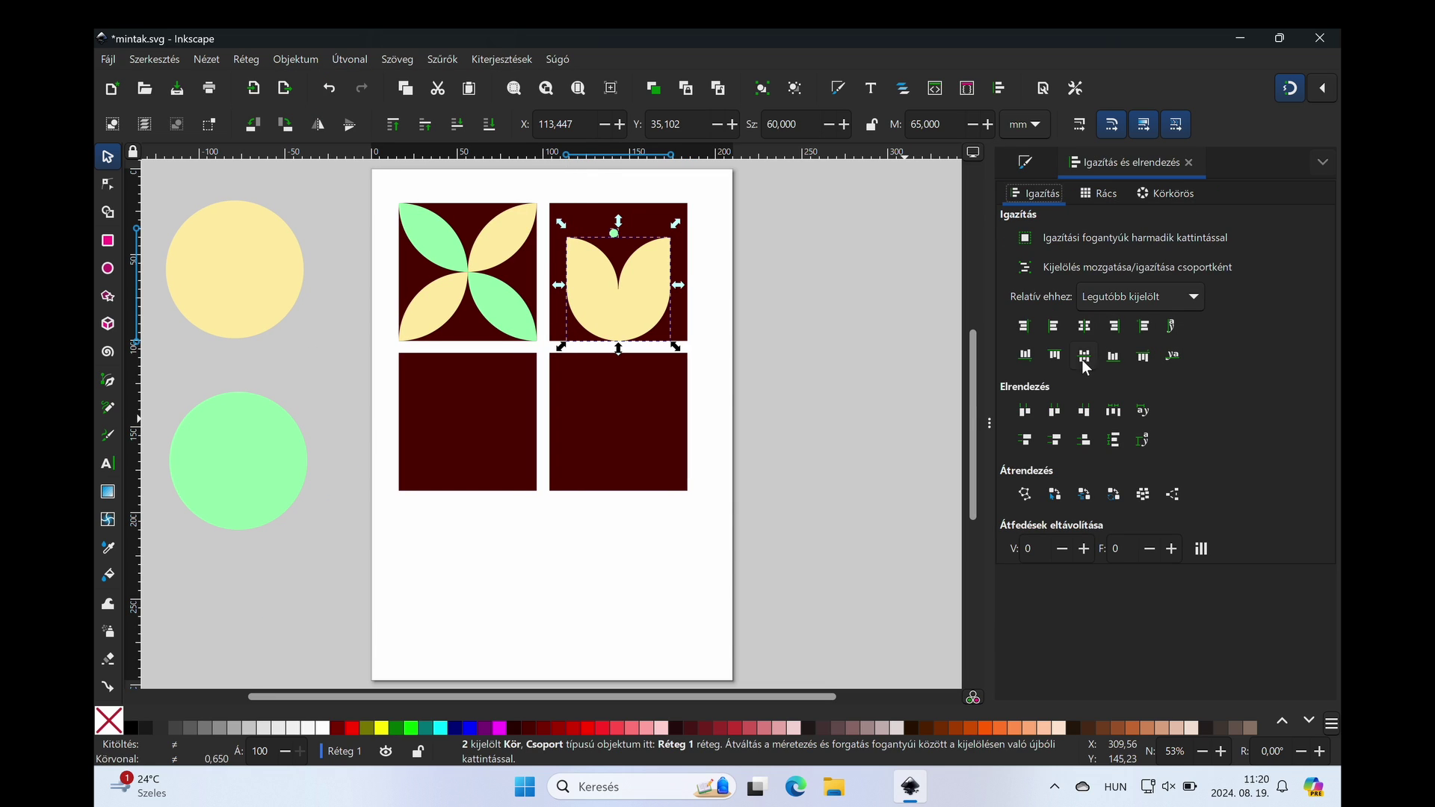
pyautogui.click(849, 378)
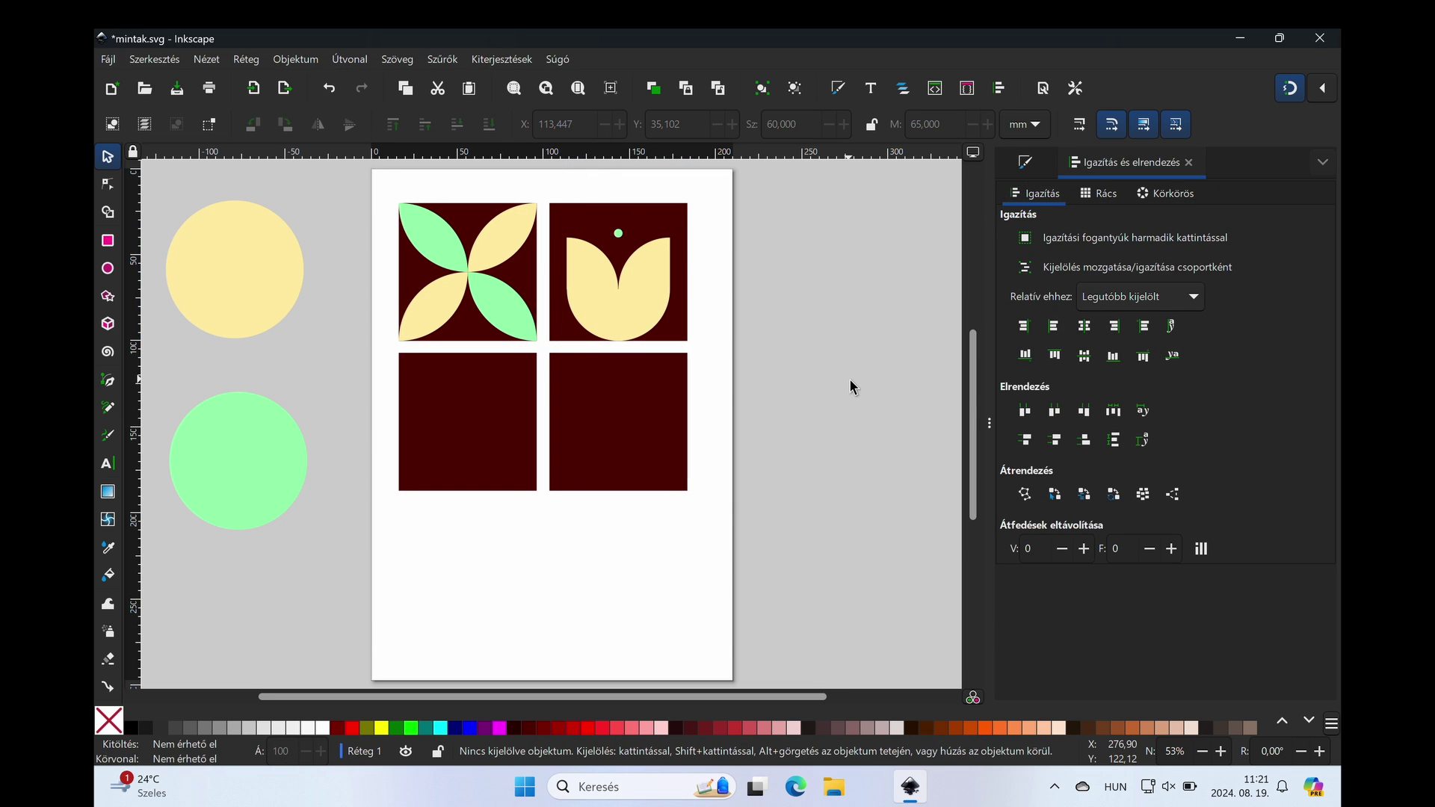
pyautogui.click(617, 237)
pyautogui.tripleClick(792, 124)
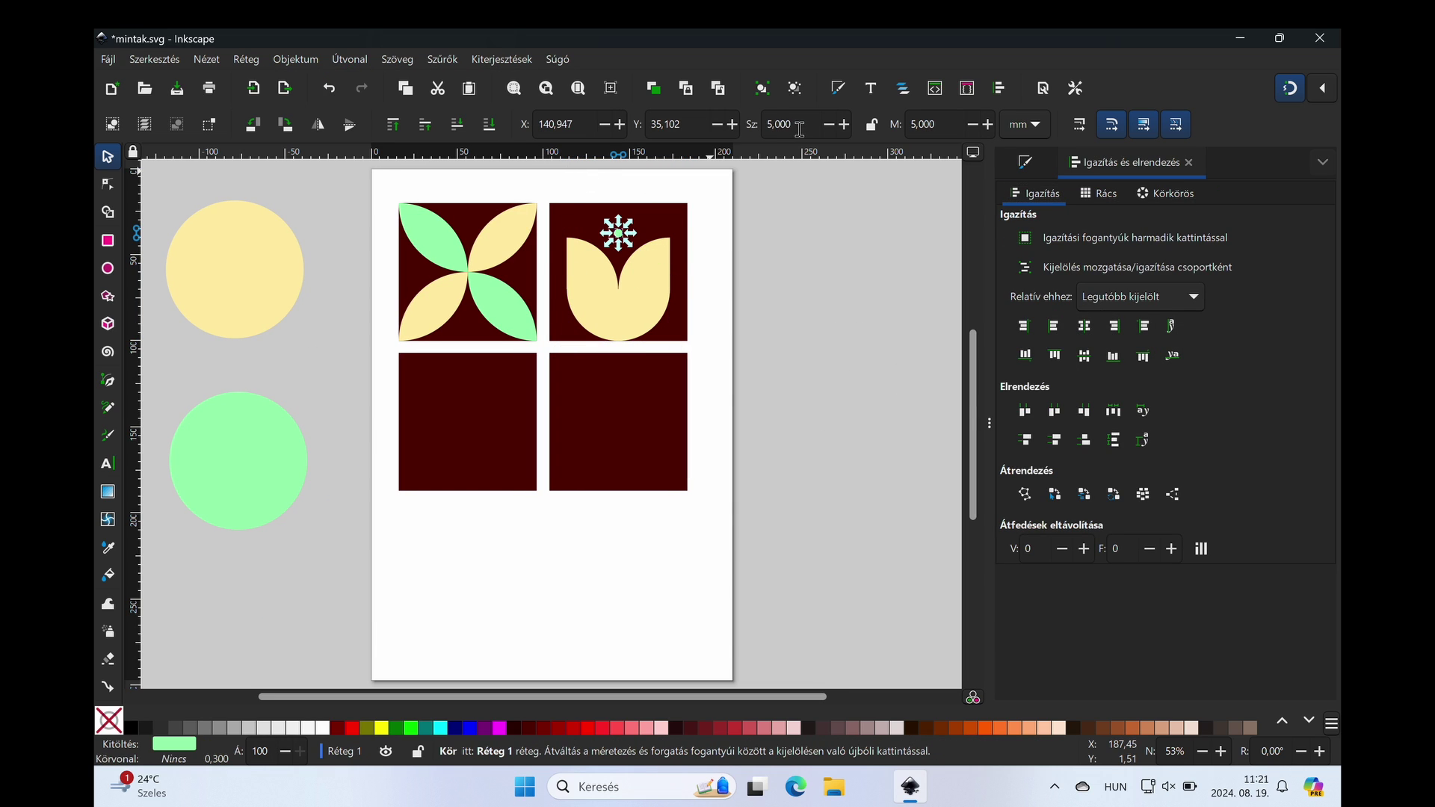
pyautogui.write('10')
pyautogui.press('Tab')
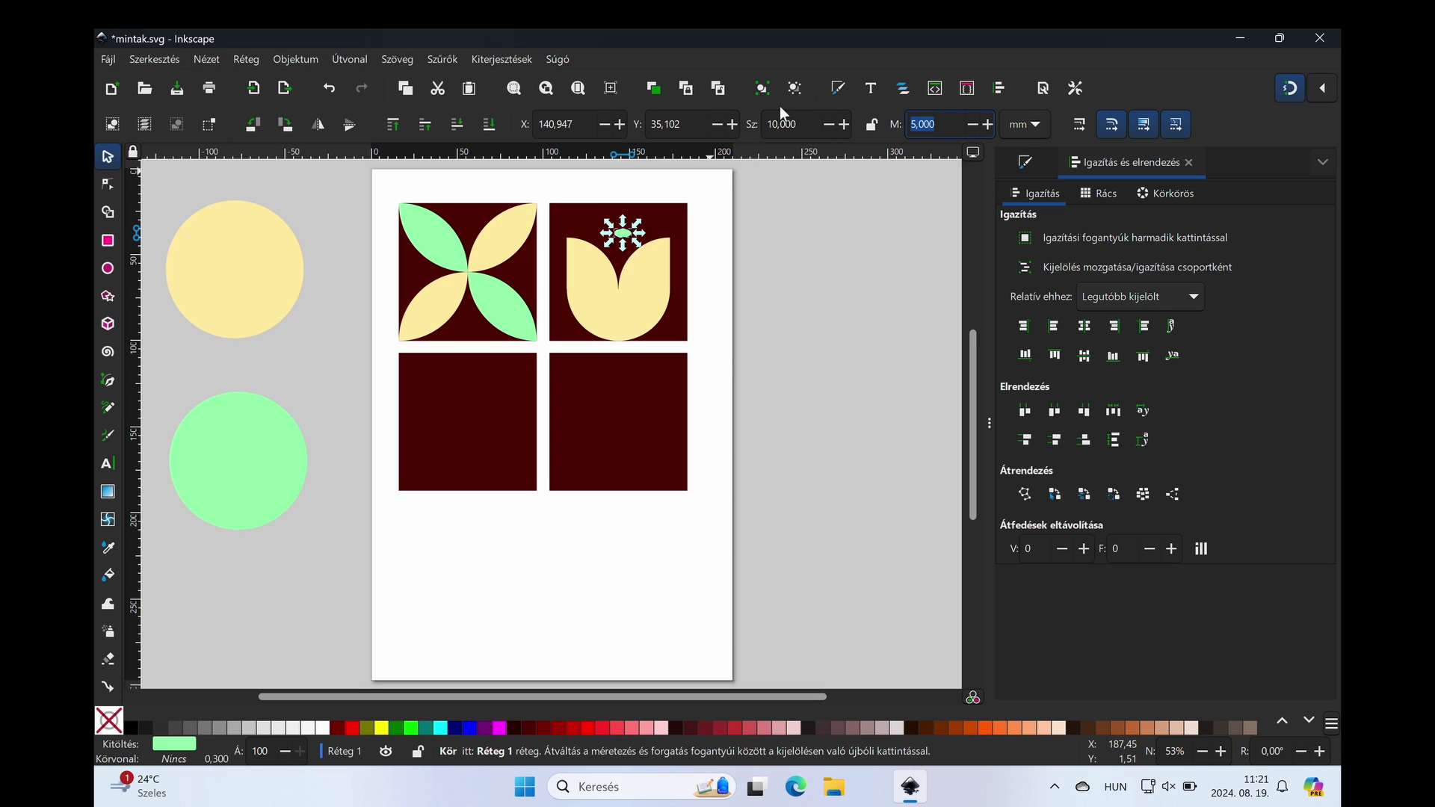
pyautogui.write('10,000')
pyautogui.press('Return')
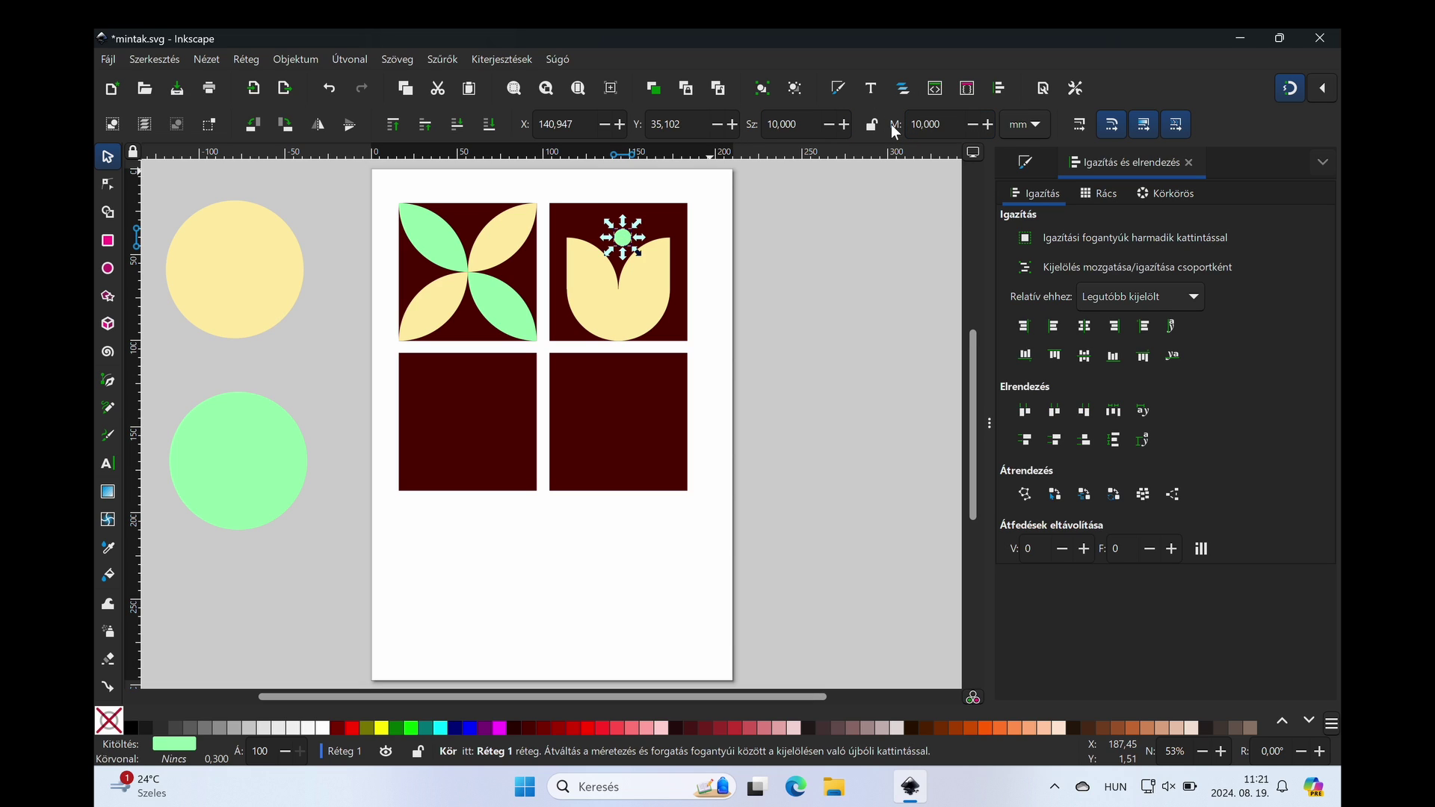
pyautogui.keyDown('shift'); pyautogui.click(641, 285); pyautogui.keyUp('shift')
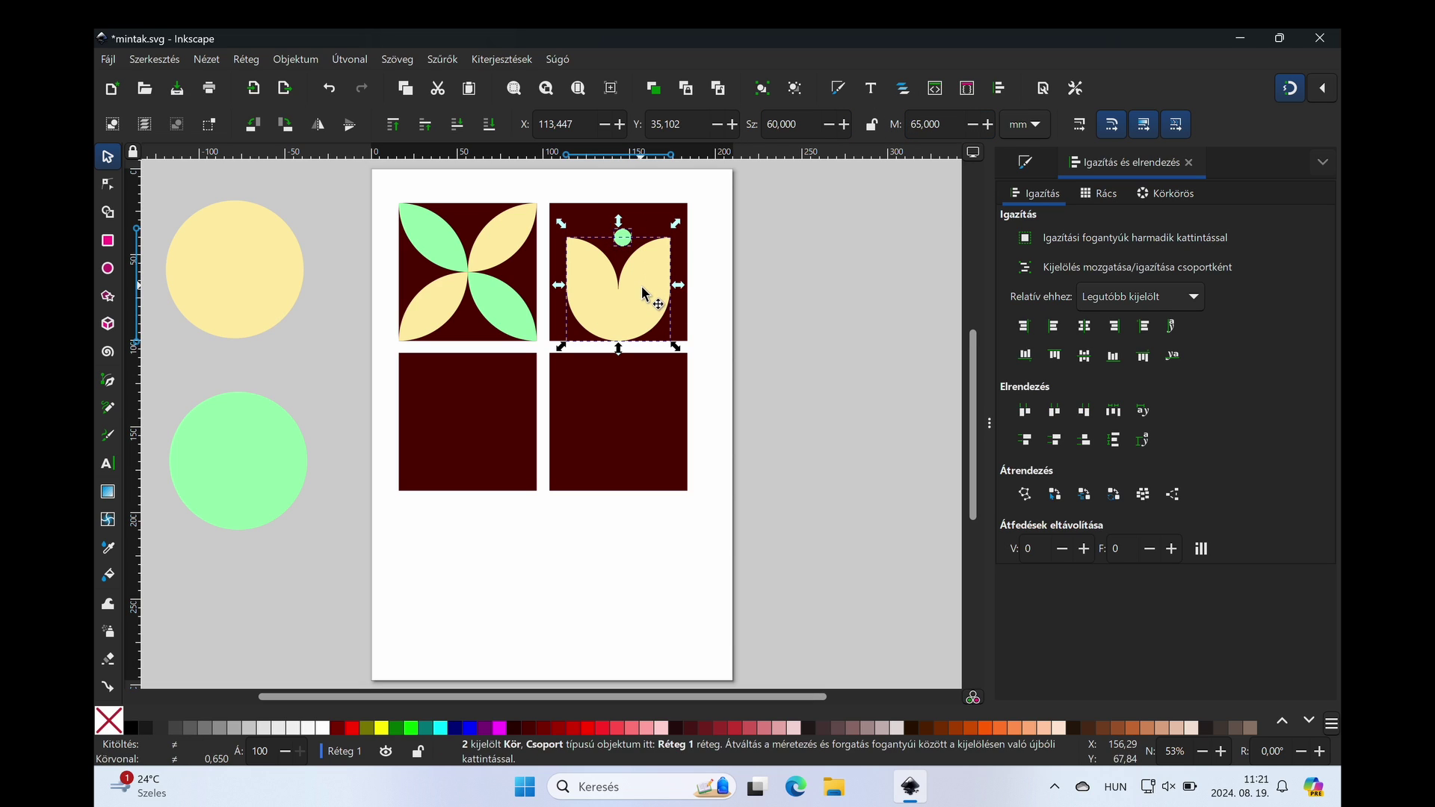
pyautogui.click(1084, 326)
pyautogui.click(834, 355)
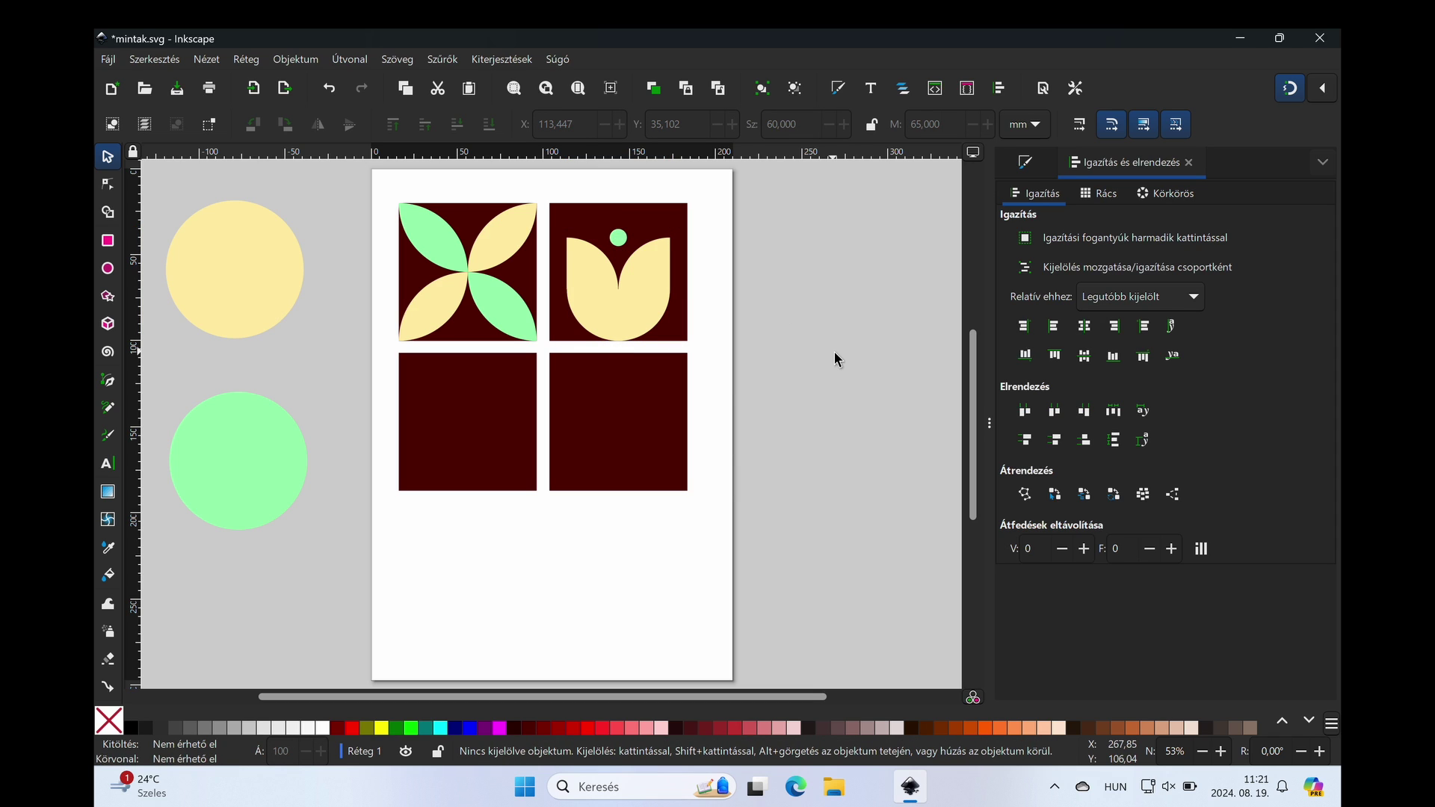
# Step: Align the tulip group to the dark square's bottom edge
pyautogui.click(632, 311)
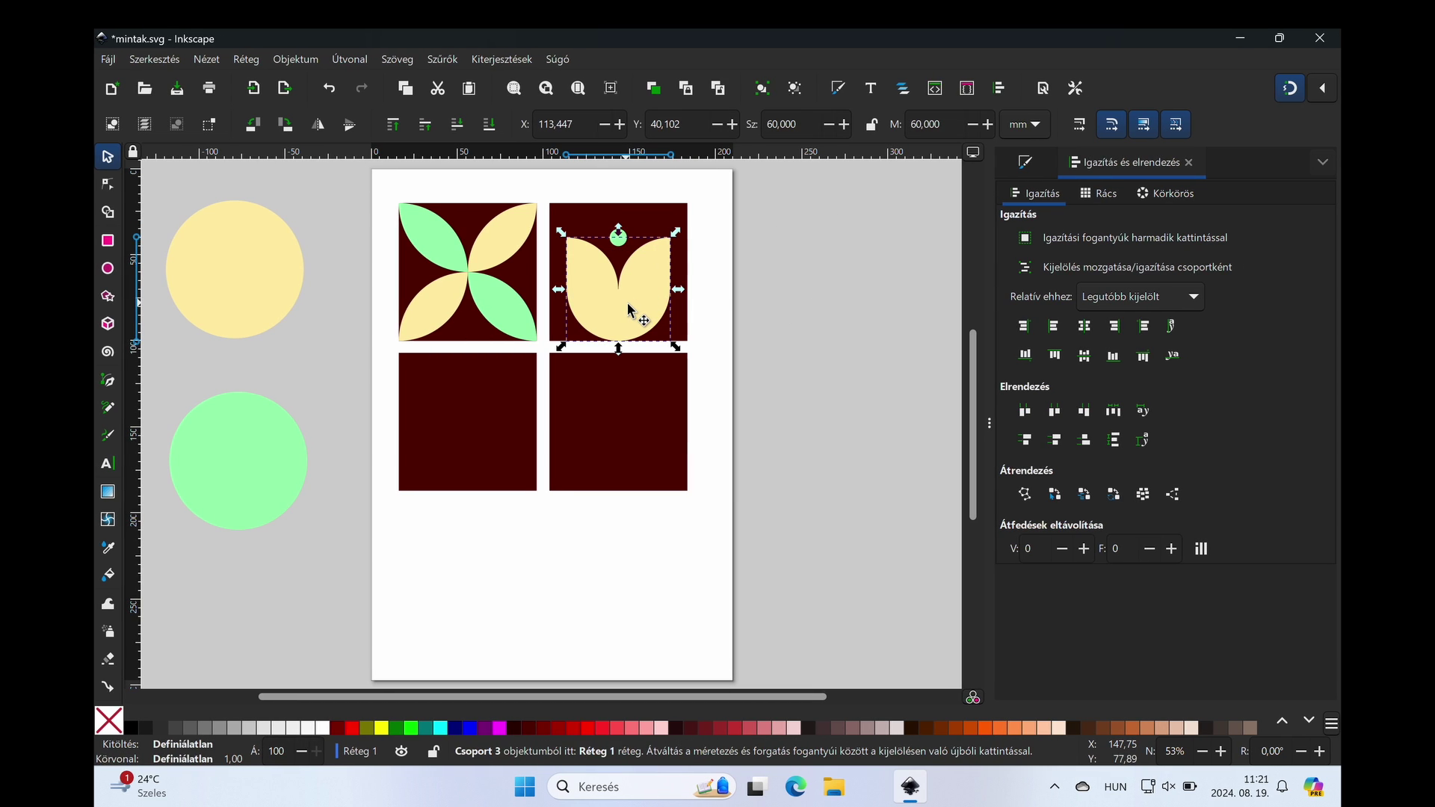
pyautogui.keyDown('shift'); pyautogui.click(680, 325); pyautogui.keyUp('shift')
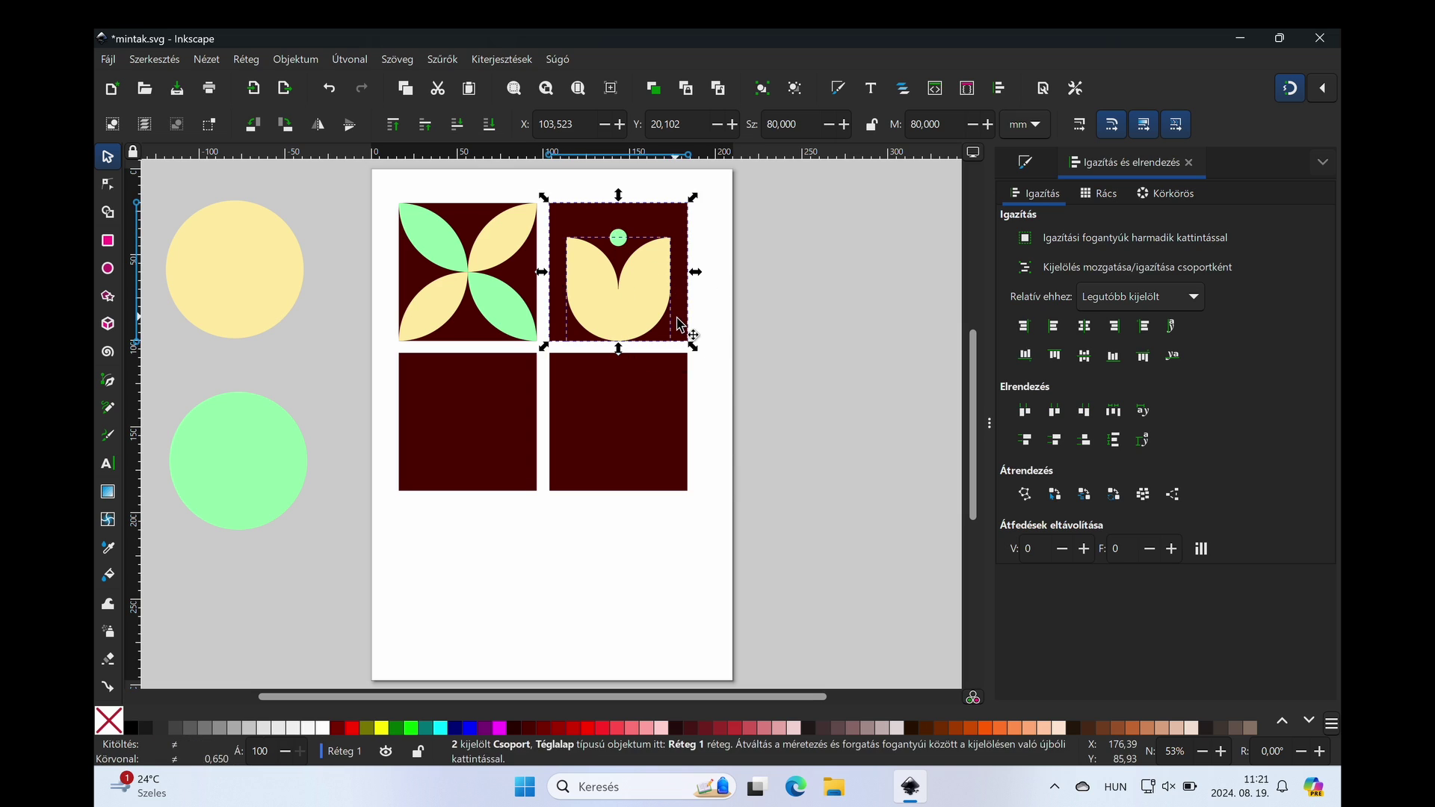
pyautogui.click(1026, 356)
pyautogui.click(1113, 355)
pyautogui.click(761, 357)
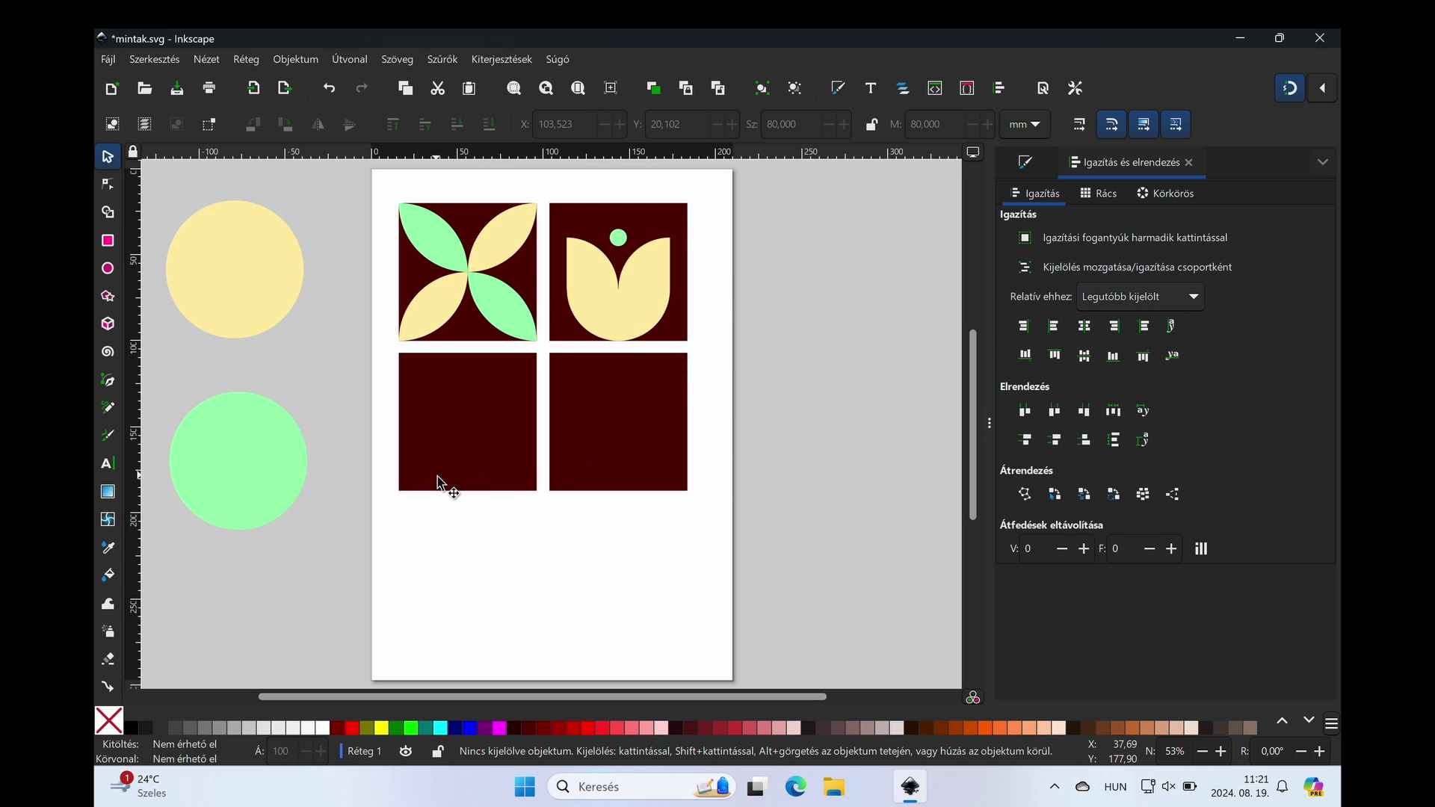
pyautogui.hotkey('alt', 'Tab')
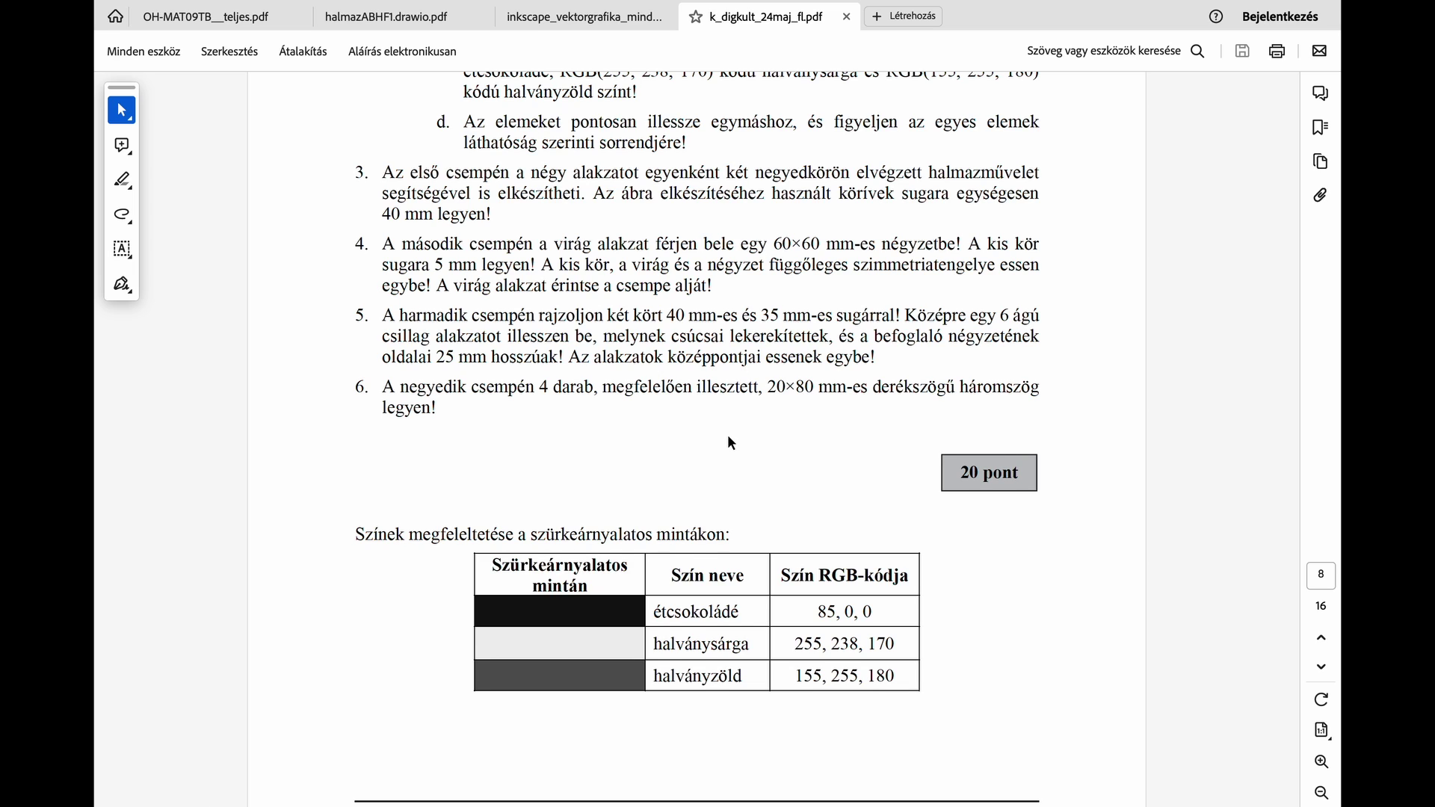
pyautogui.scroll(-3, 728, 437)
pyautogui.scroll(-2, 728, 434)
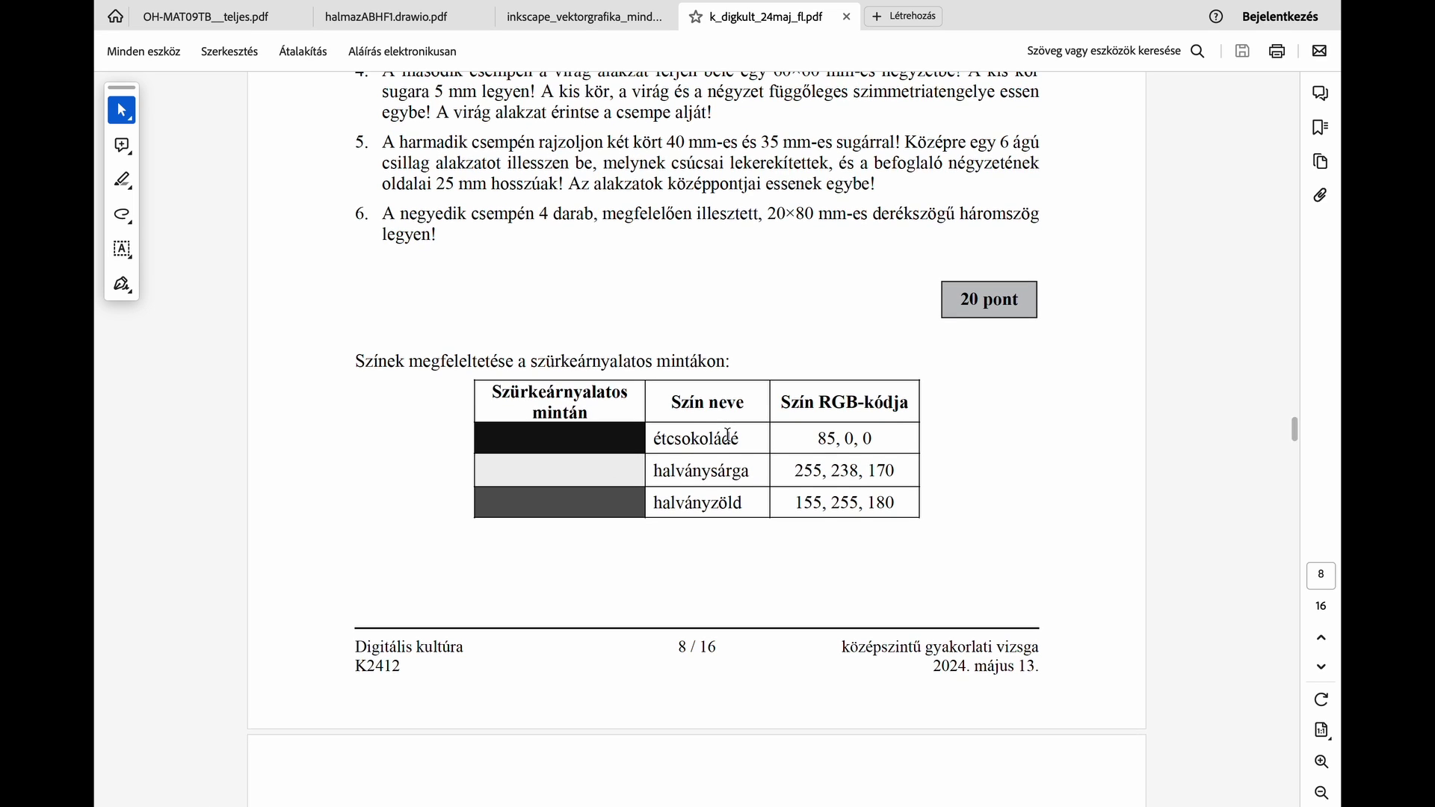
pyautogui.scroll(-1, 727, 433)
pyautogui.scroll(-7, 727, 433)
pyautogui.scroll(-5, 727, 434)
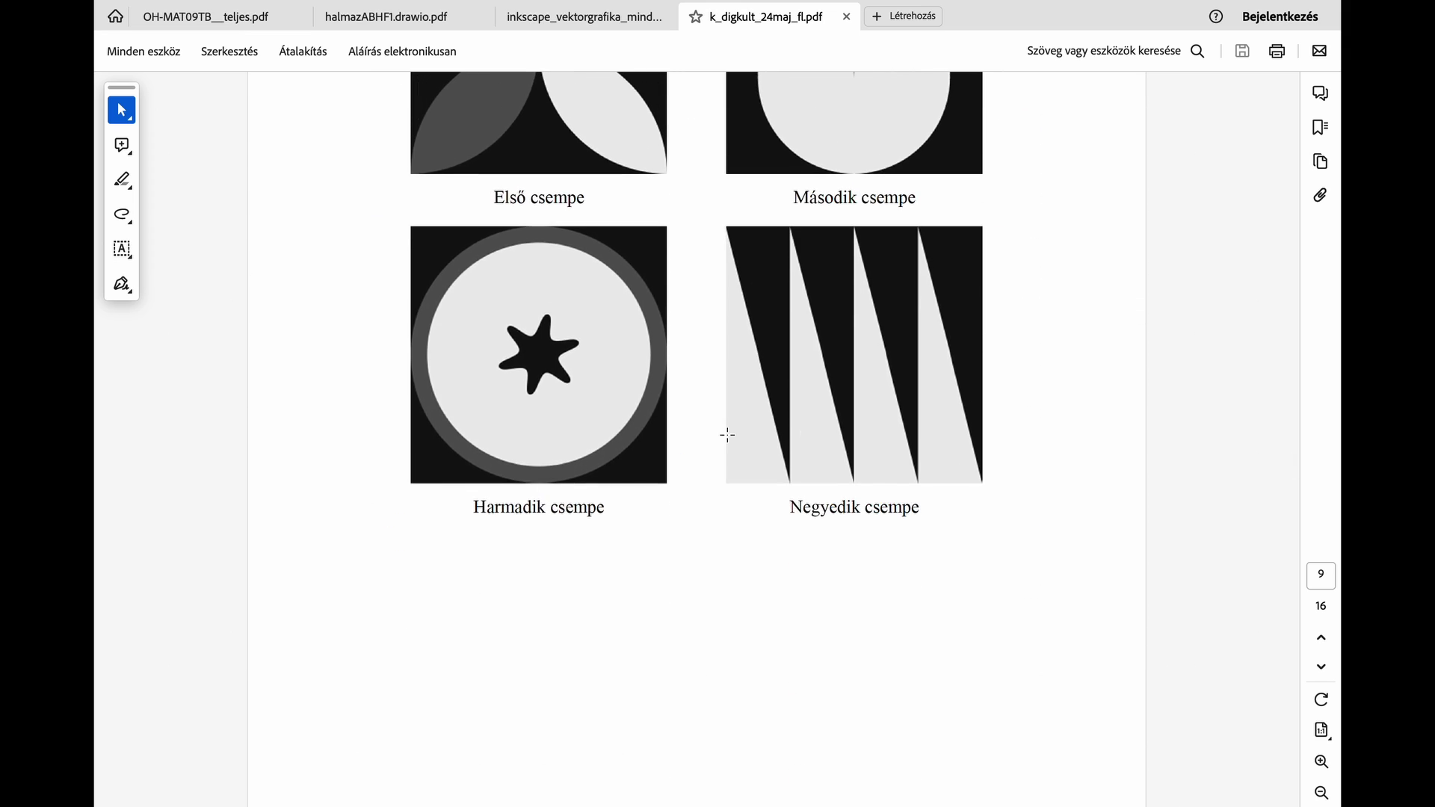
pyautogui.scroll(1, 727, 434)
pyautogui.scroll(3, 727, 435)
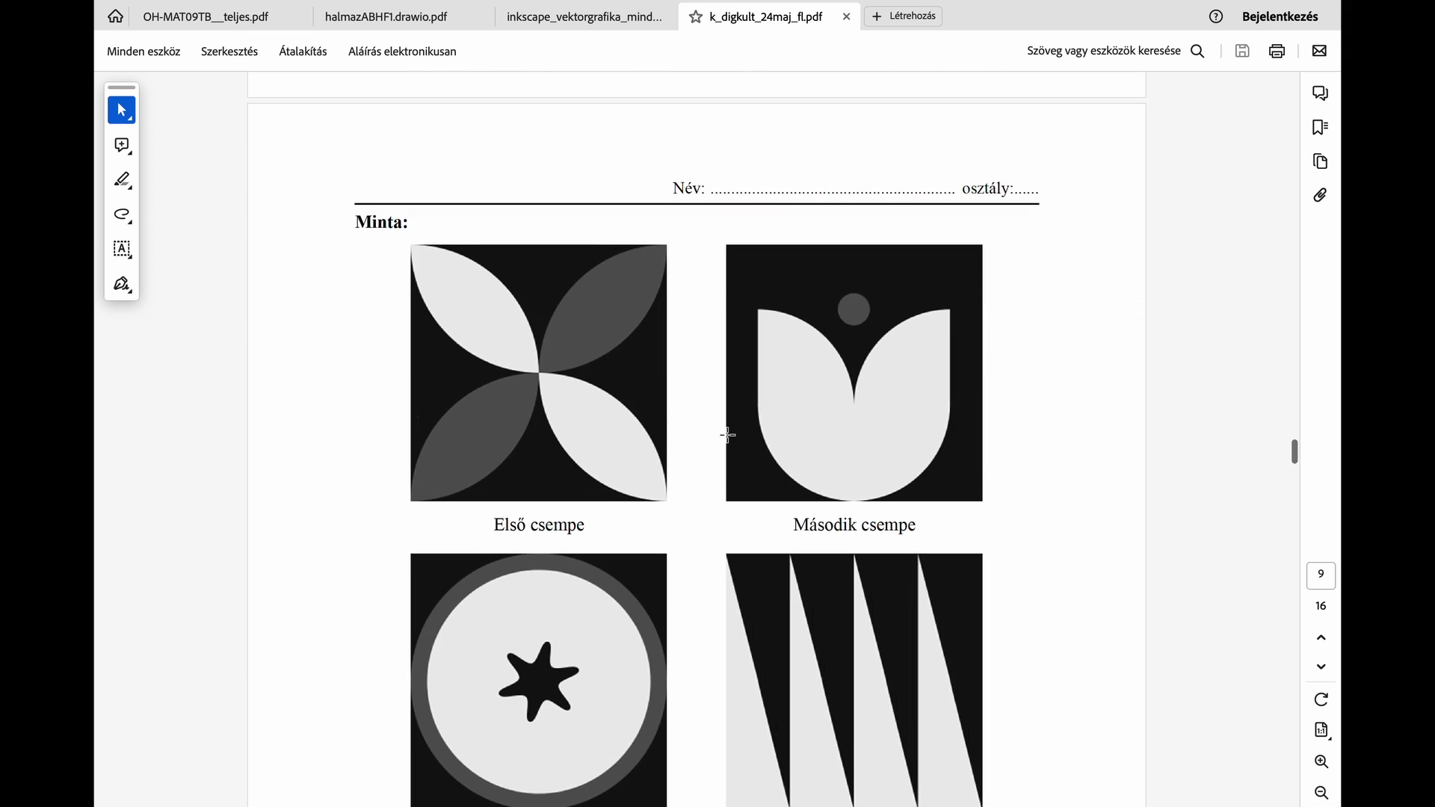
pyautogui.scroll(5, 728, 434)
pyautogui.scroll(4, 727, 434)
pyautogui.scroll(1, 727, 434)
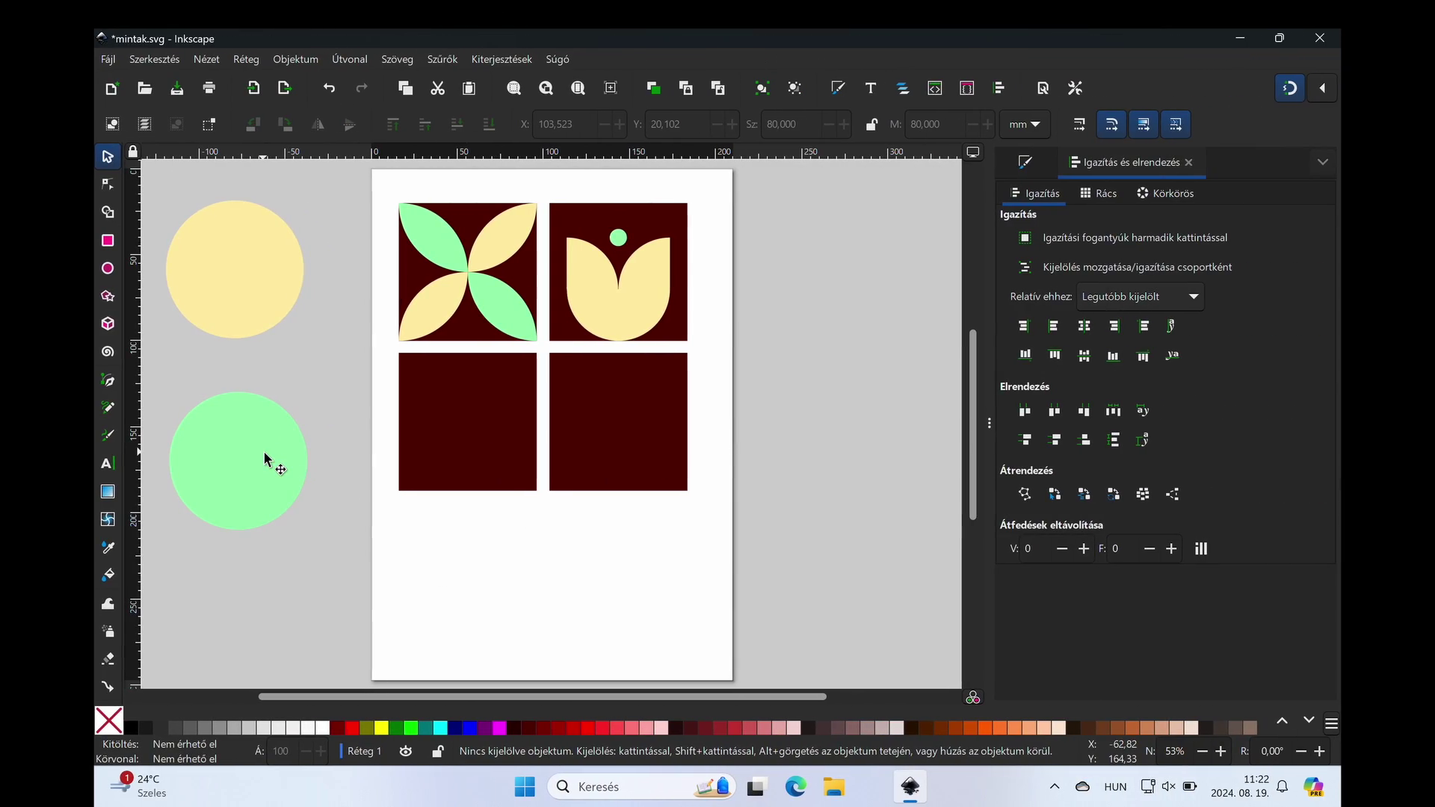
# Step: Move the green circle into the lower-left tile and put a 70 × 70 mm yellow circle on it
pyautogui.click(263, 452)
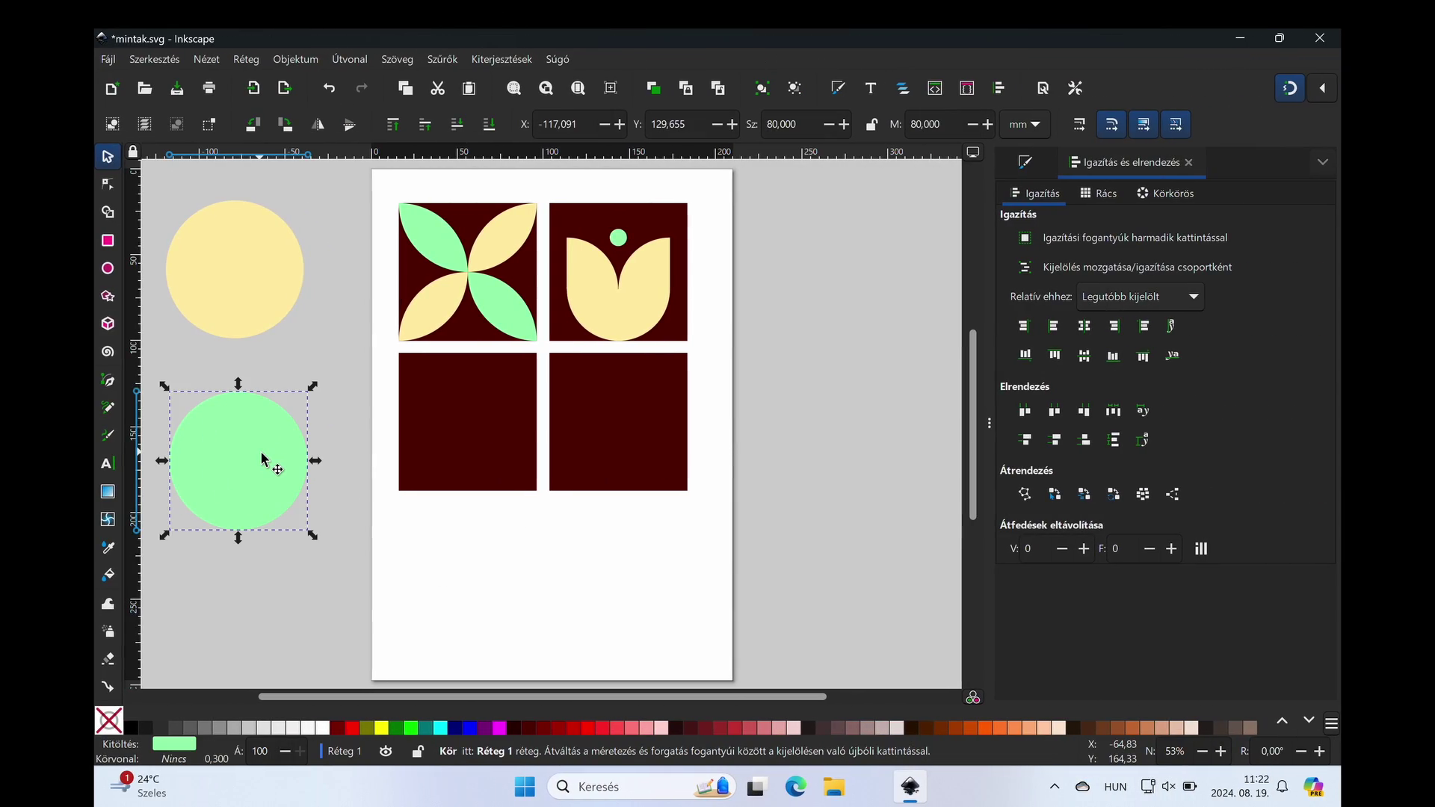
pyautogui.moveTo(263, 458); pyautogui.dragTo(496, 420)
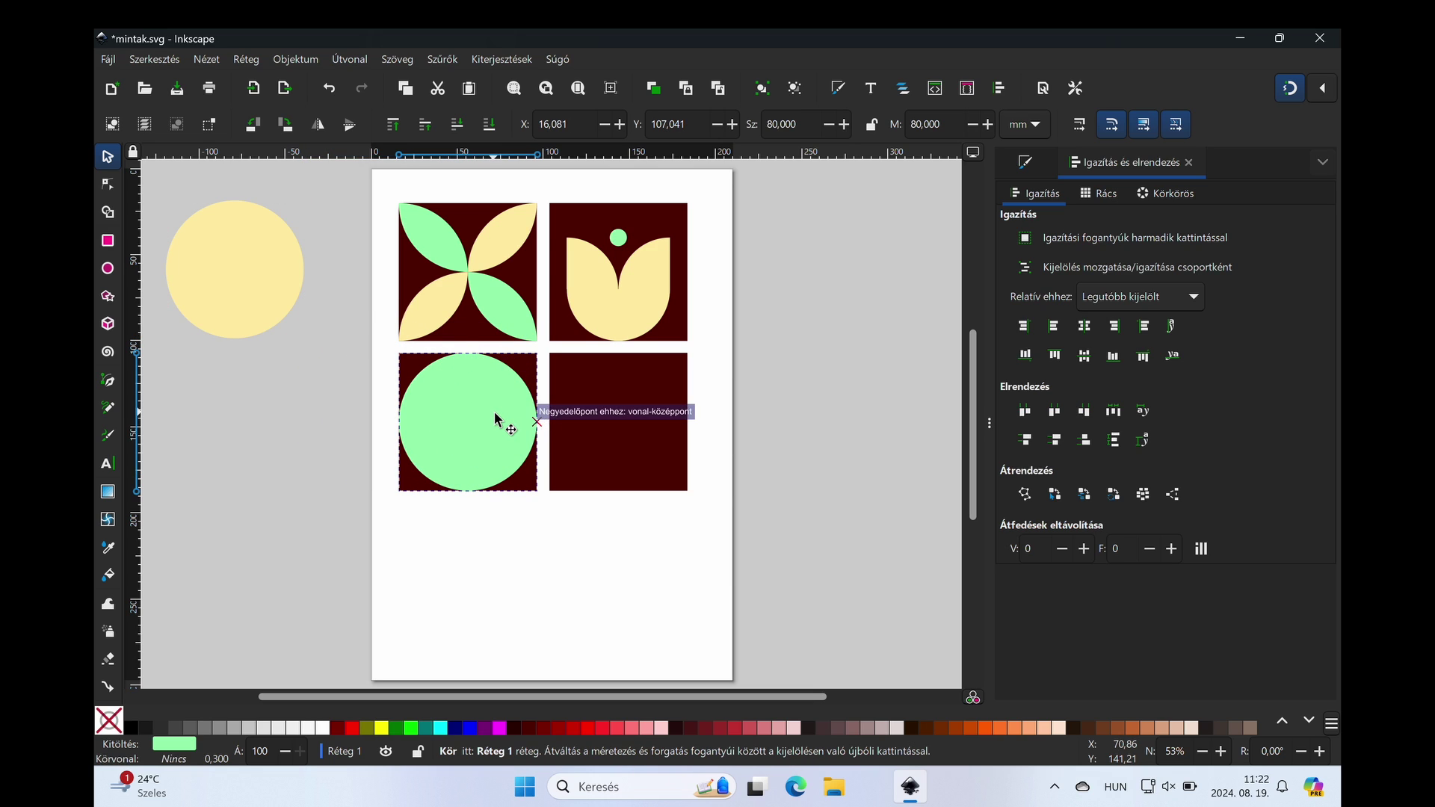
pyautogui.click(230, 288)
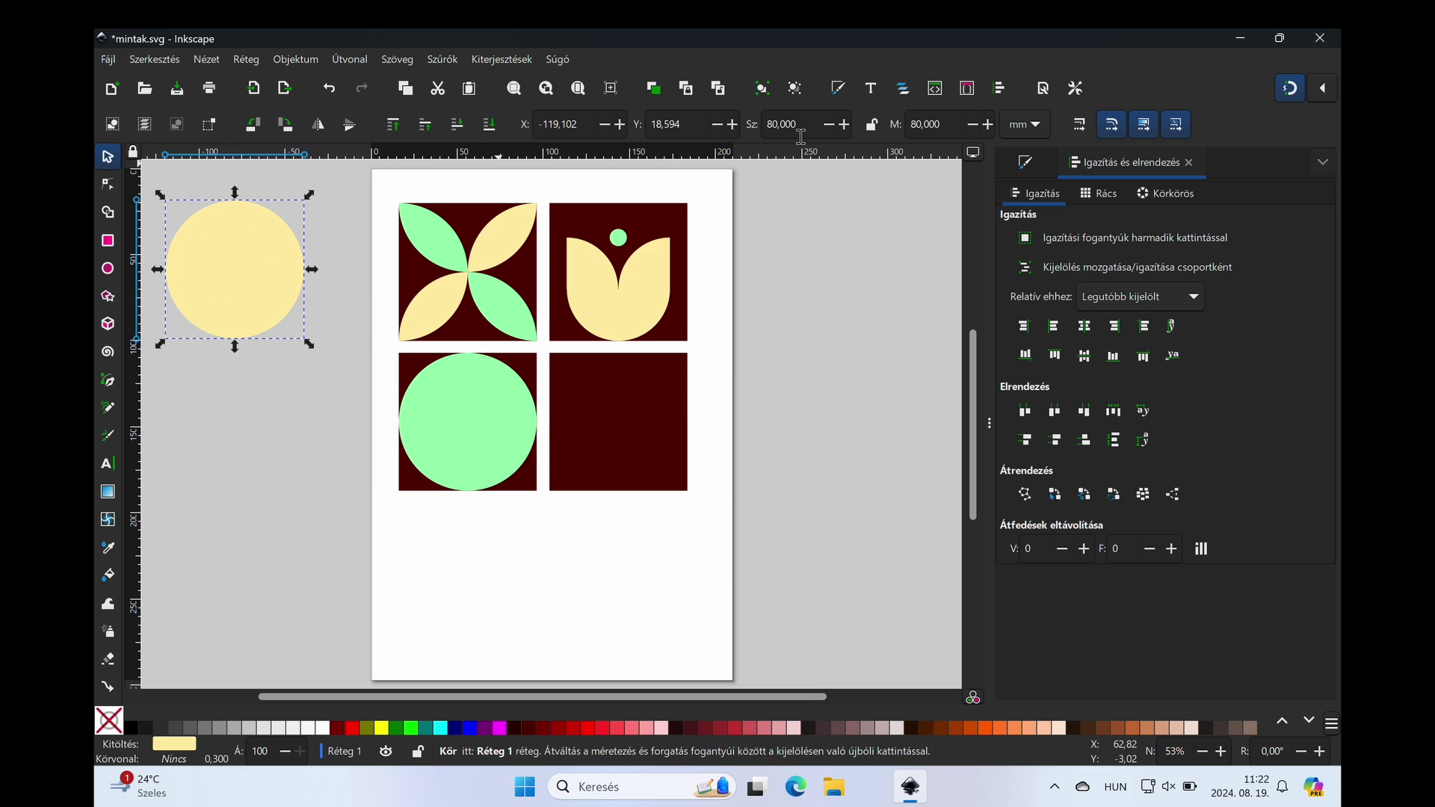
pyautogui.moveTo(801, 127); pyautogui.dragTo(743, 131)
pyautogui.write('70')
pyautogui.press('Tab')
pyautogui.write('70')
pyautogui.press('Return')
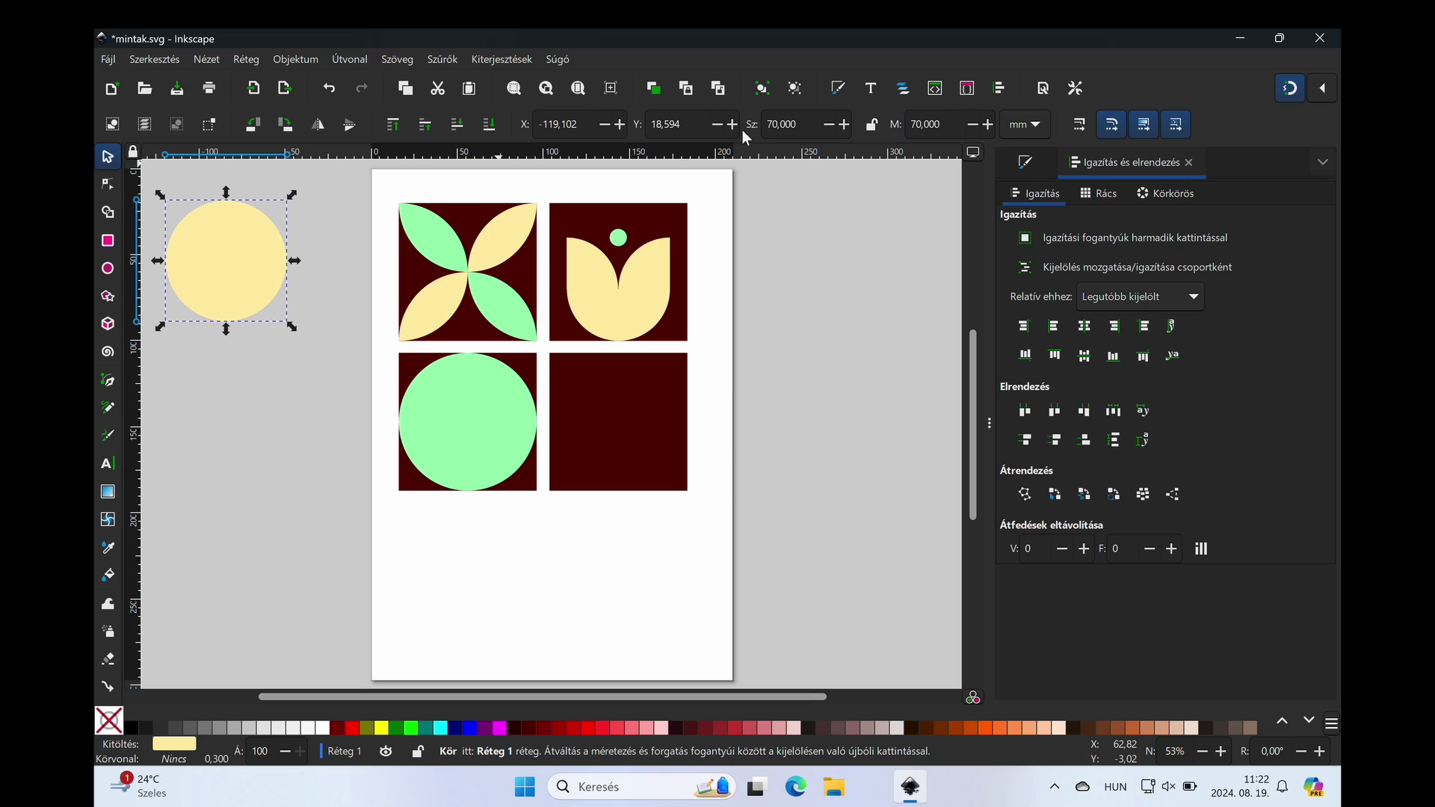
pyautogui.moveTo(224, 262); pyautogui.dragTo(468, 424)
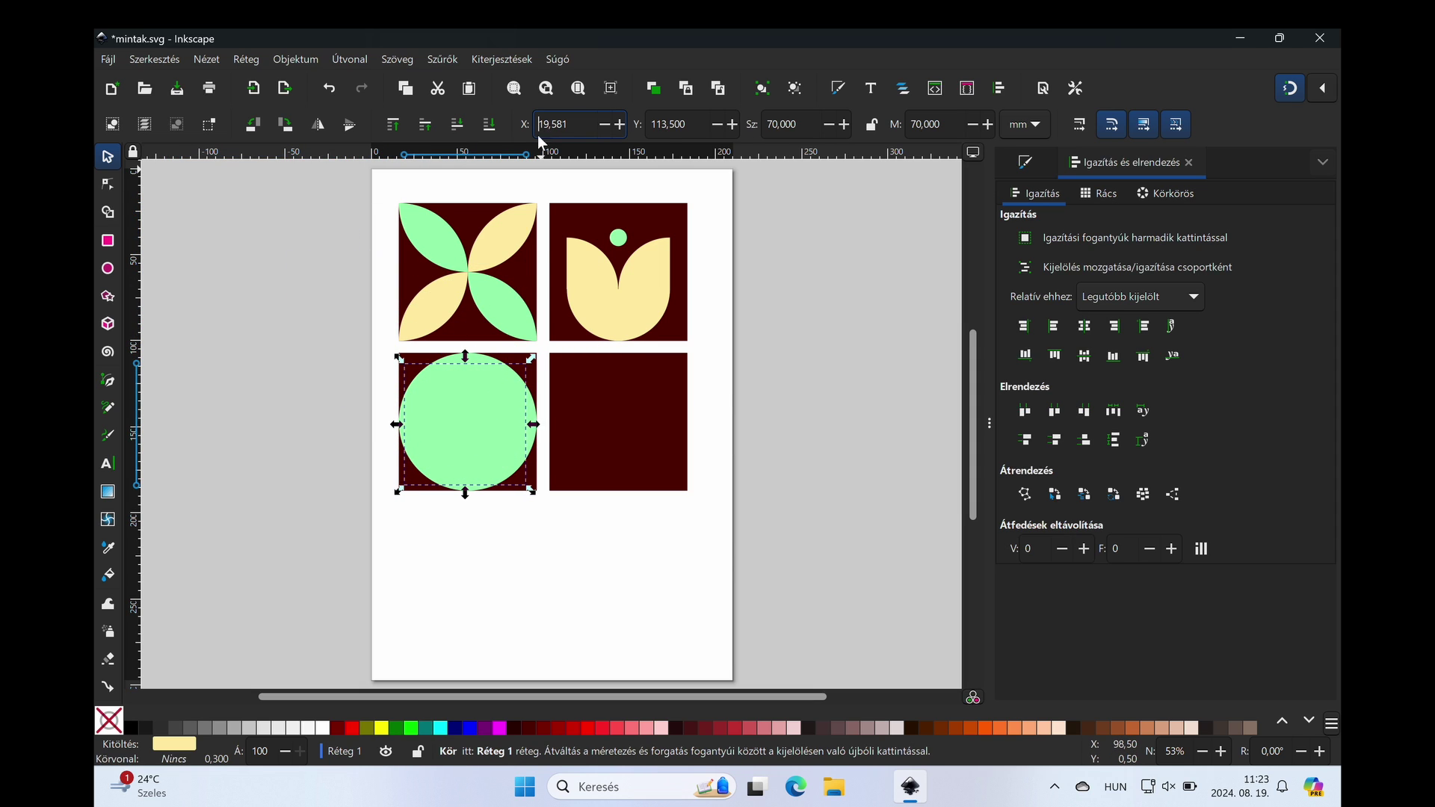
# Step: Reorder objects in the Layers and Objects panel so the yellow circle sits above the green one
pyautogui.click(249, 59)
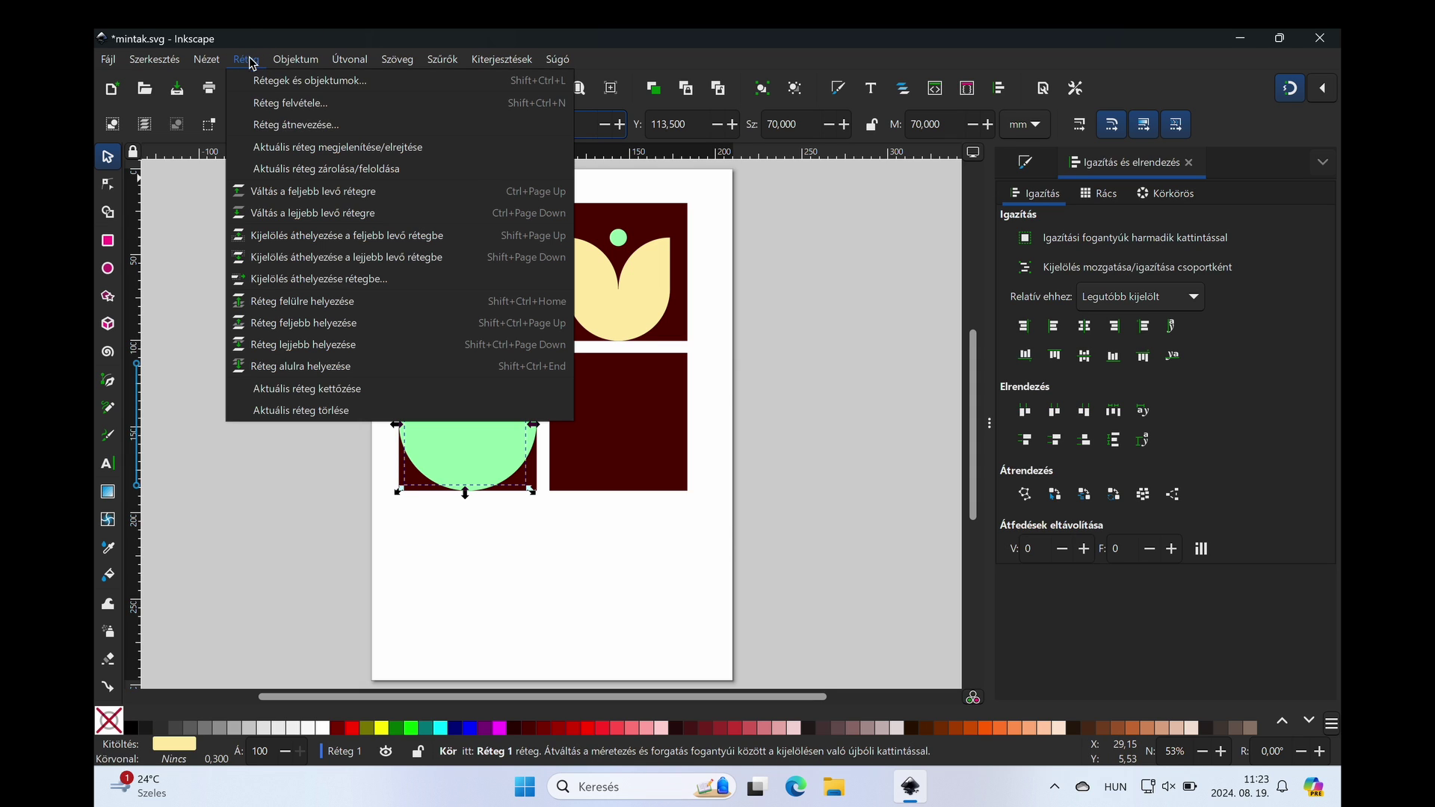
pyautogui.click(319, 80)
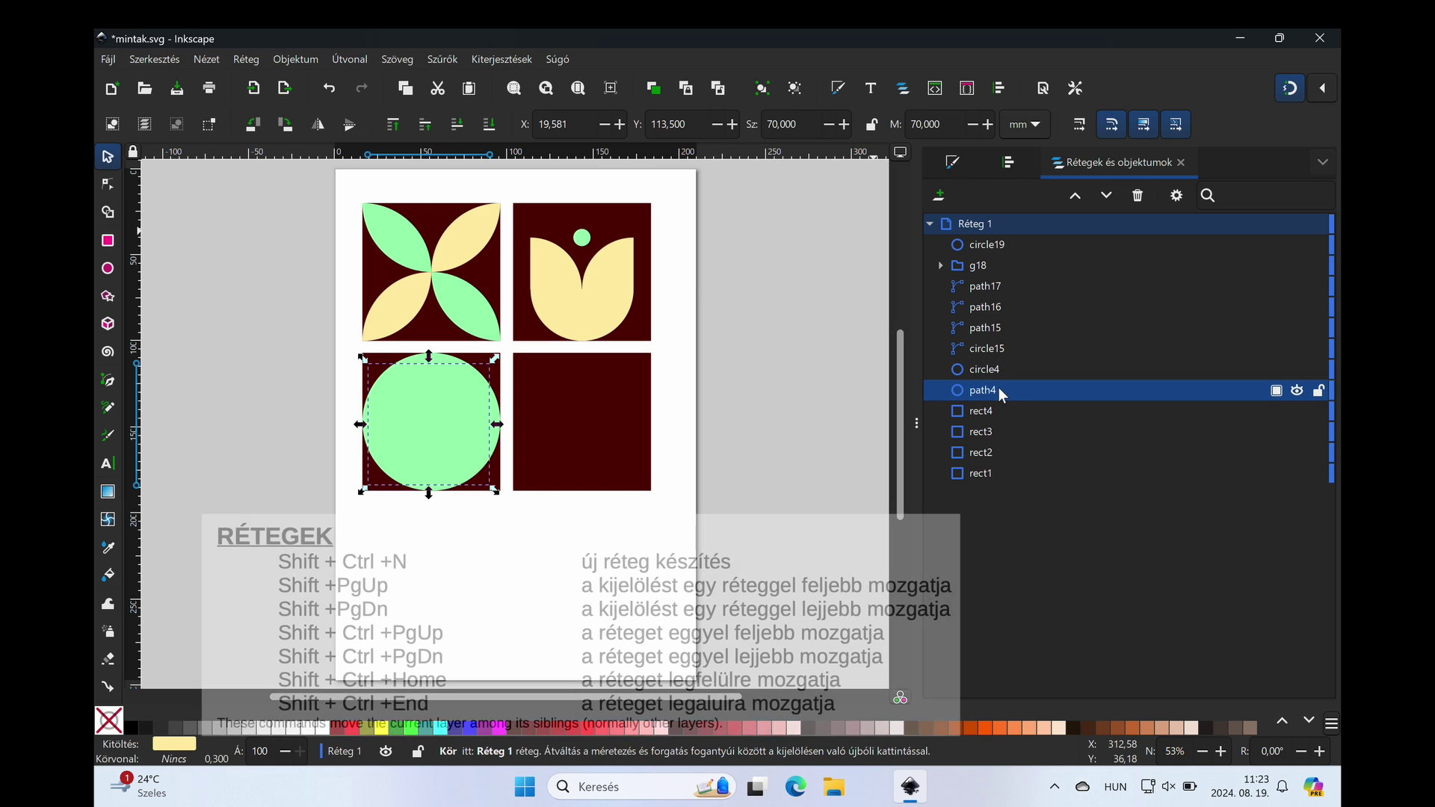
pyautogui.moveTo(993, 368); pyautogui.dragTo(994, 234)
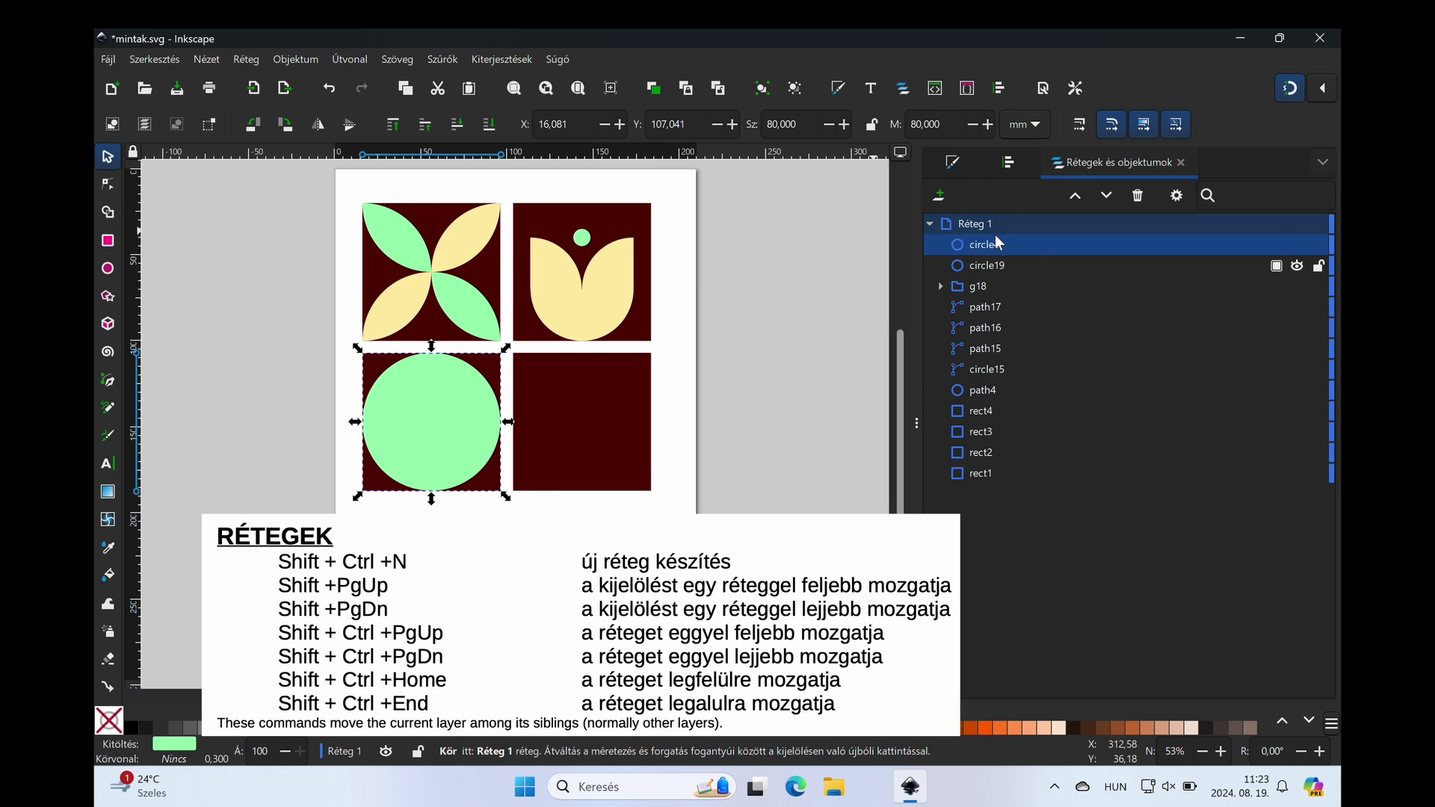
pyautogui.click(988, 266)
pyautogui.click(988, 371)
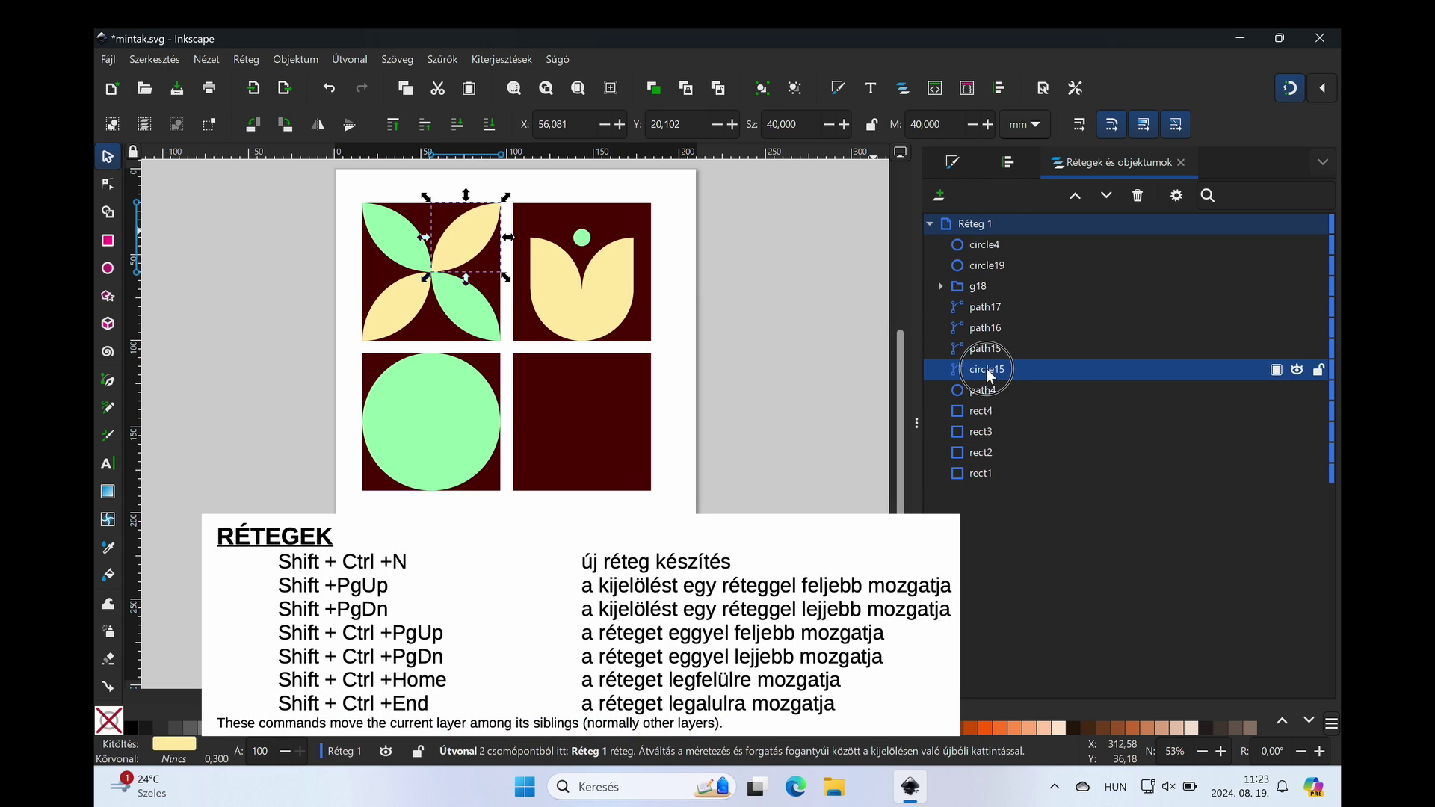
pyautogui.click(453, 428)
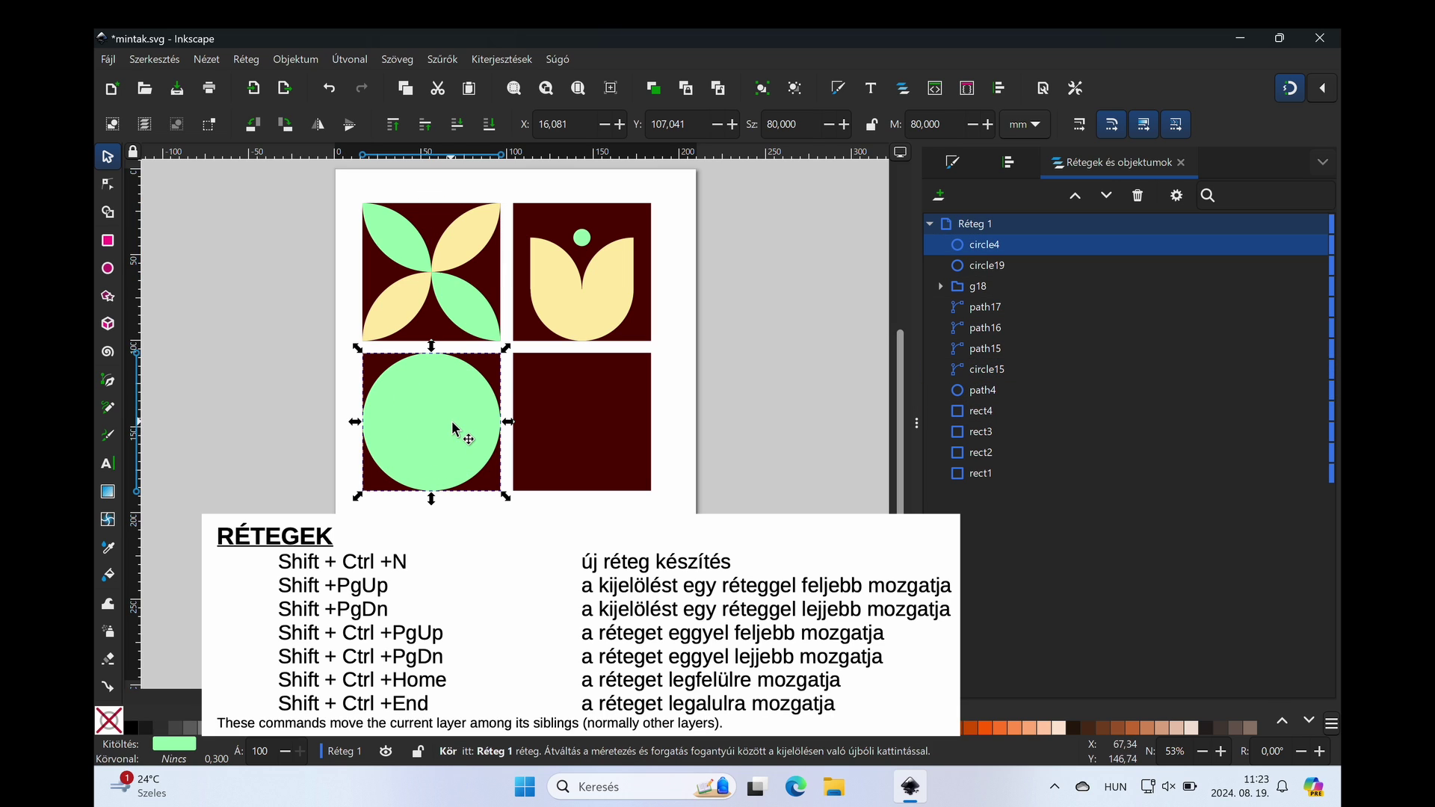
pyautogui.moveTo(990, 248); pyautogui.dragTo(988, 269)
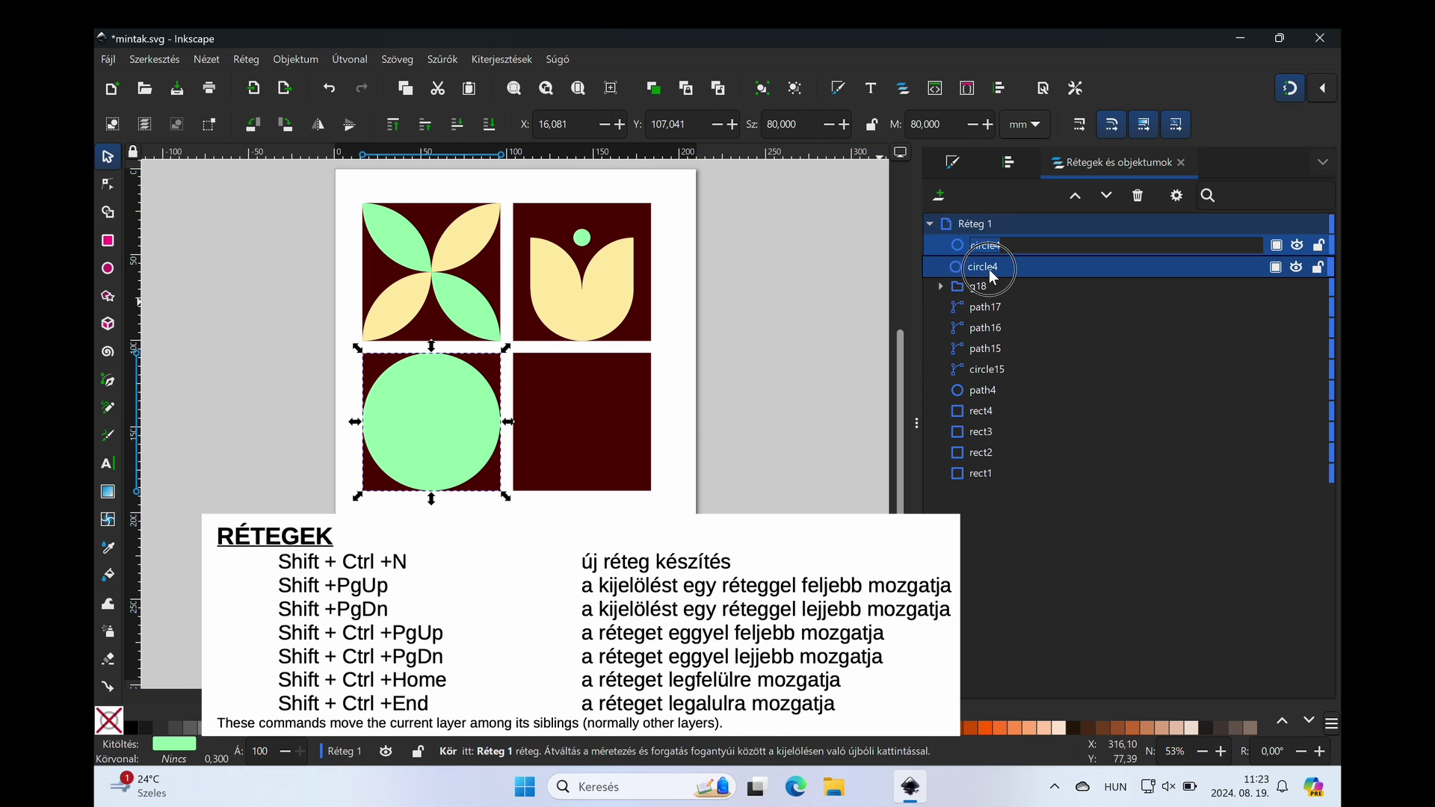
pyautogui.click(428, 441)
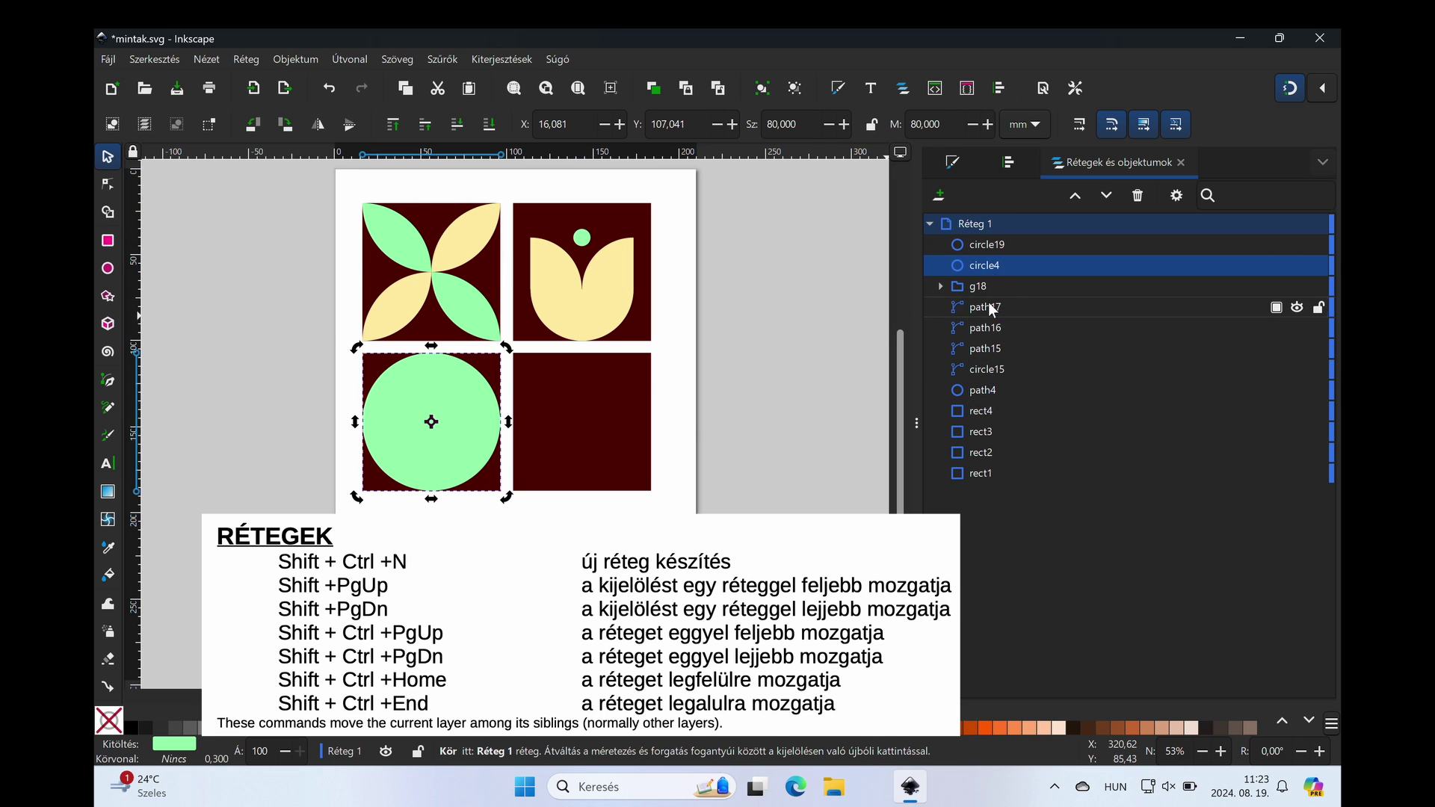
pyautogui.click(984, 366)
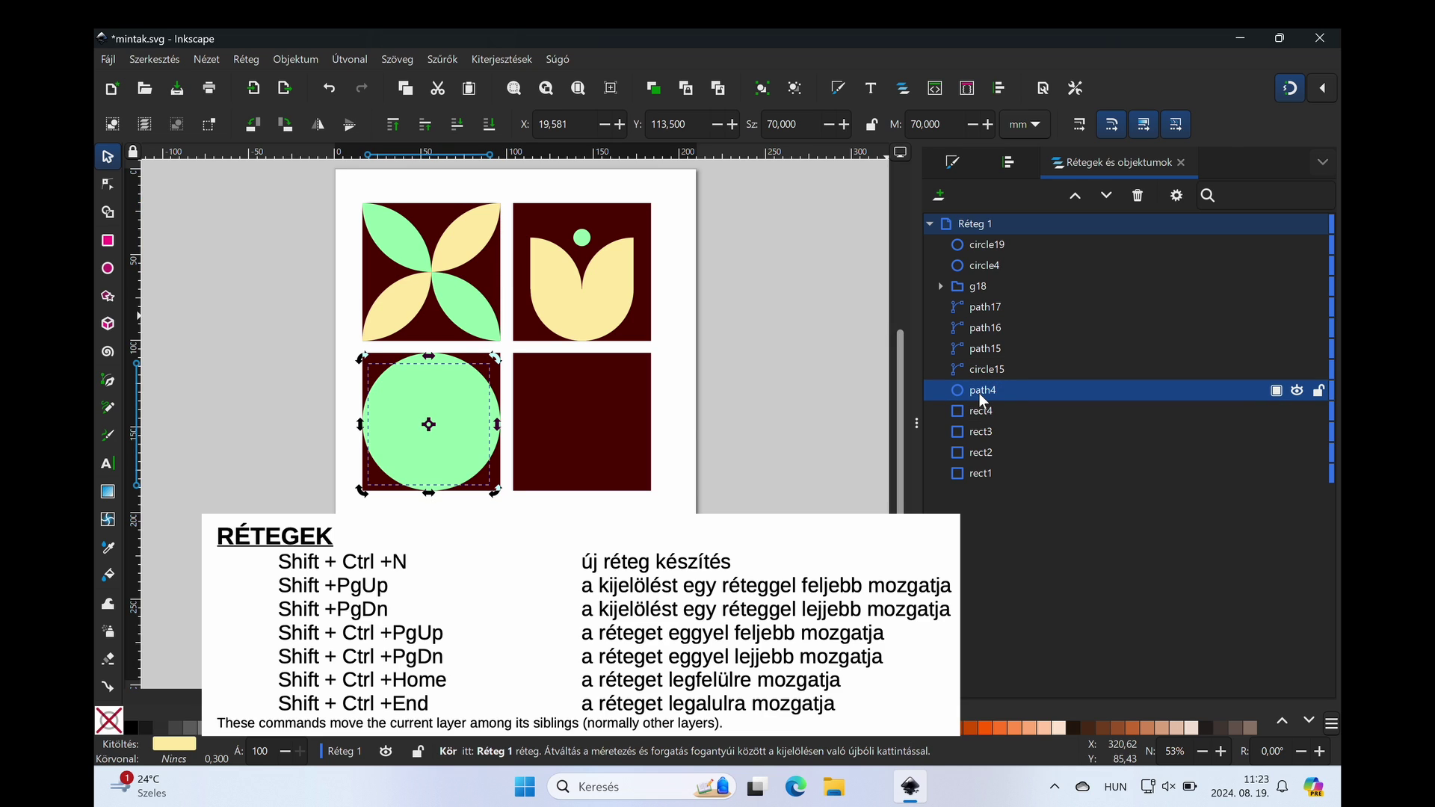
pyautogui.moveTo(979, 393); pyautogui.dragTo(985, 273)
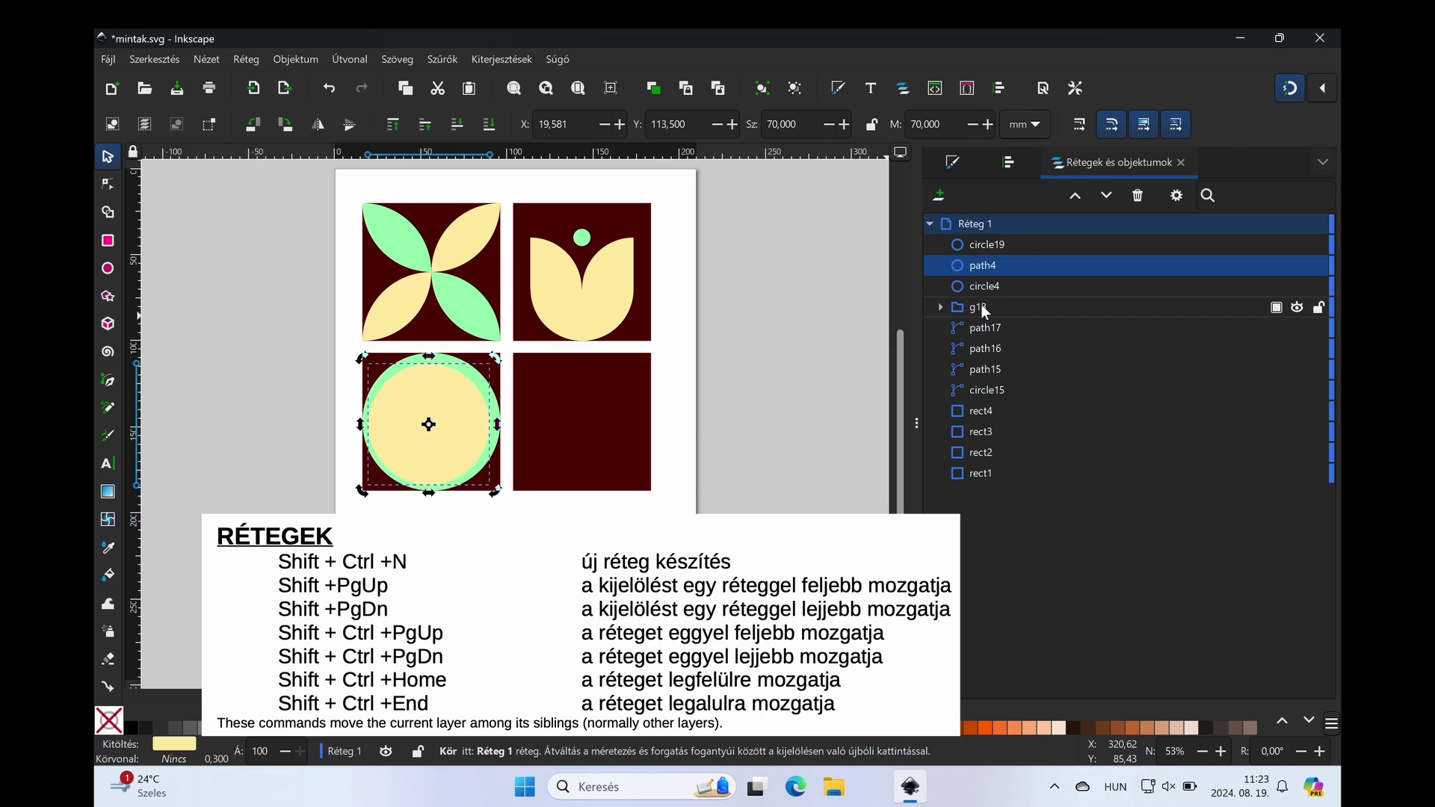
pyautogui.click(985, 243)
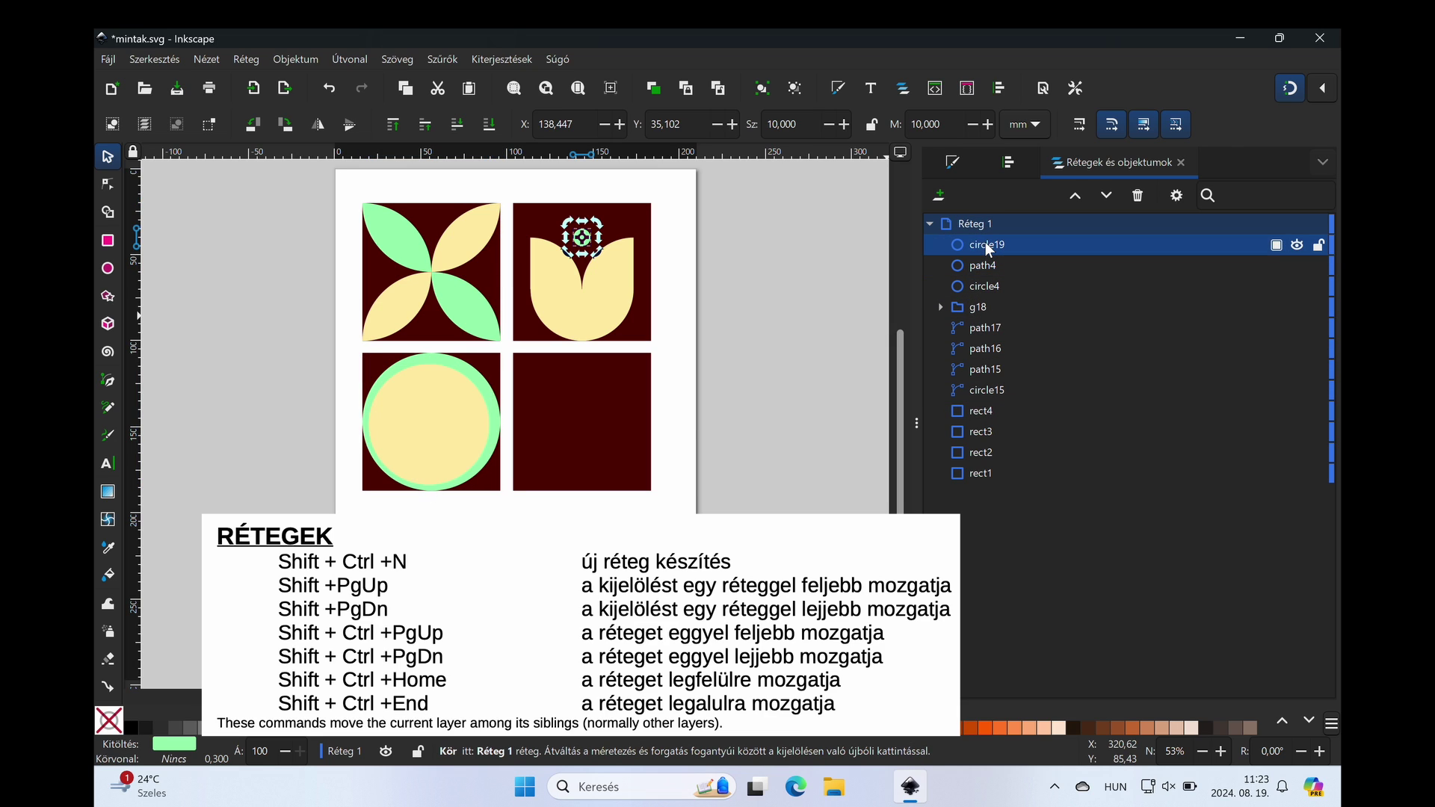
pyautogui.click(979, 266)
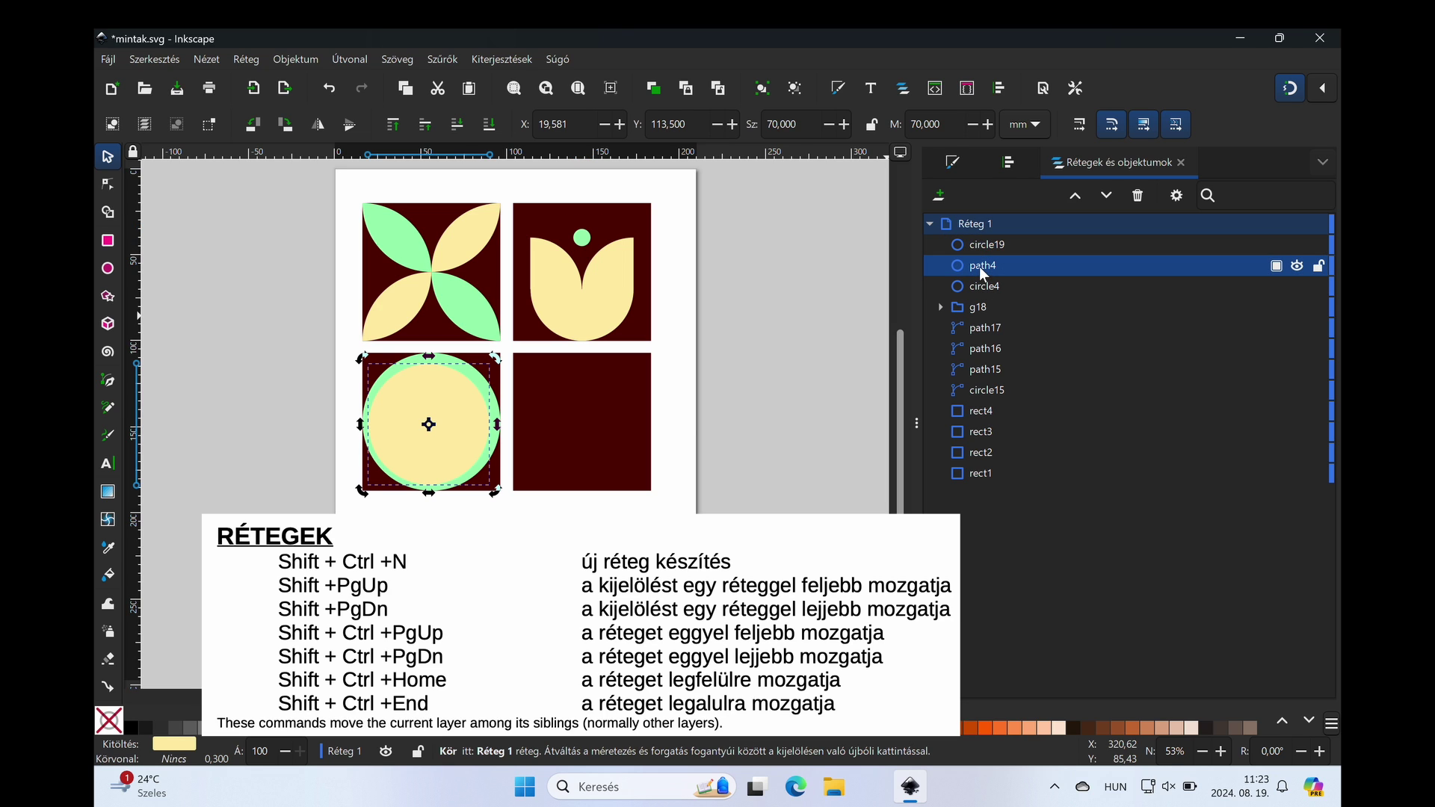
# Step: Centre the yellow and green circles on each other with Align and Distribute
pyautogui.click(1007, 165)
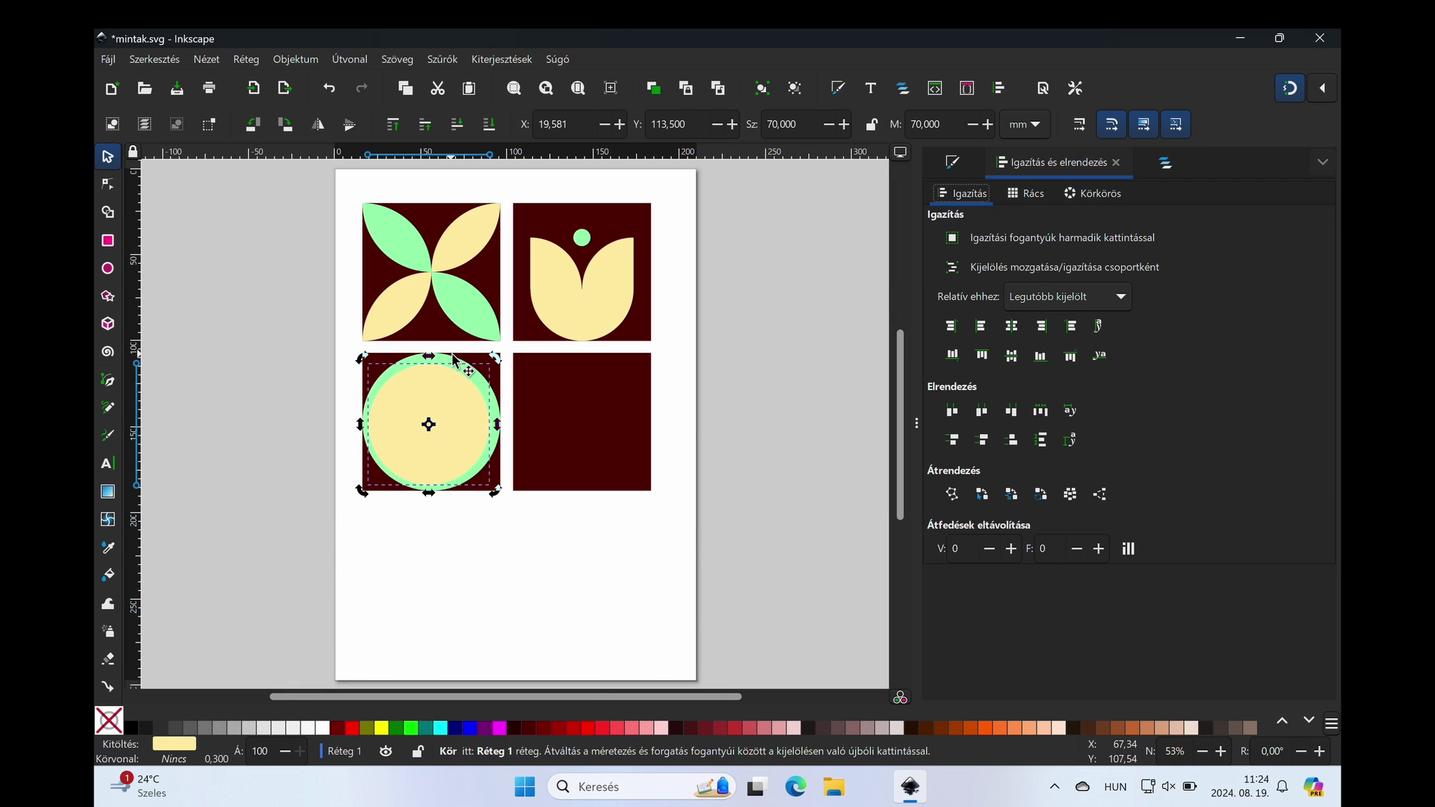
pyautogui.keyDown('shift'); pyautogui.click(465, 368); pyautogui.keyUp('shift')
pyautogui.click(1011, 325)
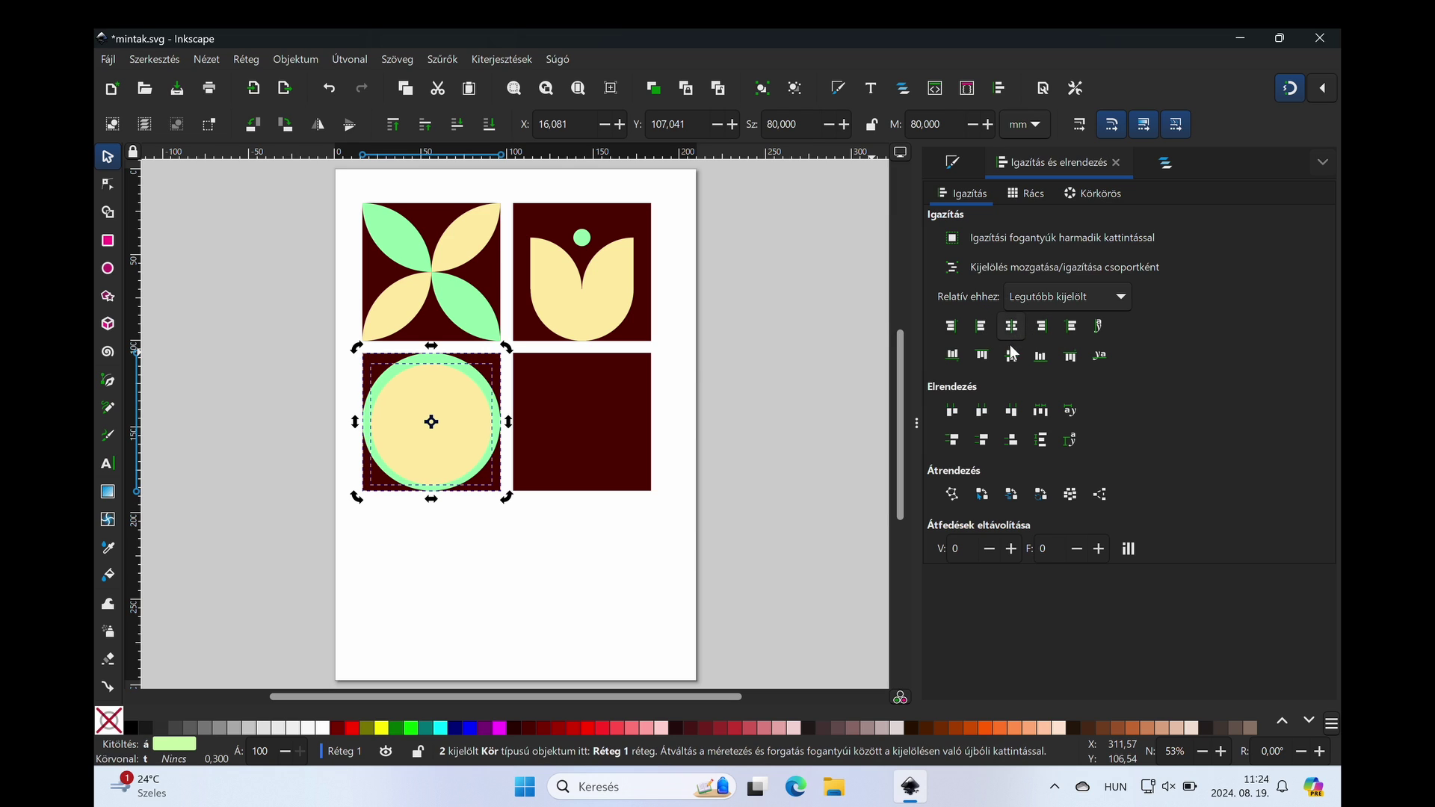
pyautogui.click(1012, 355)
pyautogui.click(526, 543)
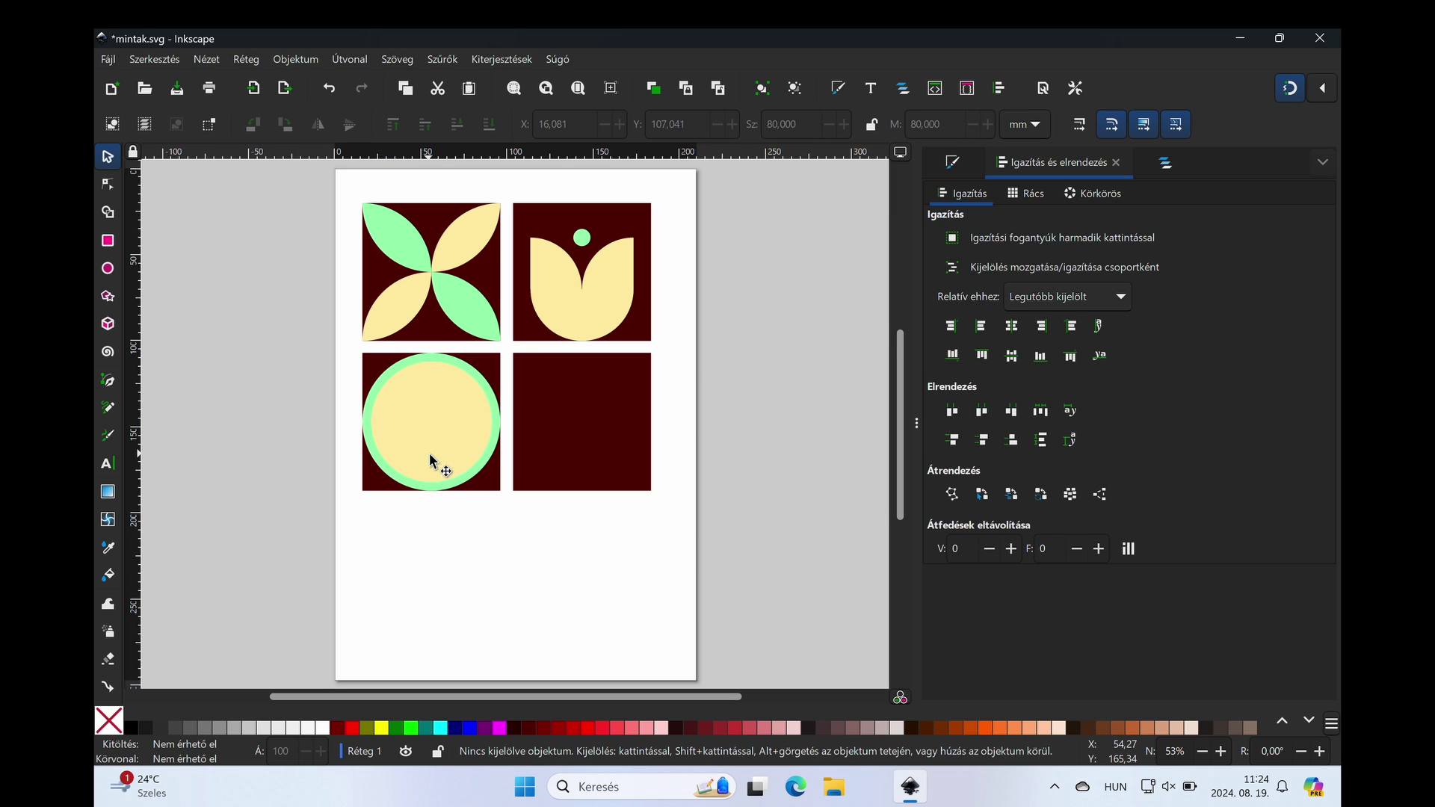
pyautogui.click(442, 422)
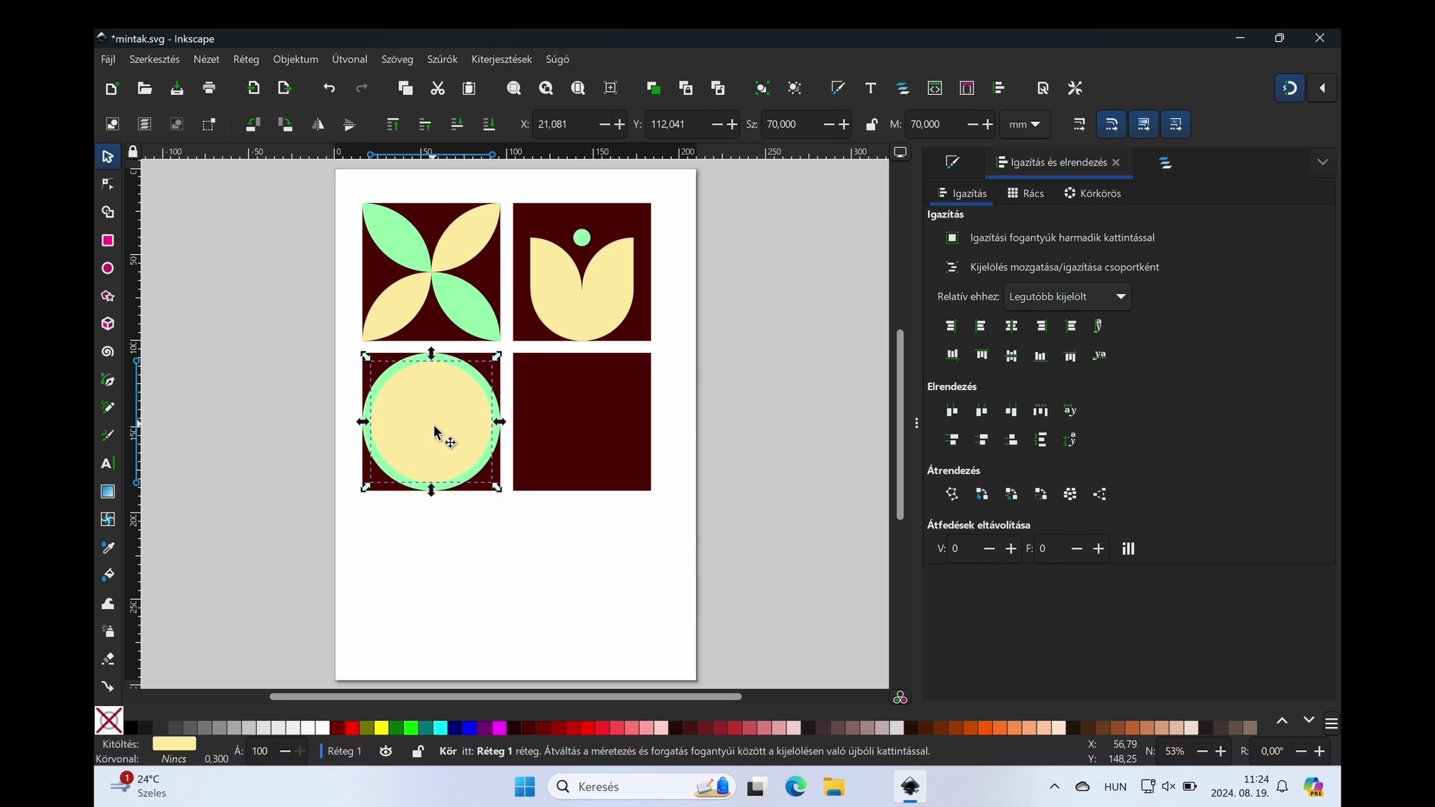
pyautogui.click(227, 424)
# Step: Draw a six-pointed star filled with the dark chocolate tile colour
pyautogui.click(106, 296)
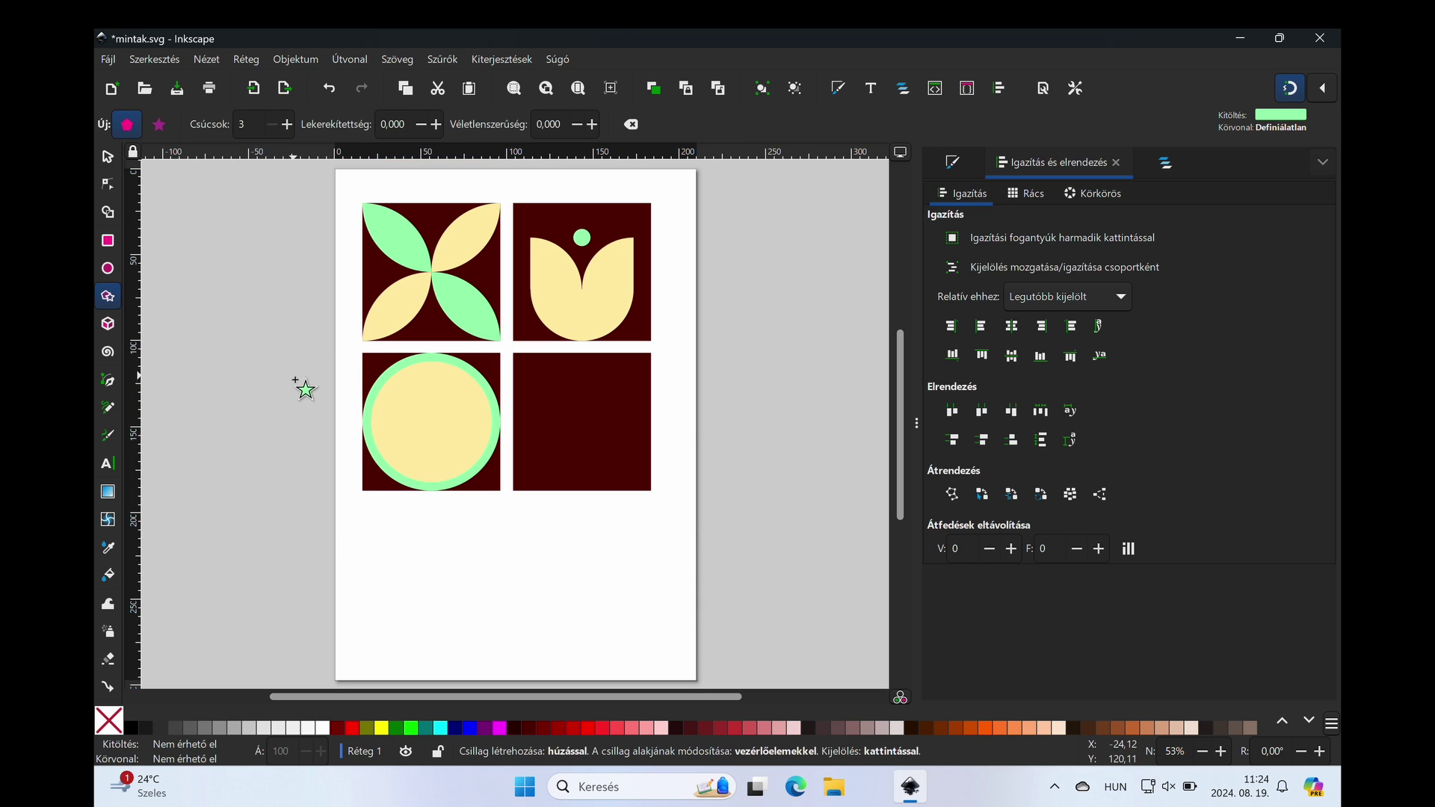
pyautogui.moveTo(211, 350); pyautogui.dragTo(284, 367)
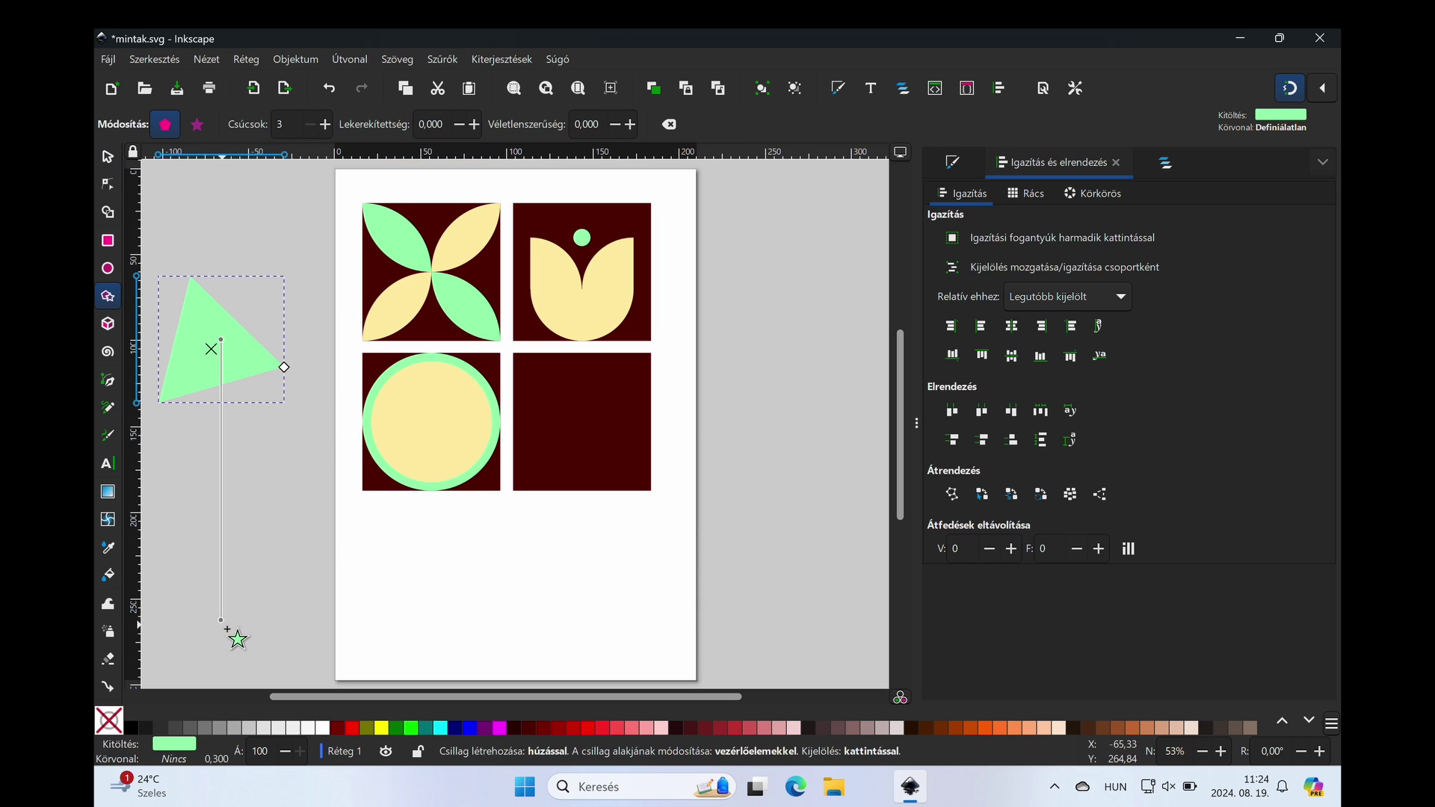
pyautogui.click(951, 161)
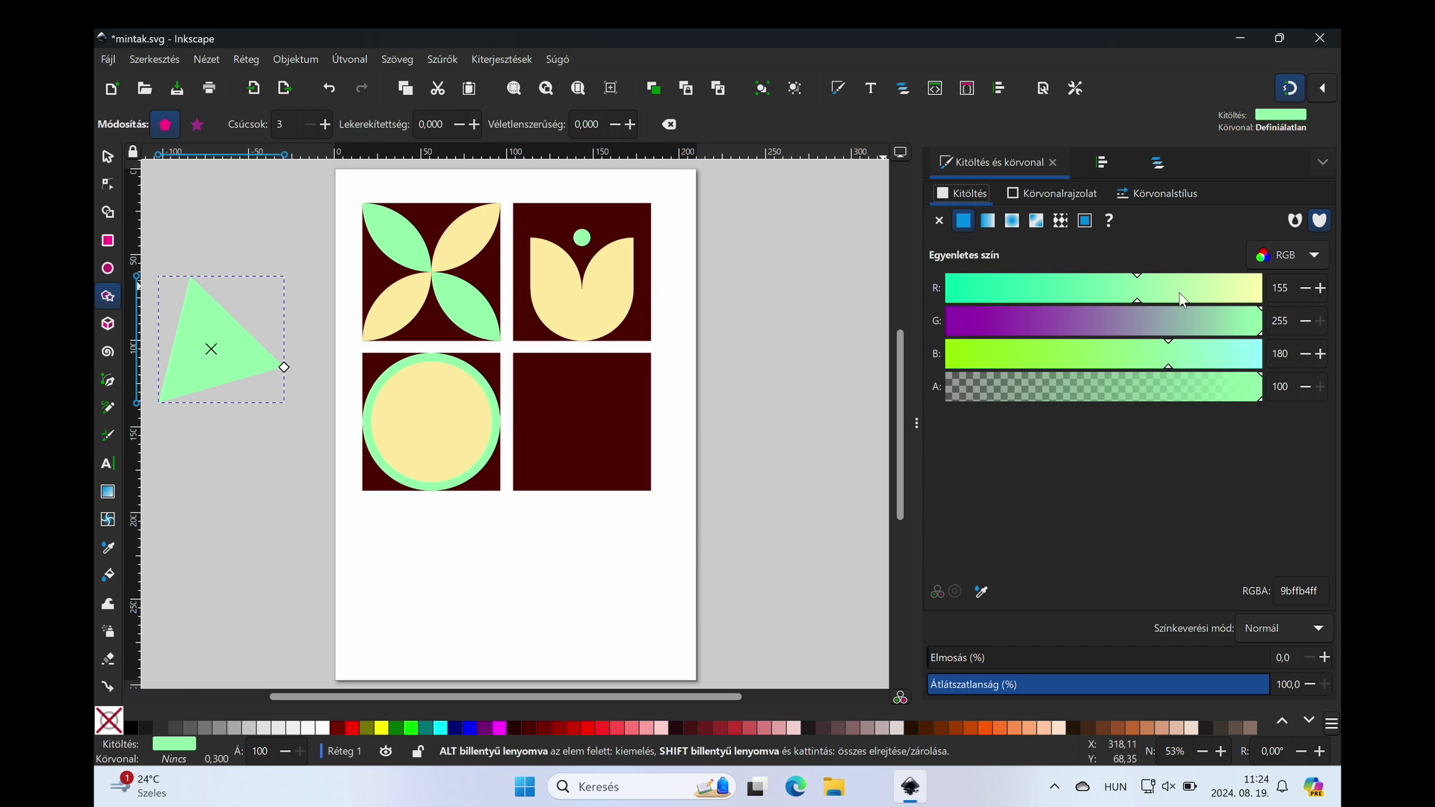
pyautogui.click(982, 592)
pyautogui.click(598, 426)
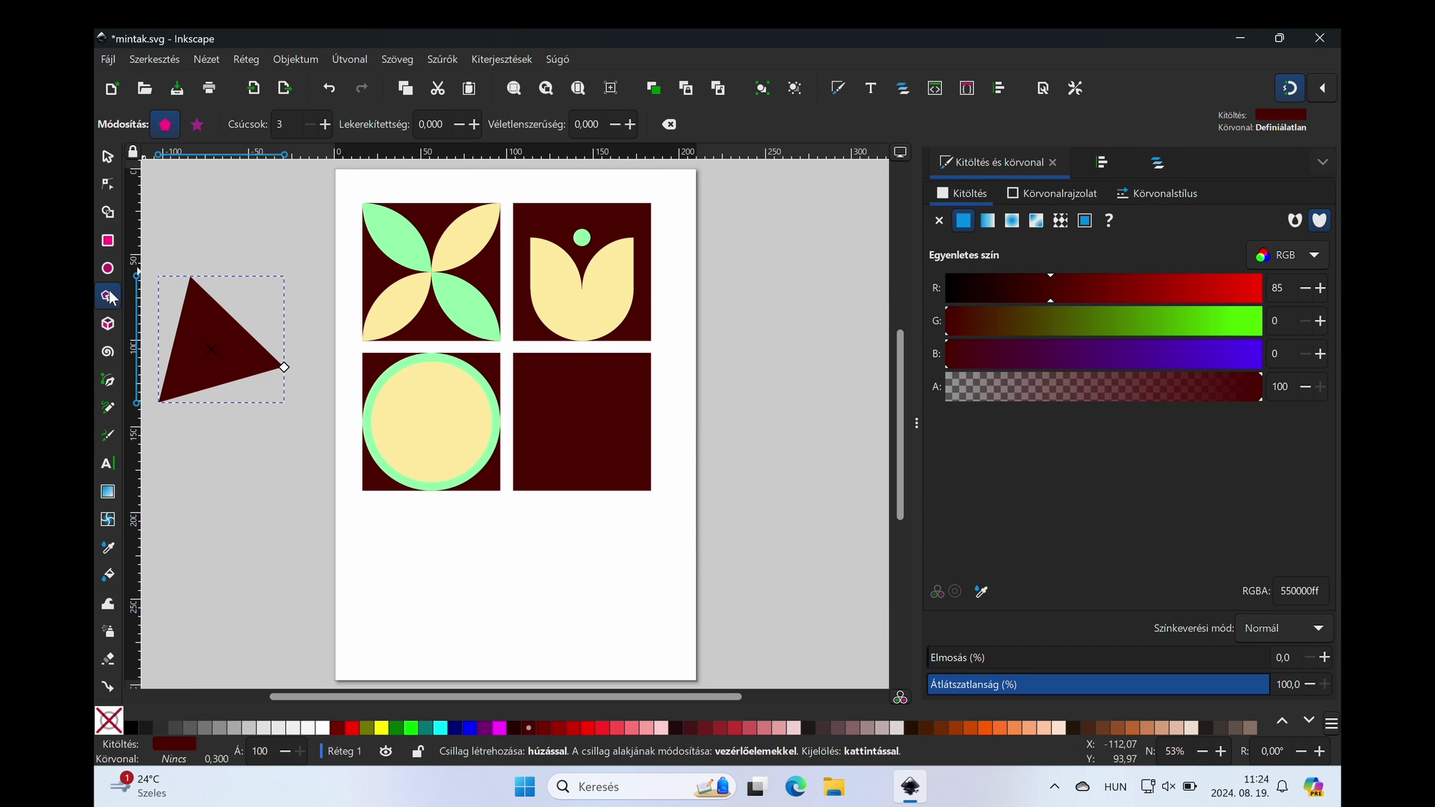
pyautogui.click(327, 124)
pyautogui.click(327, 124)
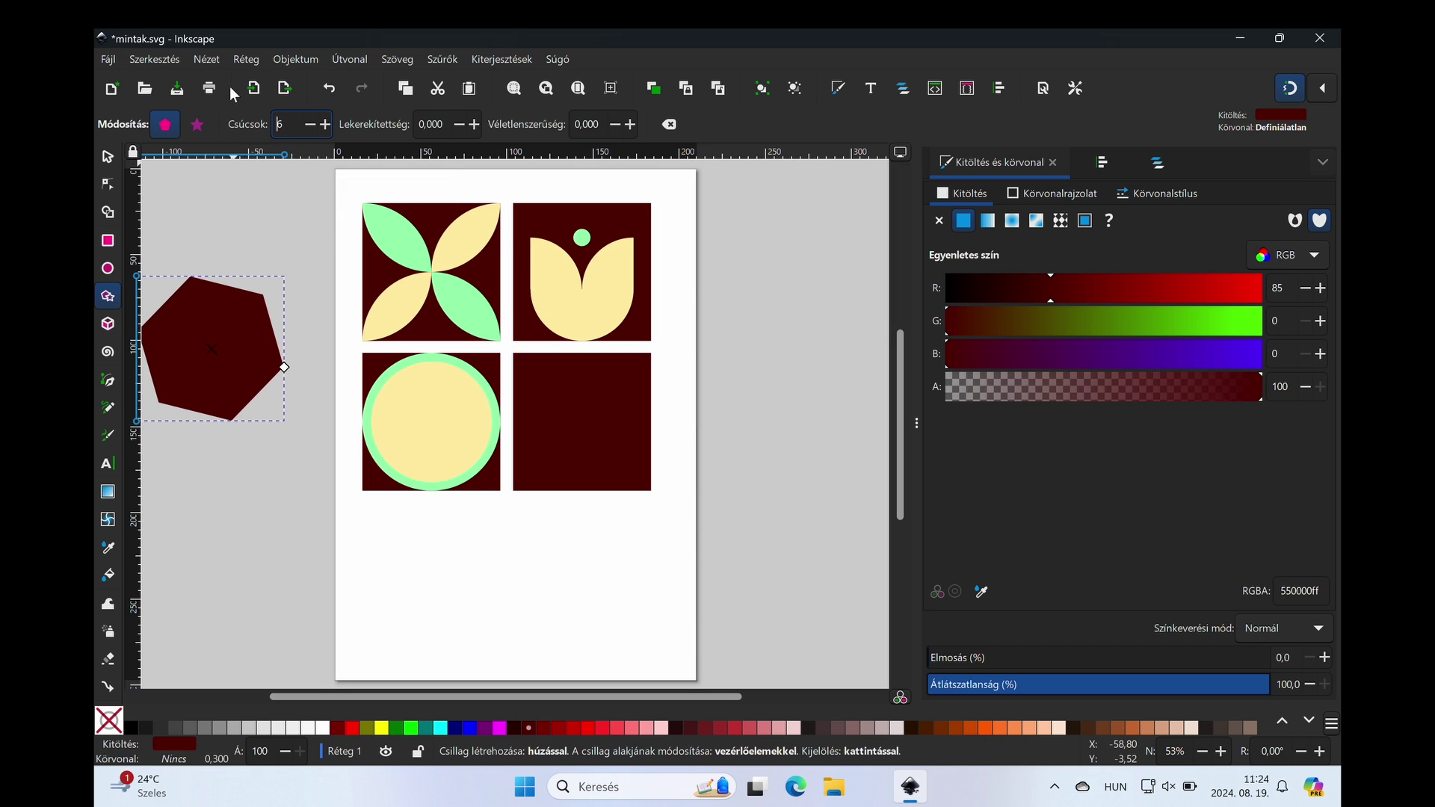
pyautogui.click(196, 125)
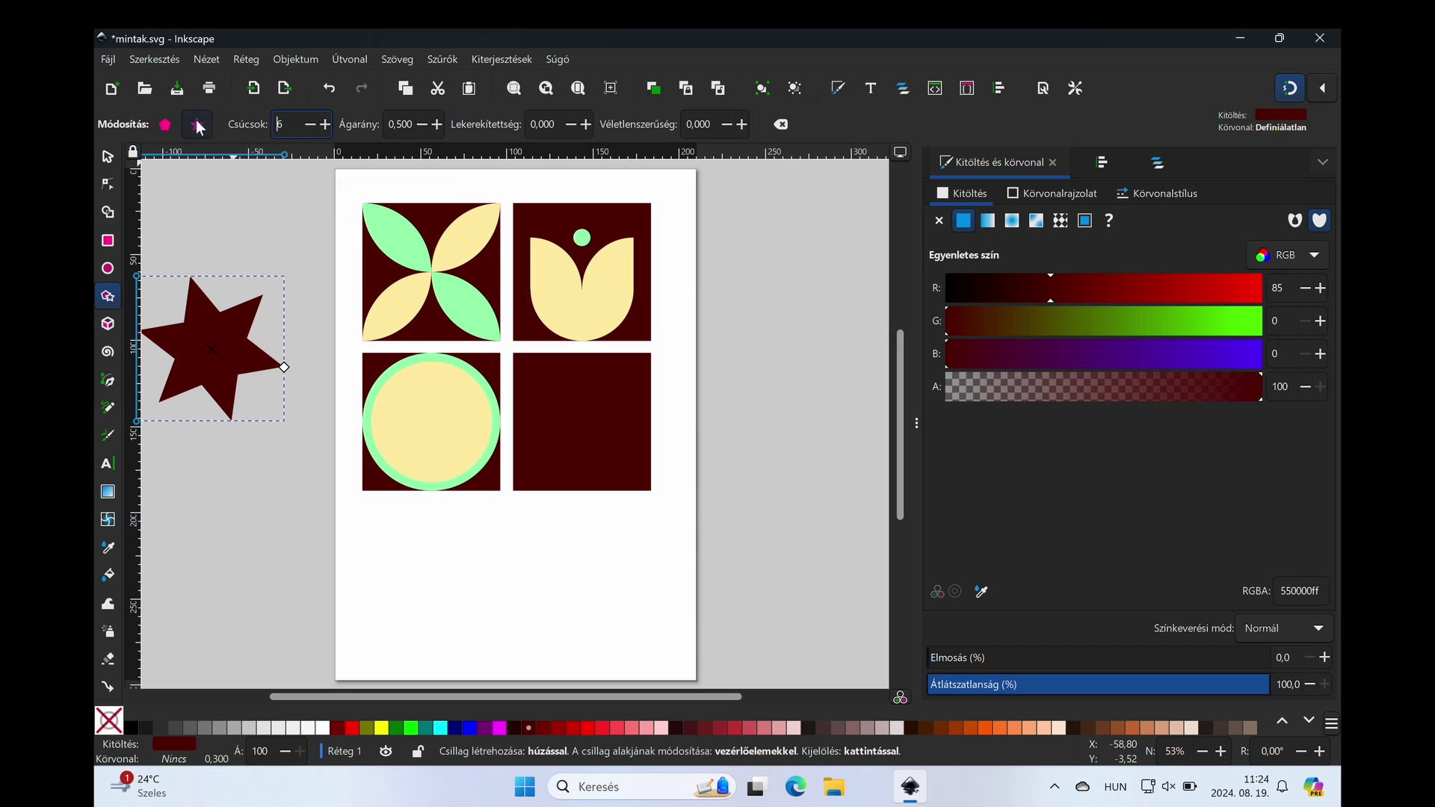
# Step: Resize the star to 40 × 40 mm and move it to the cream circle's centre
pyautogui.click(107, 156)
pyautogui.moveTo(218, 360); pyautogui.dragTo(437, 433)
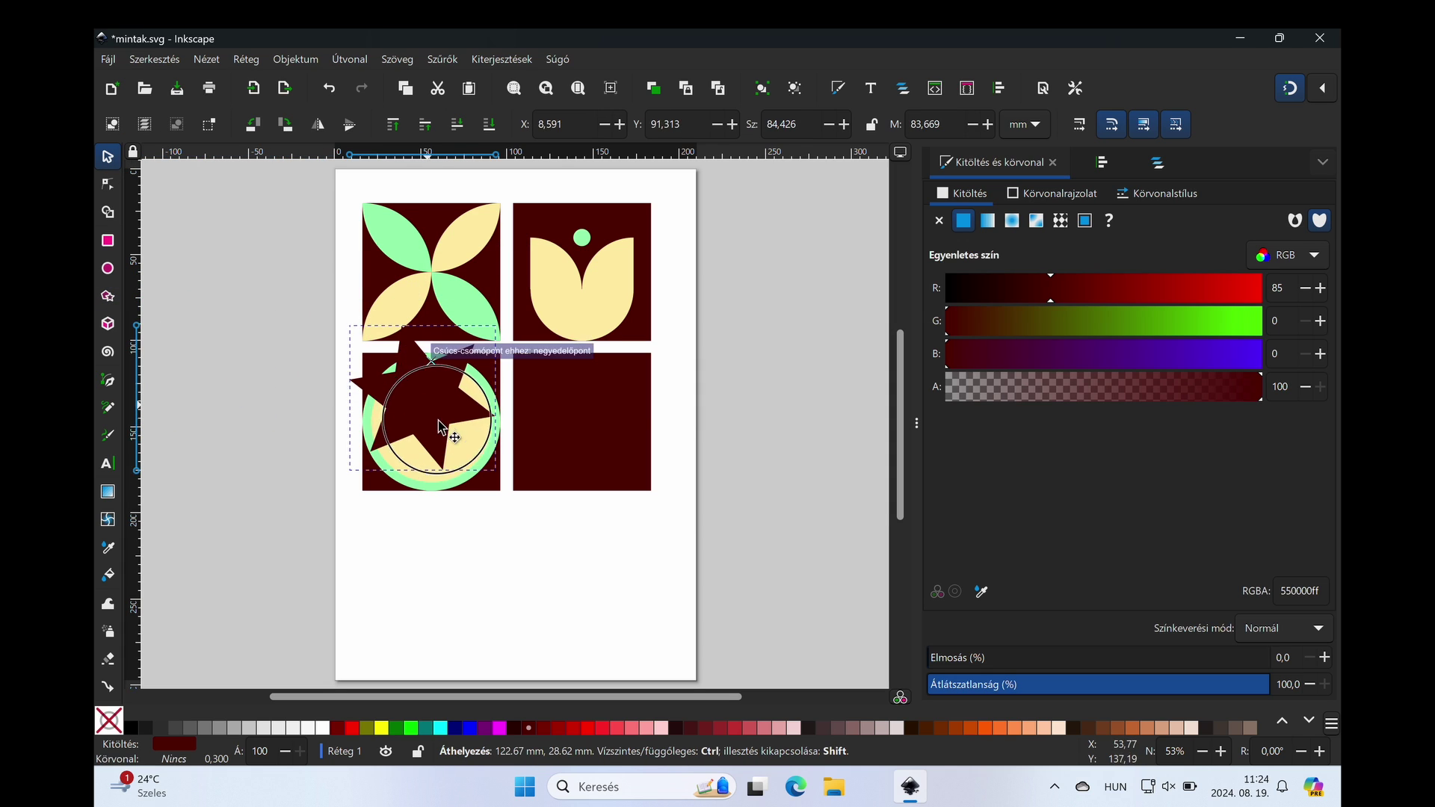
pyautogui.moveTo(504, 493); pyautogui.dragTo(448, 441)
pyautogui.click(802, 124)
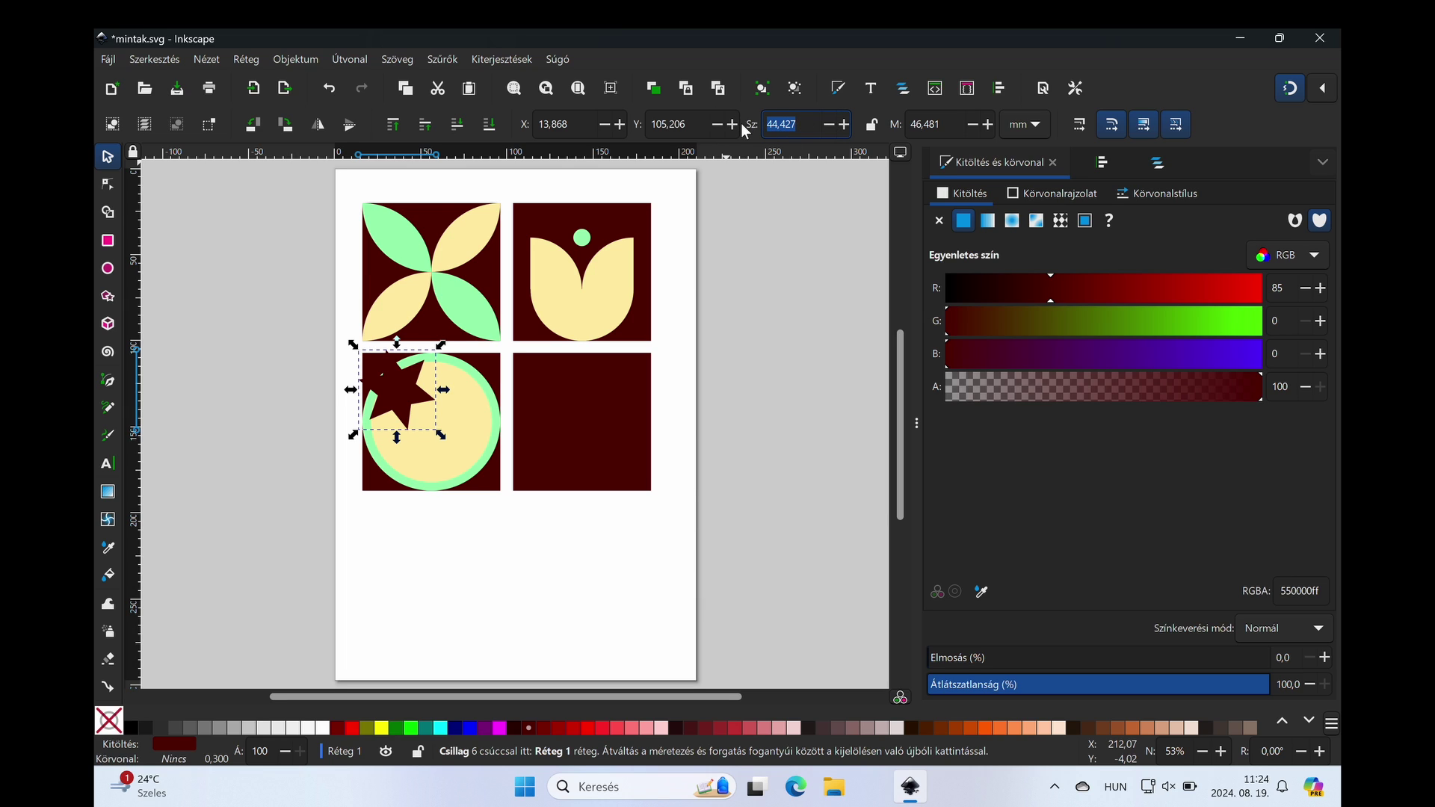
pyautogui.write('40')
pyautogui.press('Tab')
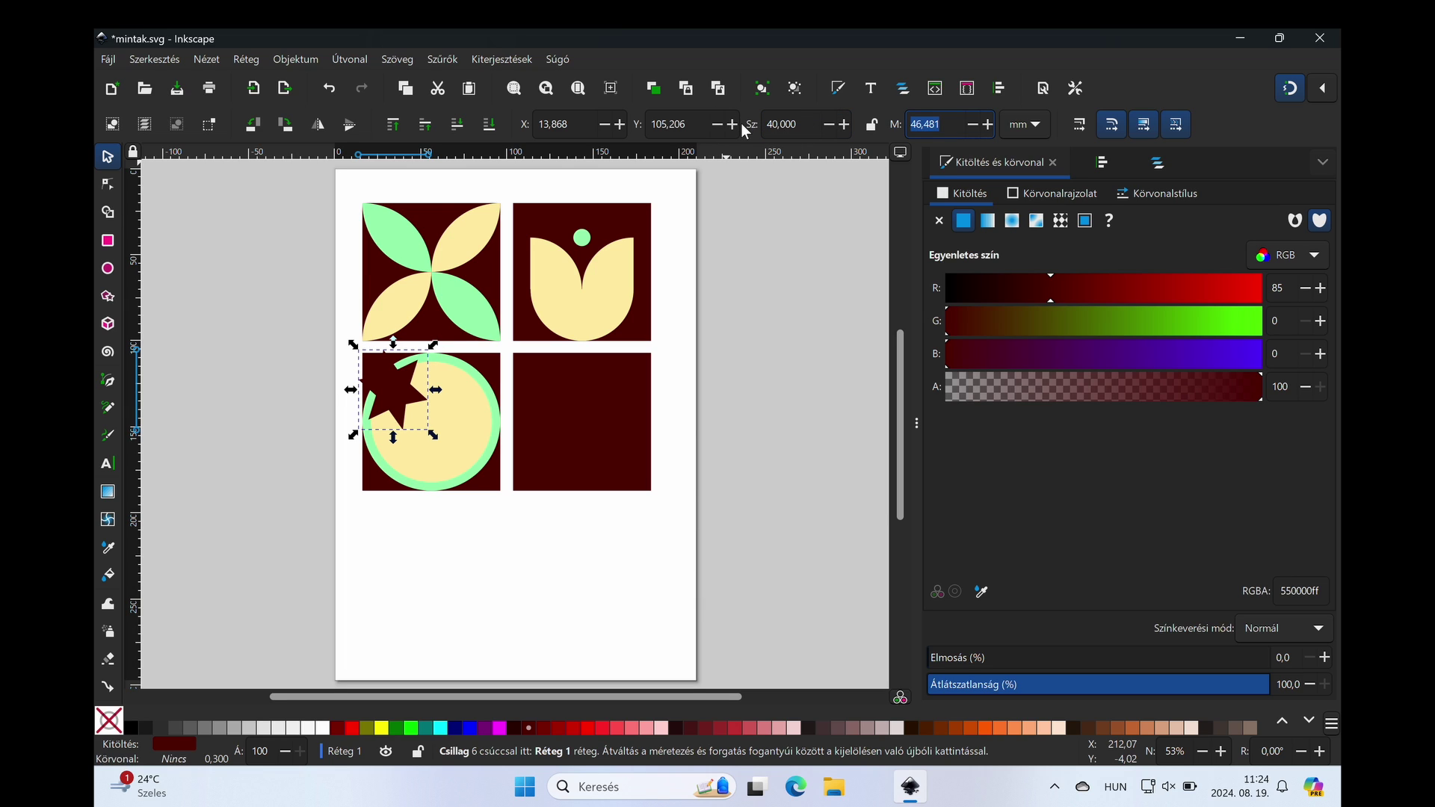
pyautogui.write('40')
pyautogui.press('Return')
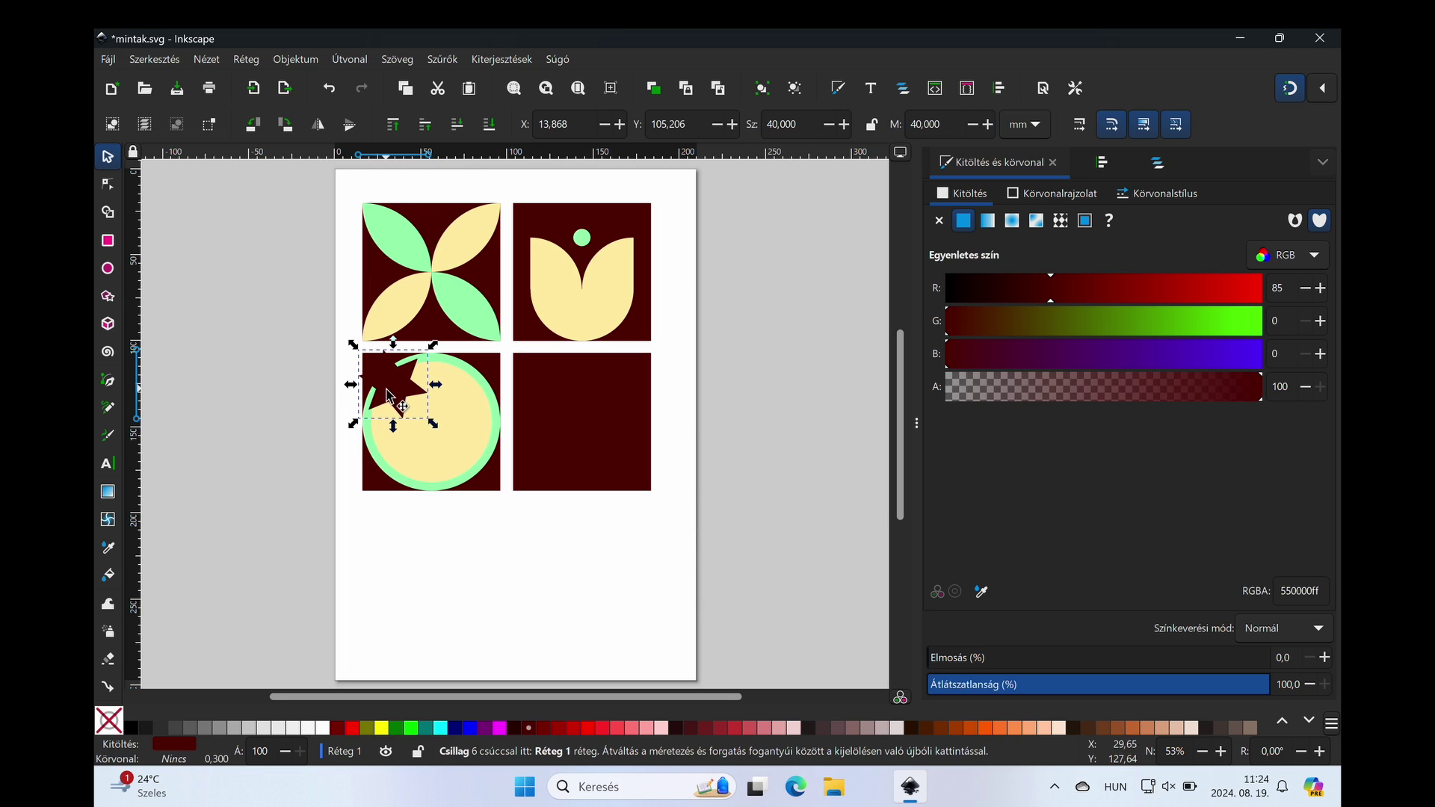
pyautogui.moveTo(385, 388); pyautogui.dragTo(440, 426)
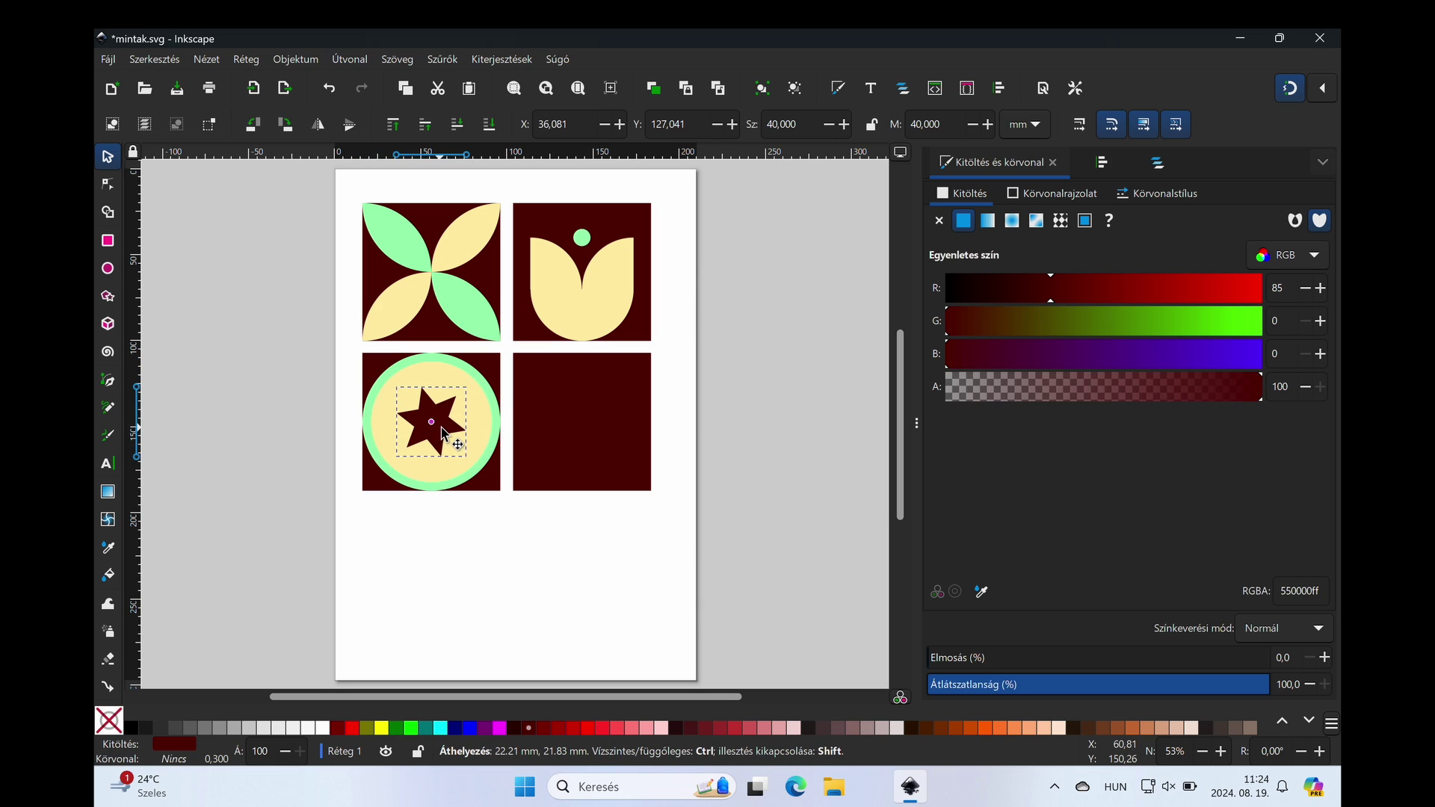
# Step: Align the star to the centre of the cream circle
pyautogui.keyDown('shift'); pyautogui.click(491, 409); pyautogui.keyUp('shift')
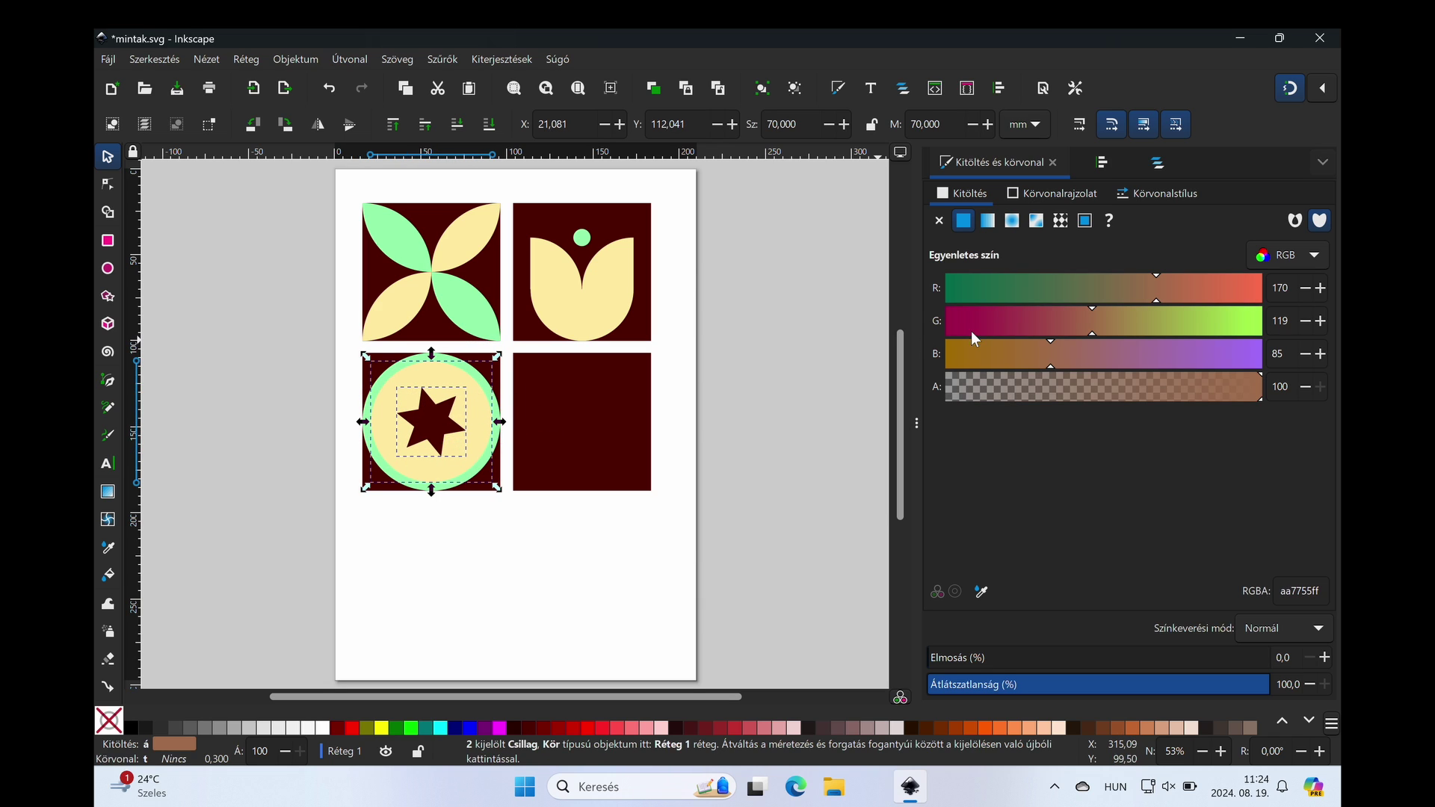
pyautogui.click(1104, 162)
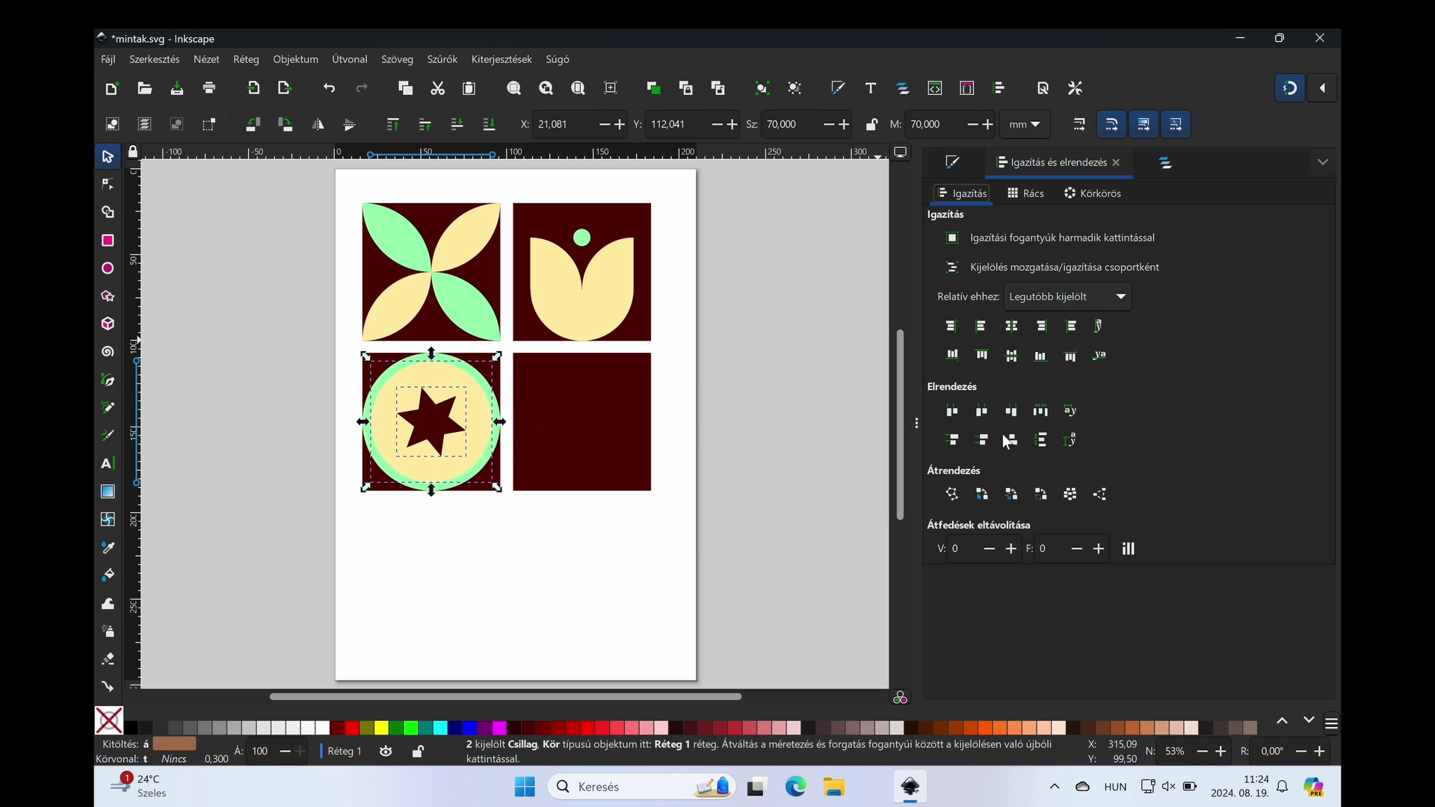
pyautogui.click(582, 581)
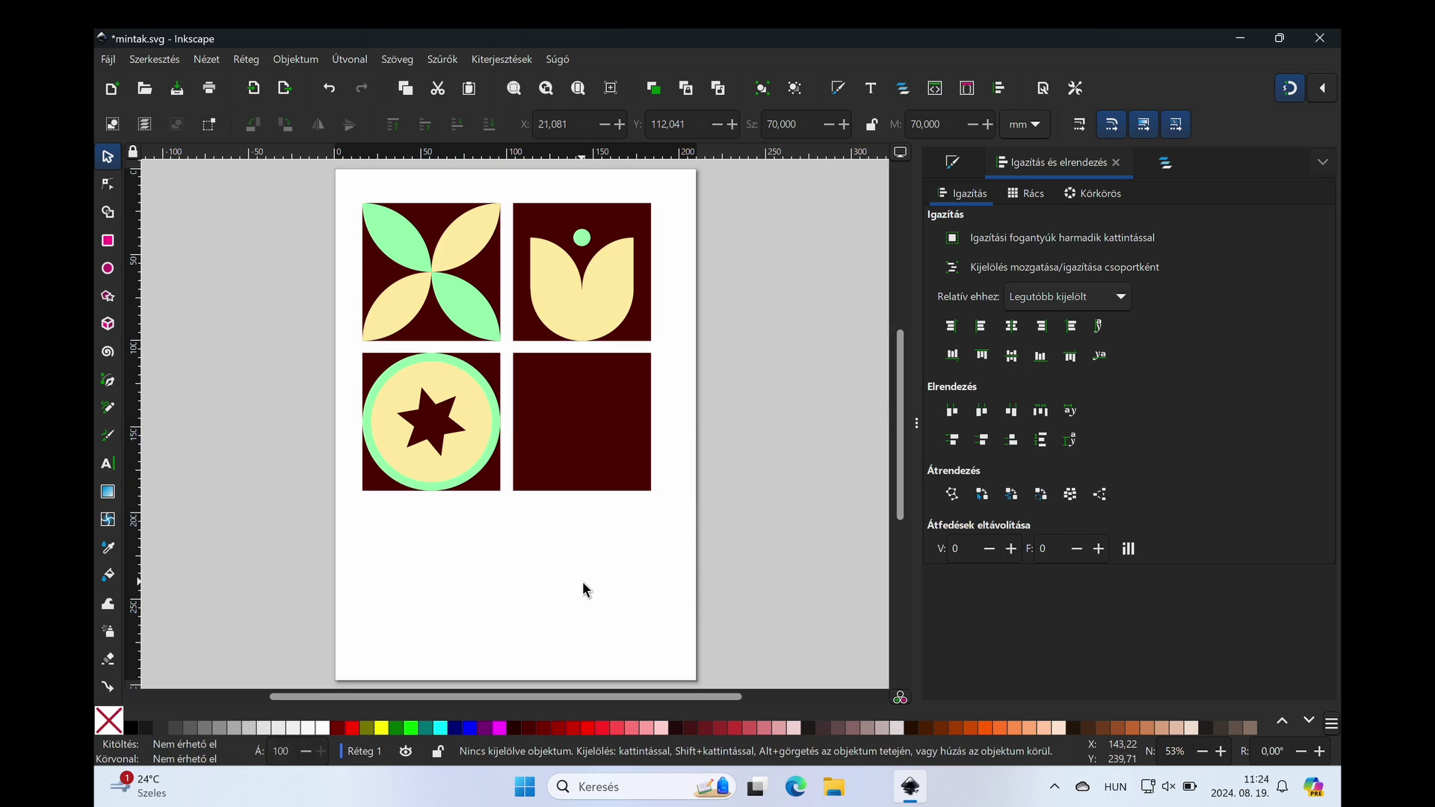
# Step: Set the star's Rounded value to 0.550 to soften its arms
pyautogui.click(441, 435)
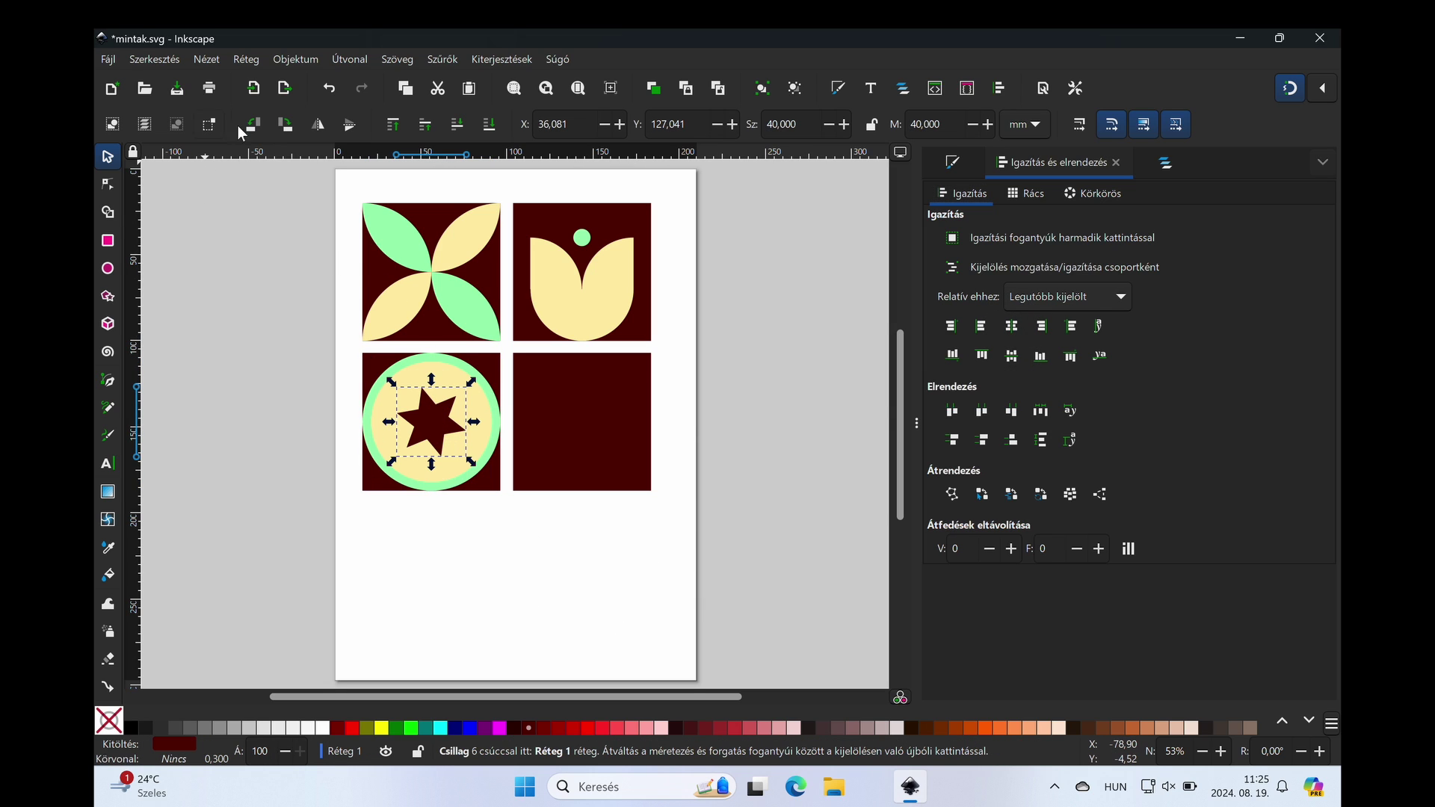
pyautogui.click(109, 297)
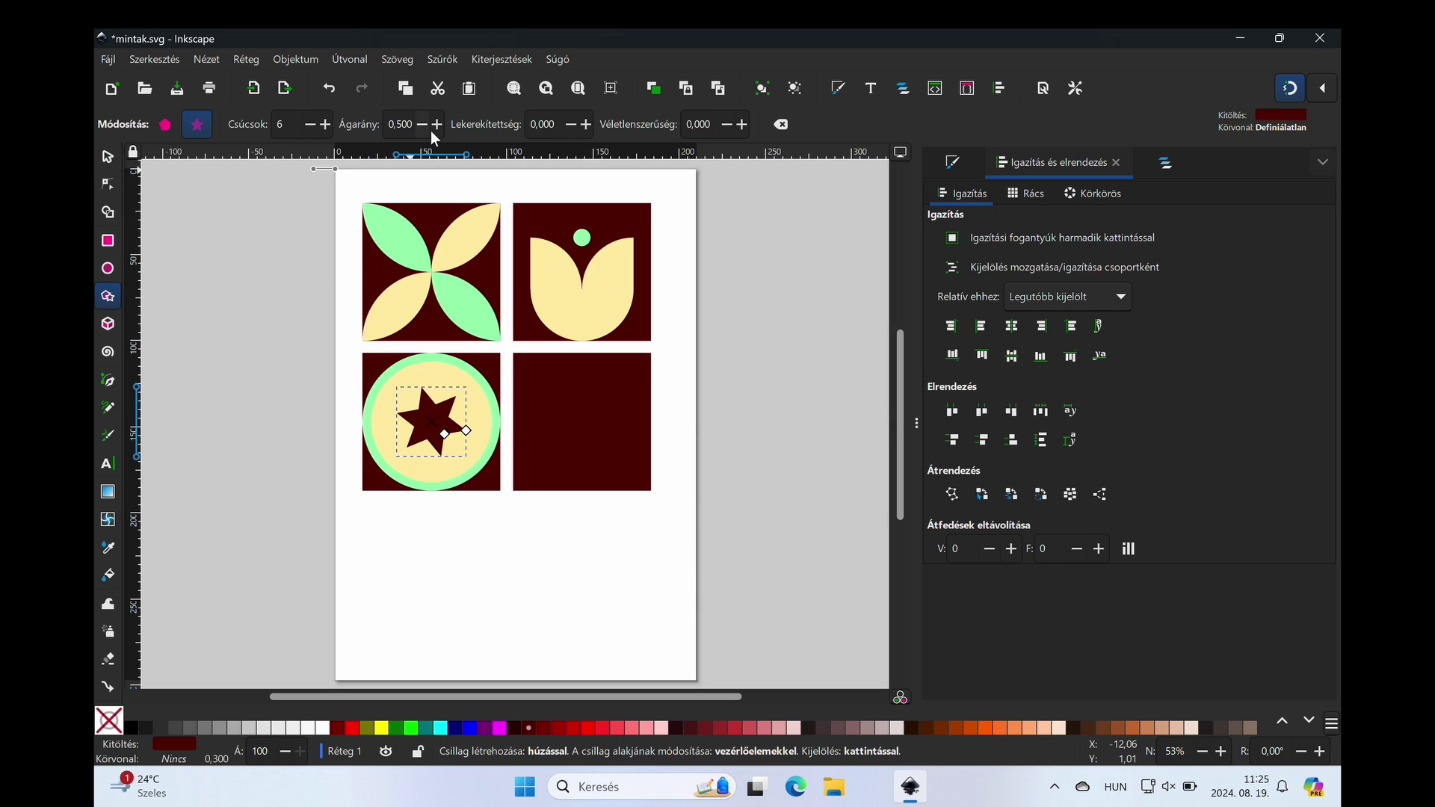
pyautogui.click(585, 124)
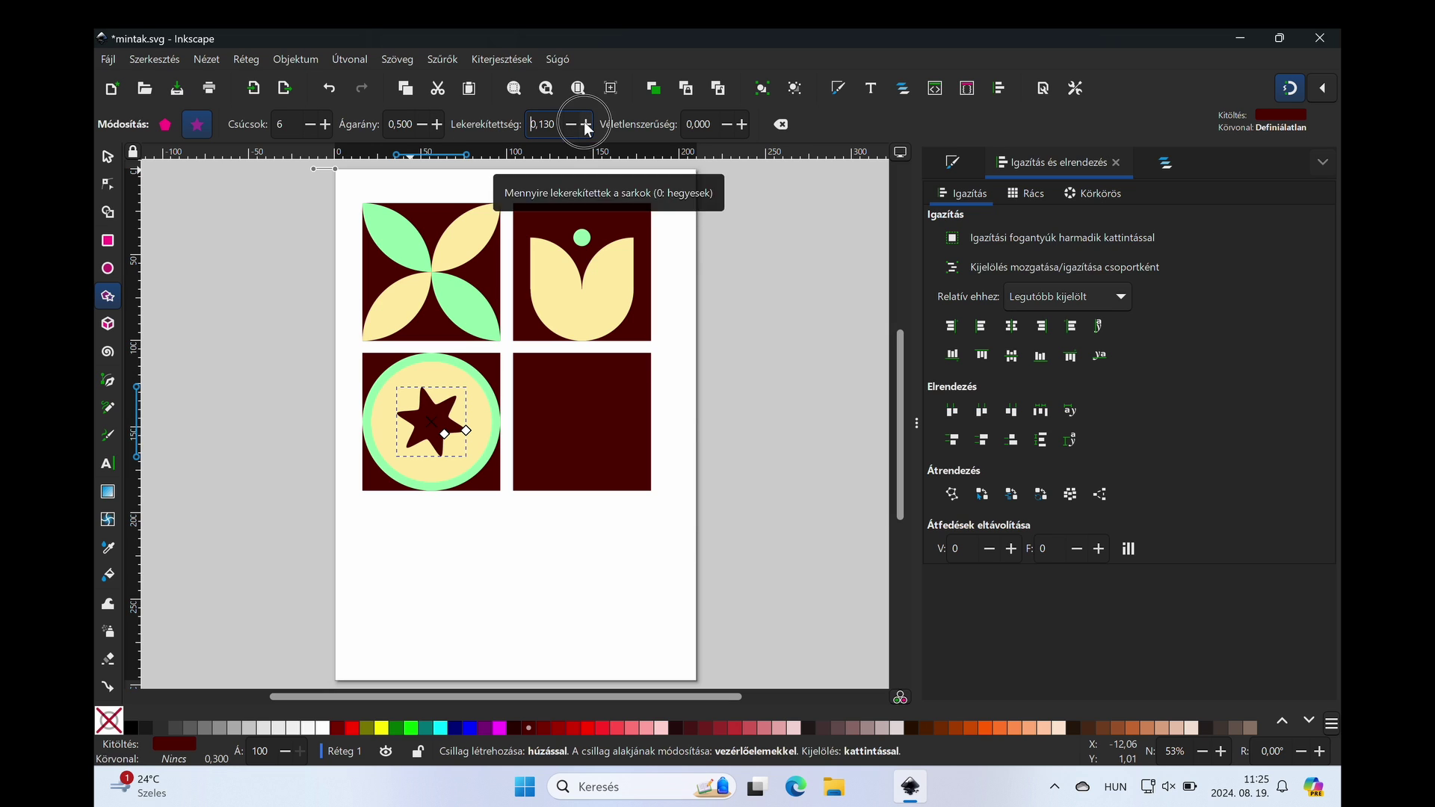
pyautogui.click(585, 124)
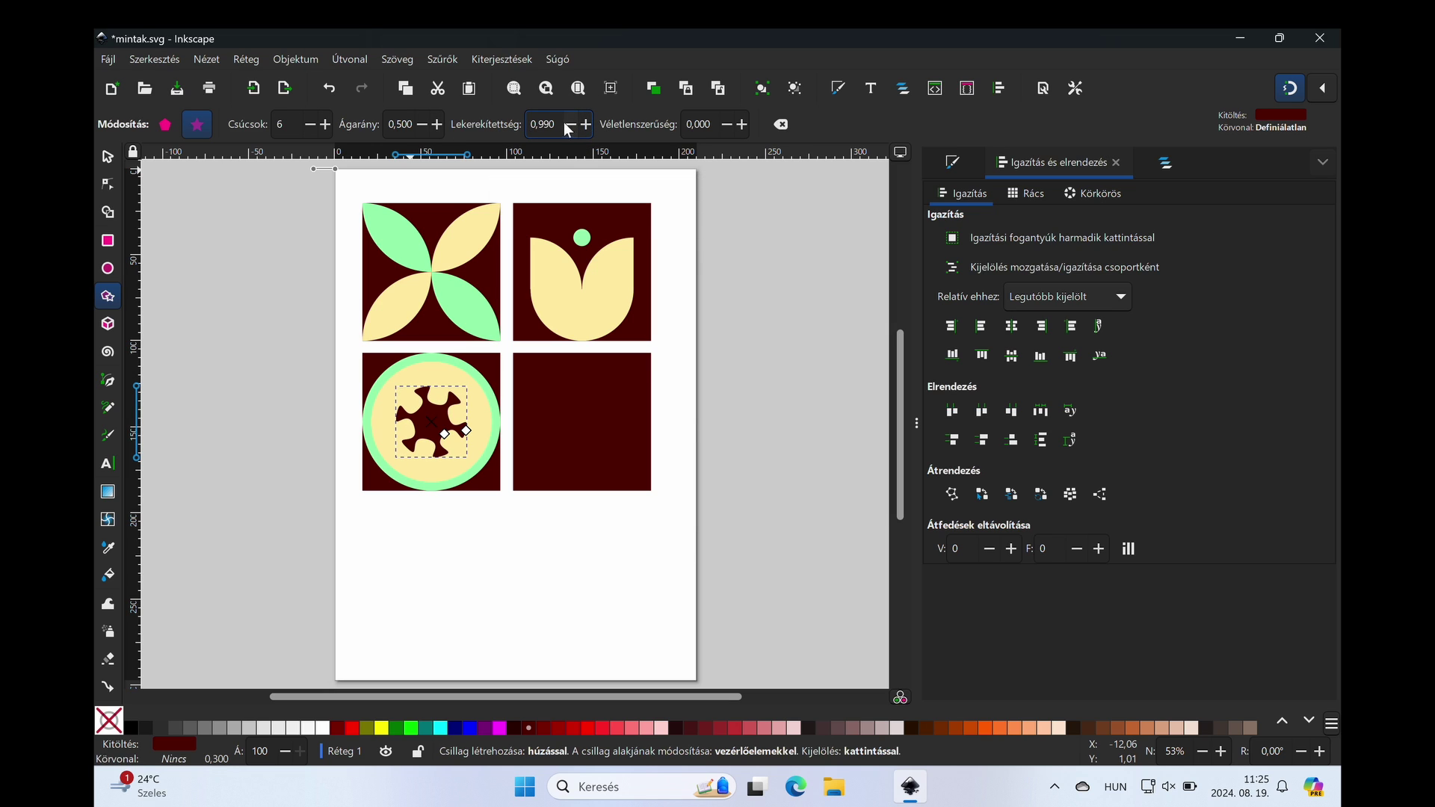
pyautogui.click(567, 124)
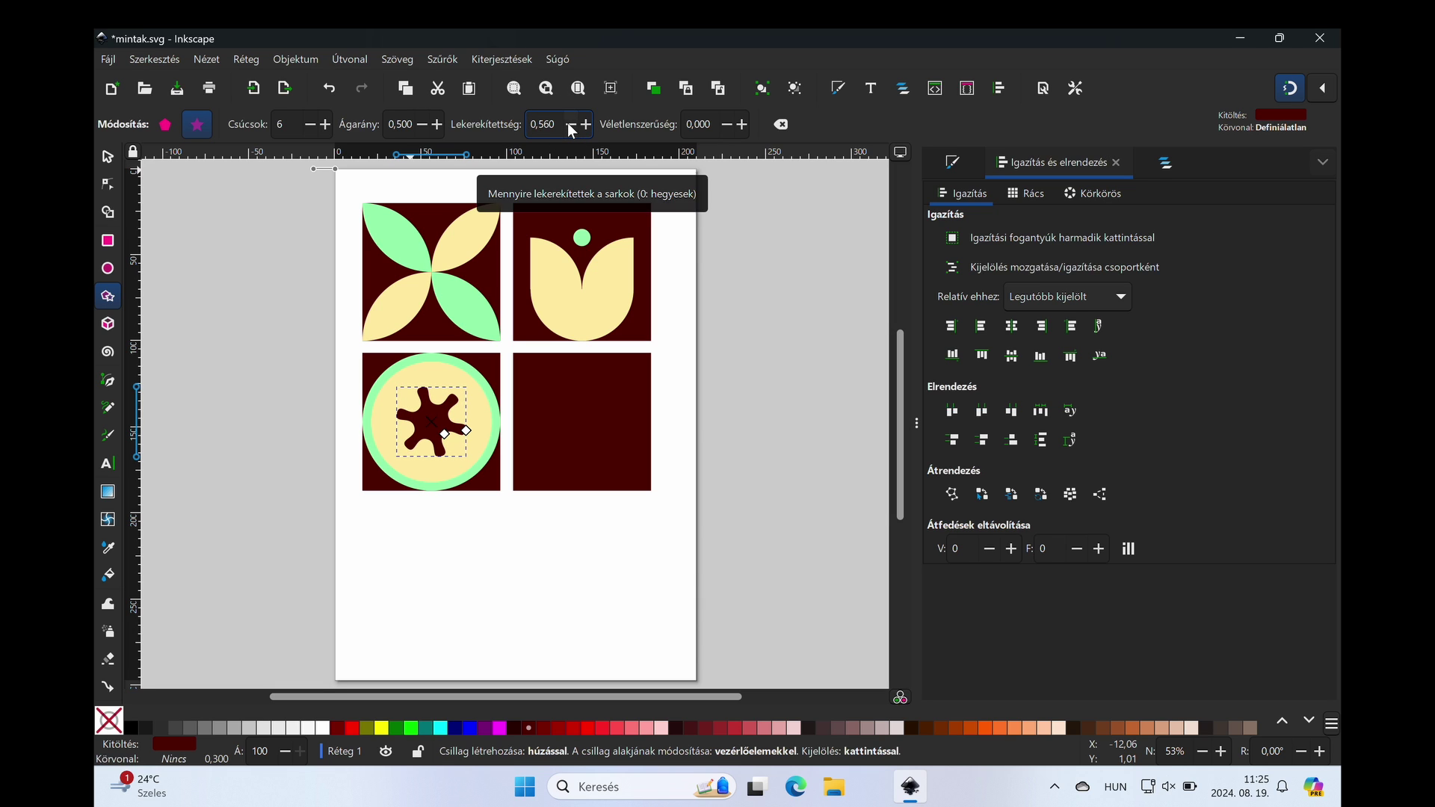
pyautogui.click(282, 345)
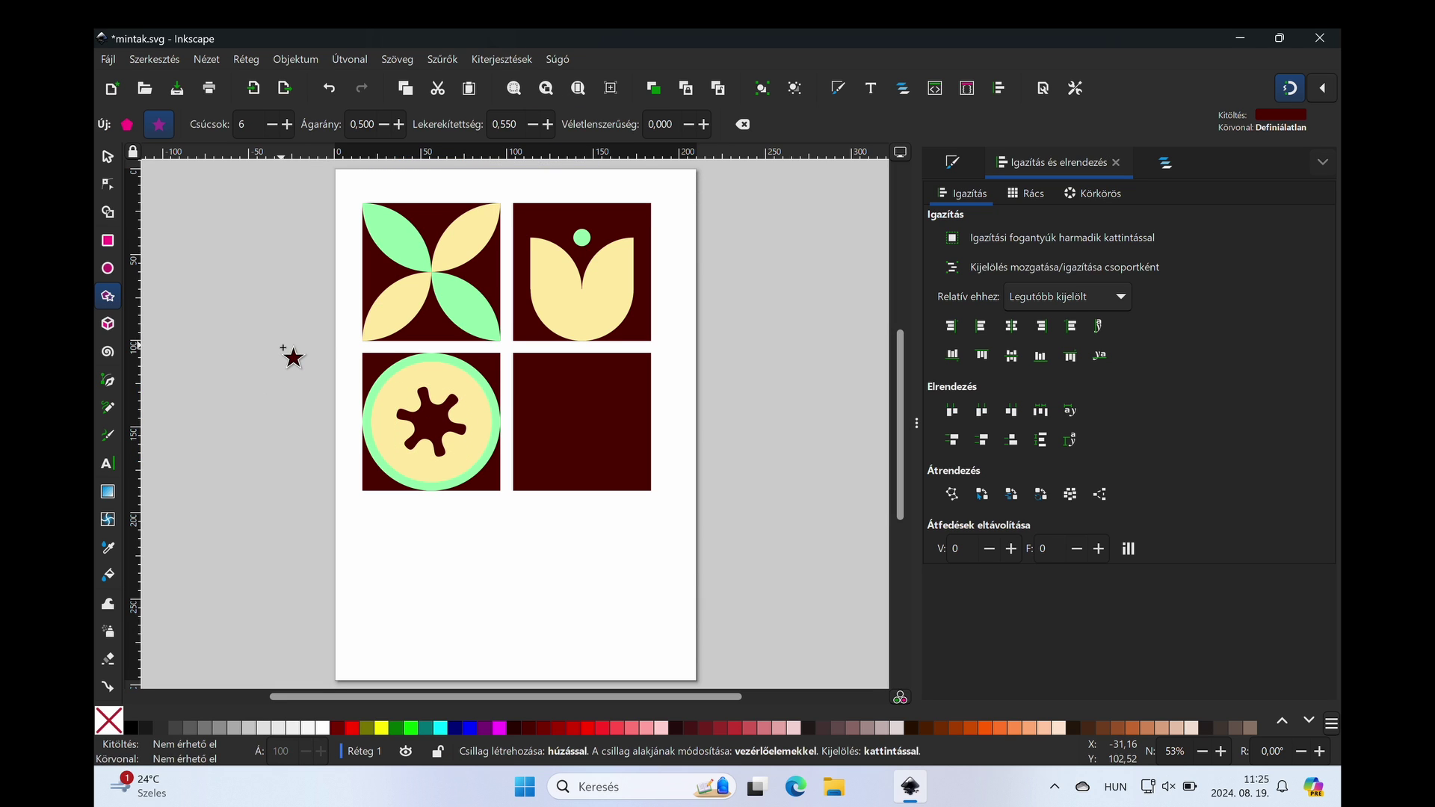
# Step: Switch to the task PDF and scroll back up to the tile rules
pyautogui.hotkey('alt', 'Tab')
pyautogui.scroll(-10, 470, 602)
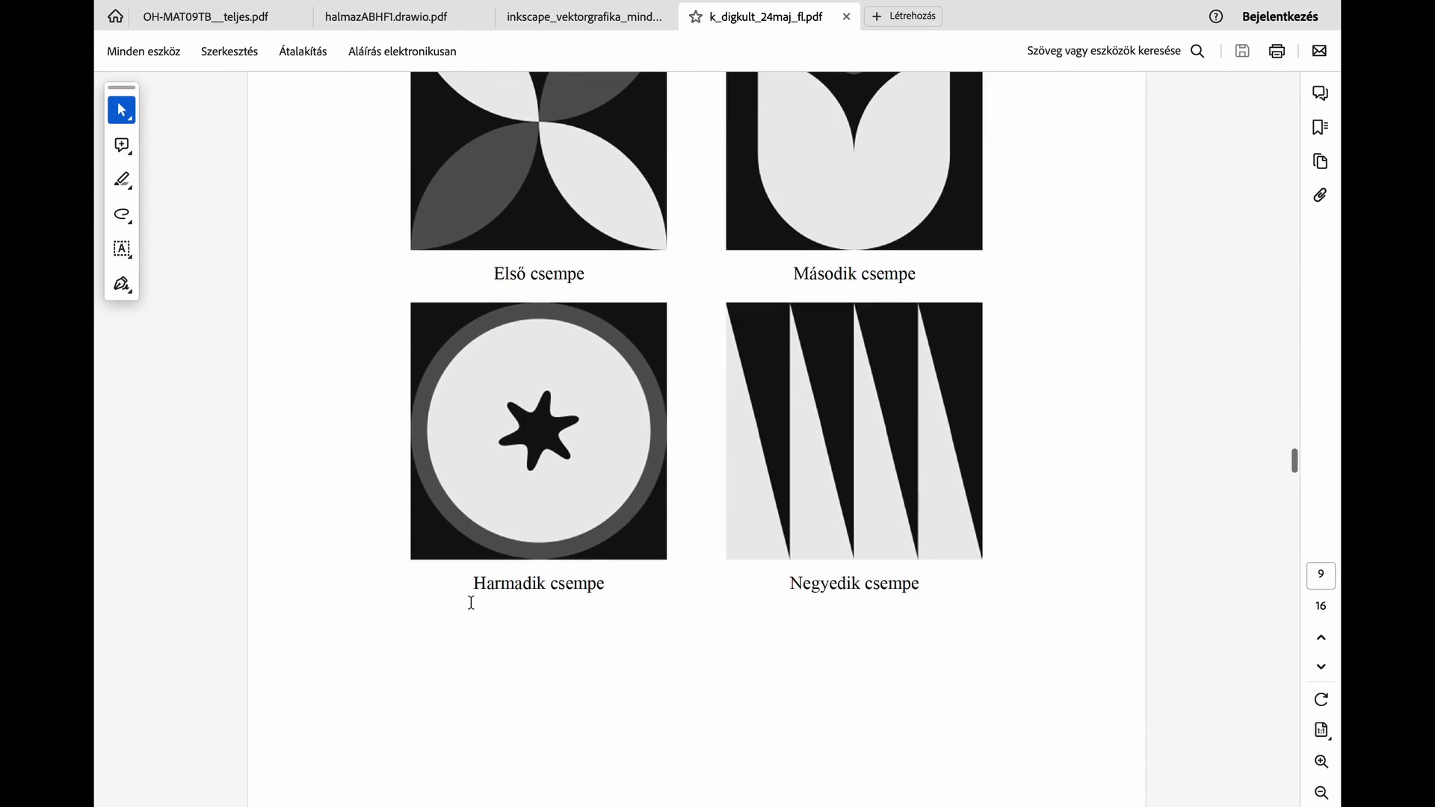
pyautogui.scroll(5, 471, 602)
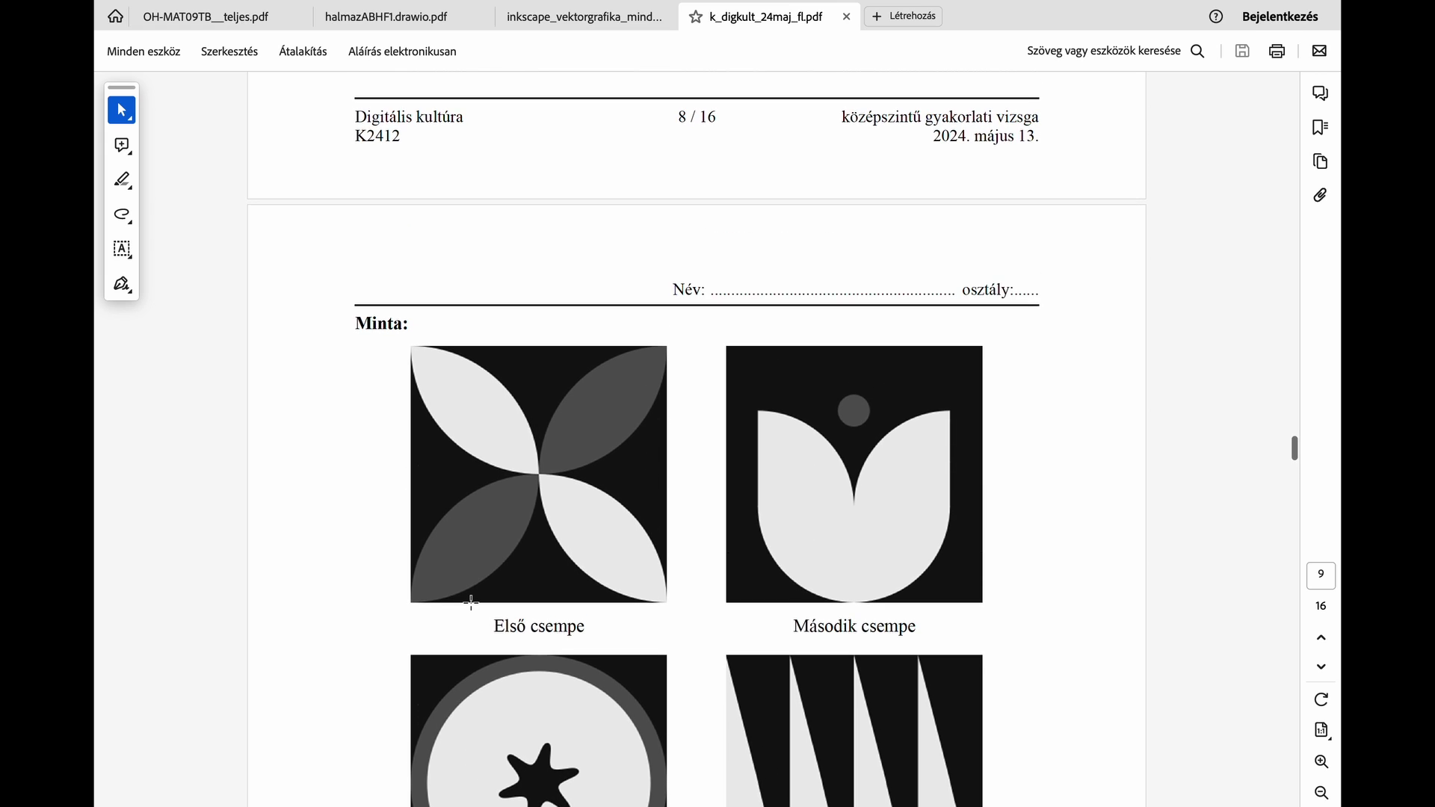
pyautogui.scroll(5, 470, 602)
pyautogui.scroll(2, 471, 603)
pyautogui.scroll(5, 471, 603)
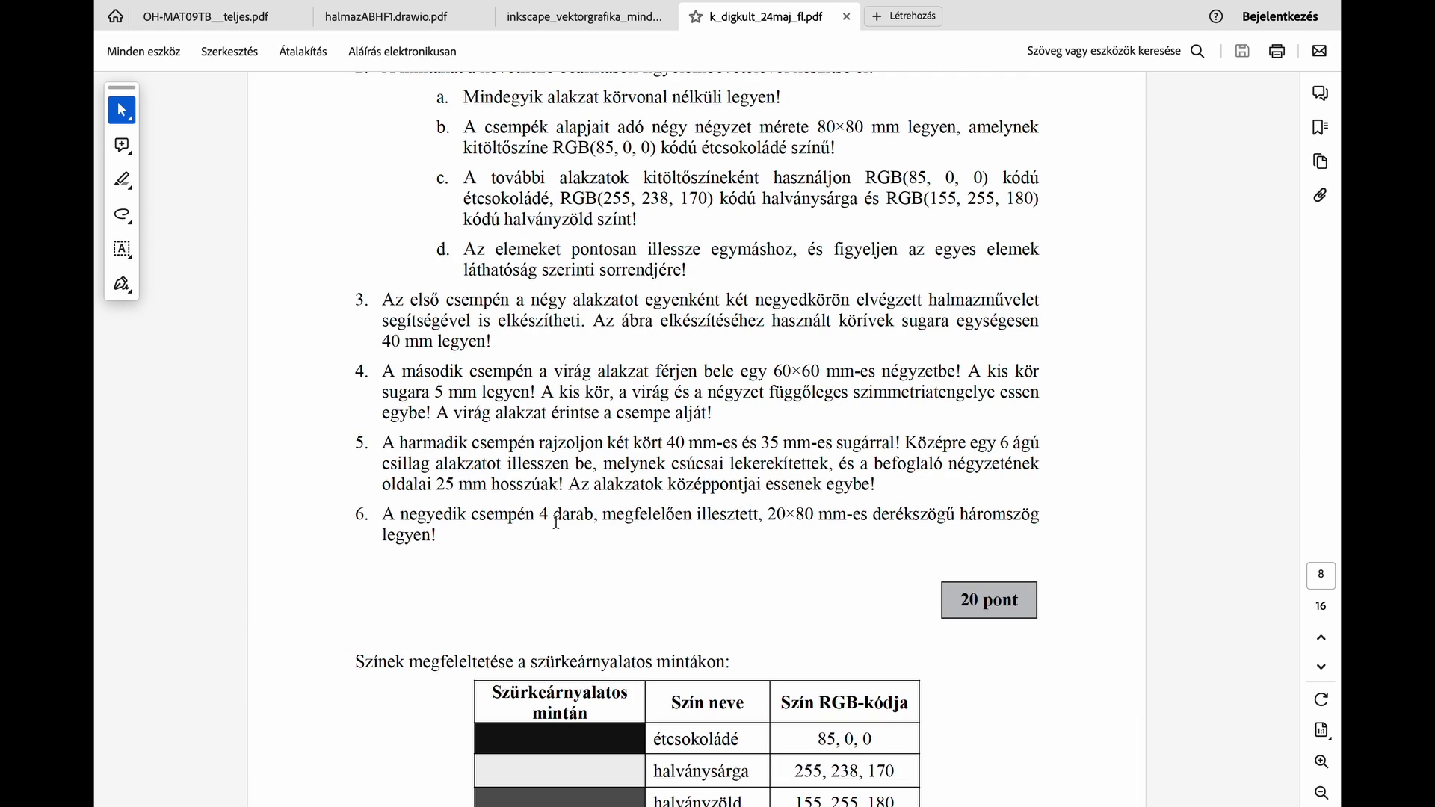
# Step: Draw a tall rectangle below the tiles and give it the cream fill colour picked from the drawing
pyautogui.hotkey('alt', 'Tab')
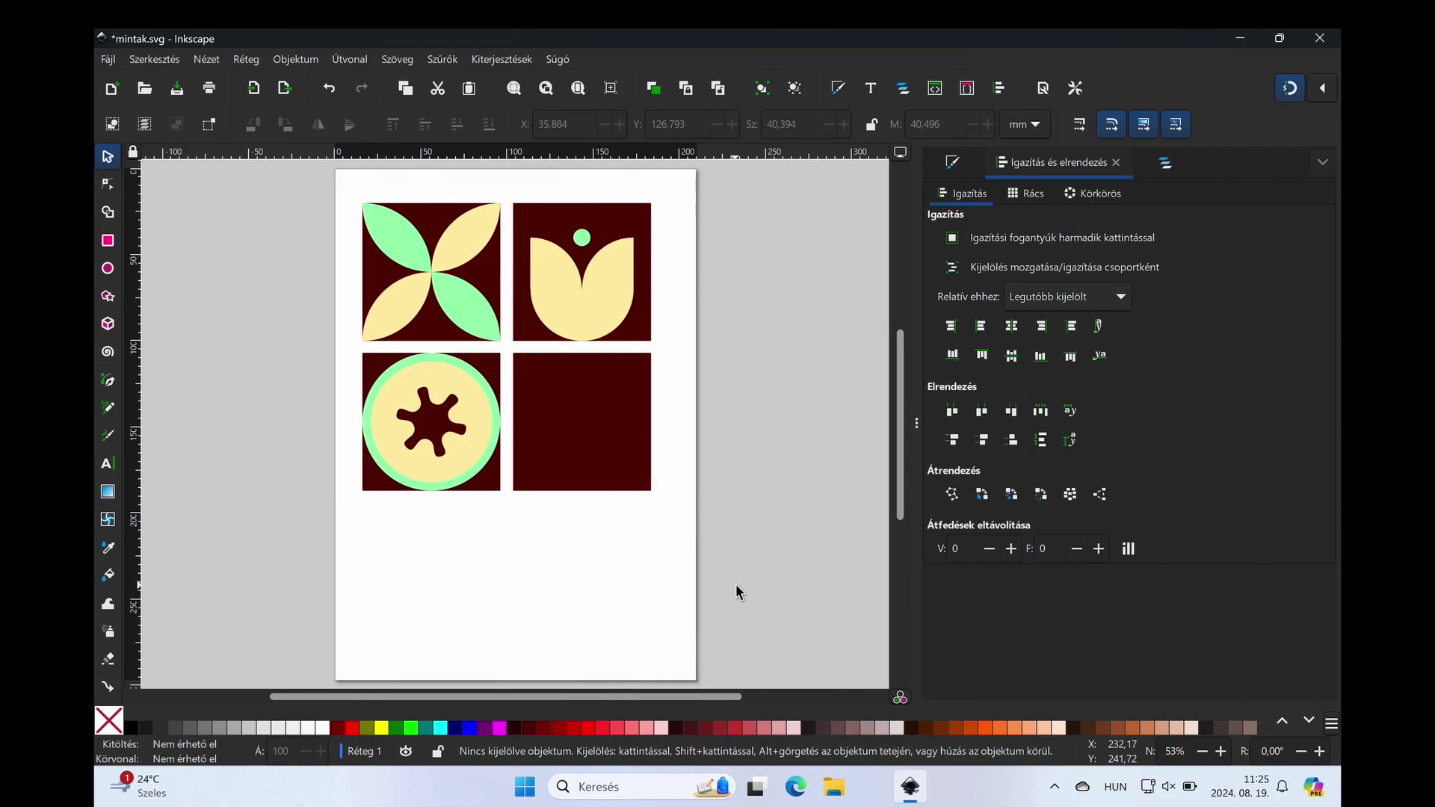
pyautogui.click(108, 240)
pyautogui.moveTo(397, 523); pyautogui.dragTo(439, 647)
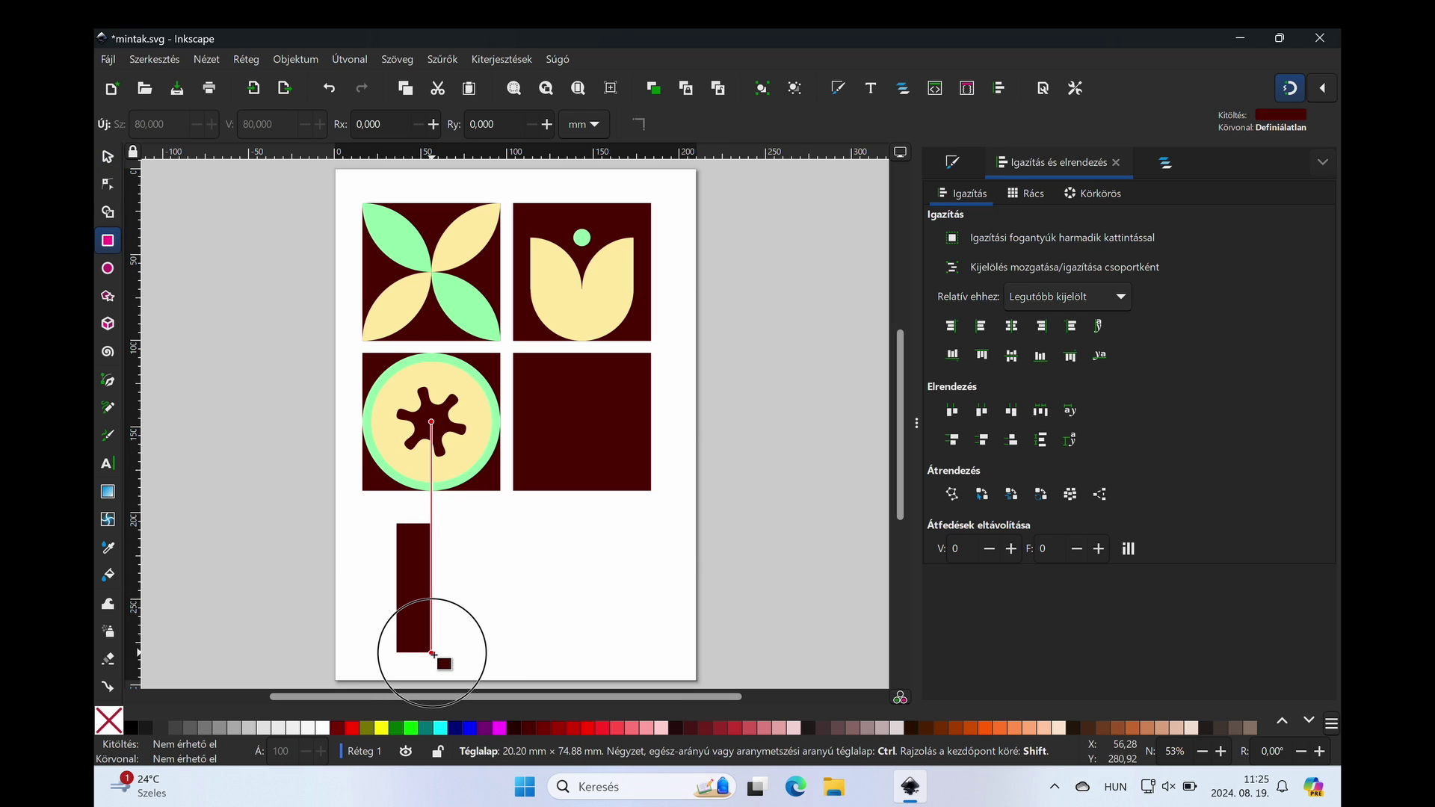
pyautogui.click(108, 156)
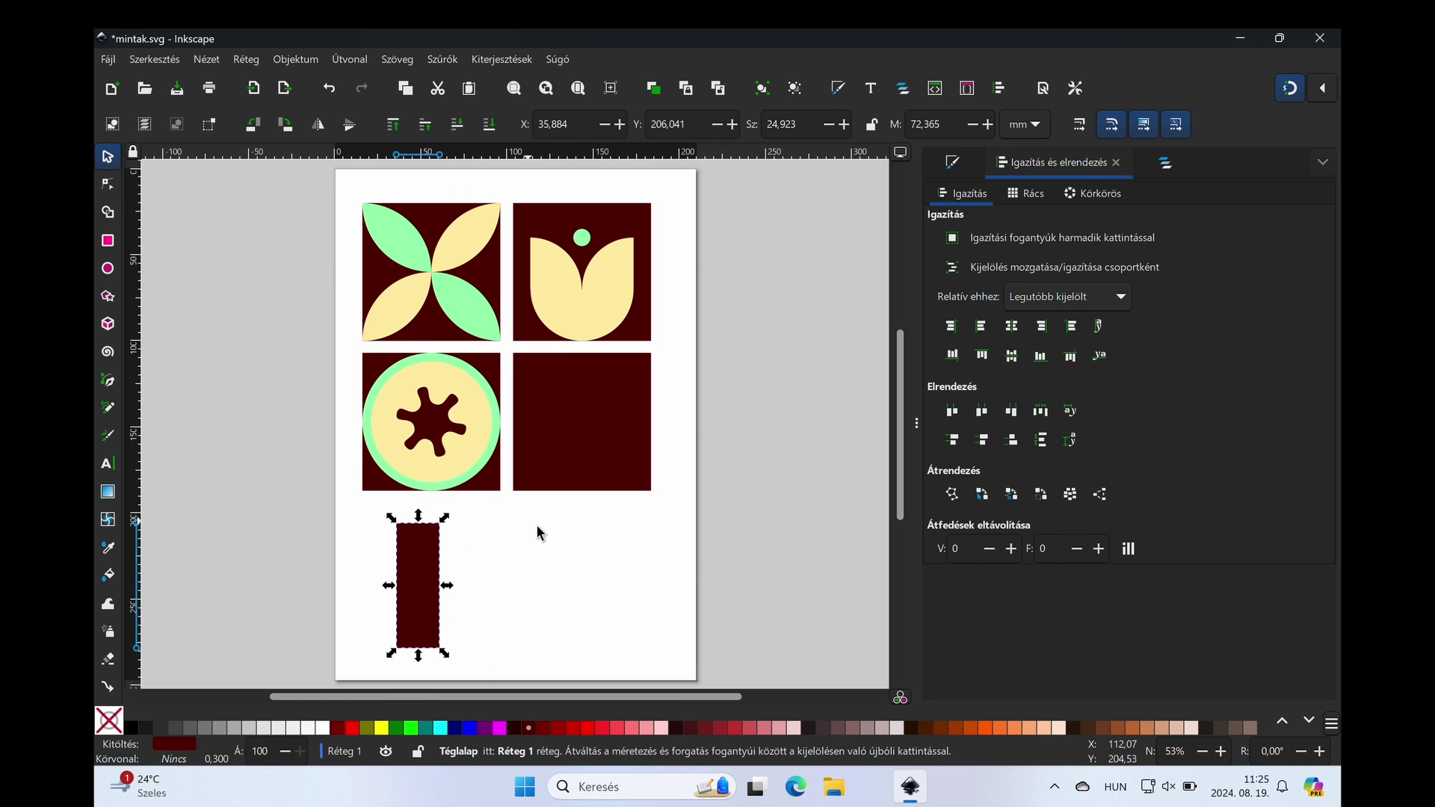
pyautogui.click(953, 162)
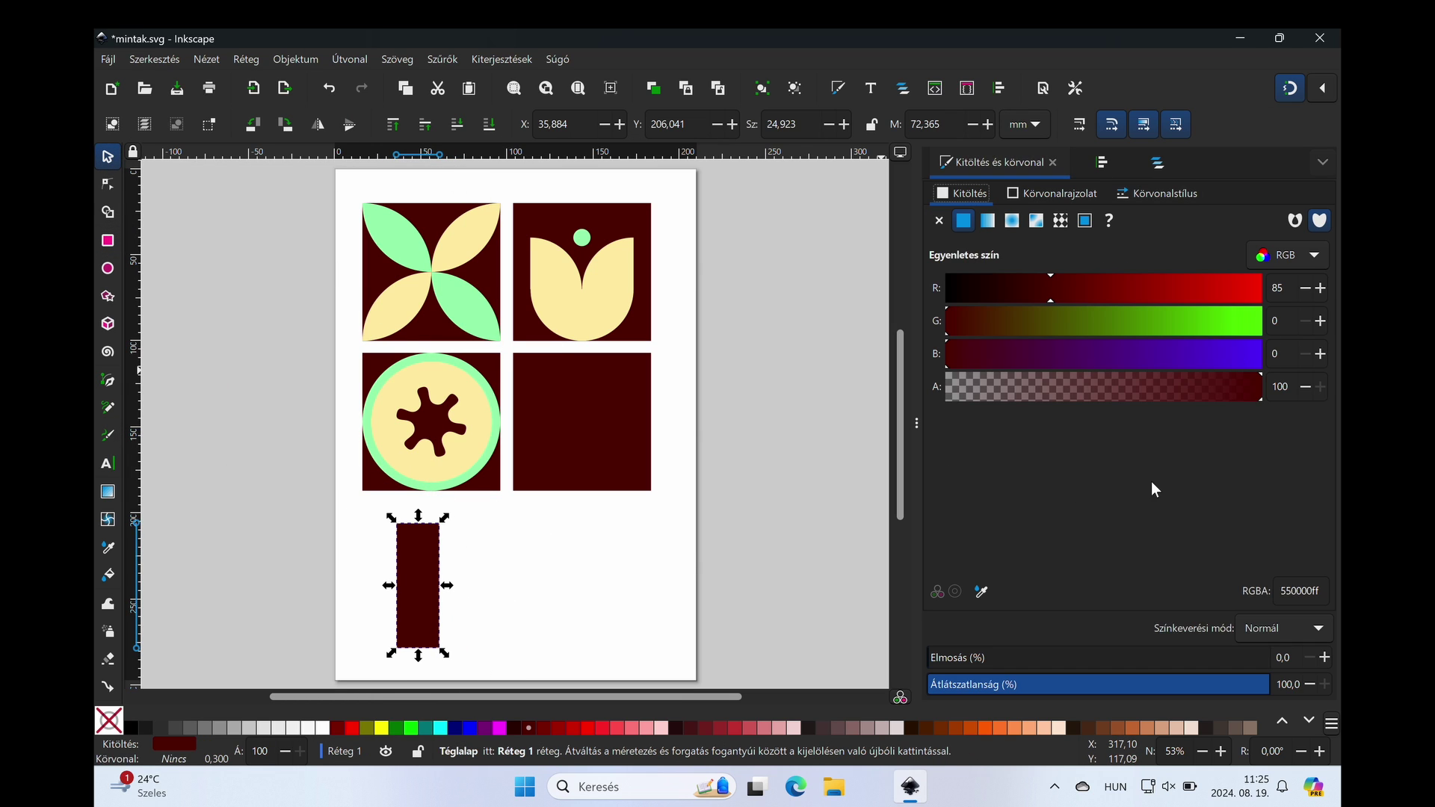
pyautogui.click(981, 592)
pyautogui.click(469, 450)
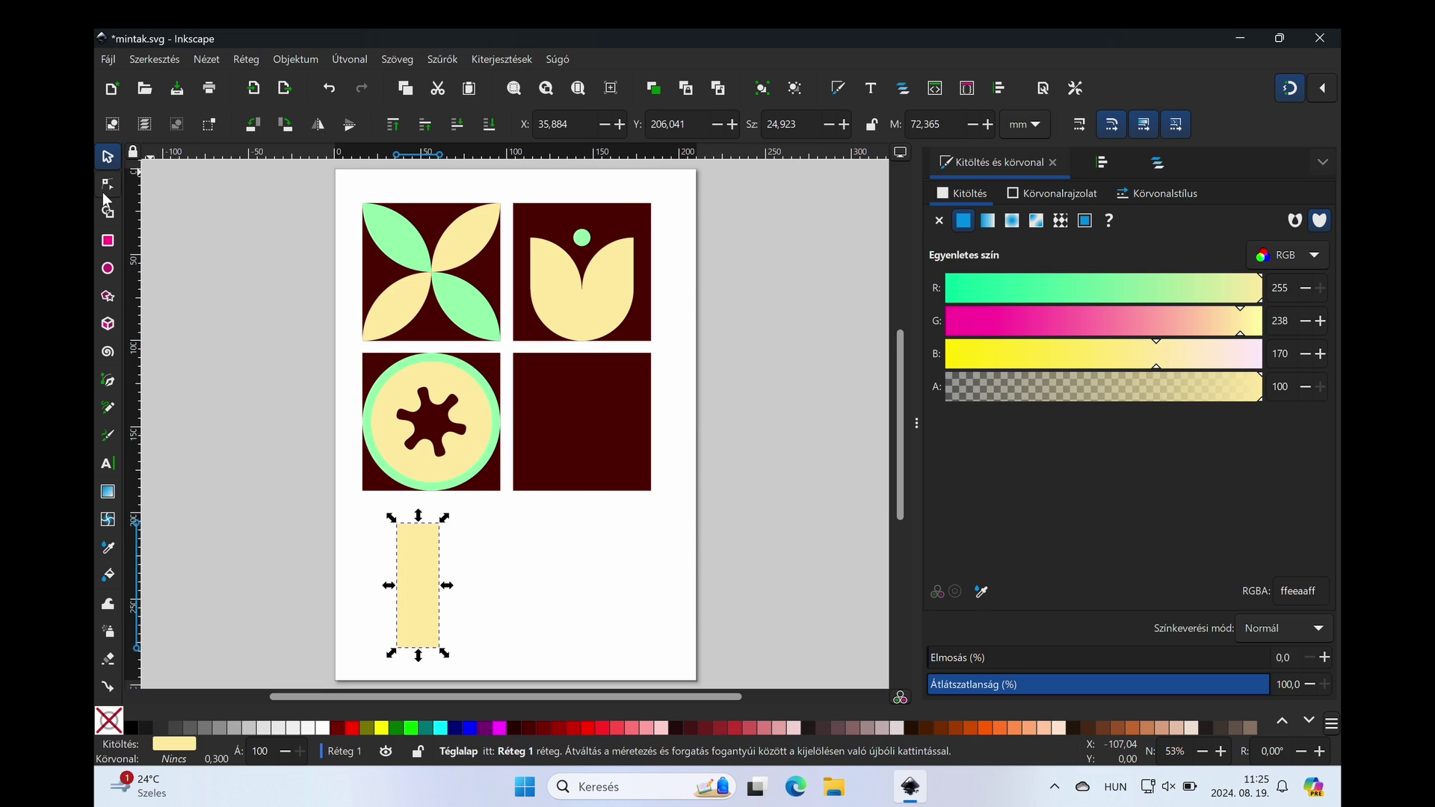
# Step: Convert the cream rectangle to a path and inspect its nodes with the Node tool
pyautogui.click(307, 64)
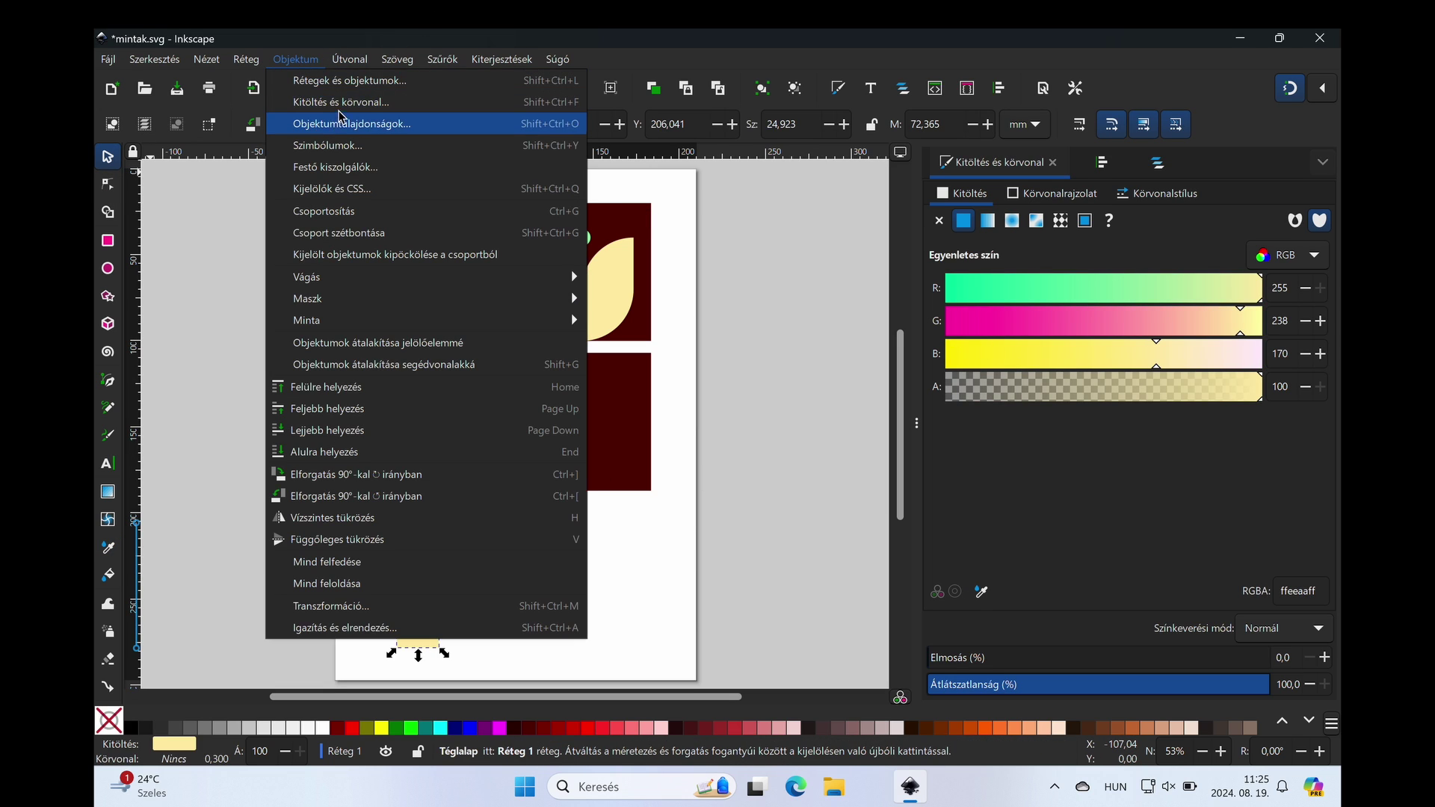
pyautogui.press('Escape')
pyautogui.click(352, 64)
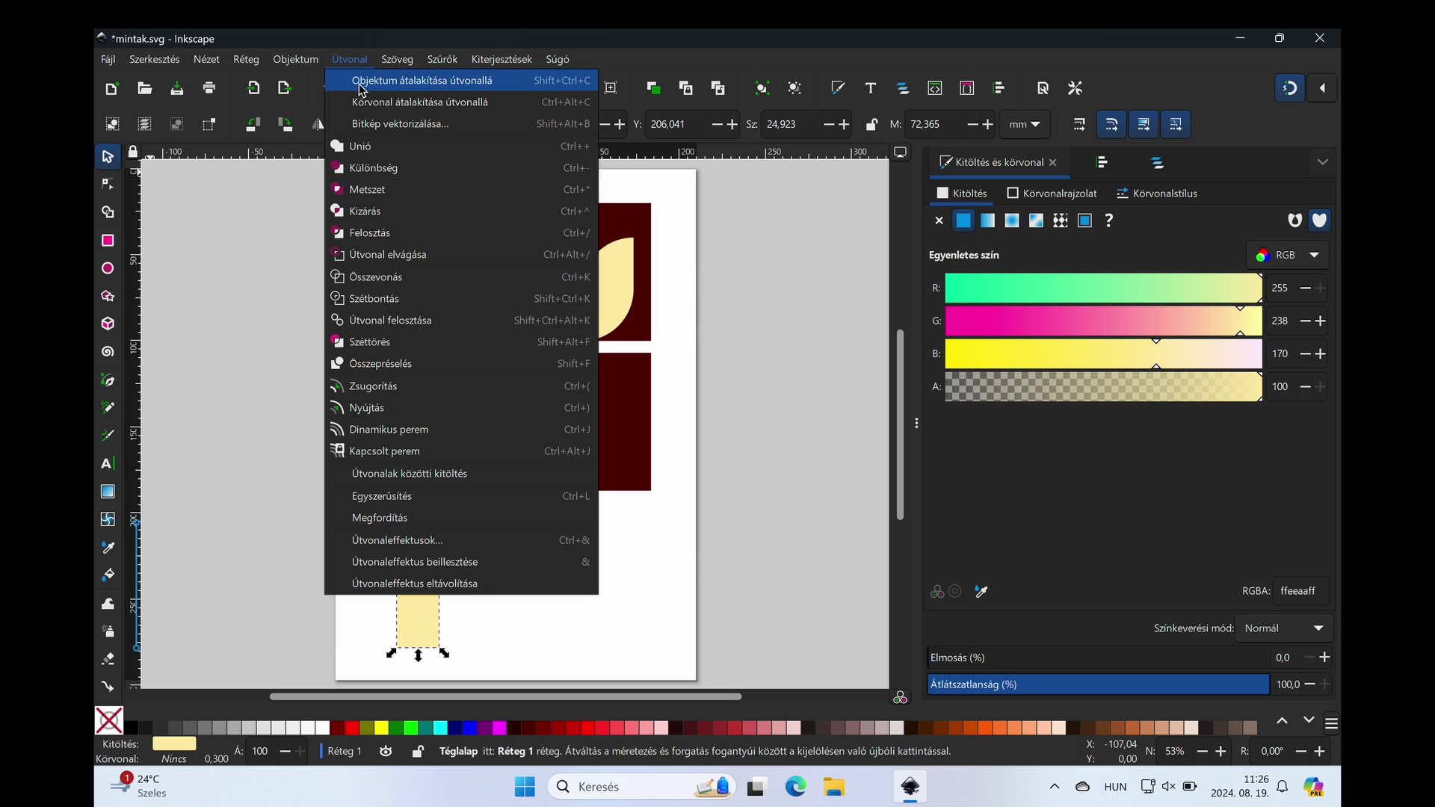
pyautogui.click(362, 81)
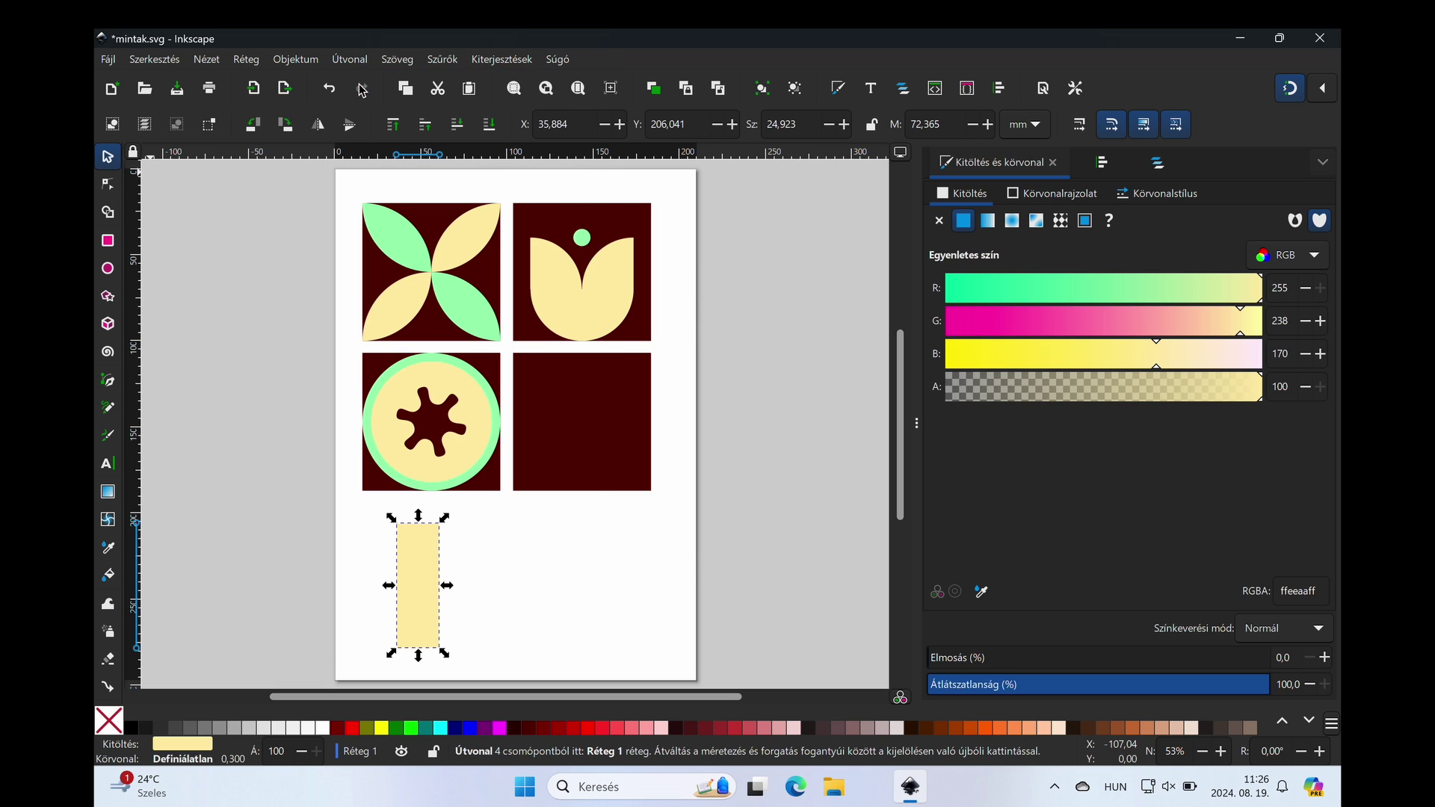
pyautogui.click(108, 185)
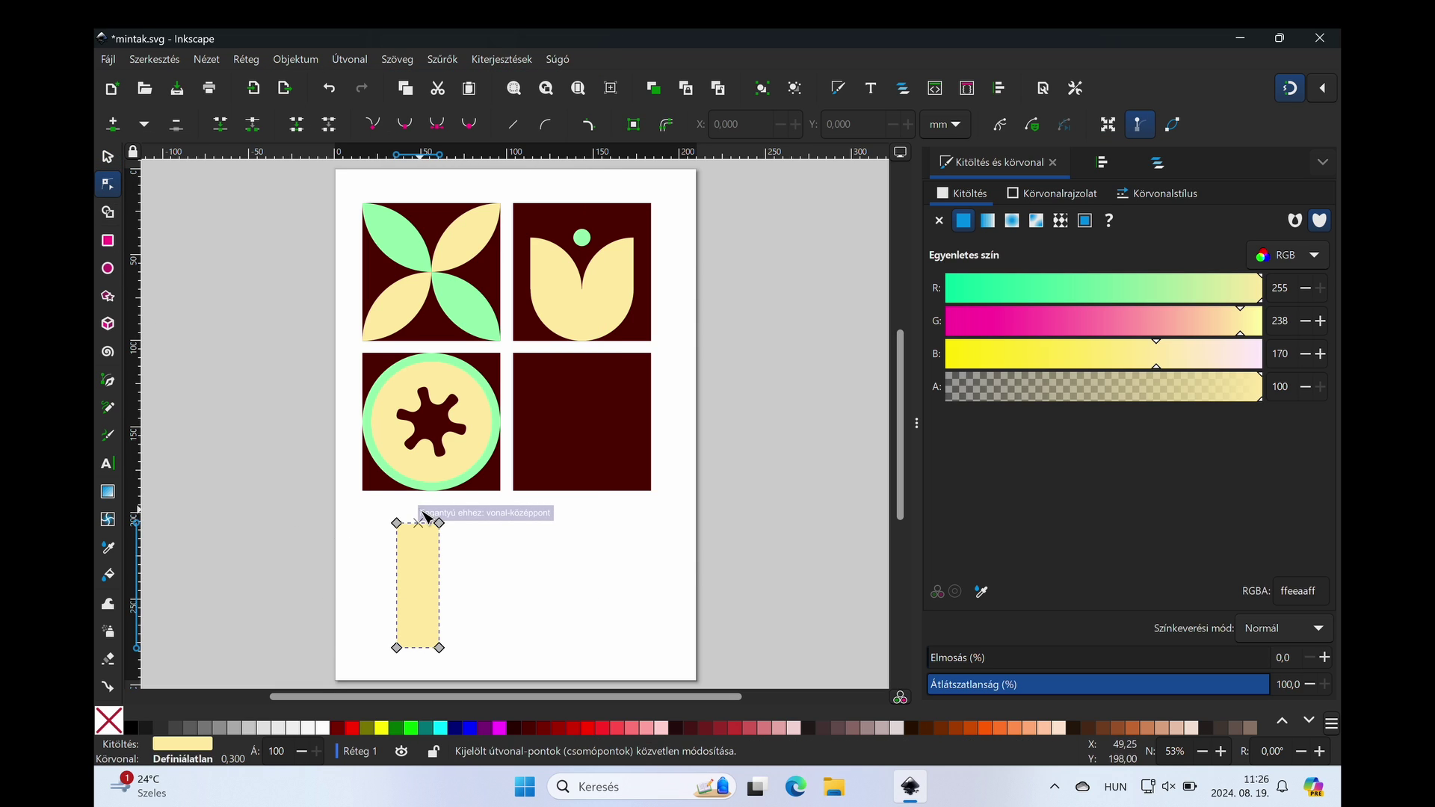
pyautogui.moveTo(452, 539); pyautogui.dragTo(452, 542)
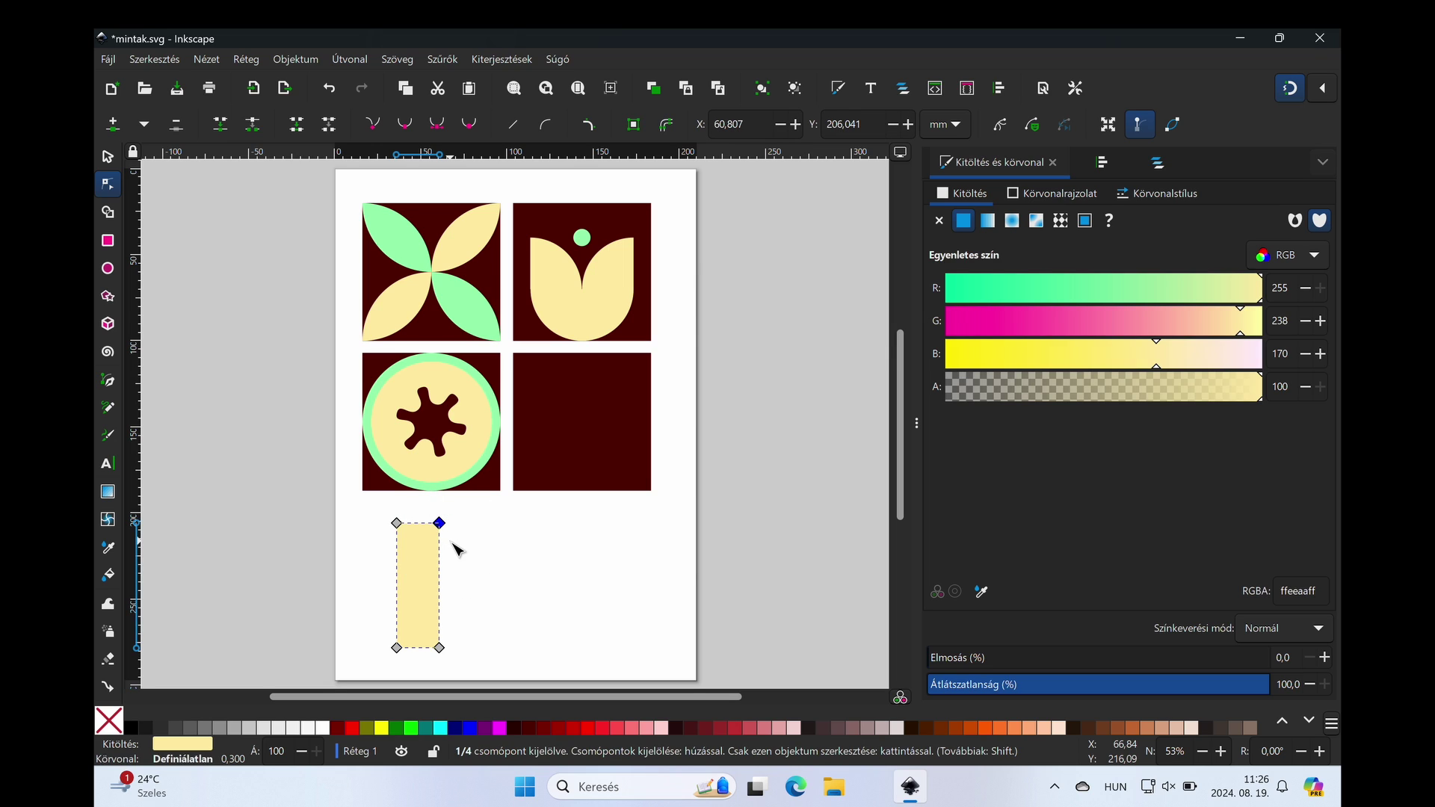
# Step: Resize the cream shape to 20 mm wide by 80 mm tall
pyautogui.press('s')
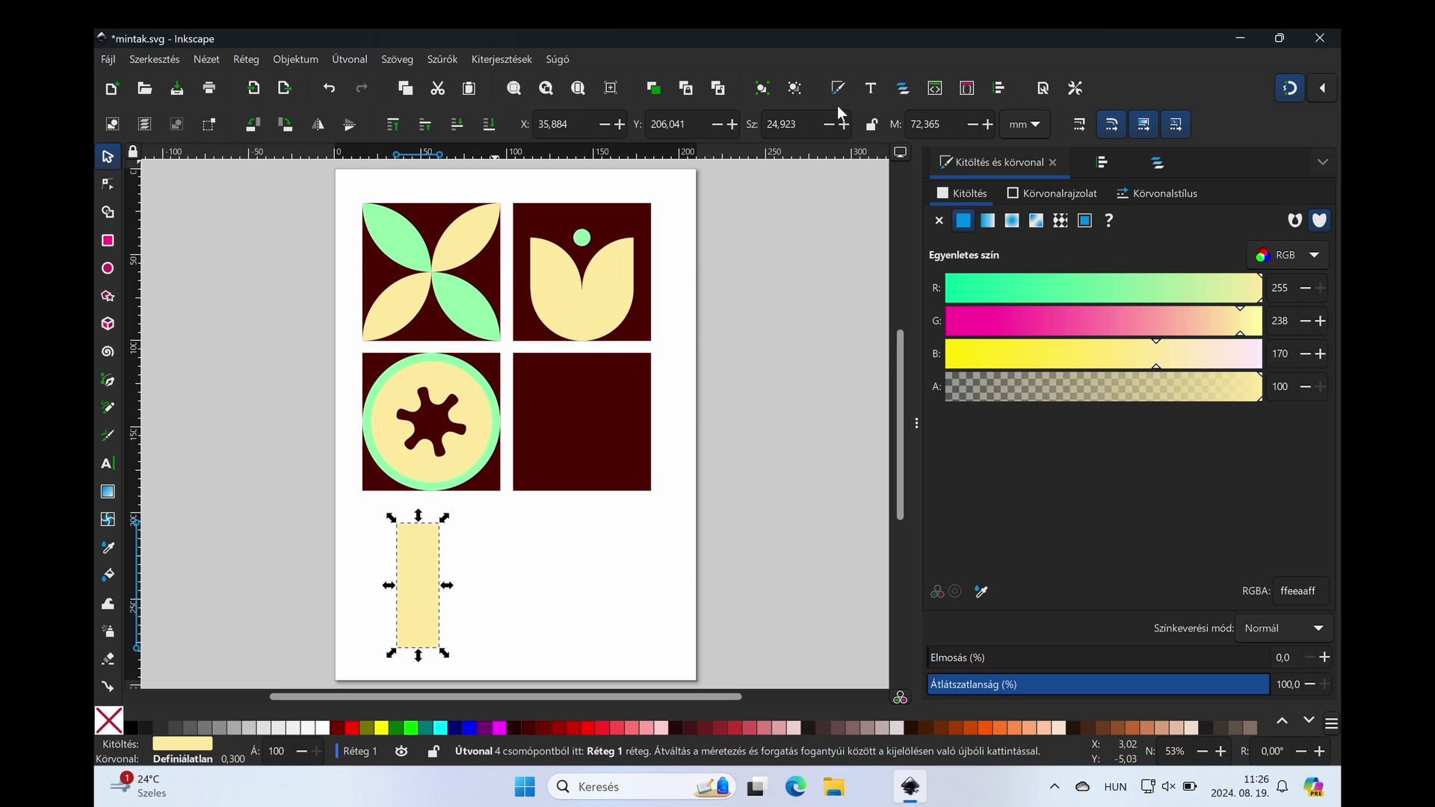
pyautogui.tripleClick(793, 127)
pyautogui.write('20')
pyautogui.press('Tab')
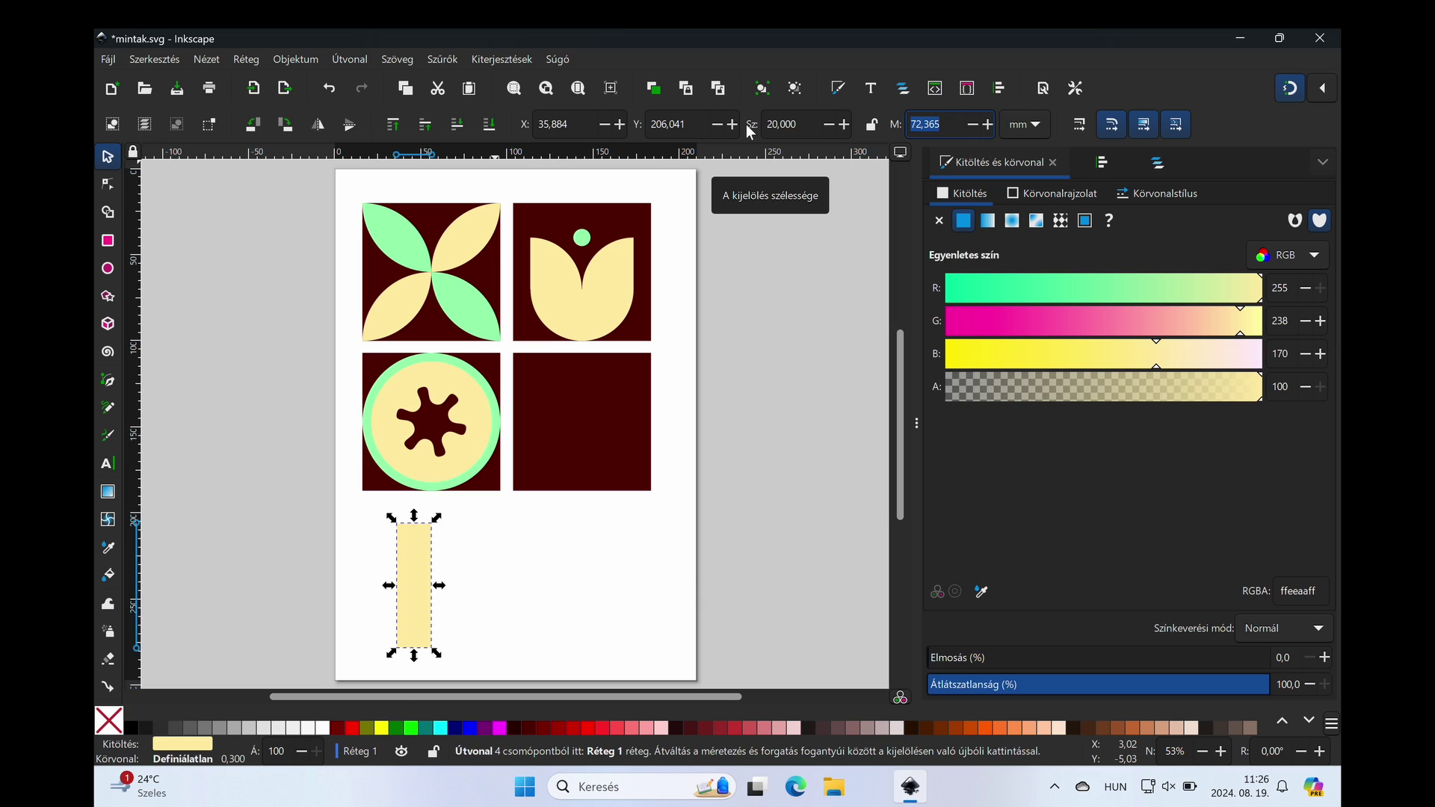
pyautogui.write('80')
pyautogui.press('Return')
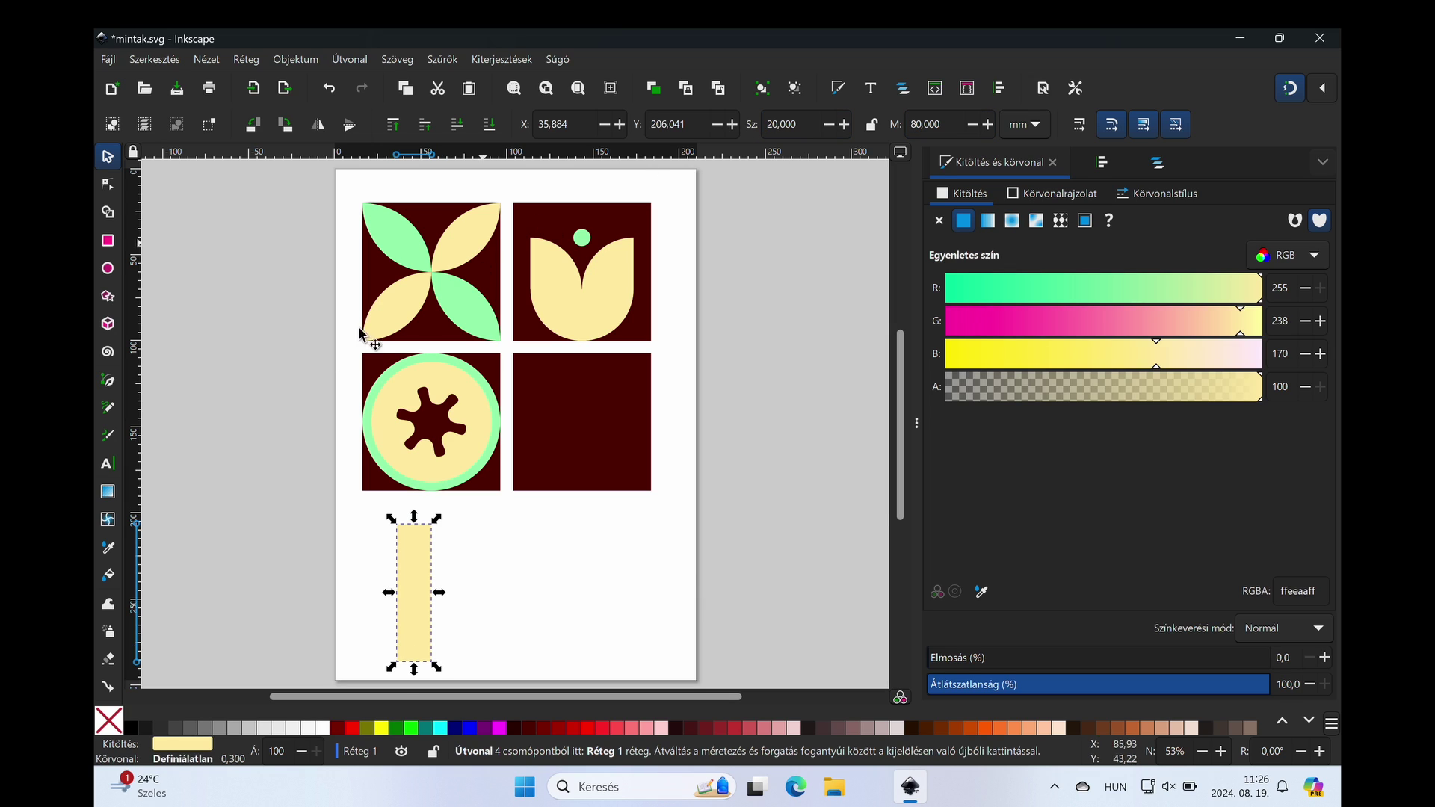
# Step: Delete the top-right node so the shape becomes a tall right triangle
pyautogui.click(108, 186)
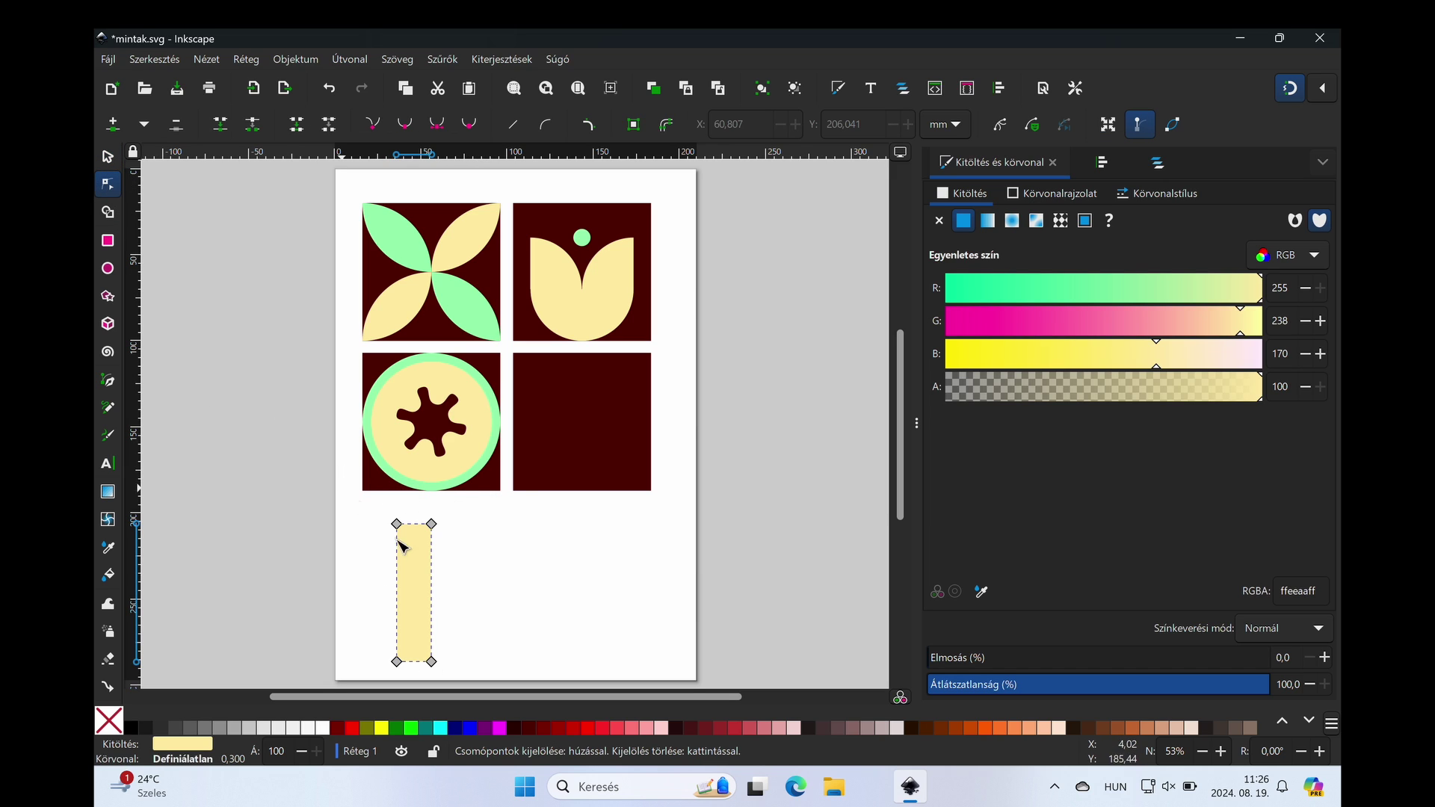
pyautogui.click(432, 524)
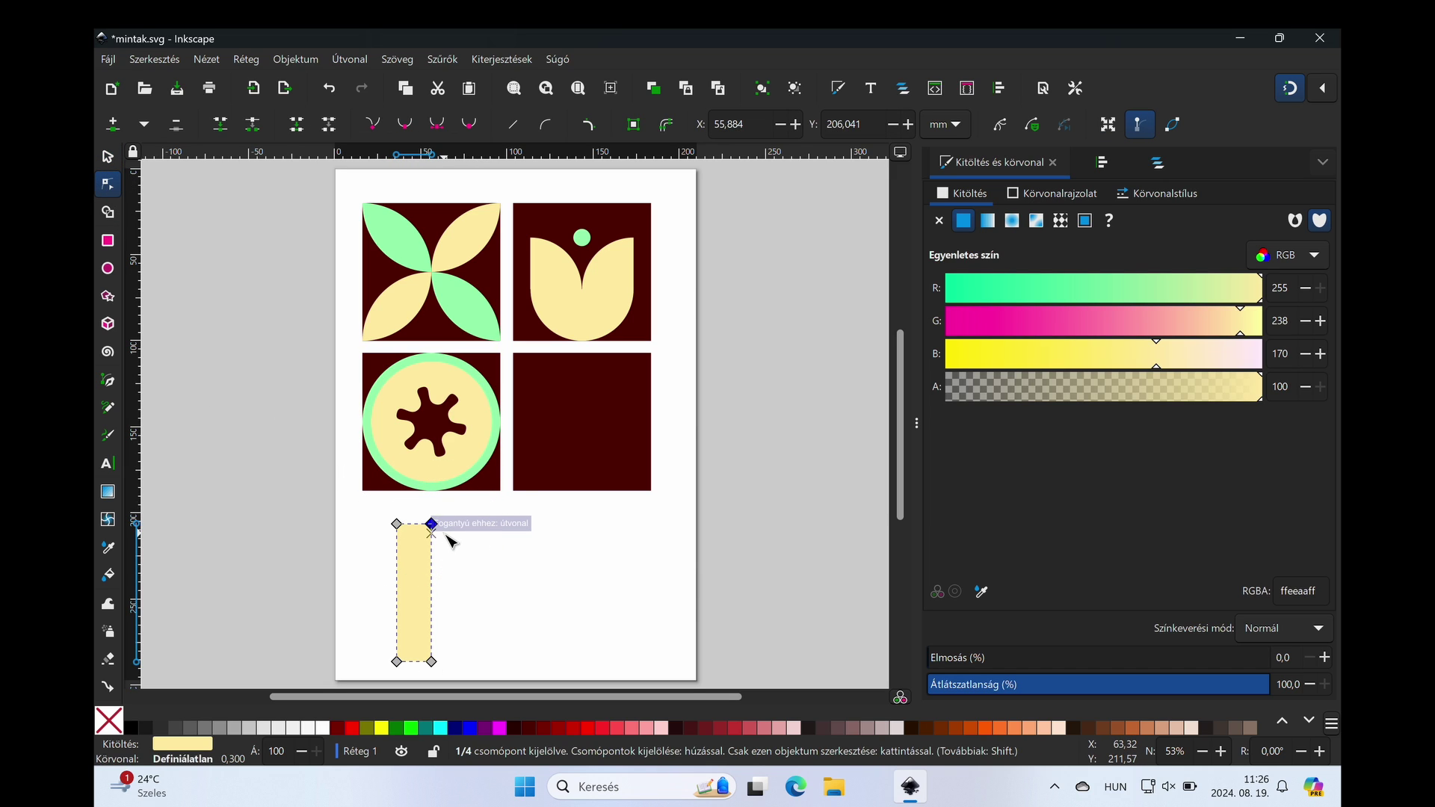
pyautogui.press('Delete')
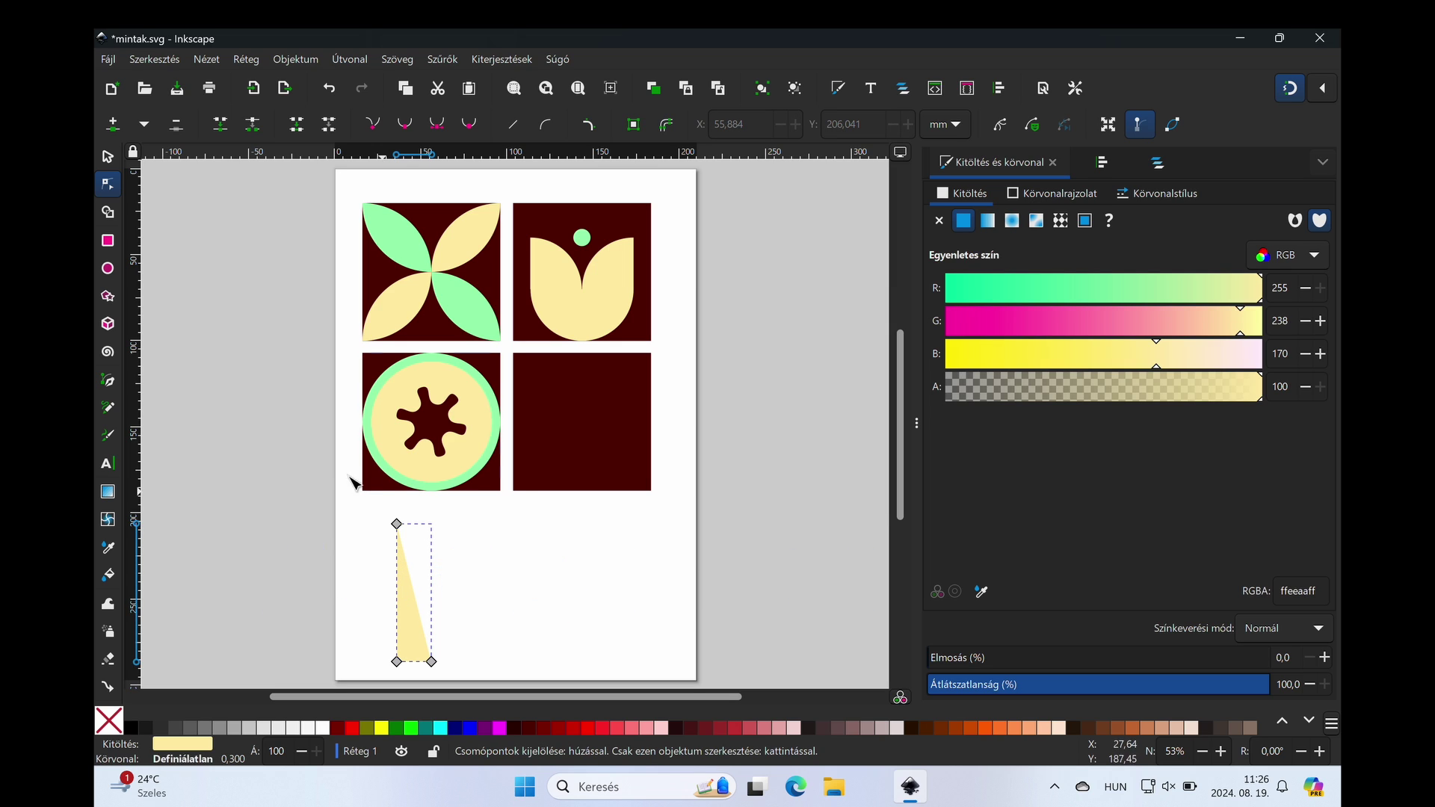
pyautogui.click(108, 158)
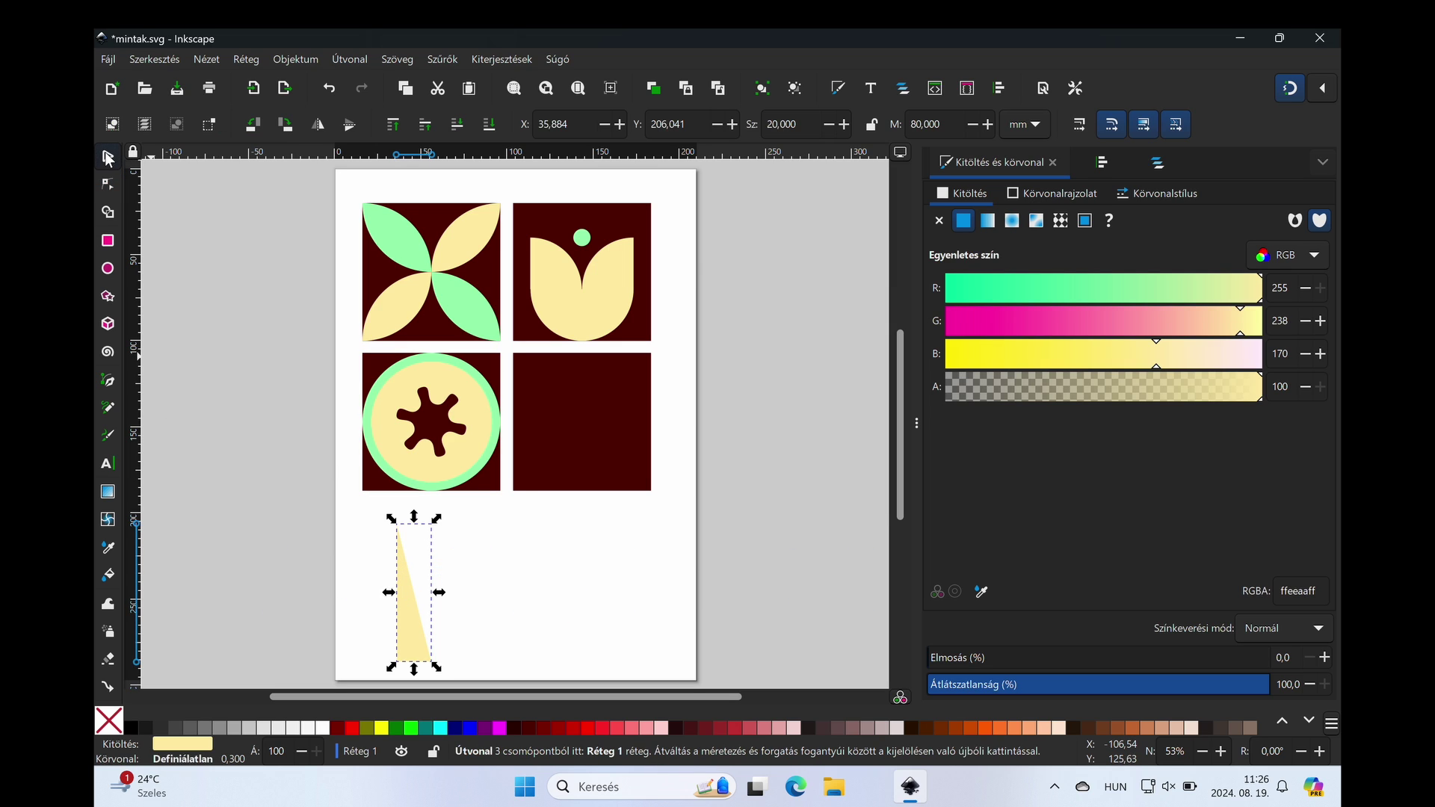
# Step: Align the cream triangle to the left edge of the lower-right tile and open Transform
pyautogui.moveTo(415, 626); pyautogui.dragTo(533, 450)
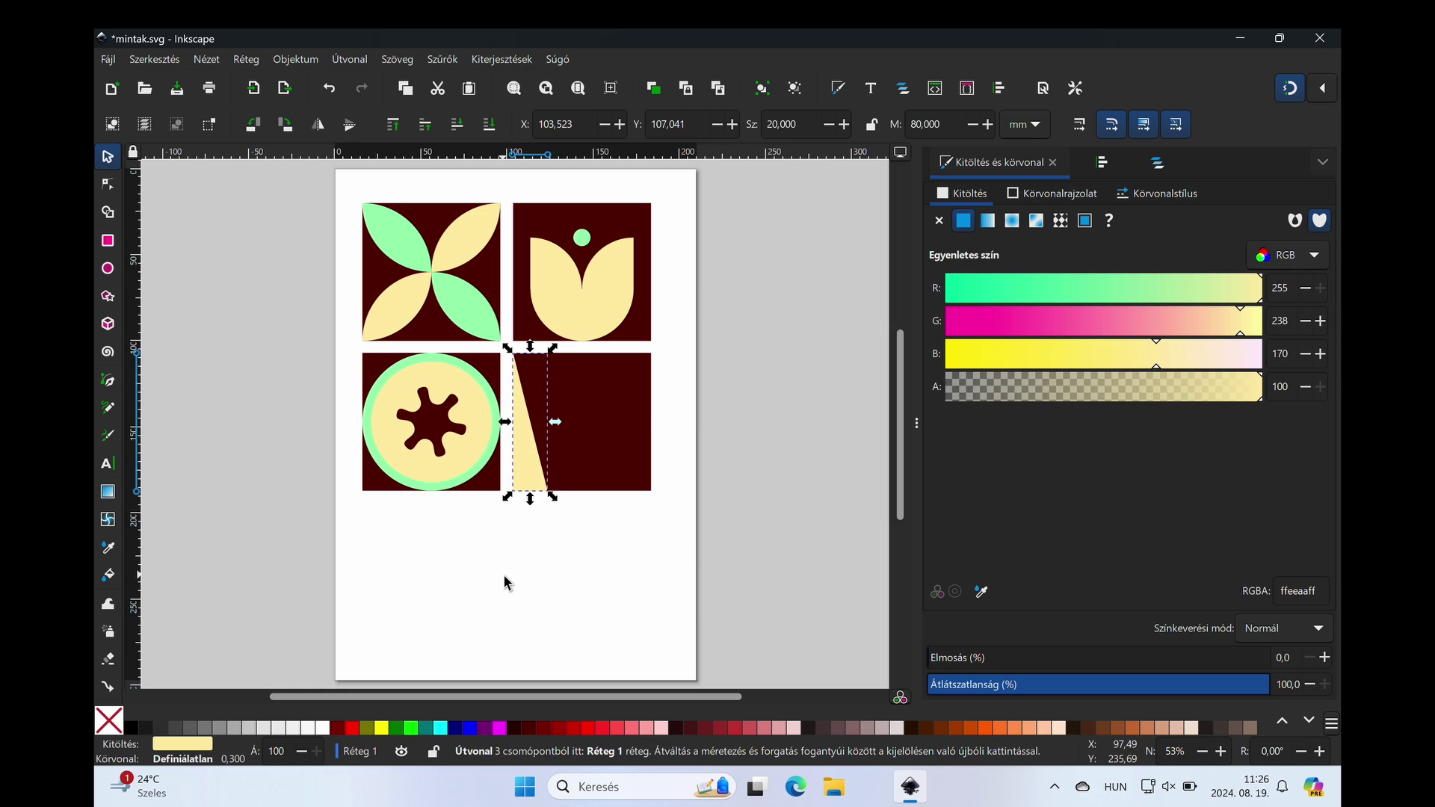
pyautogui.click(1103, 162)
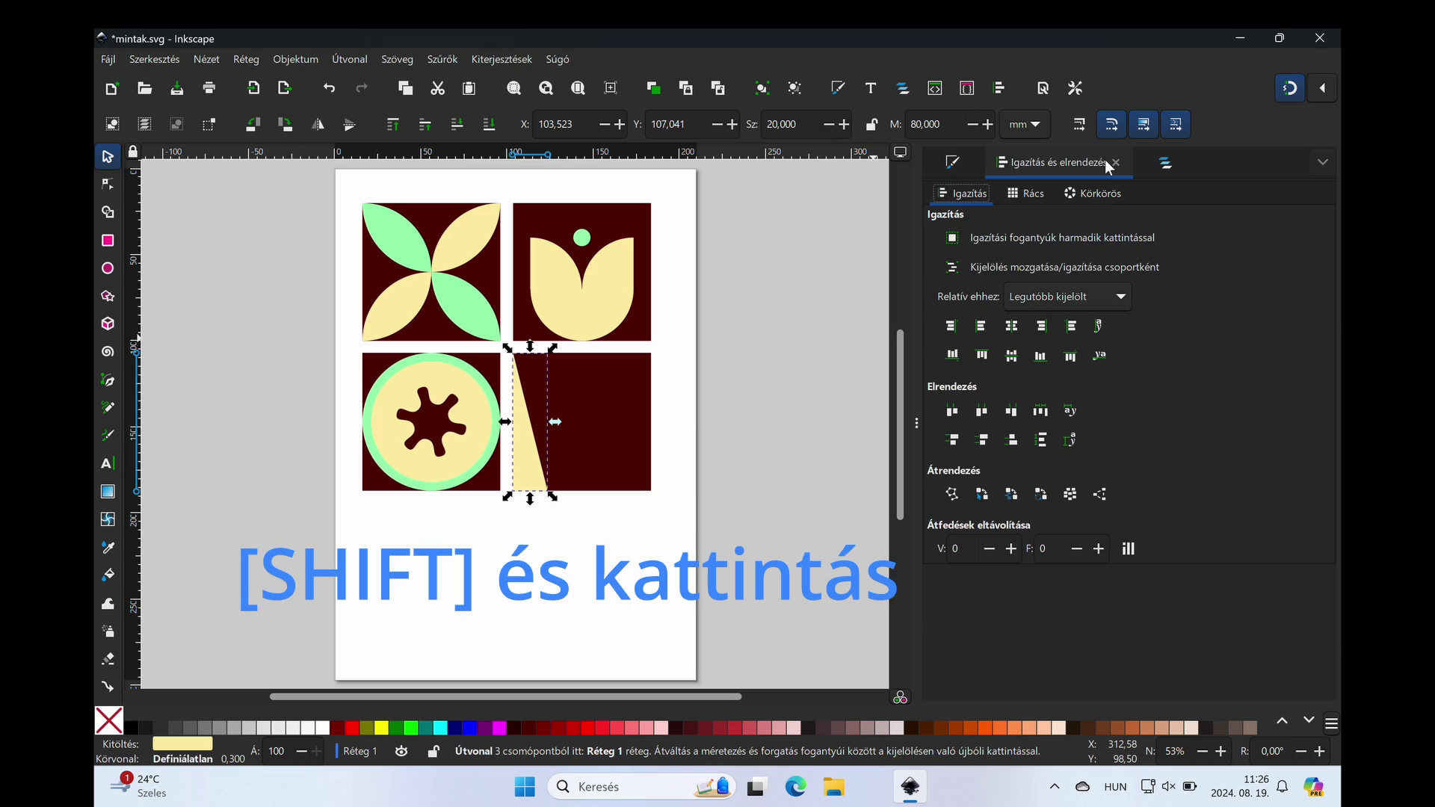
pyautogui.keyDown('shift'); pyautogui.click(616, 439); pyautogui.keyUp('shift')
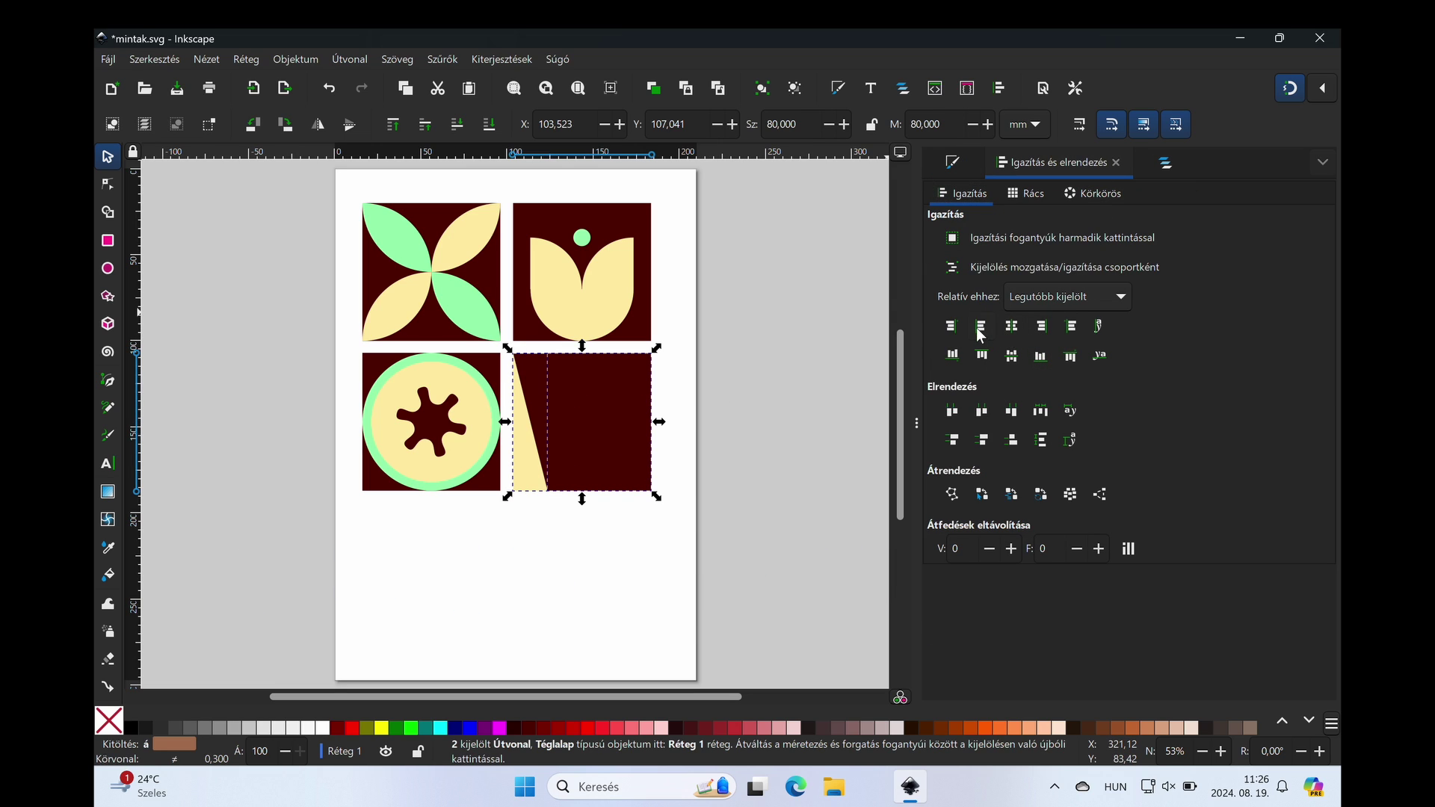
pyautogui.click(523, 568)
pyautogui.click(532, 487)
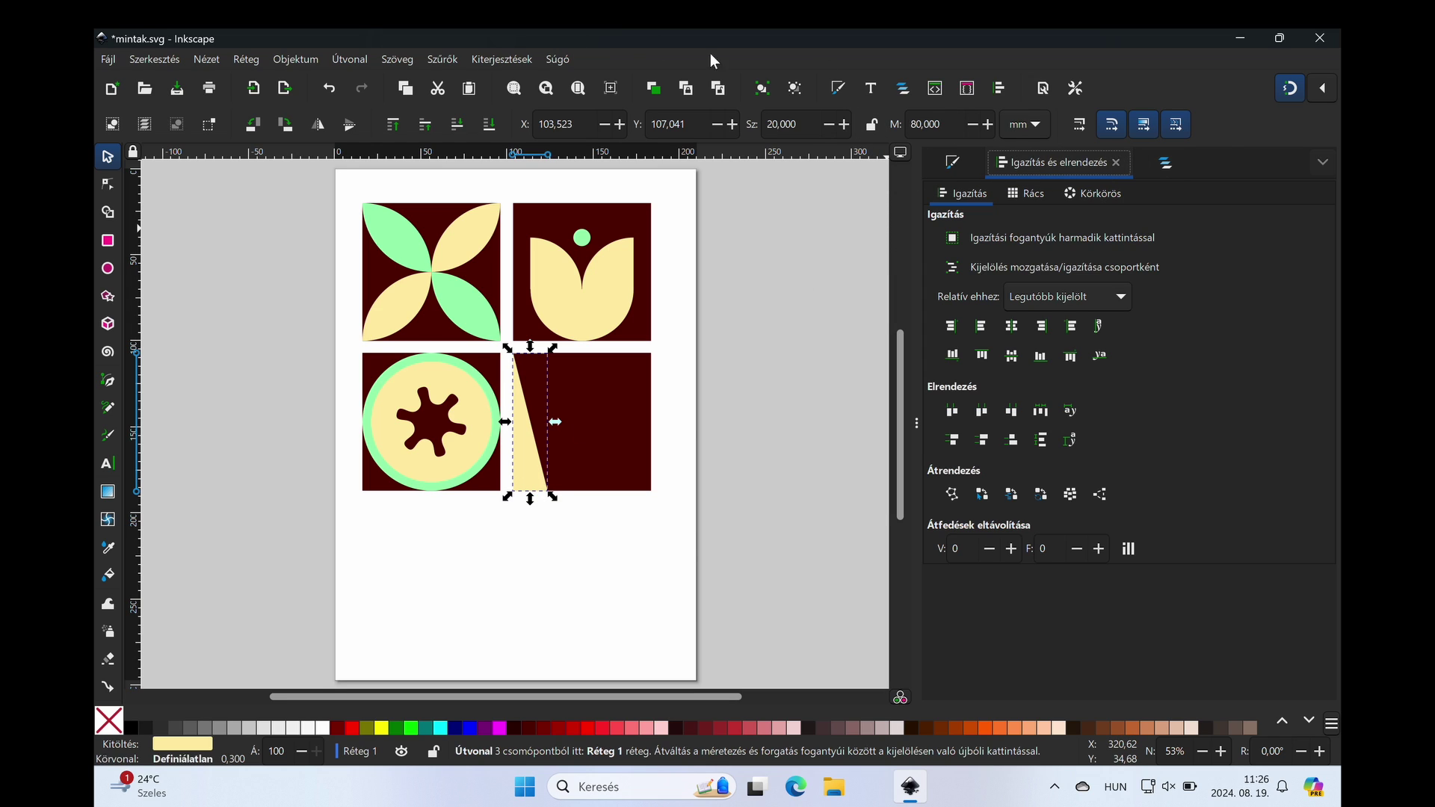
pyautogui.click(295, 59)
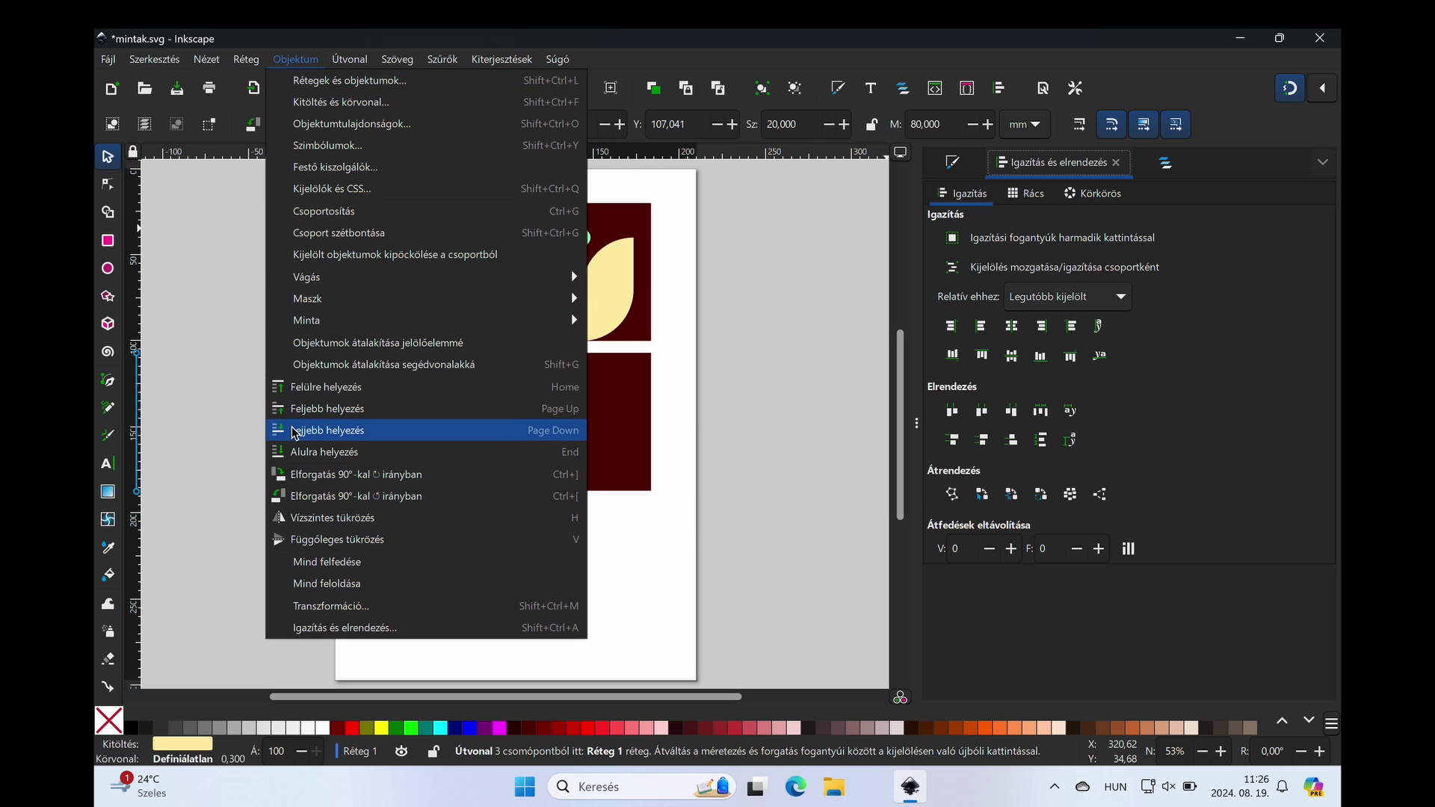
pyautogui.click(329, 606)
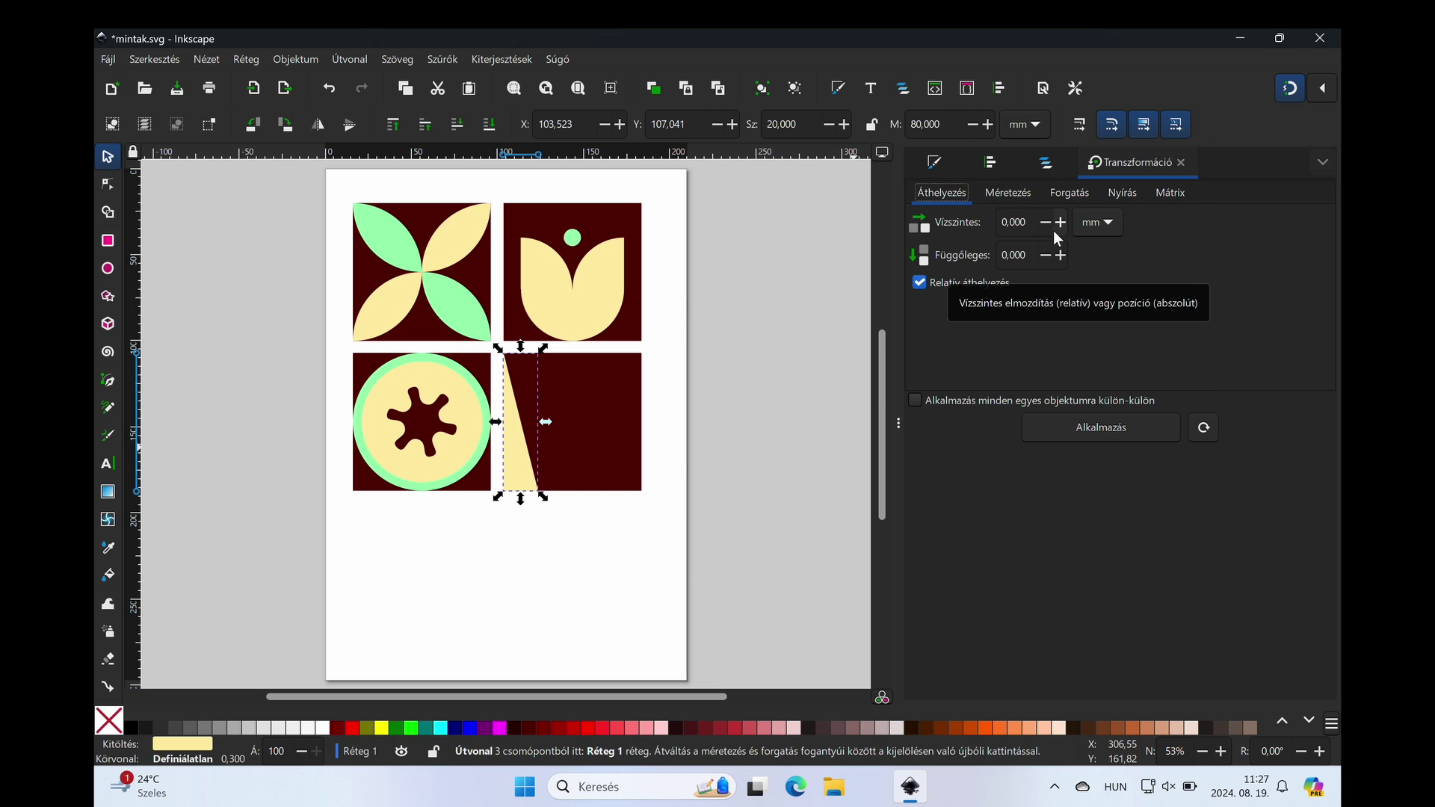
# Step: Set a 20 mm horizontal Transform move, applied to each object separately
pyautogui.click(985, 223)
pyautogui.write('20')
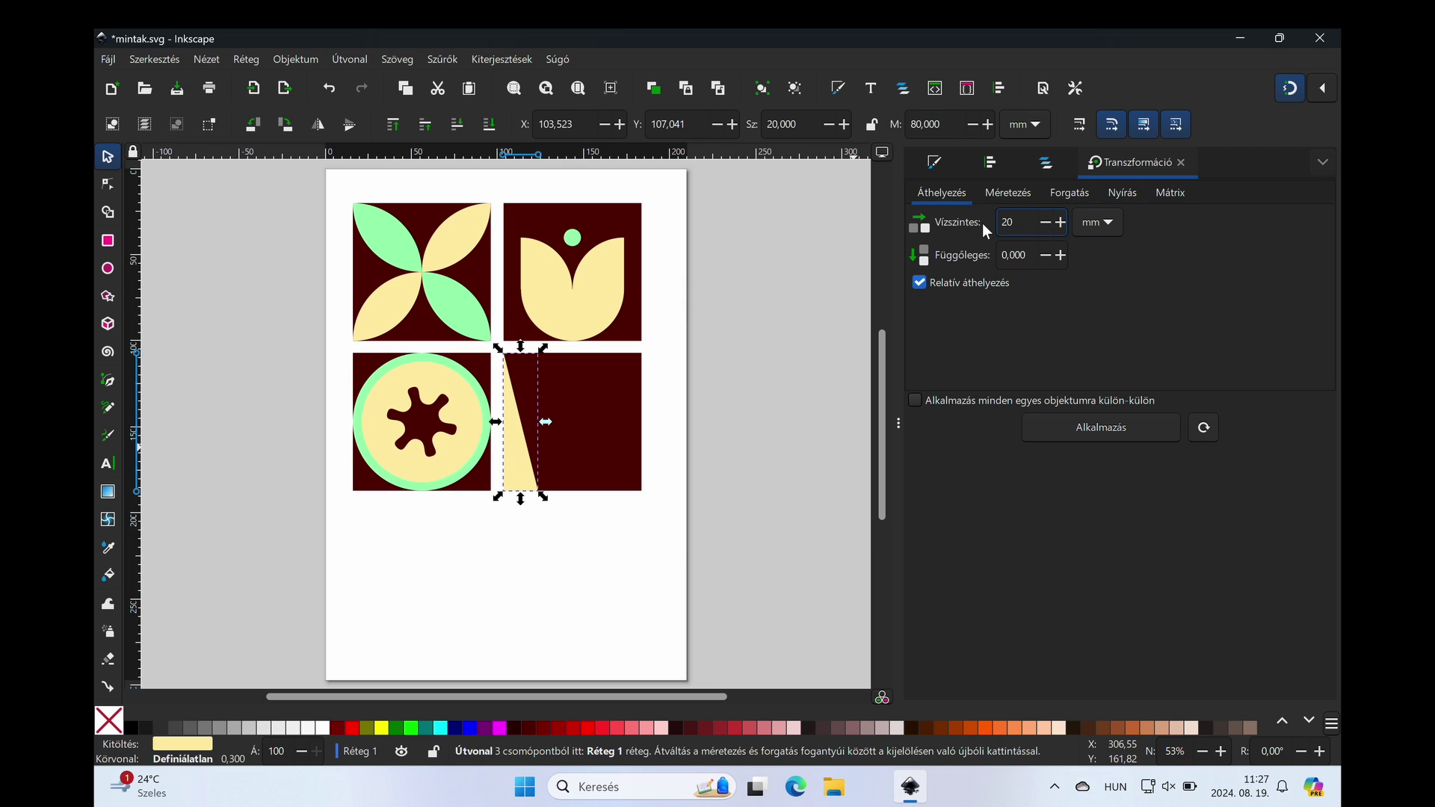
pyautogui.press('Tab')
pyautogui.click(915, 401)
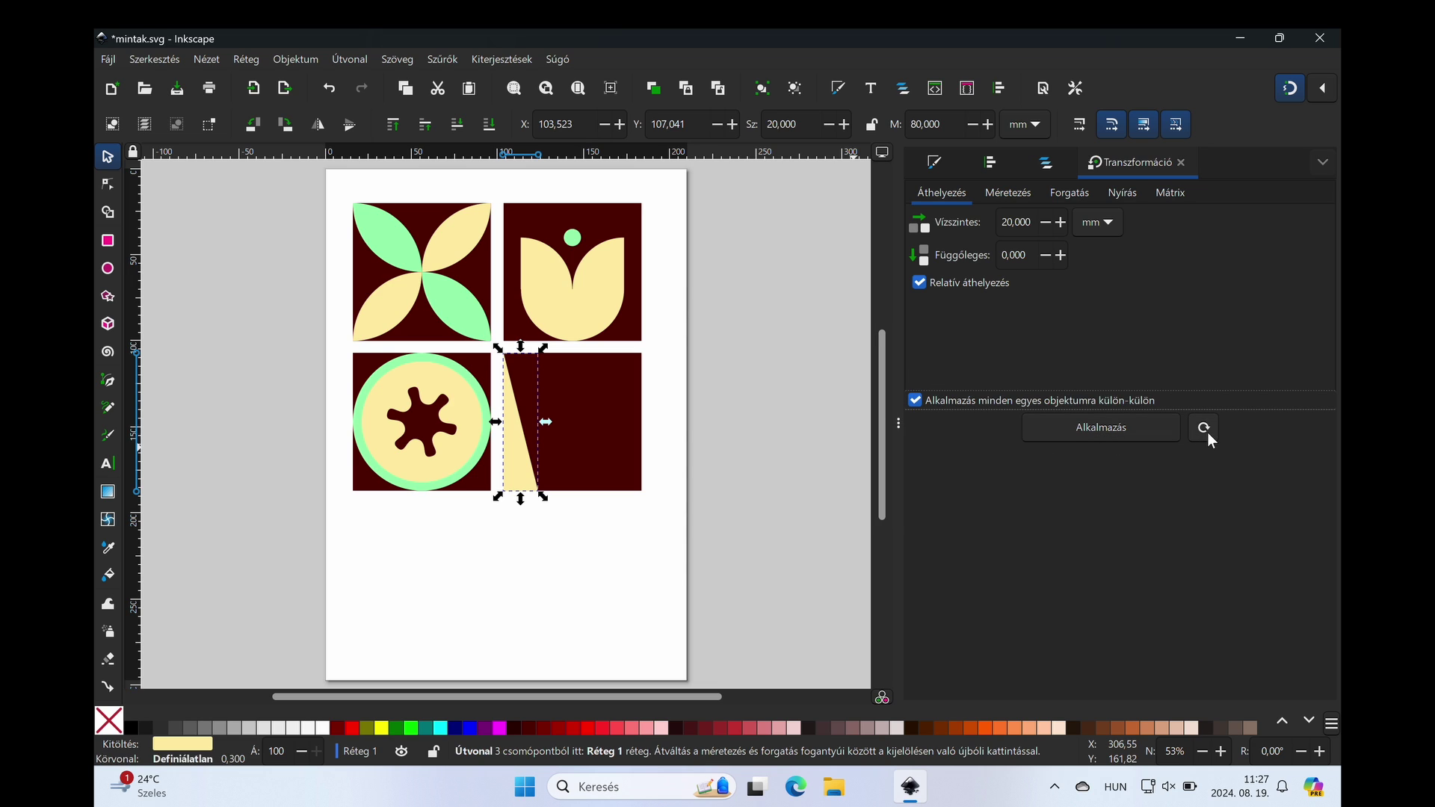
# Step: Duplicate the triangle three times, shifting each copy 20 mm to the right
pyautogui.hotkey('ctrl', 'd')
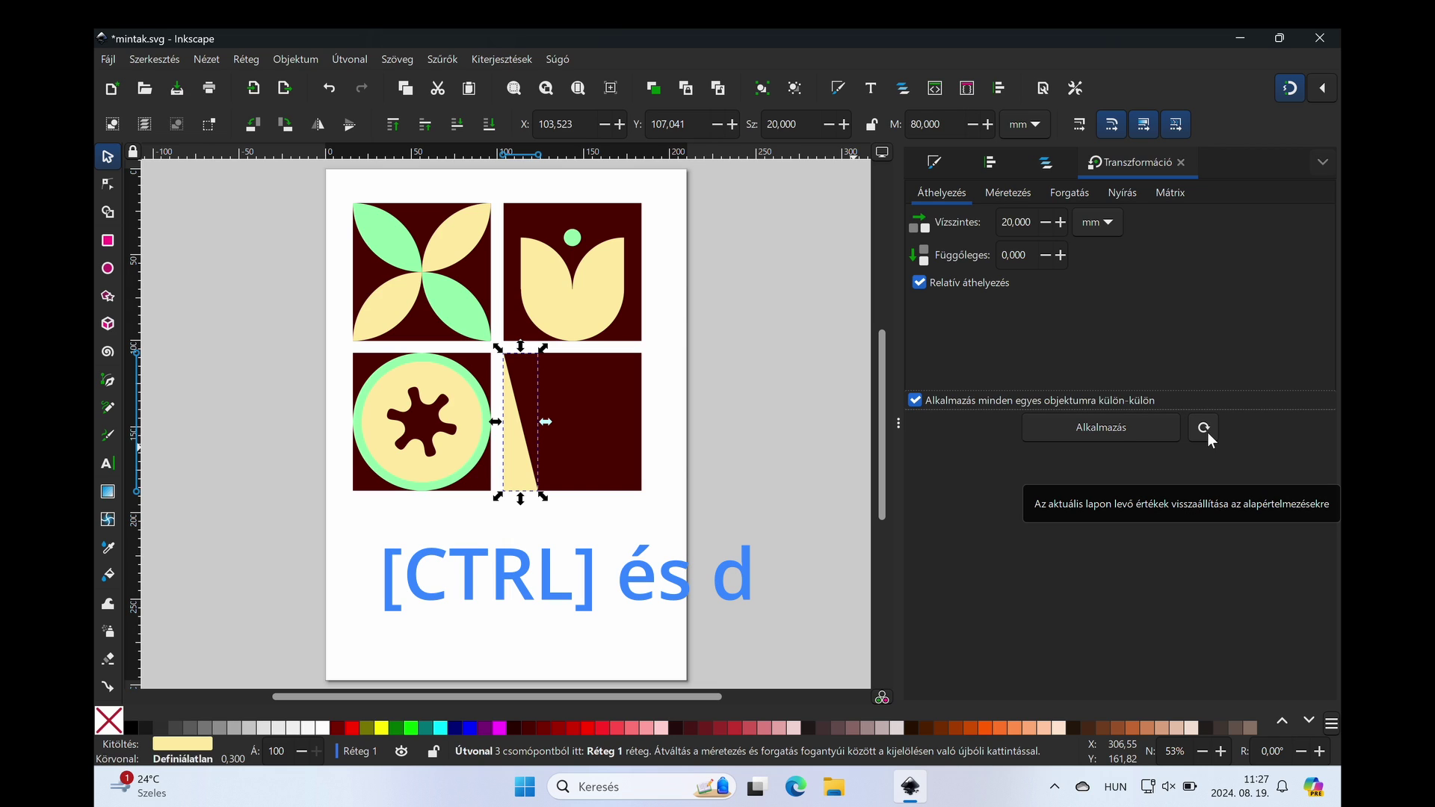
pyautogui.click(1091, 429)
pyautogui.hotkey('ctrl', 'd')
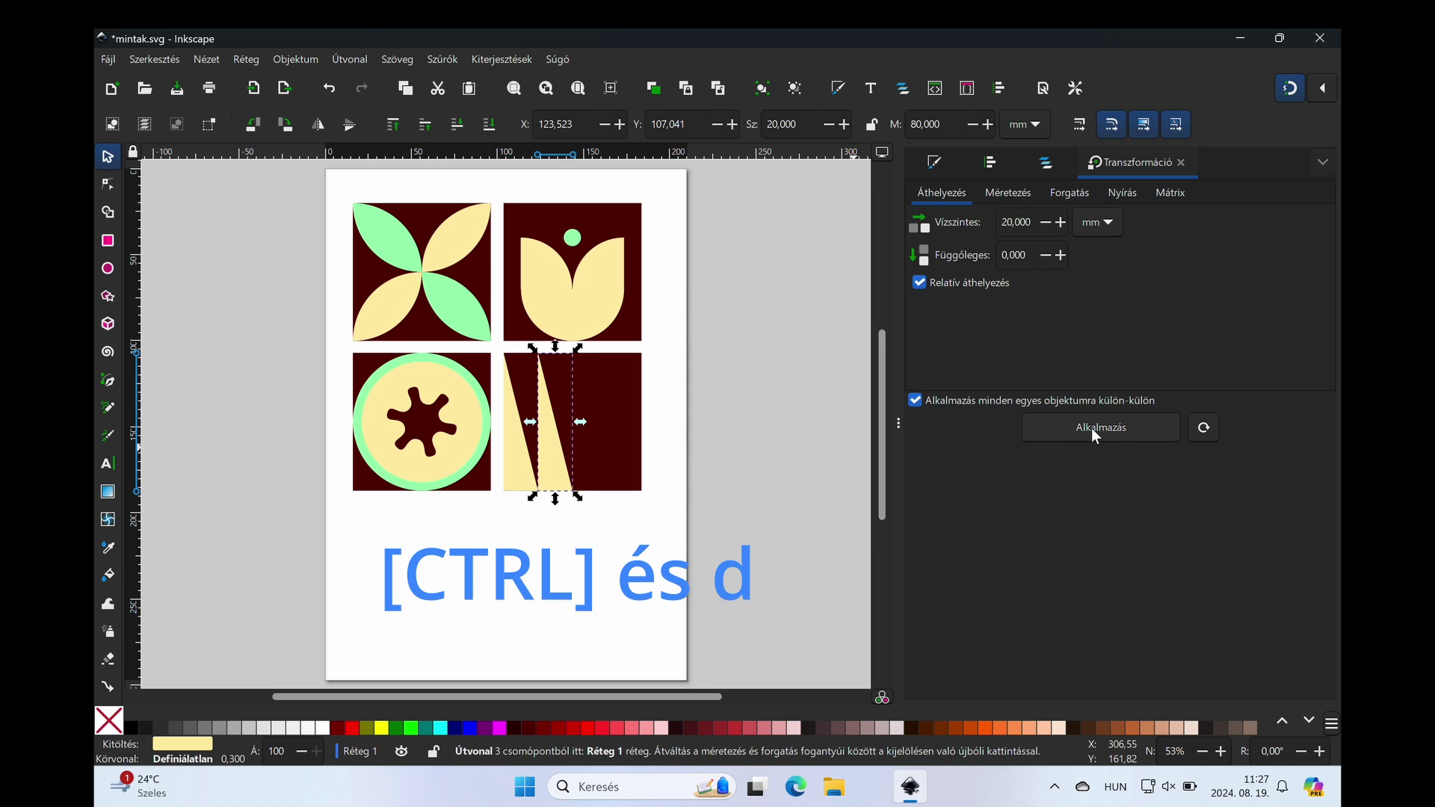
pyautogui.hotkey('ctrl', 'd')
pyautogui.click(1091, 428)
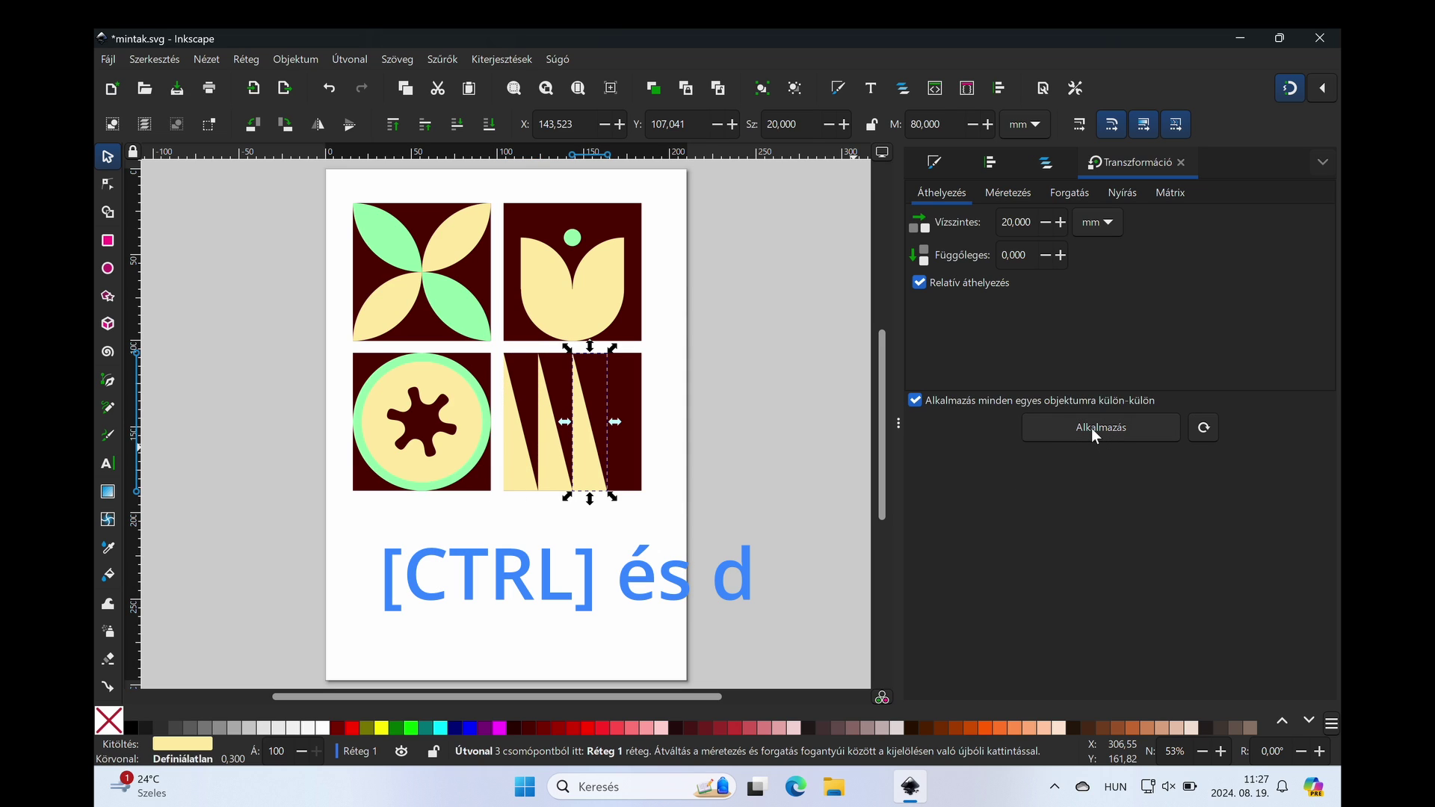
pyautogui.hotkey('ctrl', 'd')
pyautogui.click(1091, 427)
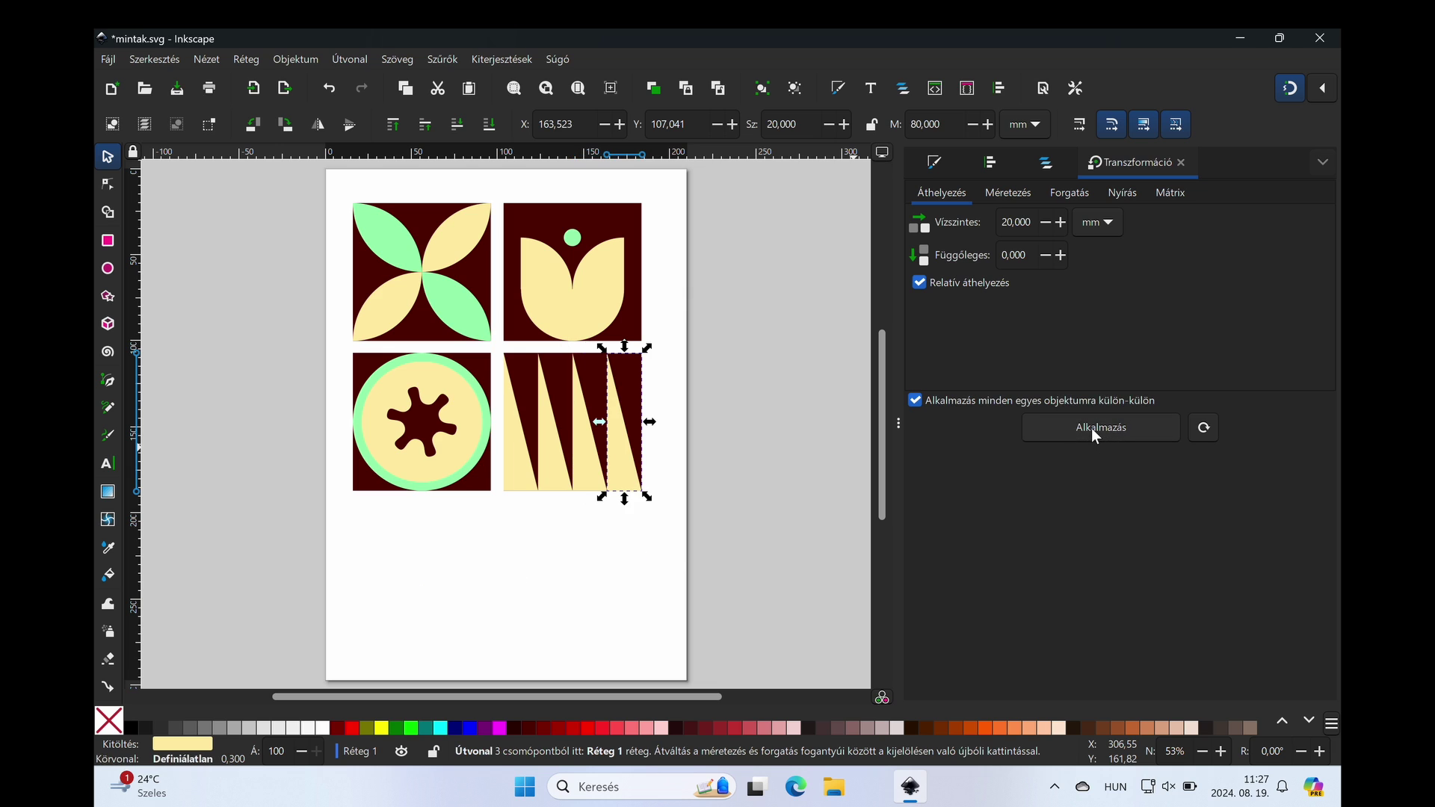
pyautogui.click(739, 480)
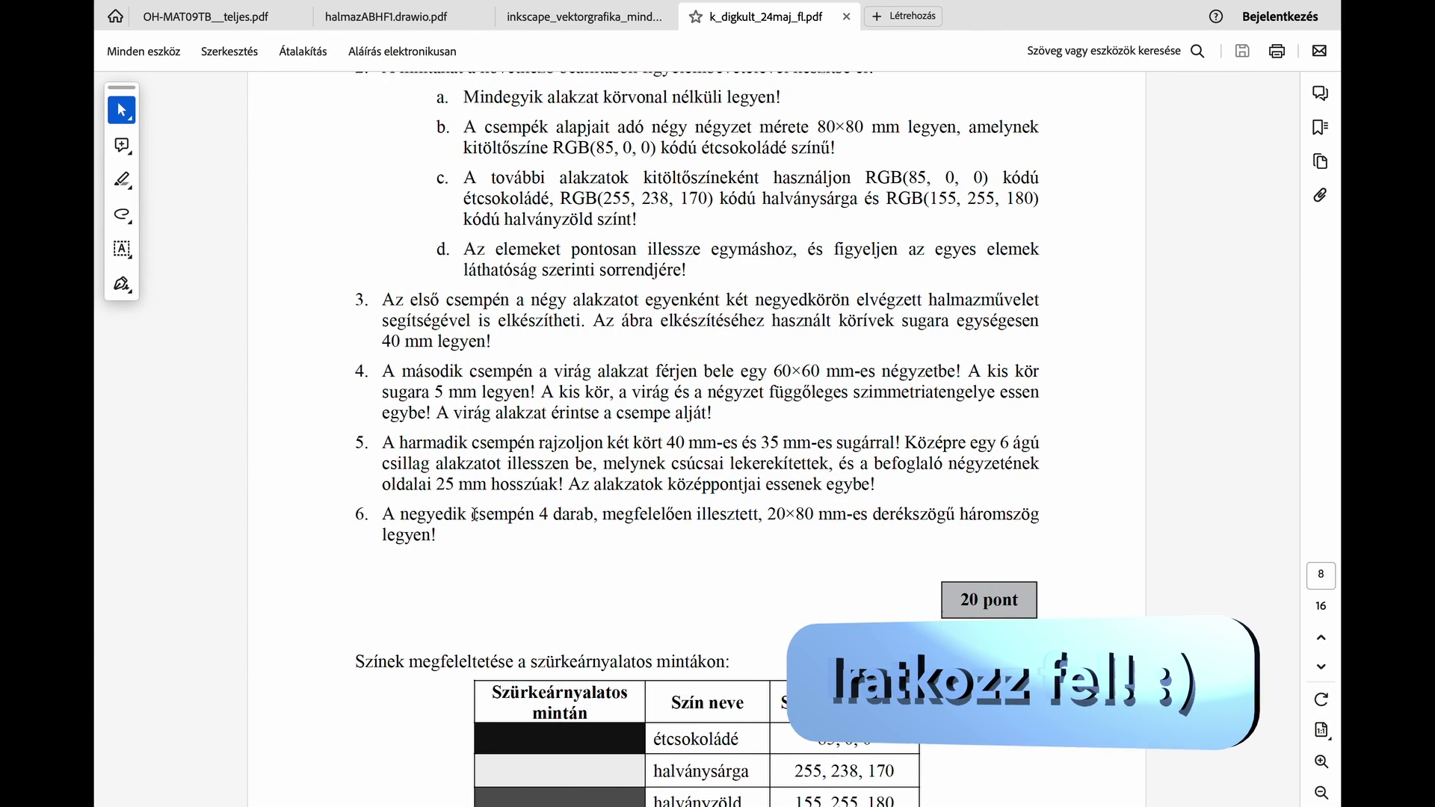
# Step: Scroll the exam PDF down to page 9's four sample tiles
pyautogui.scroll(-10, 836, 536)
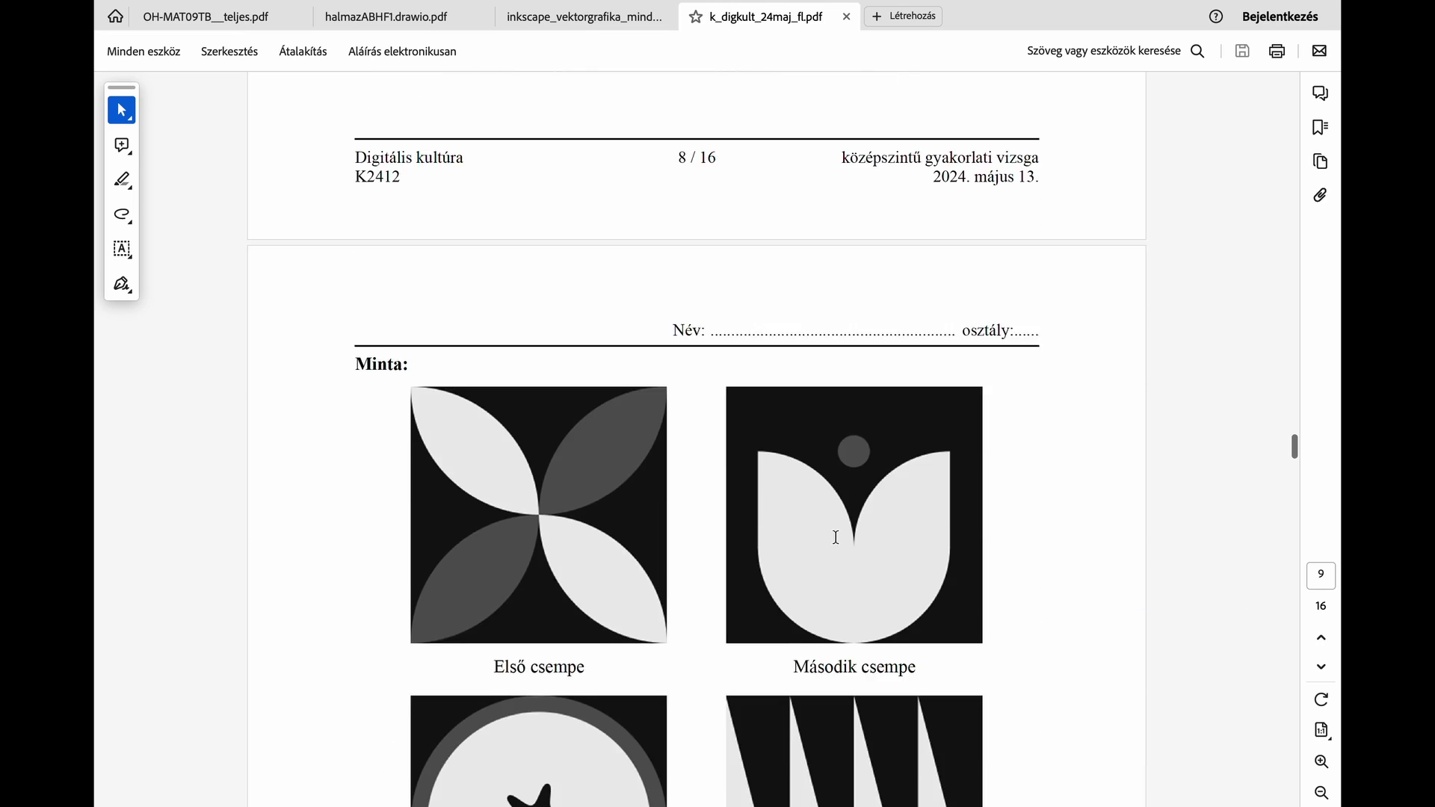